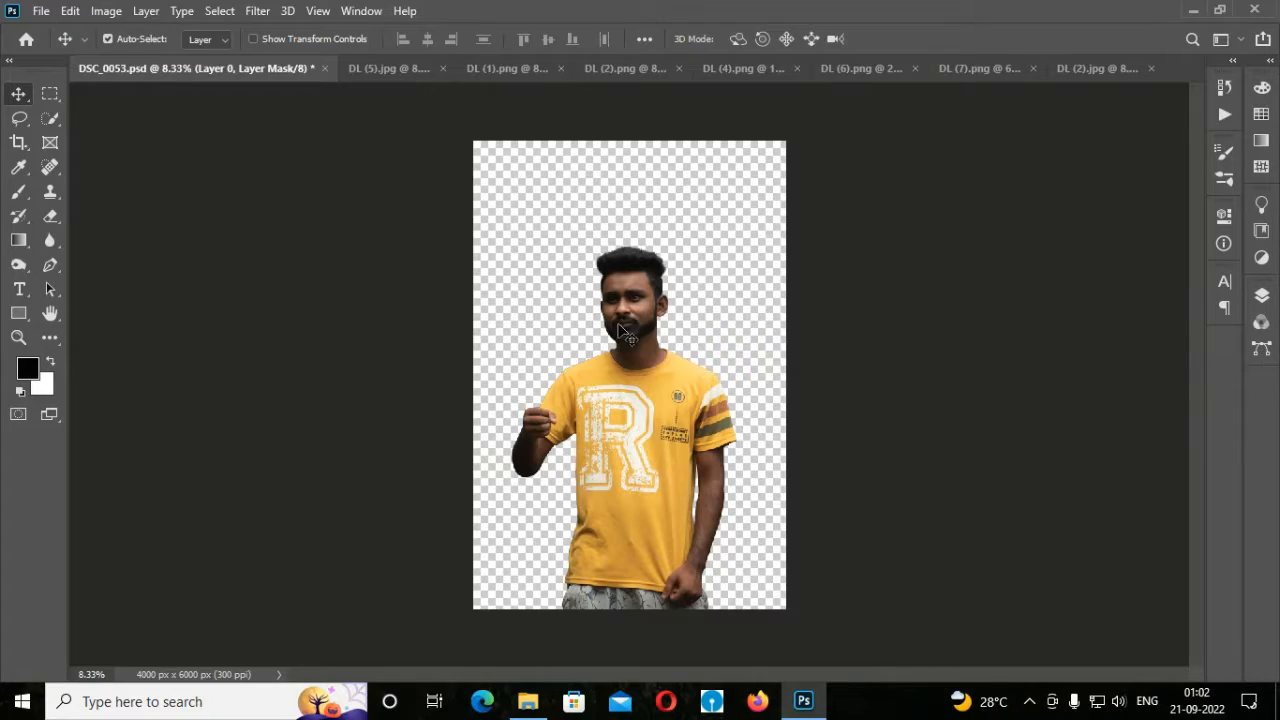
- Disable and re-enable the layer mask on Layer 0 to compare the cutout with its original background
click(1261, 295)
right_click(1099, 199)
click(1114, 212)
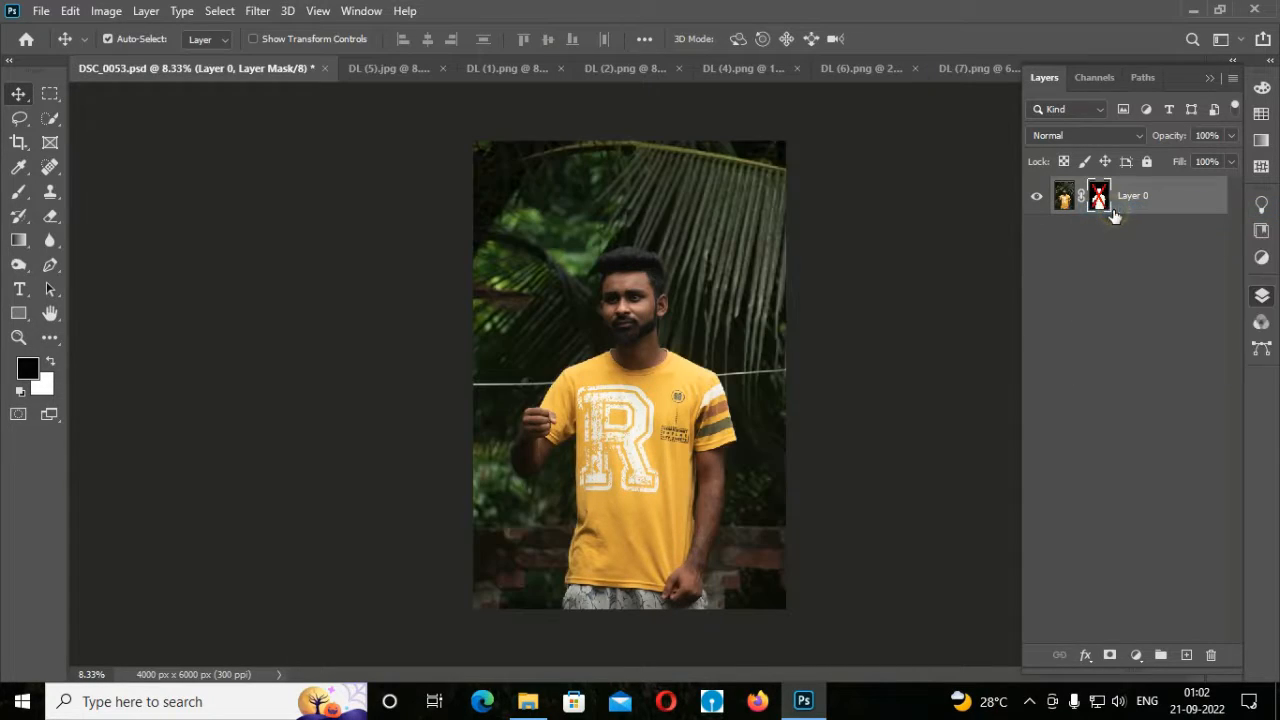
right_click(1100, 199)
click(1108, 215)
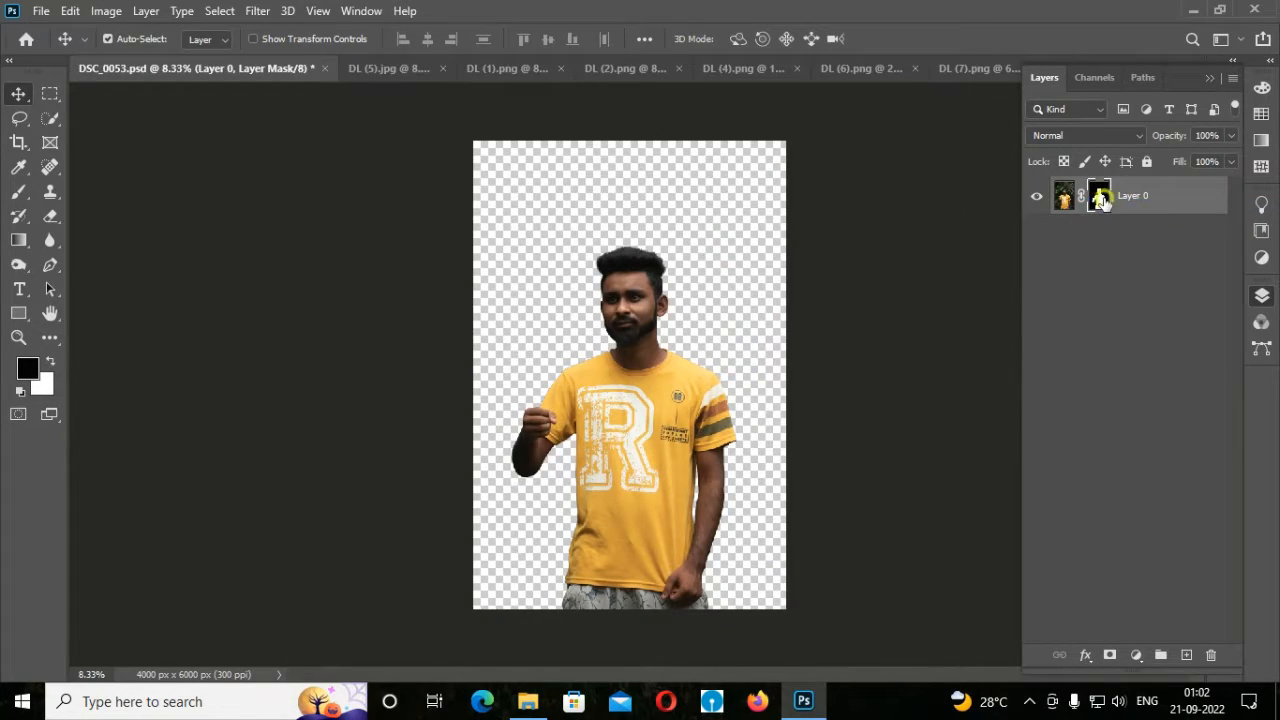
- Apply the existing layer mask to the man's cutout permanently and add a fresh white mask to Layer 0
right_click(1101, 199)
click(1114, 251)
click(1110, 655)
click(1264, 294)
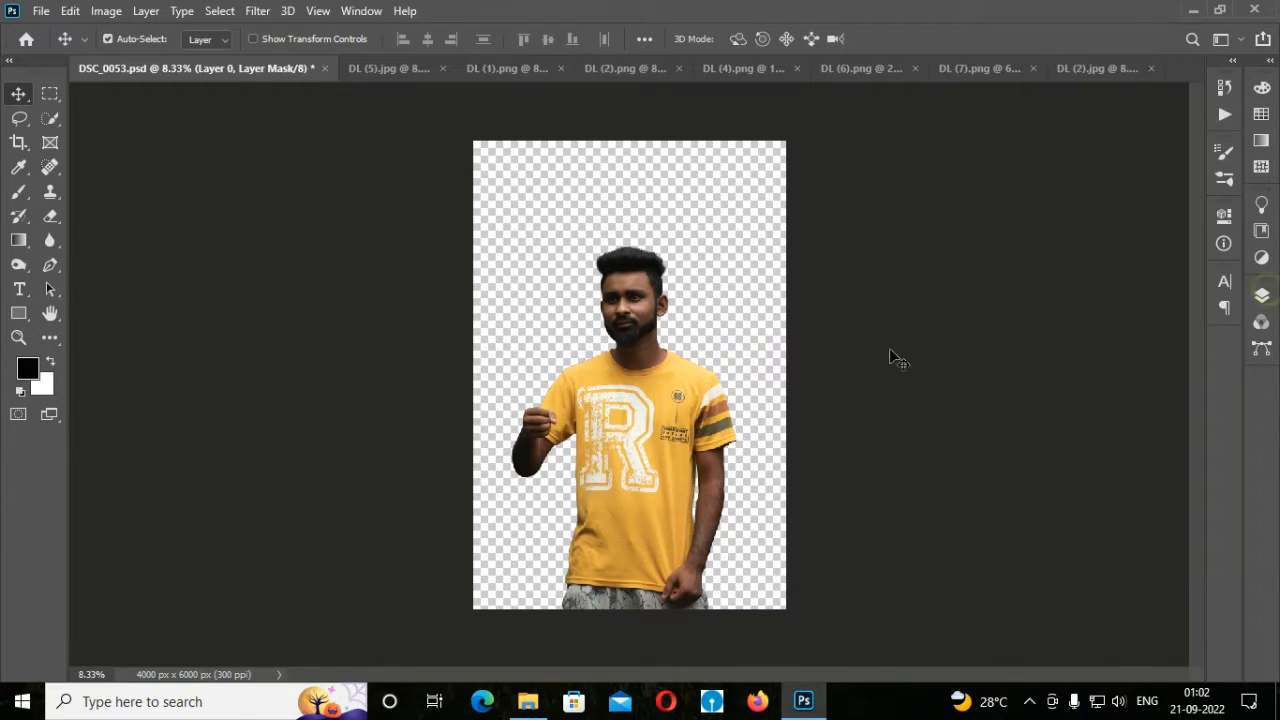
- Copy the forest image from DL (5).jpg into DSC_0053.psd and scale it to about 119% so it fills the canvas
click(389, 68)
drag(651, 294, 643, 390)
key(ctrl+t)
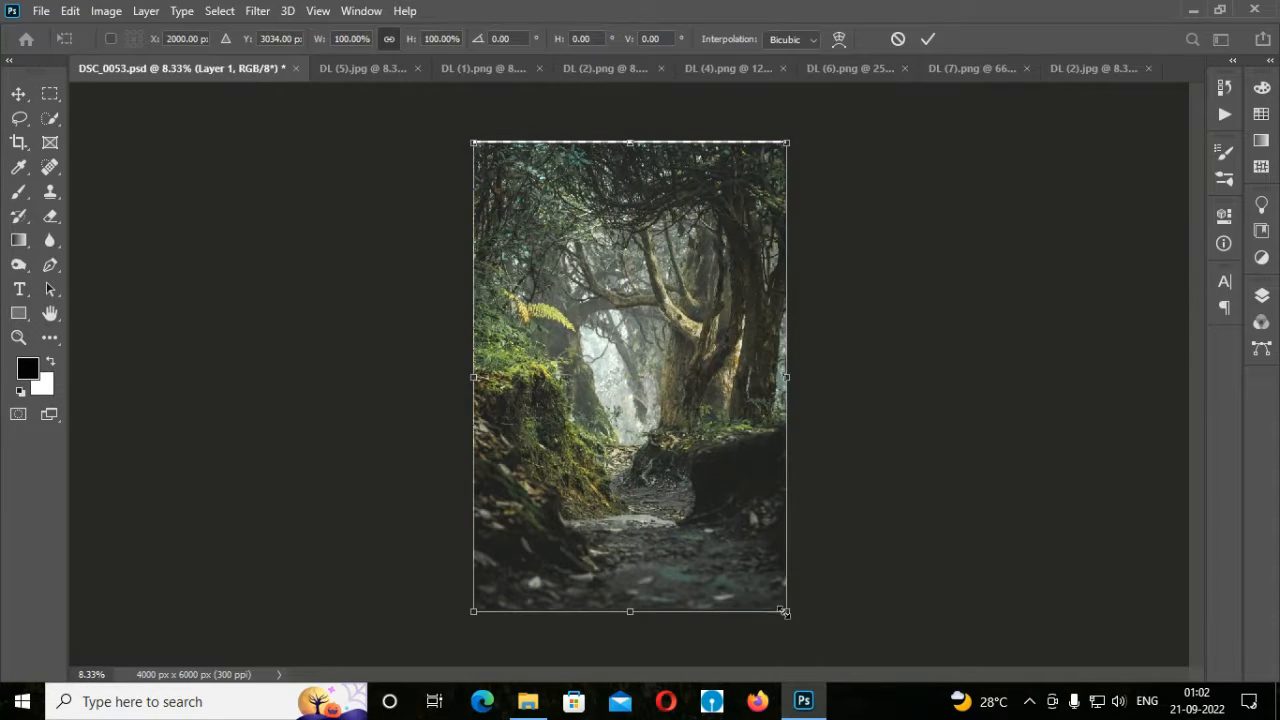
drag(786, 610, 824, 664)
drag(472, 141, 449, 106)
drag(629, 191, 633, 222)
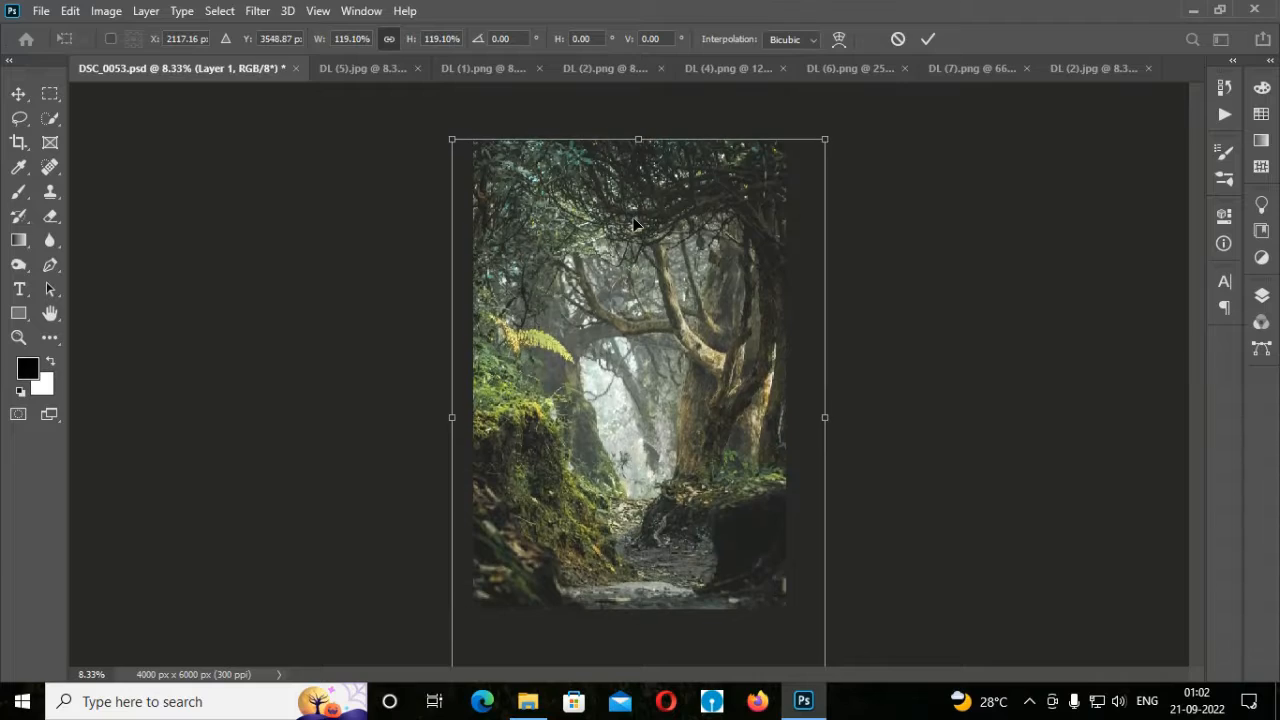
key(Return)
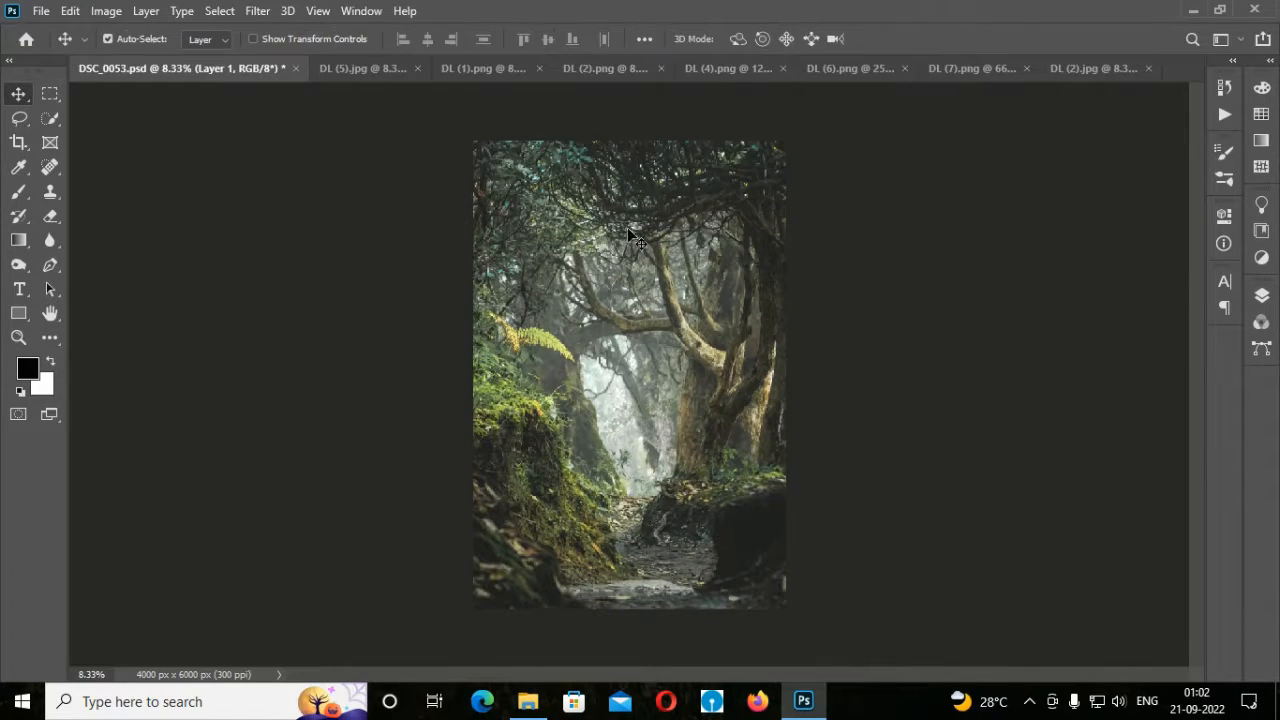
- Close DL (5).jpg and move the forest layer beneath the man's cutout layer
click(417, 68)
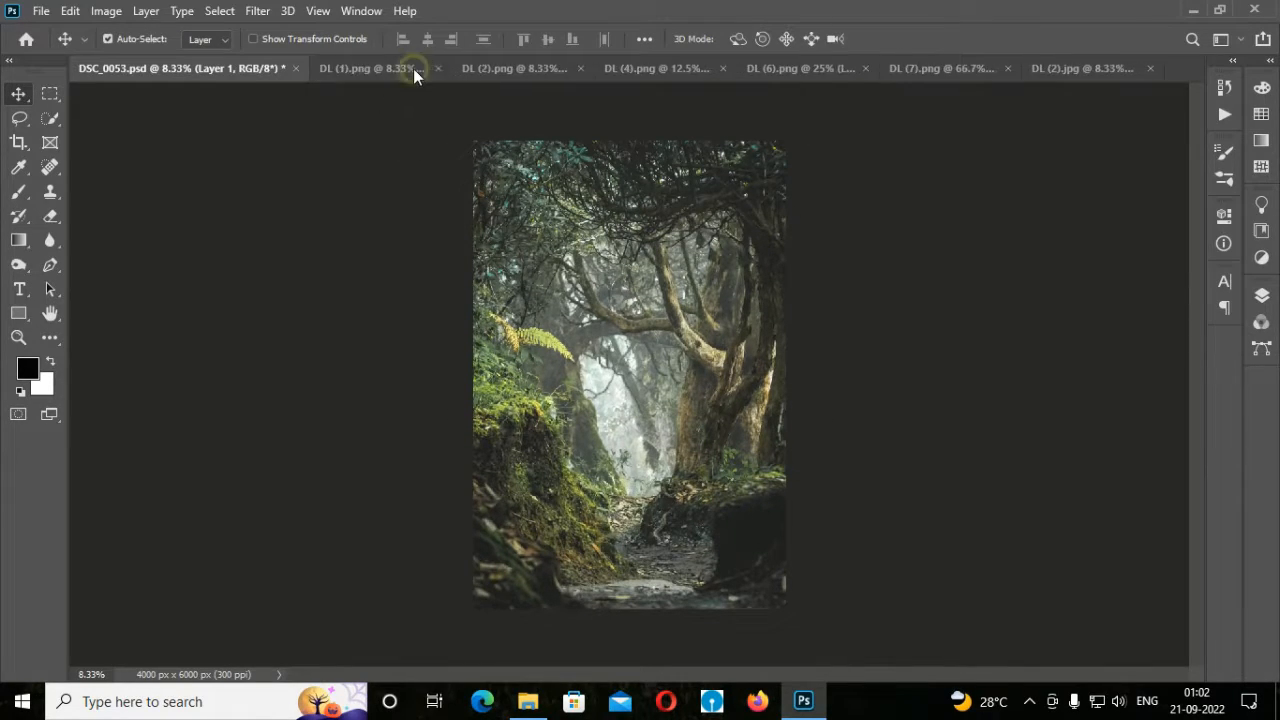
click(1259, 297)
key(ctrl+[)
- Scale the man's cutout down and reposition it near the middle of the forest path
click(651, 421)
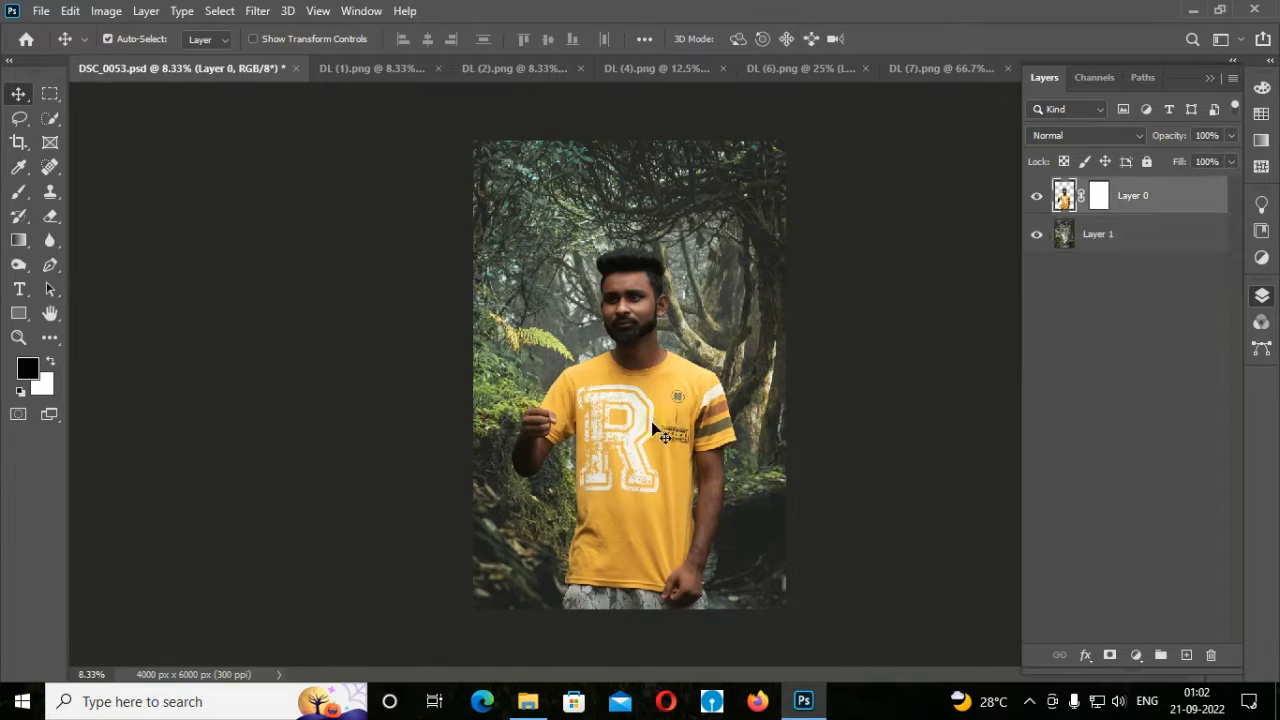
key(ctrl+t)
drag(744, 614, 668, 497)
drag(600, 398, 659, 453)
key(Return)
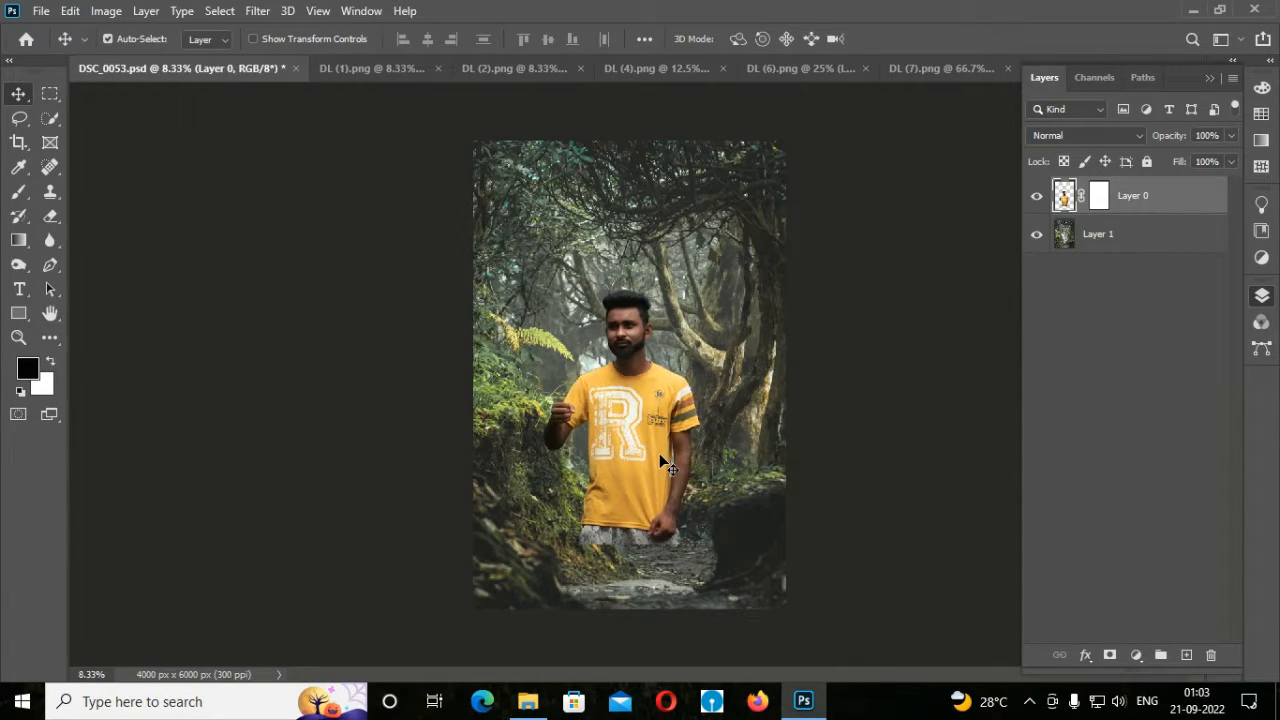
- In Camera Raw, set the forest layer's Exposure to -0.40, Contrast +40, Highlights -58, Shadows -11, Whites +53 and Blacks -14, using a before/after view
click(1148, 237)
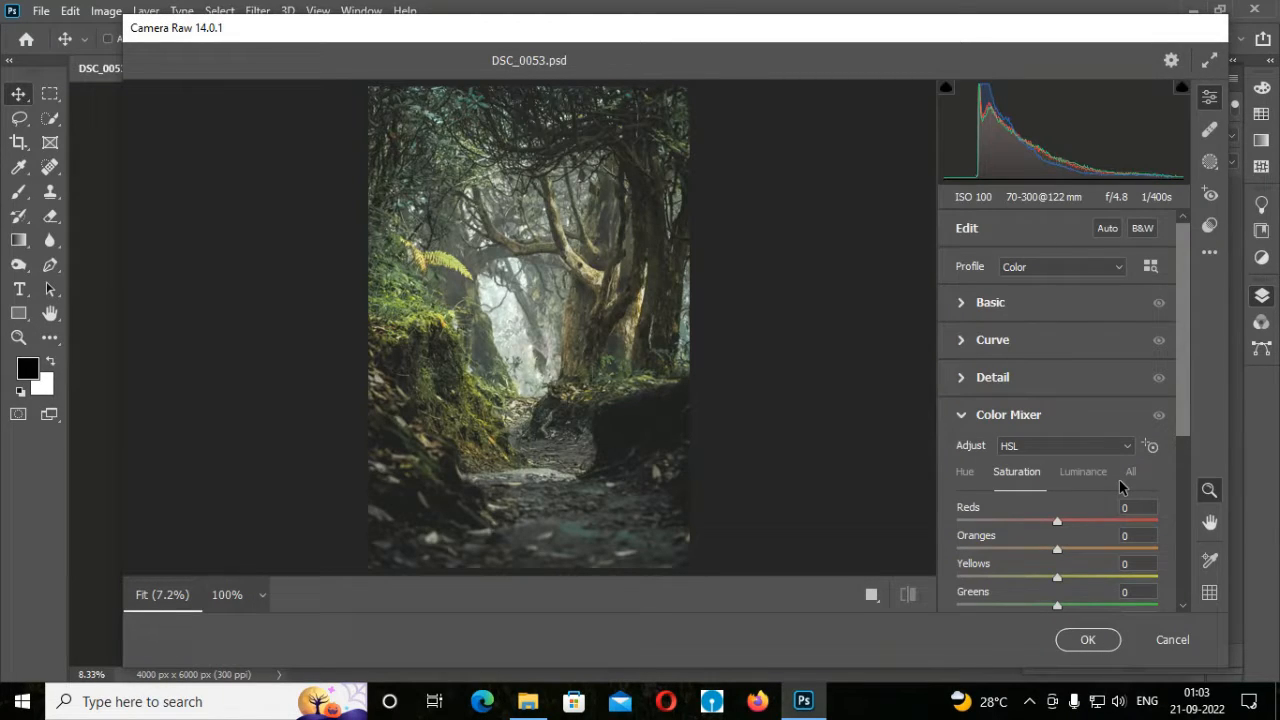
click(870, 595)
click(965, 303)
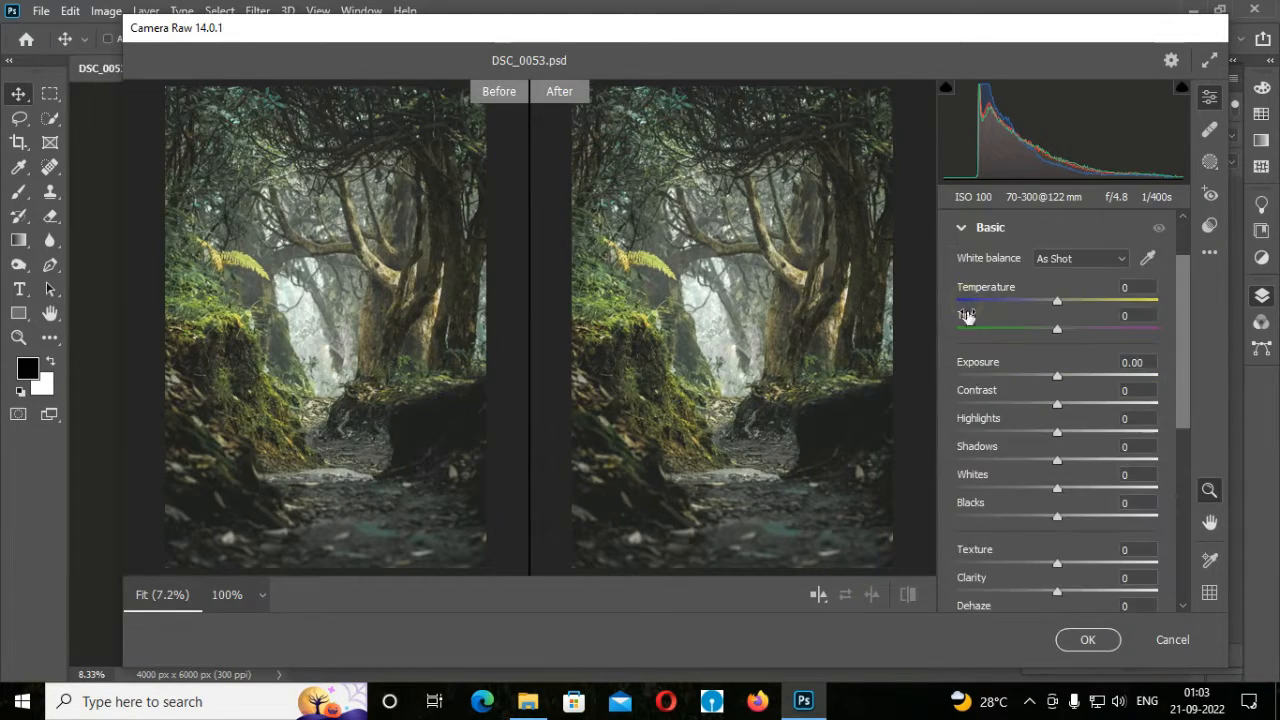
drag(1001, 366, 1009, 500)
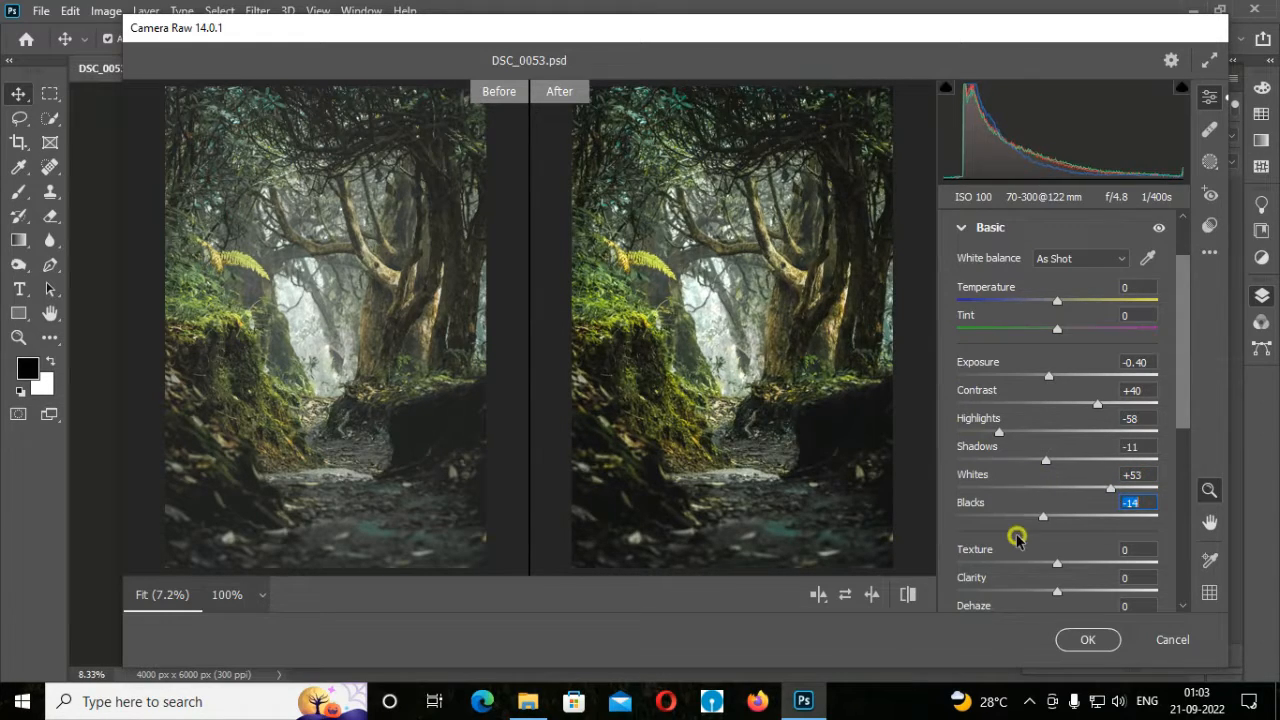
- Set the forest layer's Texture to +11 and Temperature to +6, and apply the Camera Raw adjustments
drag(1014, 551, 1024, 555)
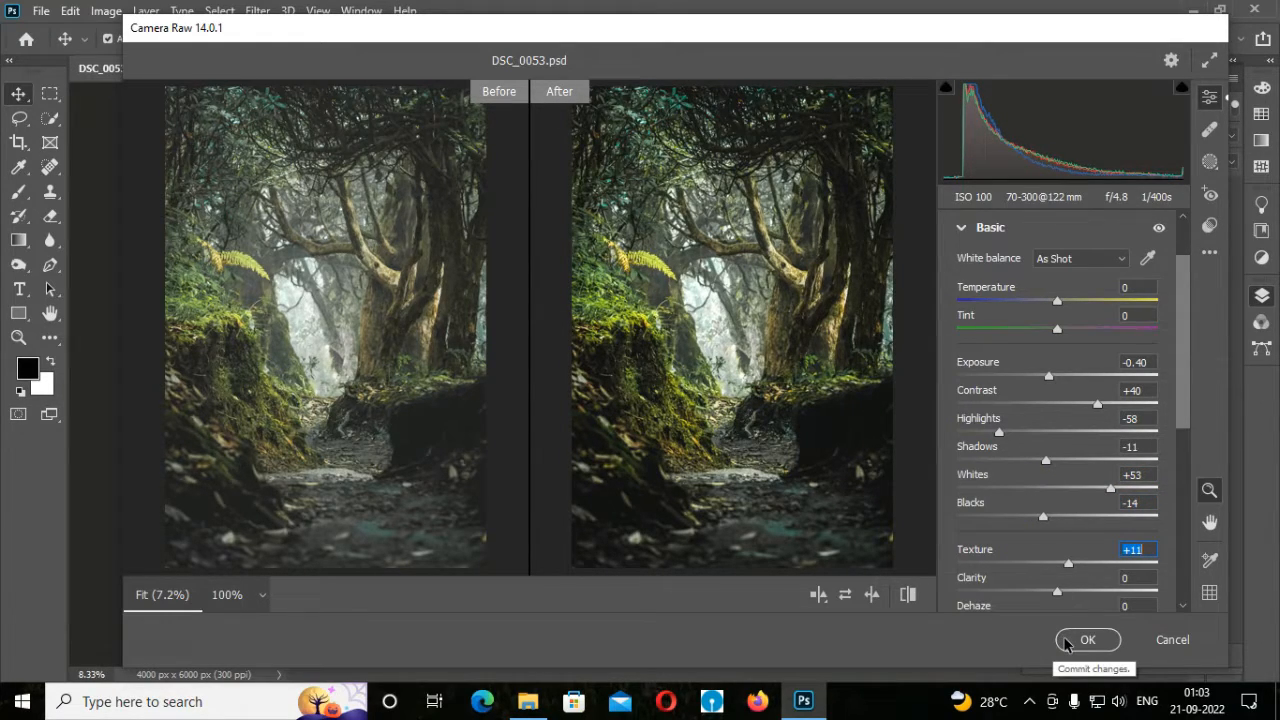
drag(1001, 292, 1007, 297)
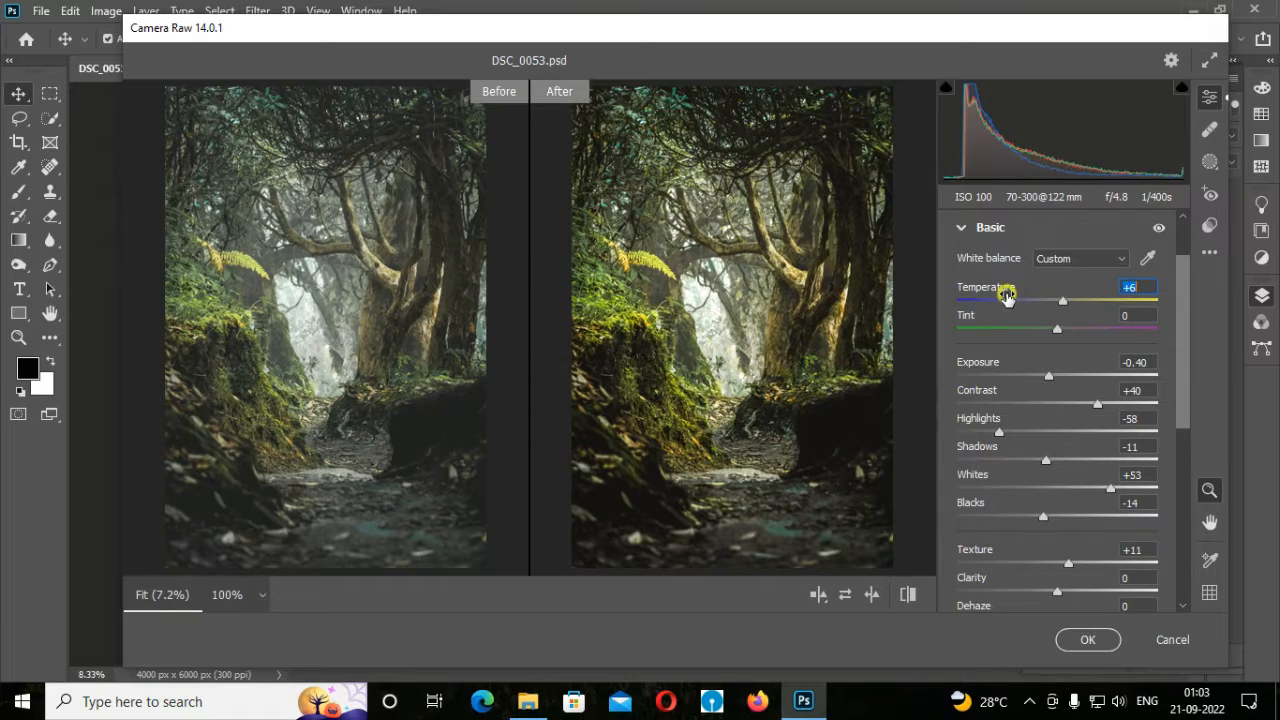
click(1087, 639)
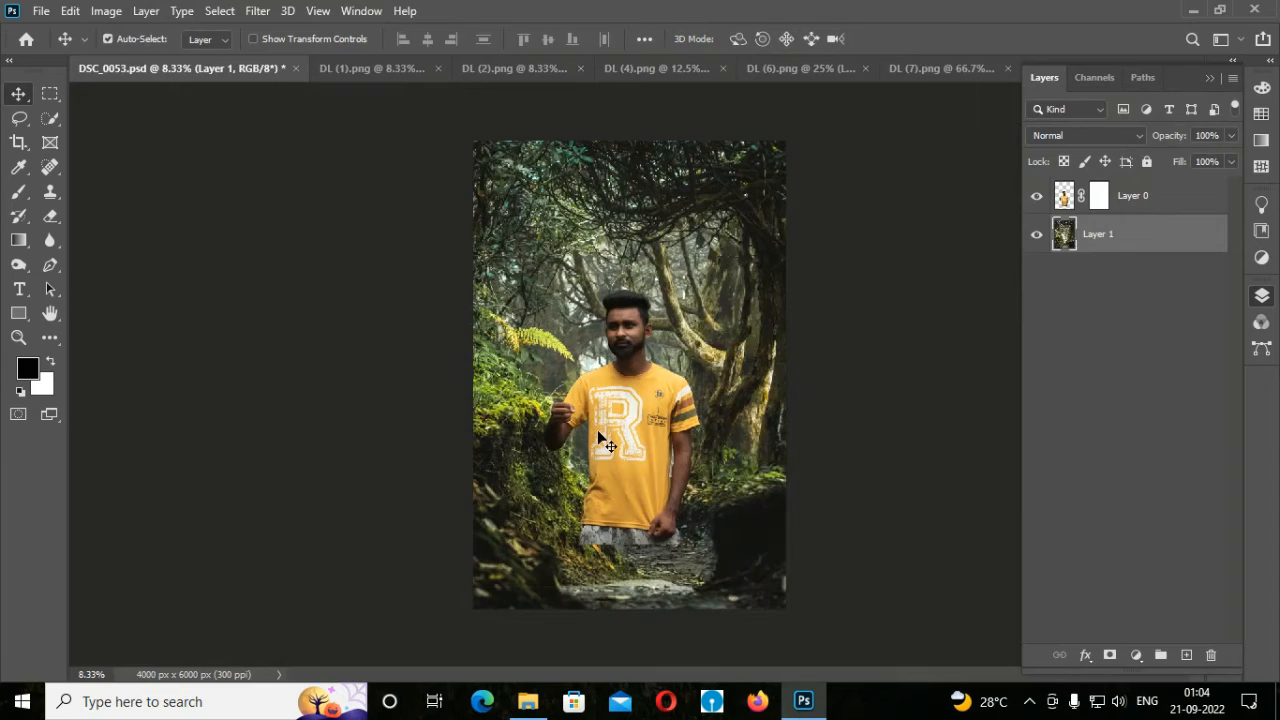
- In Camera Raw, set the man layer's Exposure to +0.15, Contrast +15, Highlights -40, Shadows +32, Whites +17 and Blacks -13, using a before/after view
click(1140, 209)
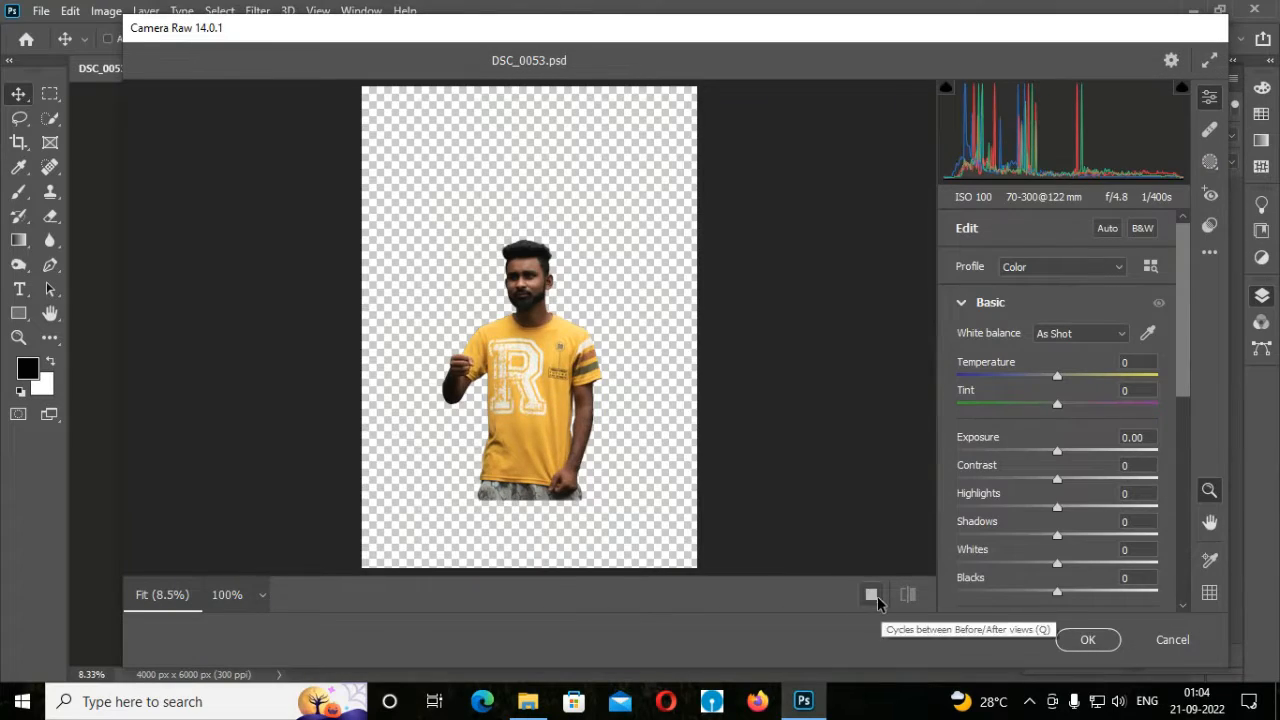
click(871, 597)
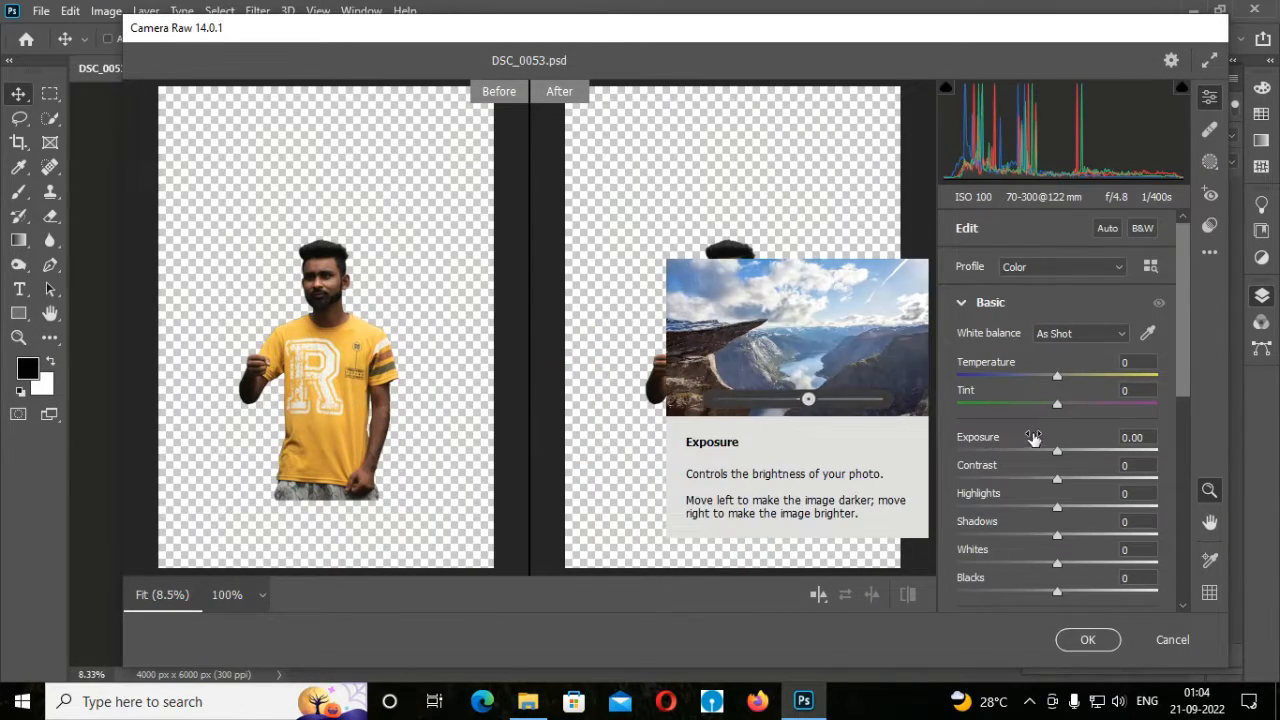
drag(1041, 437, 1008, 574)
scroll(1008, 574, down, 3)
- Set the man layer's Texture to +8 and Vibrance to -10
drag(1003, 489, 1020, 489)
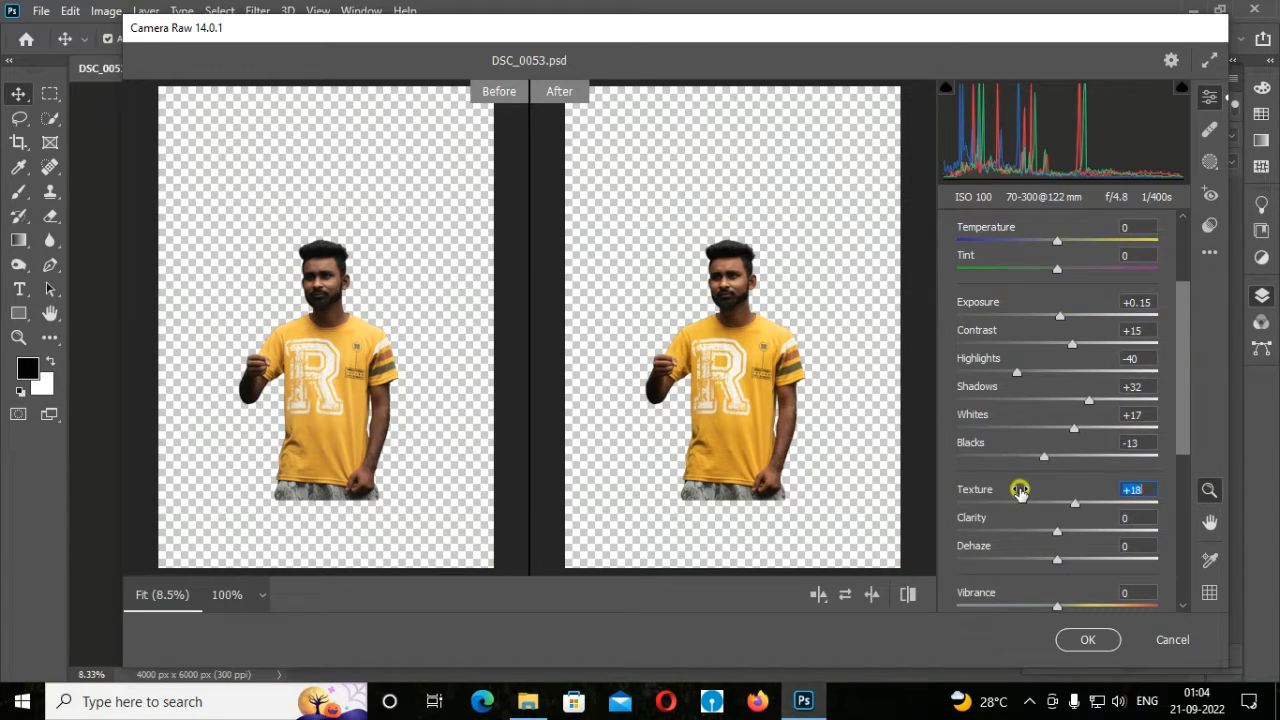
drag(1006, 594, 1011, 597)
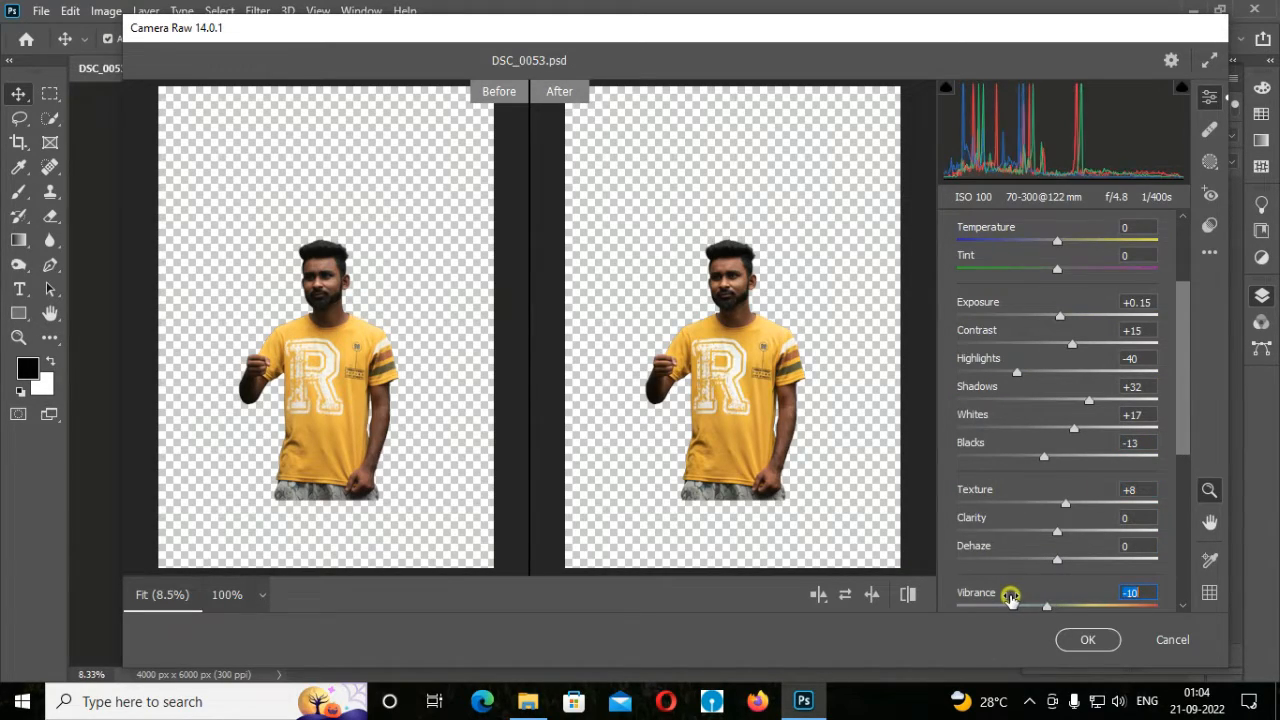
scroll(997, 417, up, 3)
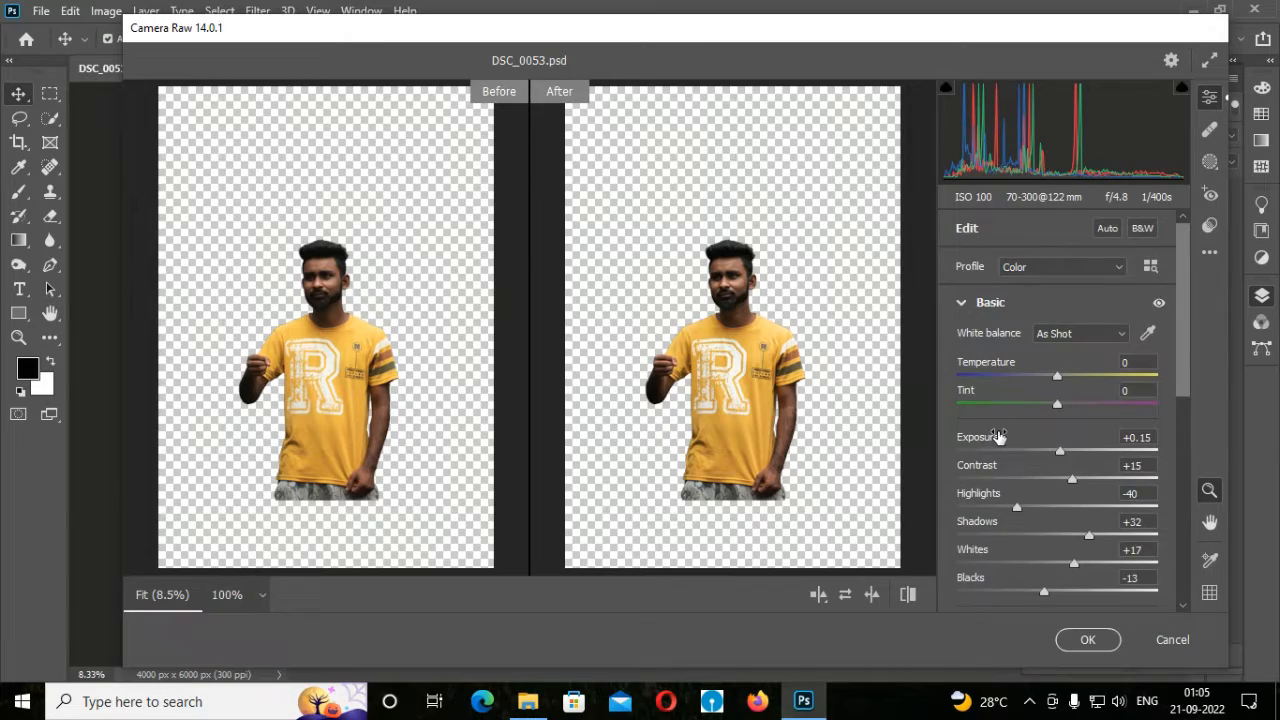
- In the Color Mixer, set the man layer's Greens saturation to -100 and Yellows saturation to +70
drag(997, 437, 951, 451)
click(958, 304)
drag(1057, 424, 1128, 424)
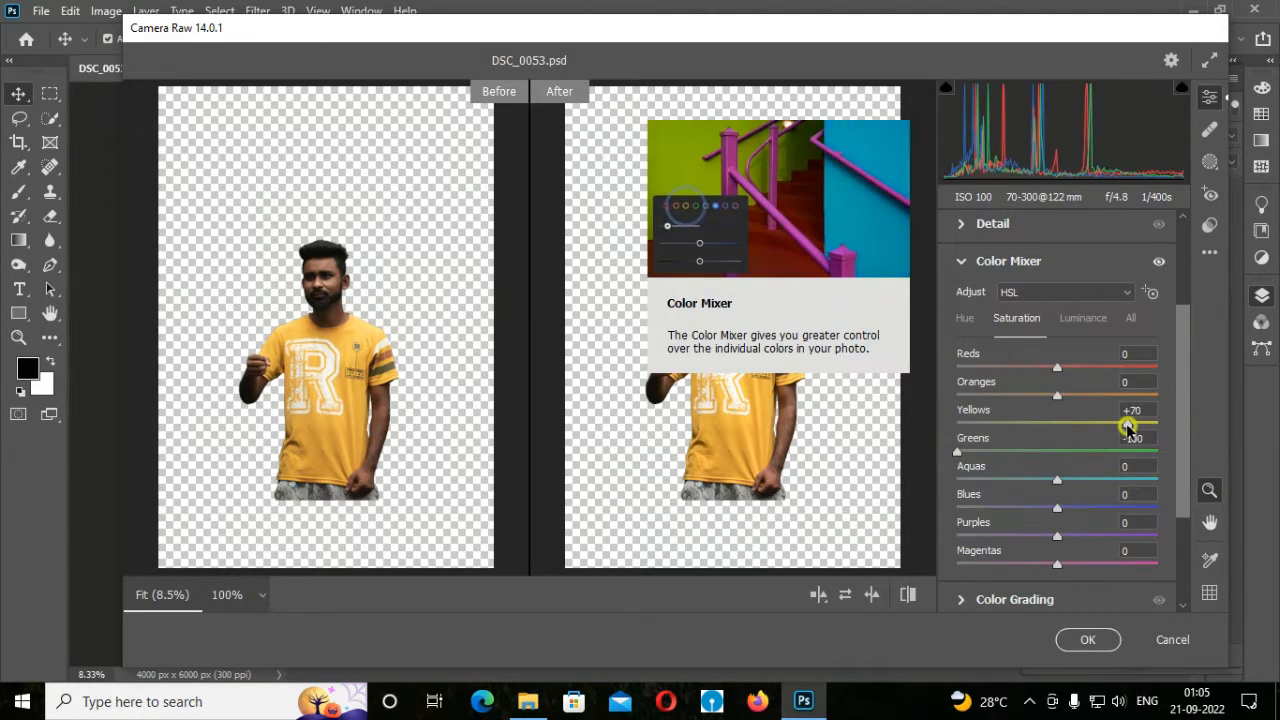
- Set the man layer's Greens hue to -100 and Yellows hue to -19, check the result up close and apply the Camera Raw filter
click(964, 317)
drag(958, 452, 958, 452)
drag(1057, 424, 1038, 428)
scroll(903, 389, up, 2)
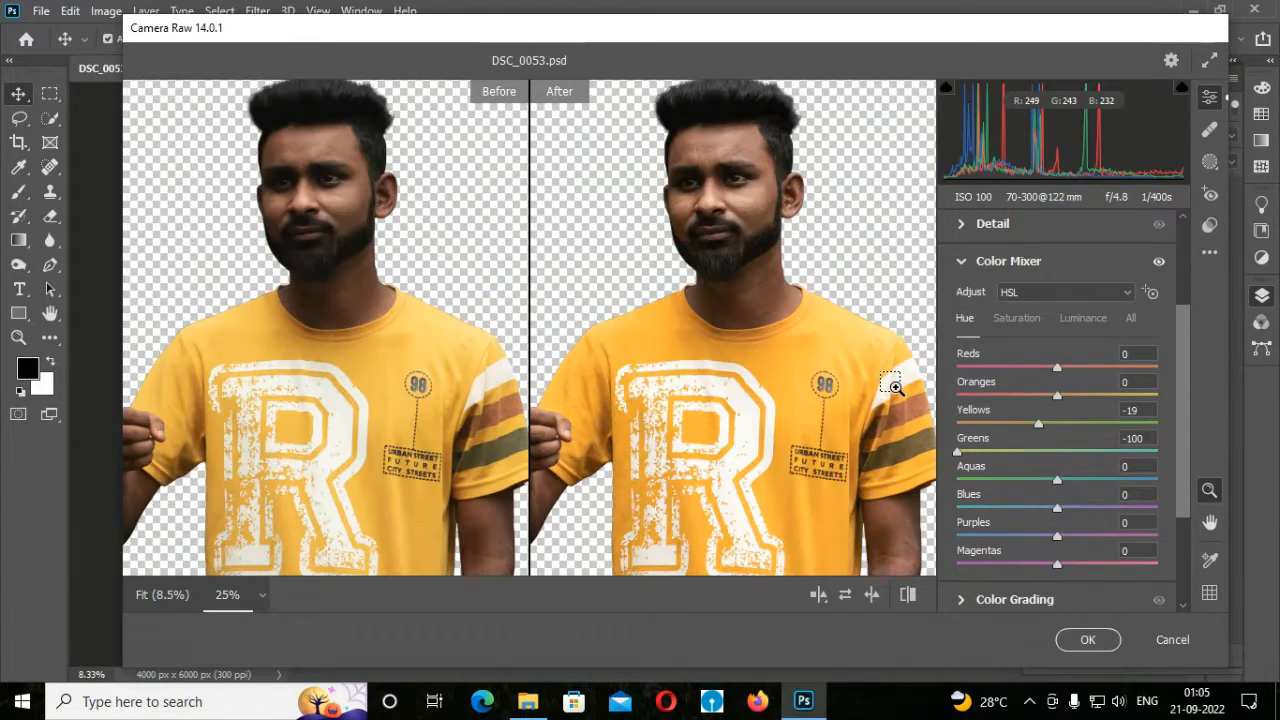
scroll(817, 388, up, 1)
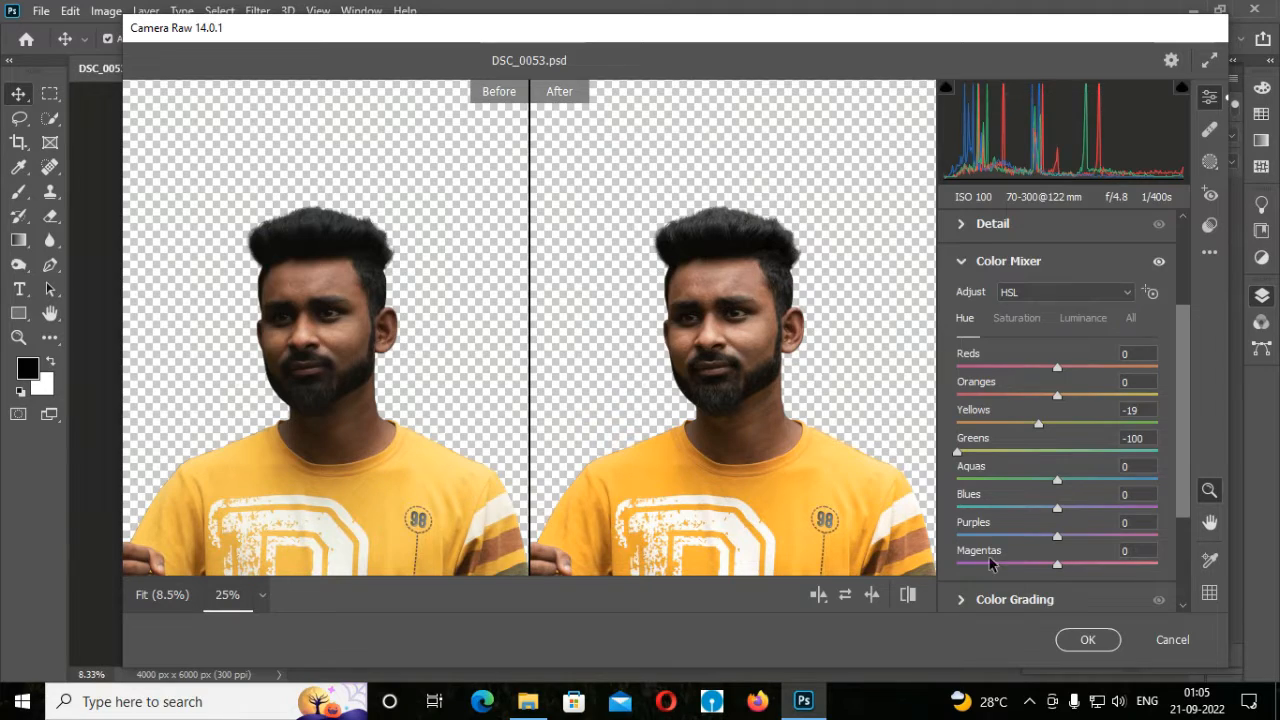
click(1087, 639)
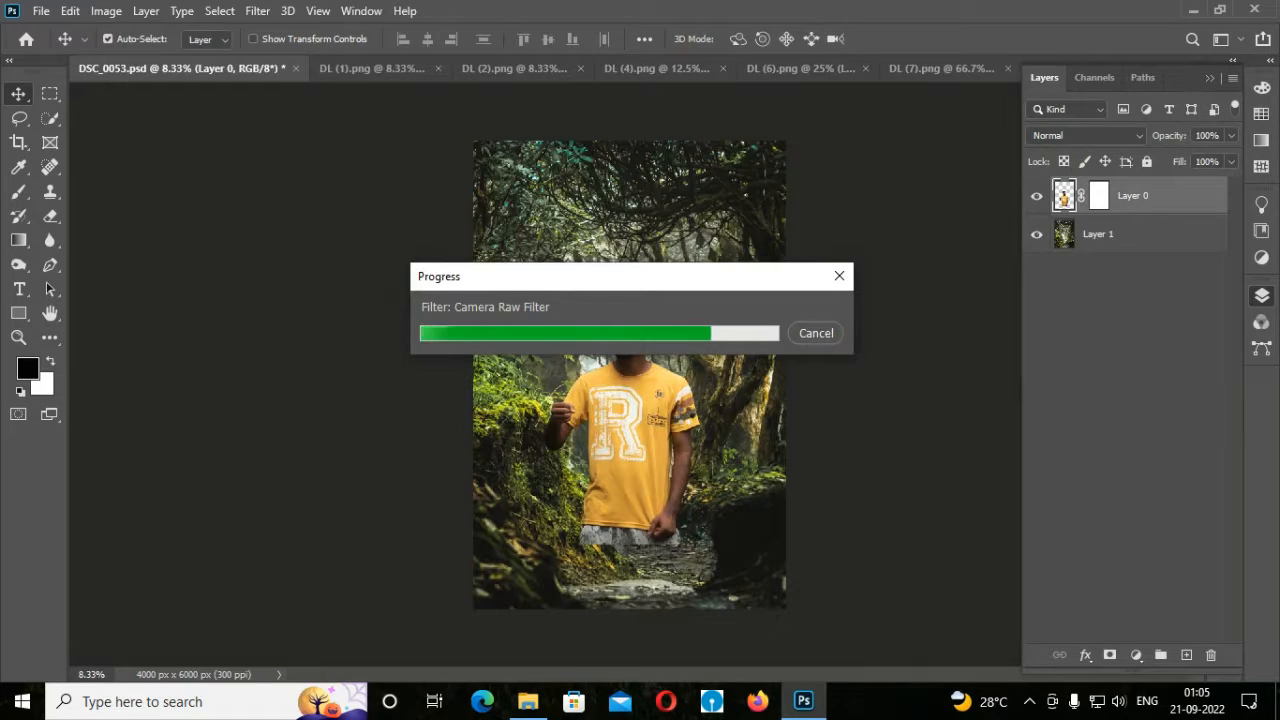
- Copy the mossy tree trunk from DL (1).png into DSC_0053.psd and close the source image
click(1262, 297)
click(373, 63)
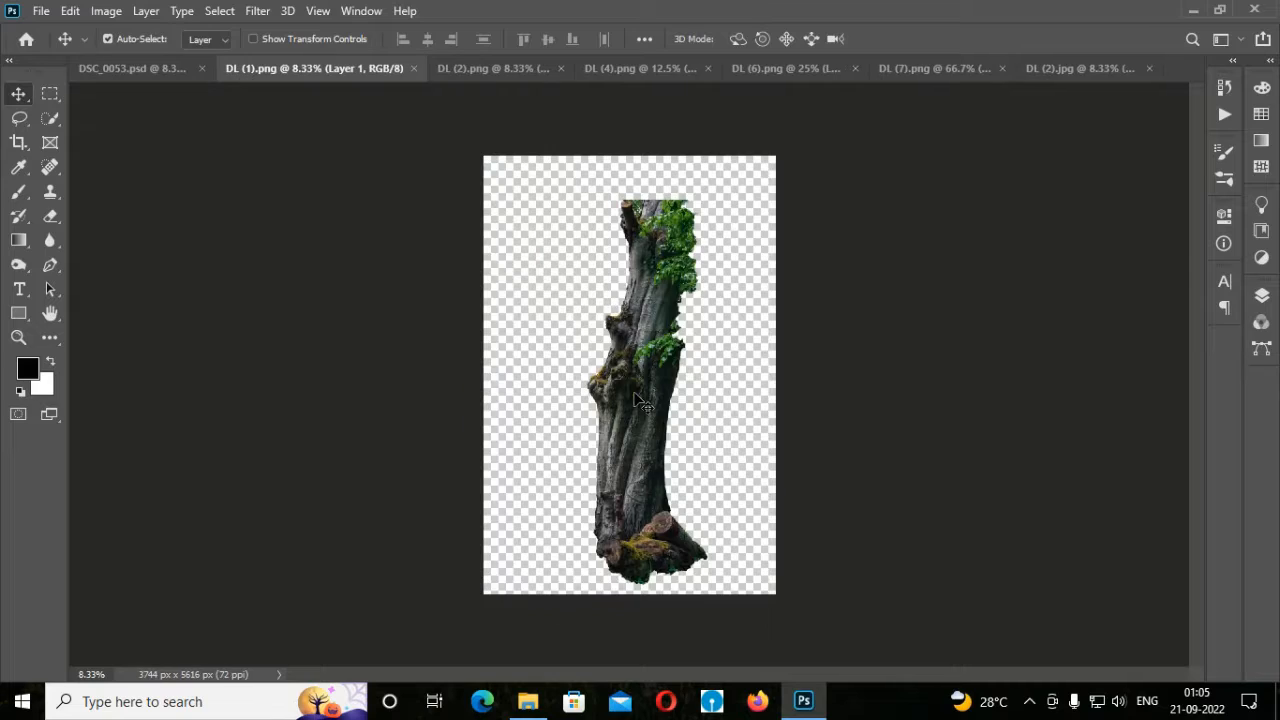
drag(640, 400, 556, 300)
click(438, 68)
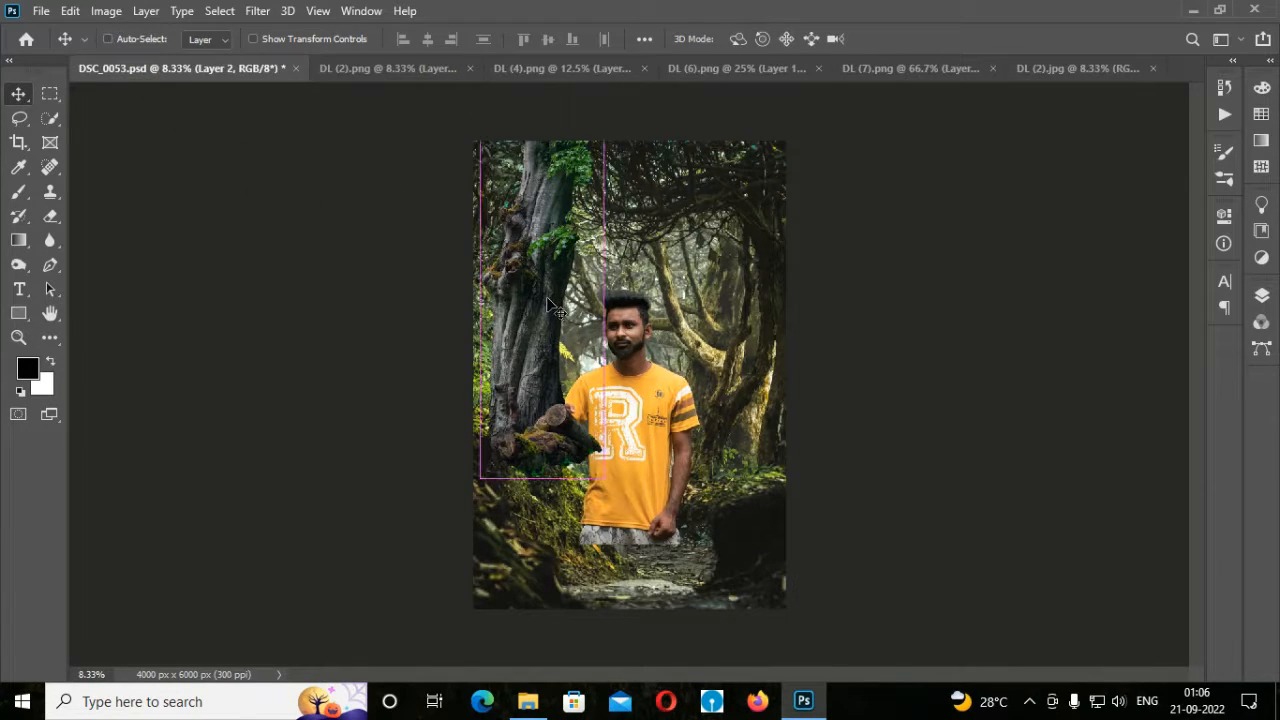
- Rotate the tree trunk about 84° and place it as a fallen log across the man's waist, hiding the cut edge
key(ctrl+t)
drag(628, 100, 733, 342)
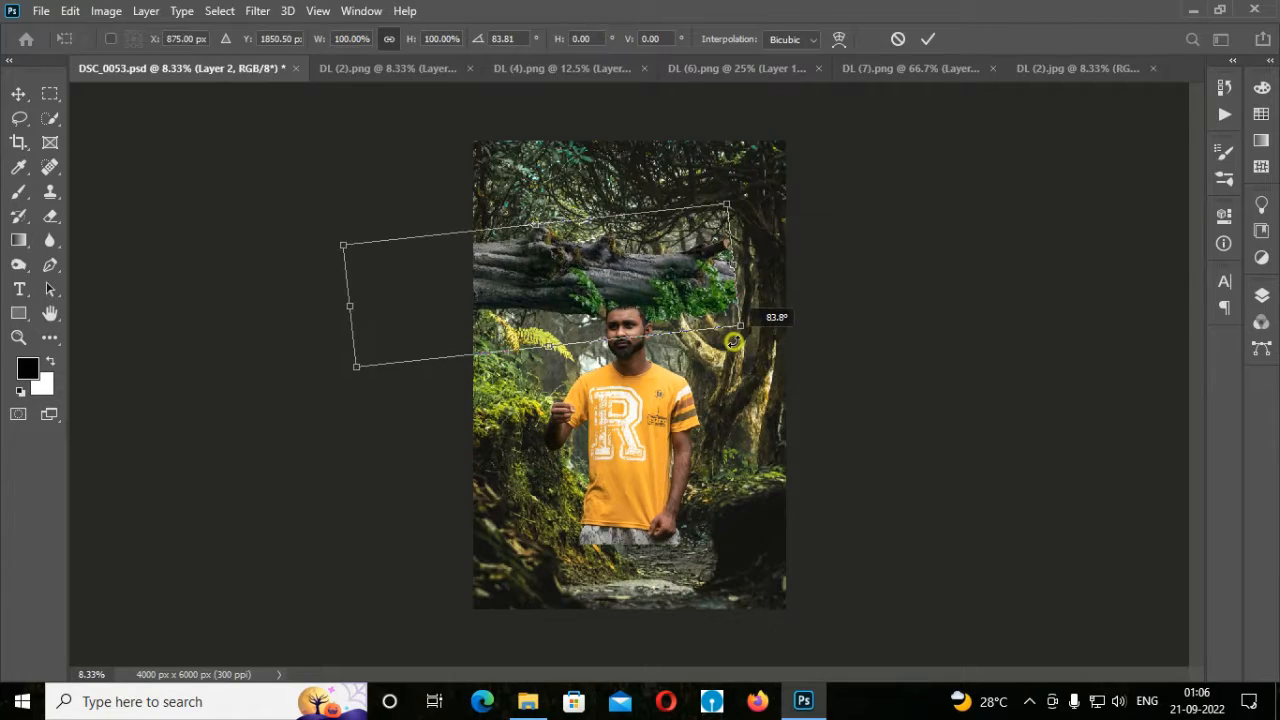
drag(639, 259, 720, 518)
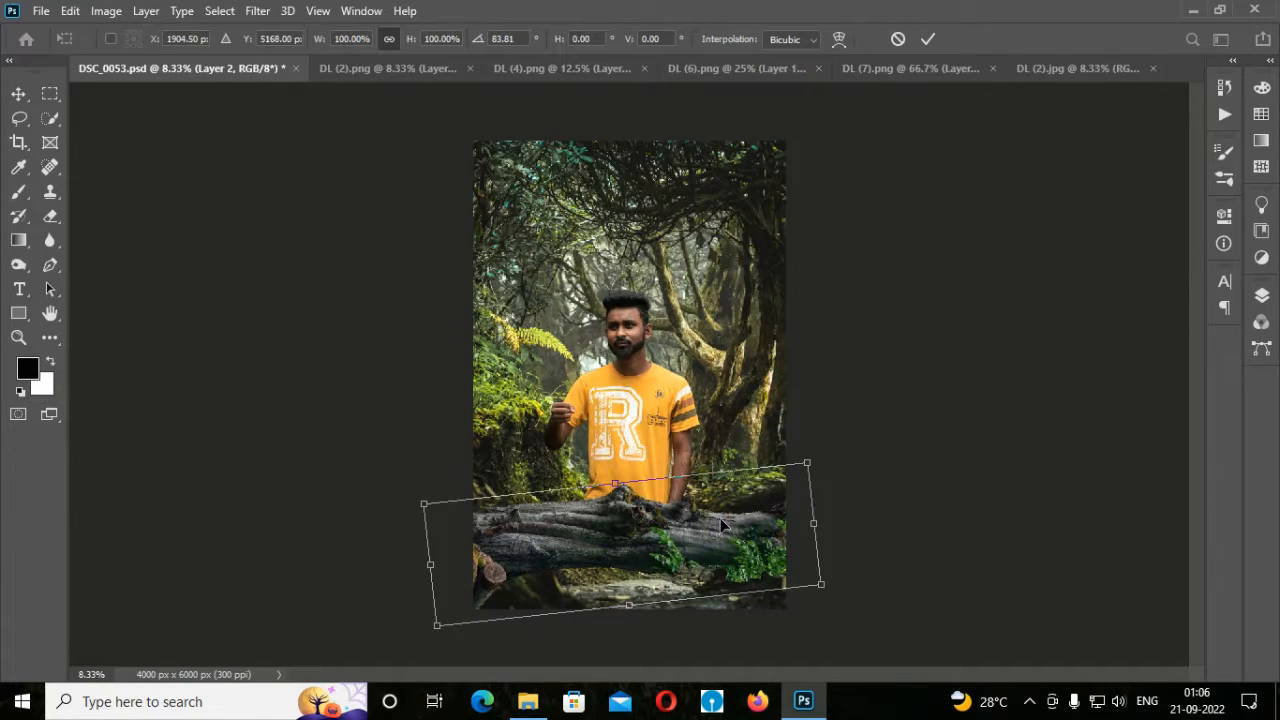
key(Return)
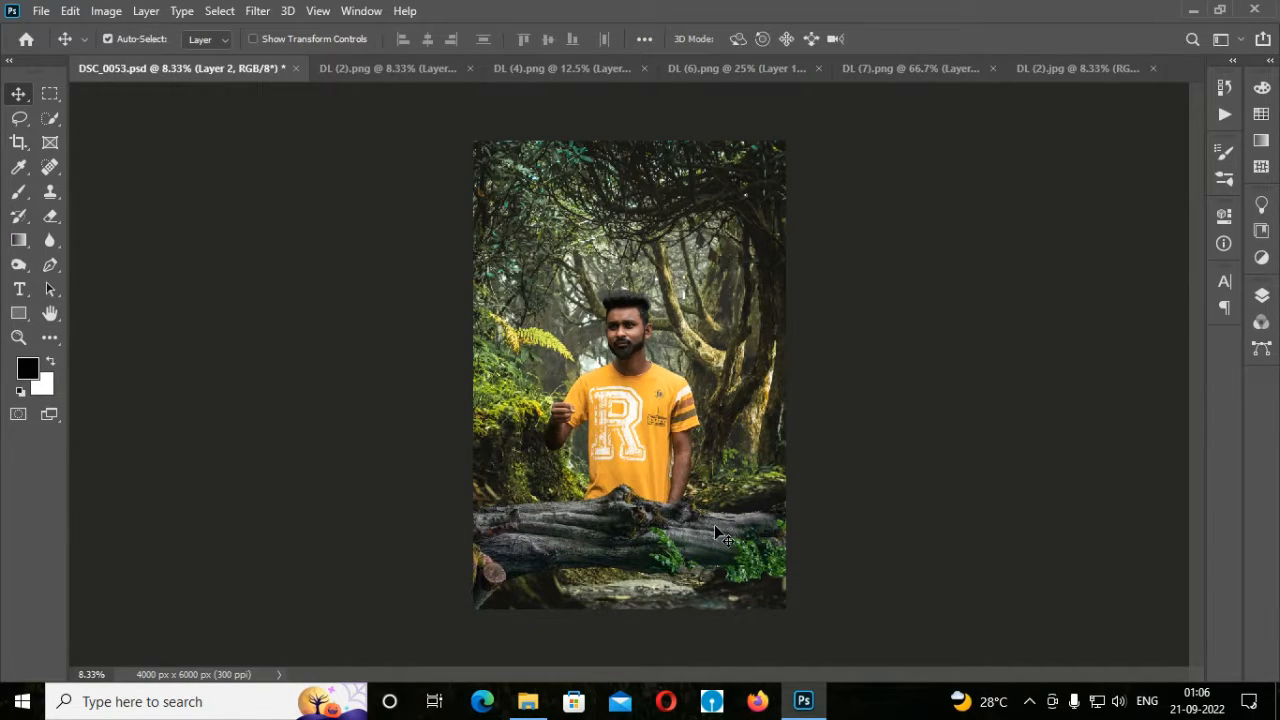
drag(651, 535, 652, 520)
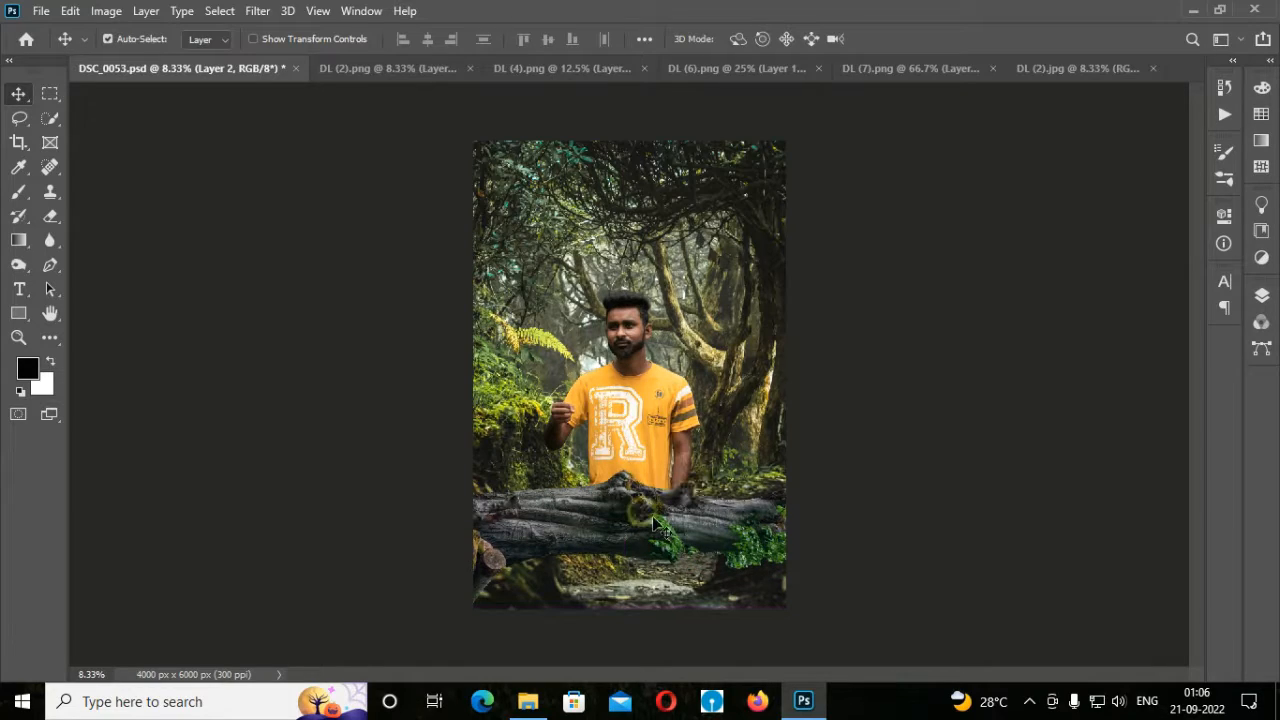
- Duplicate the log layer, flip the copy vertically and move it below the original log
click(1261, 298)
key(ctrl+j)
key(ctrl+t)
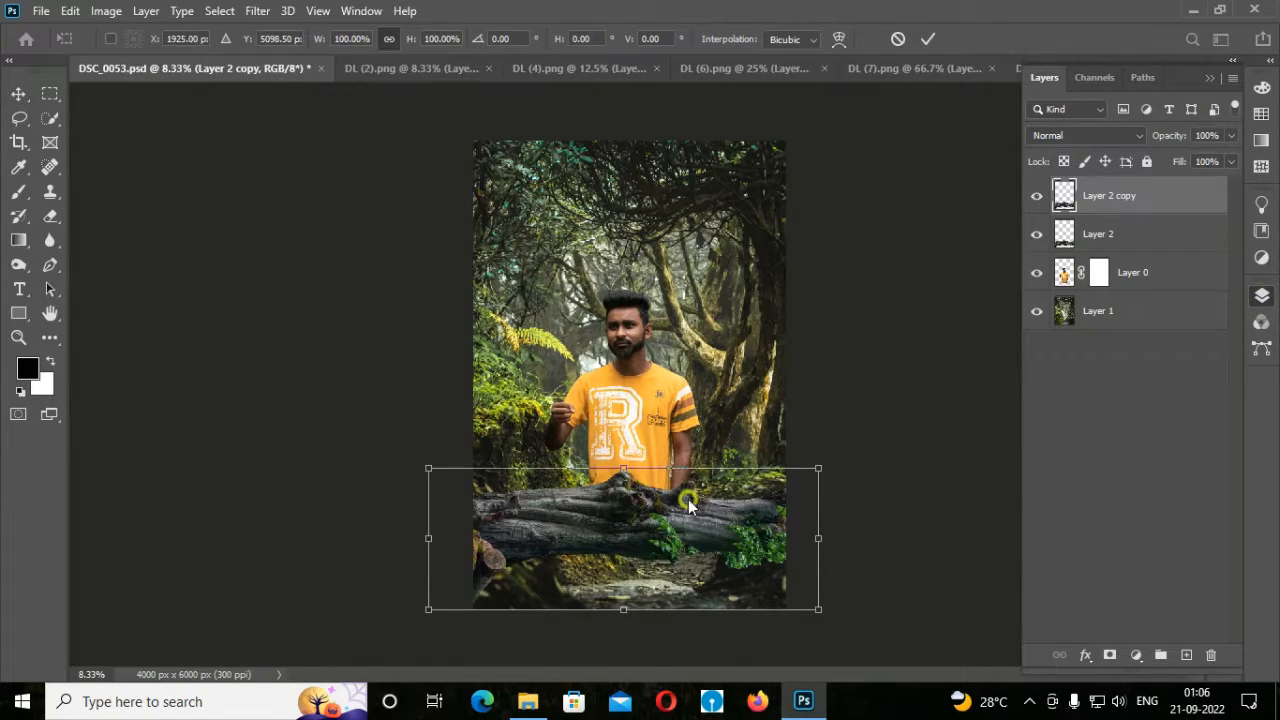
right_click(680, 515)
click(770, 503)
drag(707, 548, 707, 564)
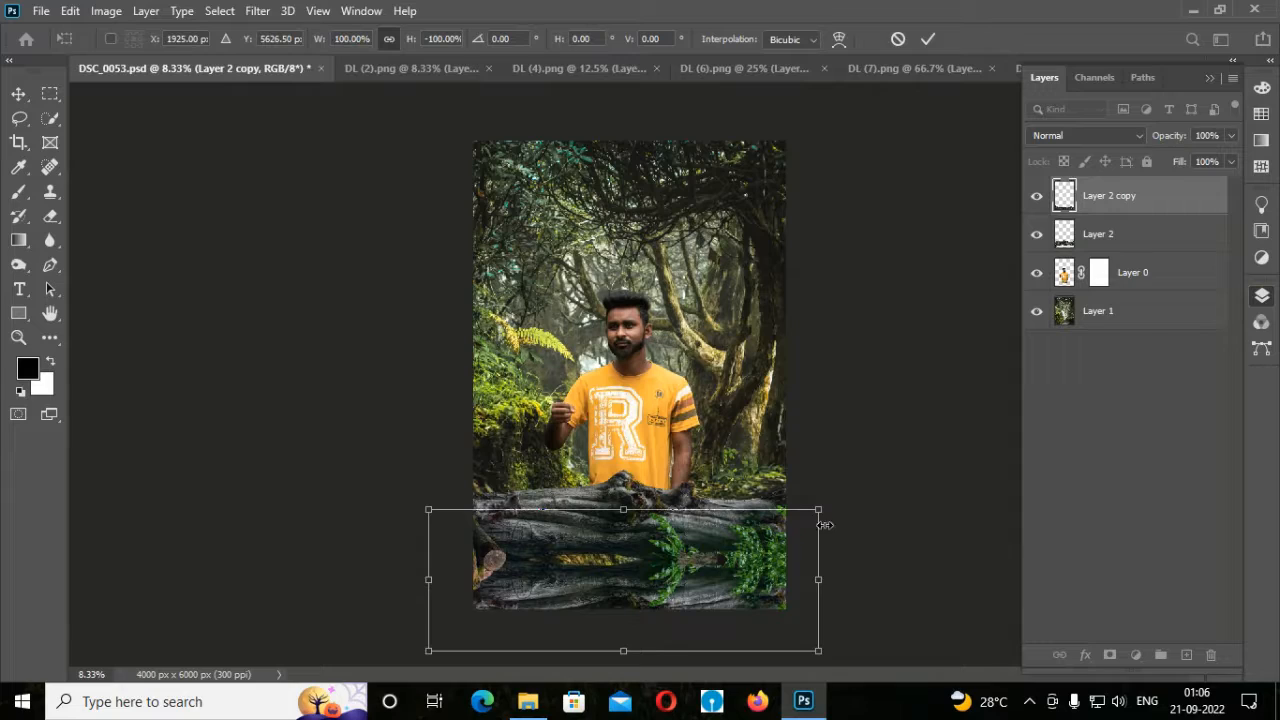
- Scale the log copy to about 97%, flip it vertically again and position it along the lower edge of the image
mouse_move(818, 508)
mouse_down()
mouse_move(893, 482)
mouse_move(806, 515)
mouse_up()
mouse_move(752, 573)
mouse_down()
mouse_move(701, 585)
mouse_move(739, 581)
mouse_up()
right_click(734, 571)
click(765, 561)
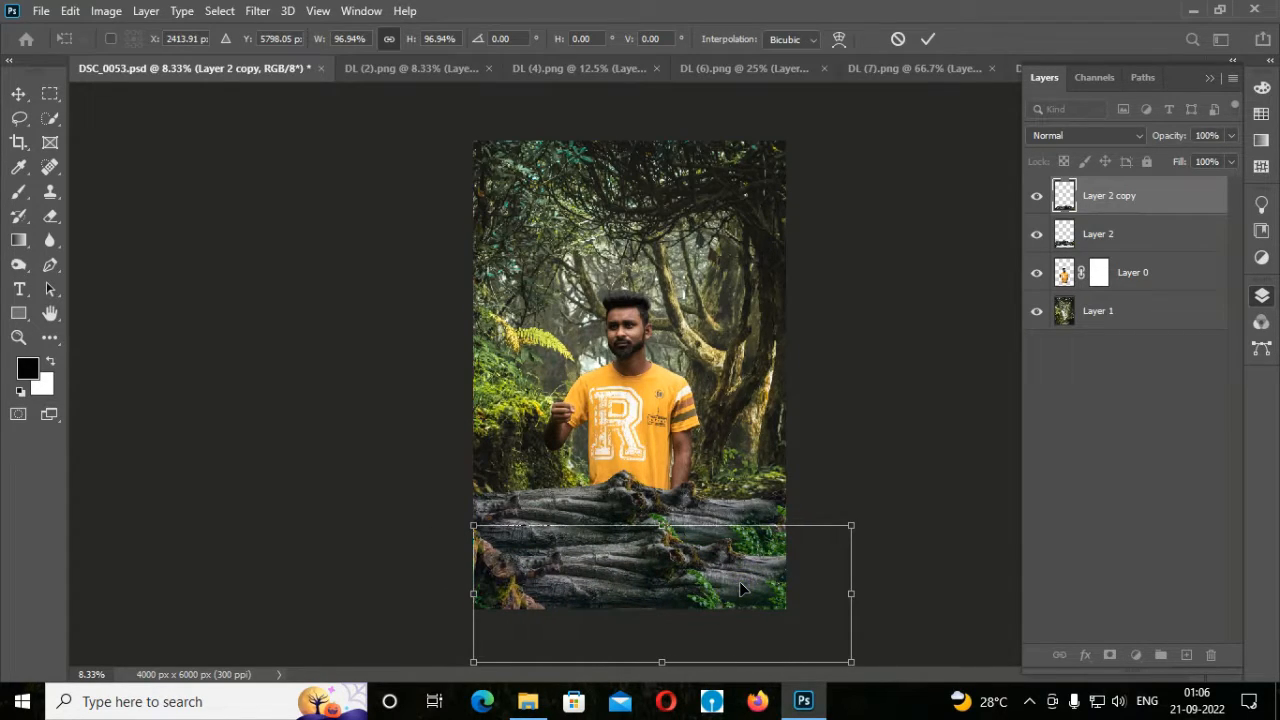
key(Return)
- Apply an 18-pixel Gaussian Blur to the log copy along the lower edge of the image
click(257, 10)
mouse_move(290, 214)
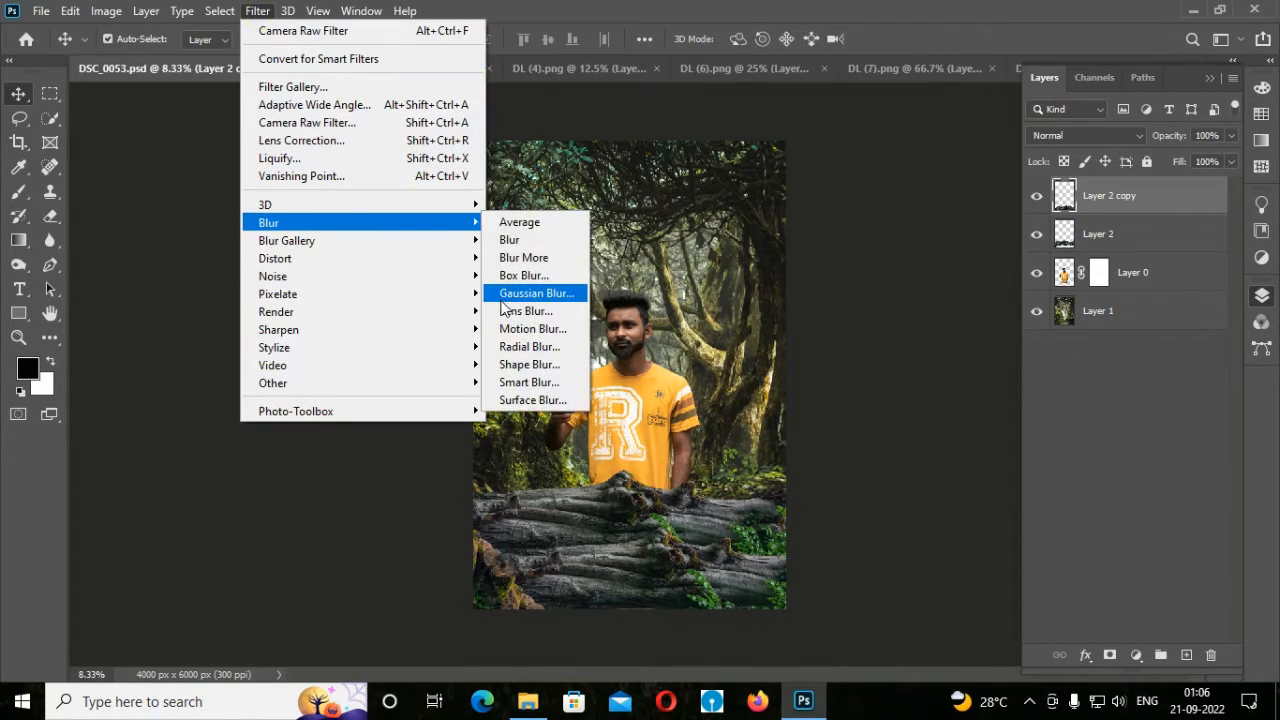
click(543, 291)
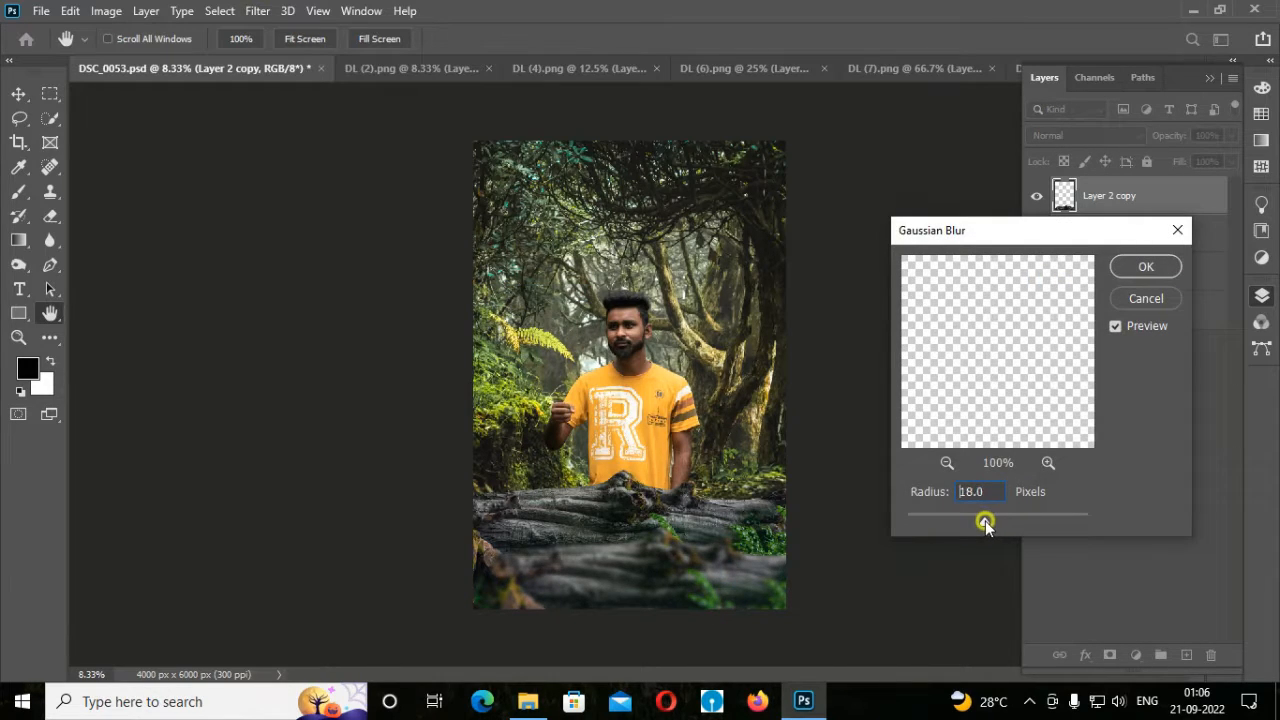
key(Return)
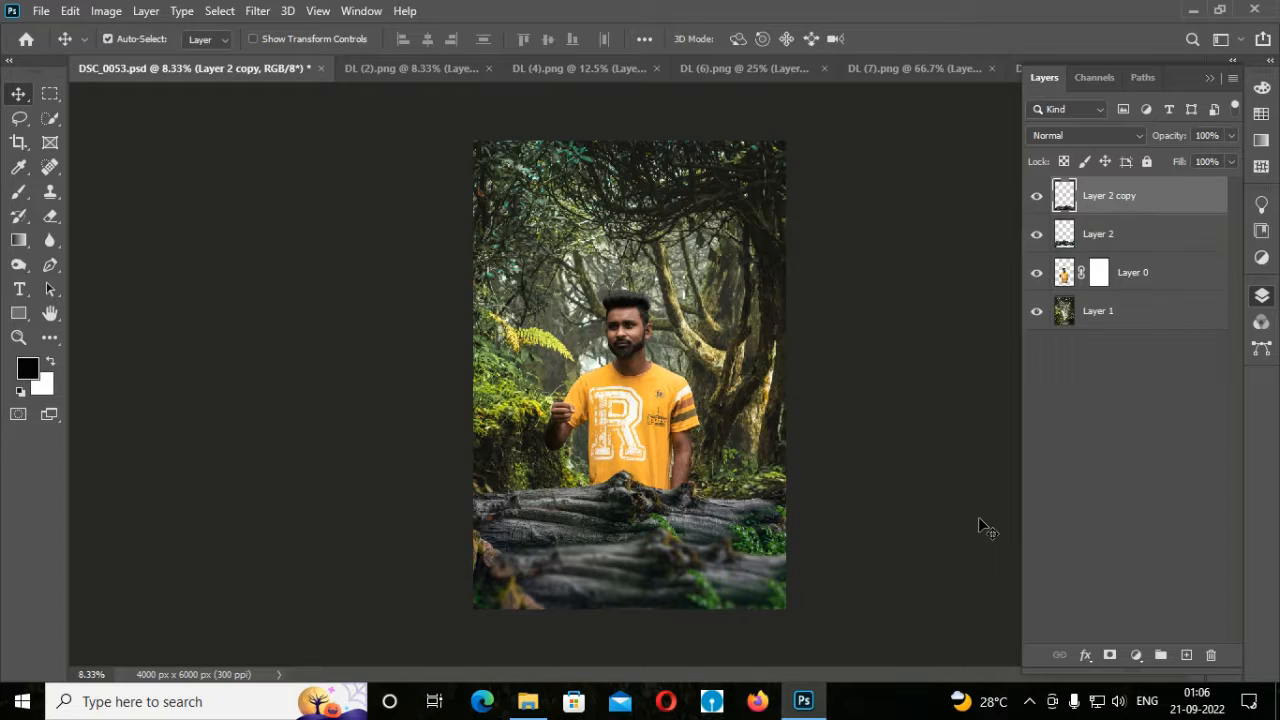
- Scale the man down to about 91.5% and lower the original log slightly across his waist
key(alt+bracketleft)
key(alt+bracketleft)
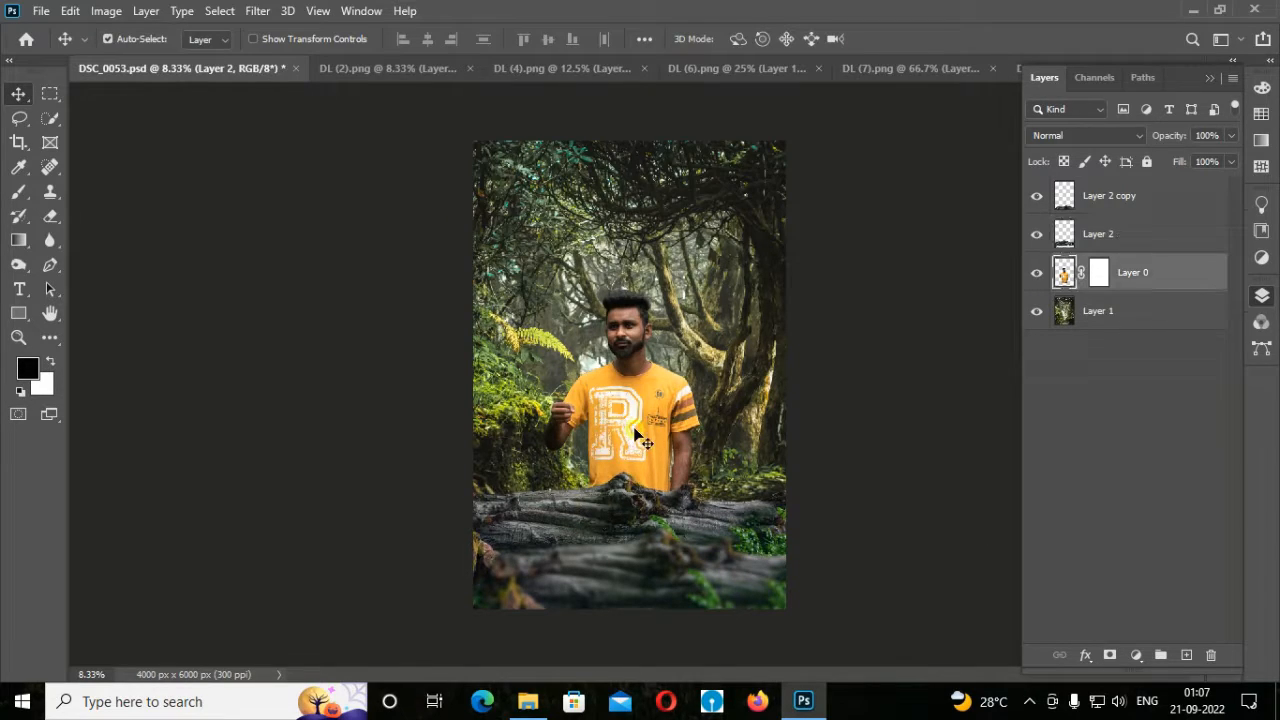
key(ctrl+t)
drag(545, 291, 560, 312)
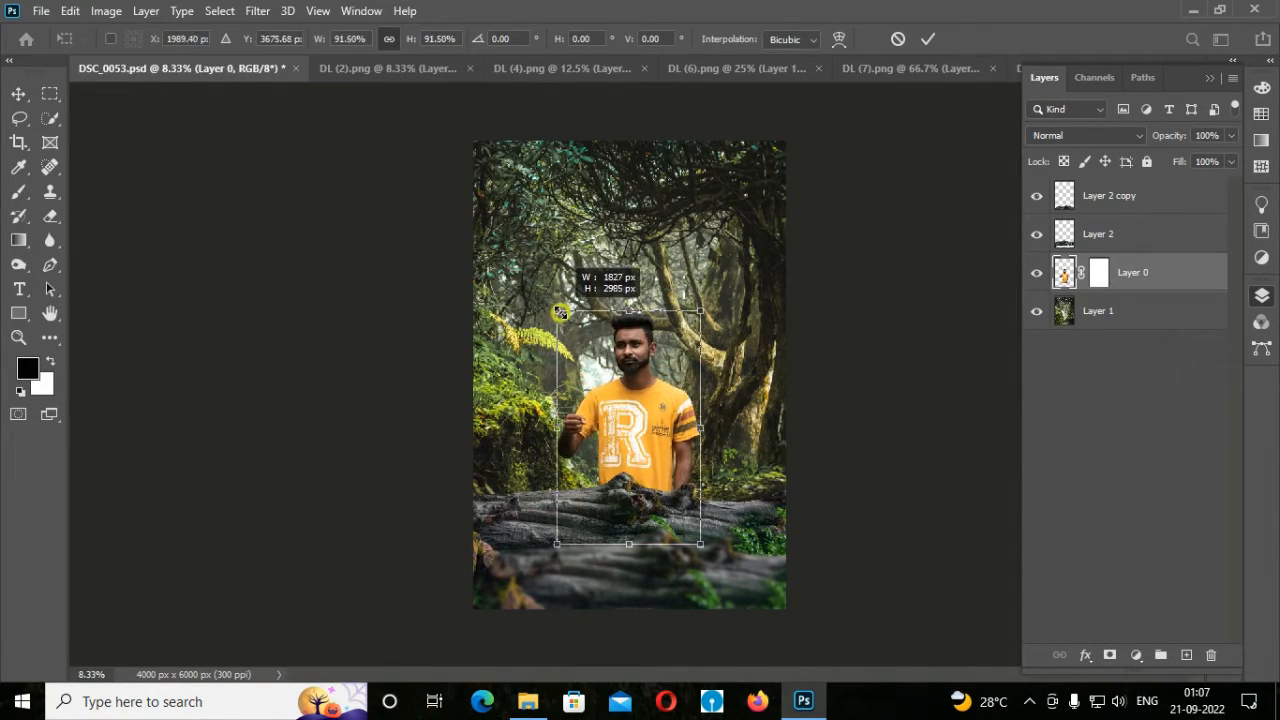
key(Return)
drag(634, 493, 630, 507)
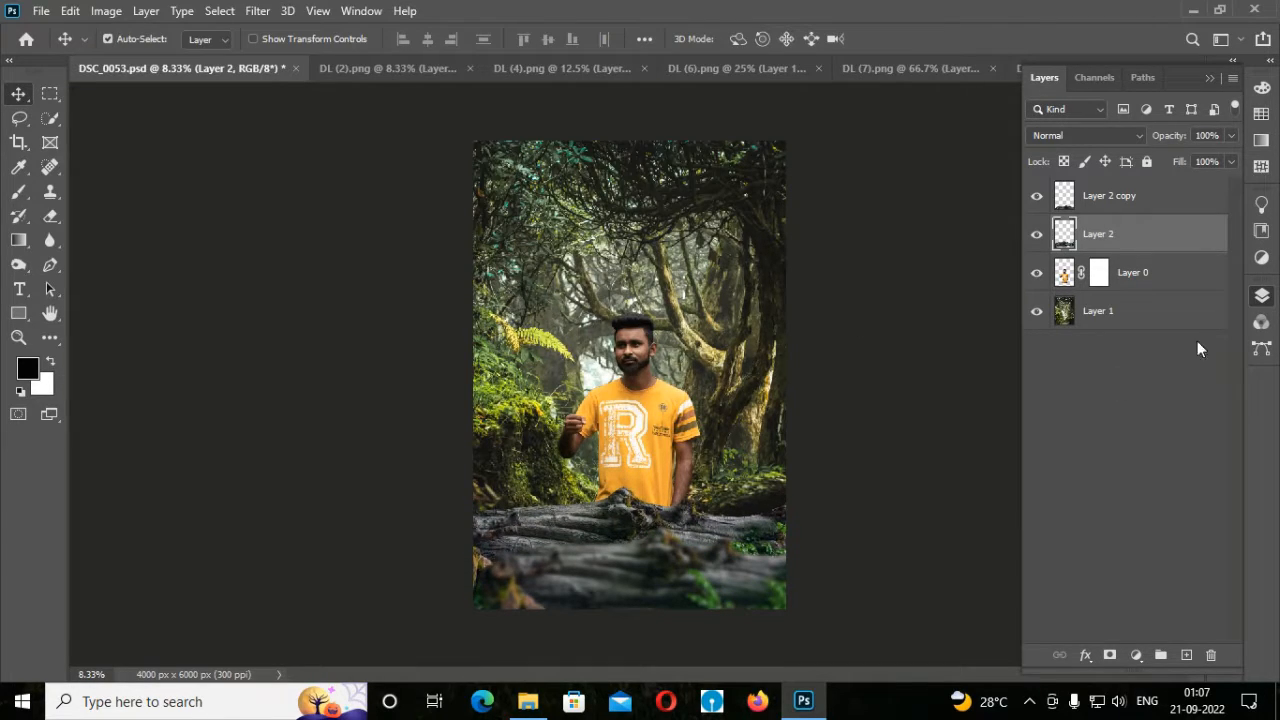
- Copy the dark tree trunks from DL (2).png into DSC_0053.psd, align them over the forest and place their layer beneath the original log
click(1257, 302)
click(384, 68)
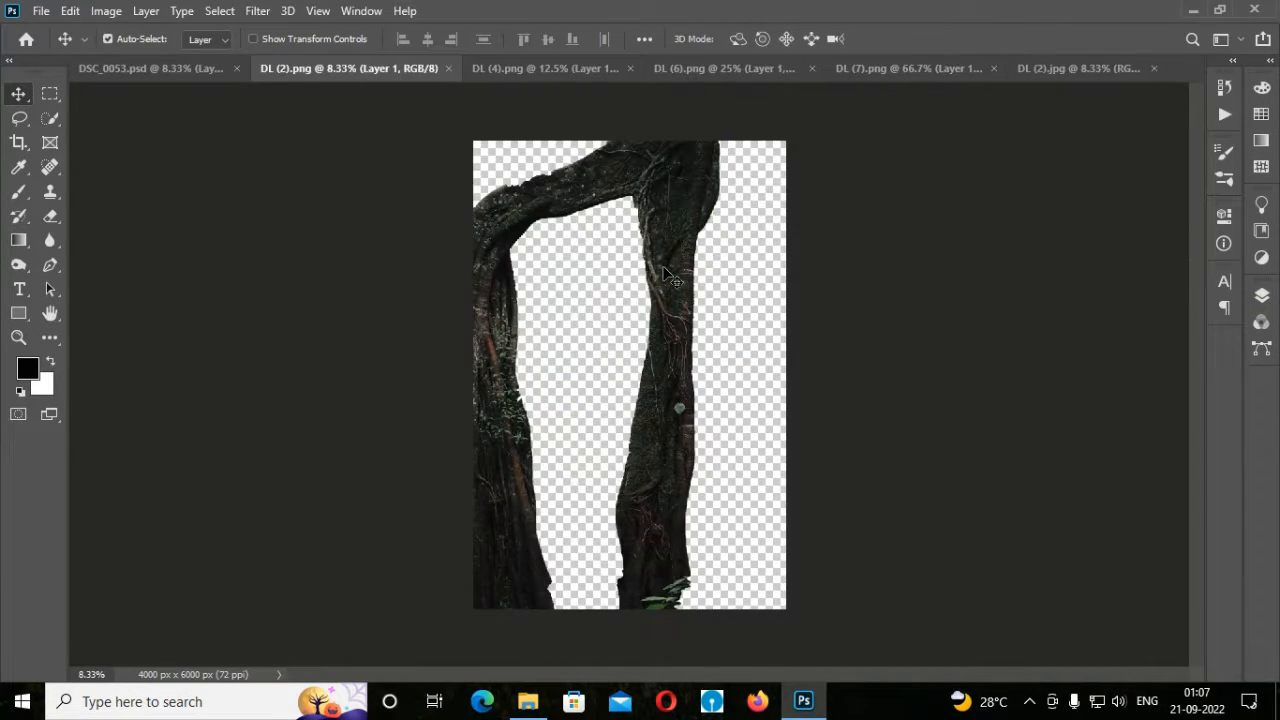
click(168, 70)
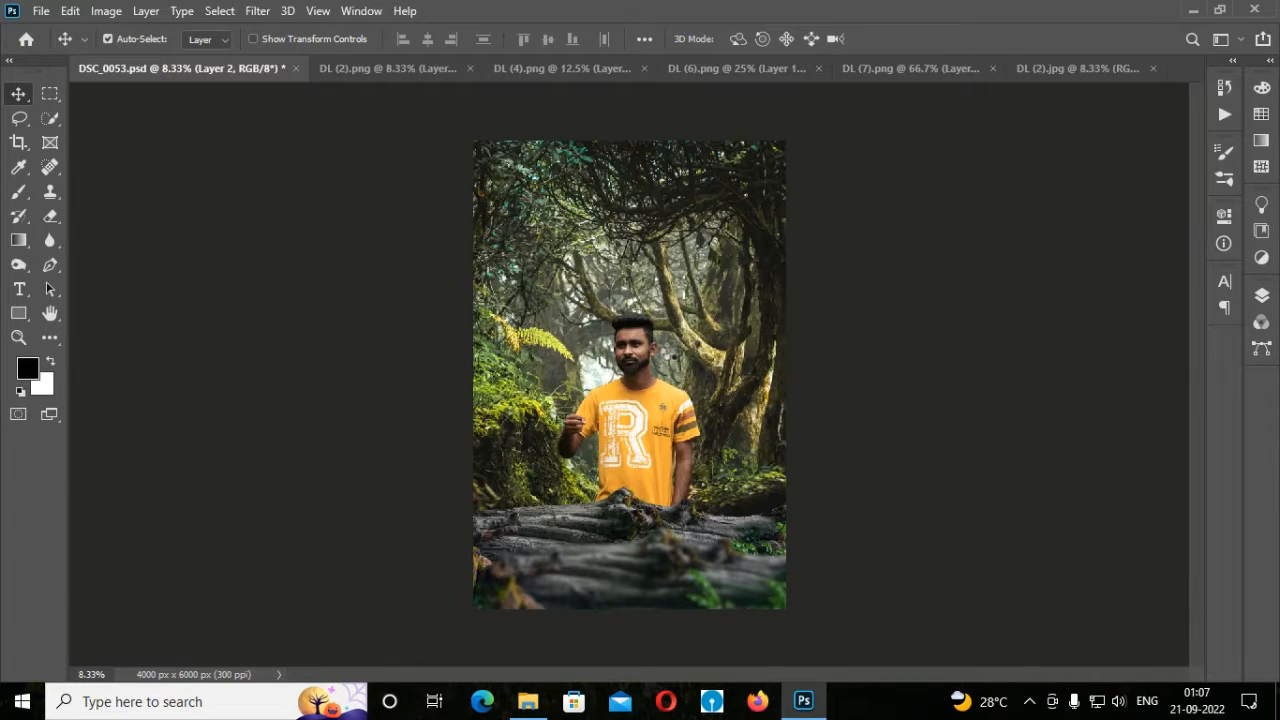
key(ctrl+v)
drag(720, 371, 655, 349)
click(1261, 295)
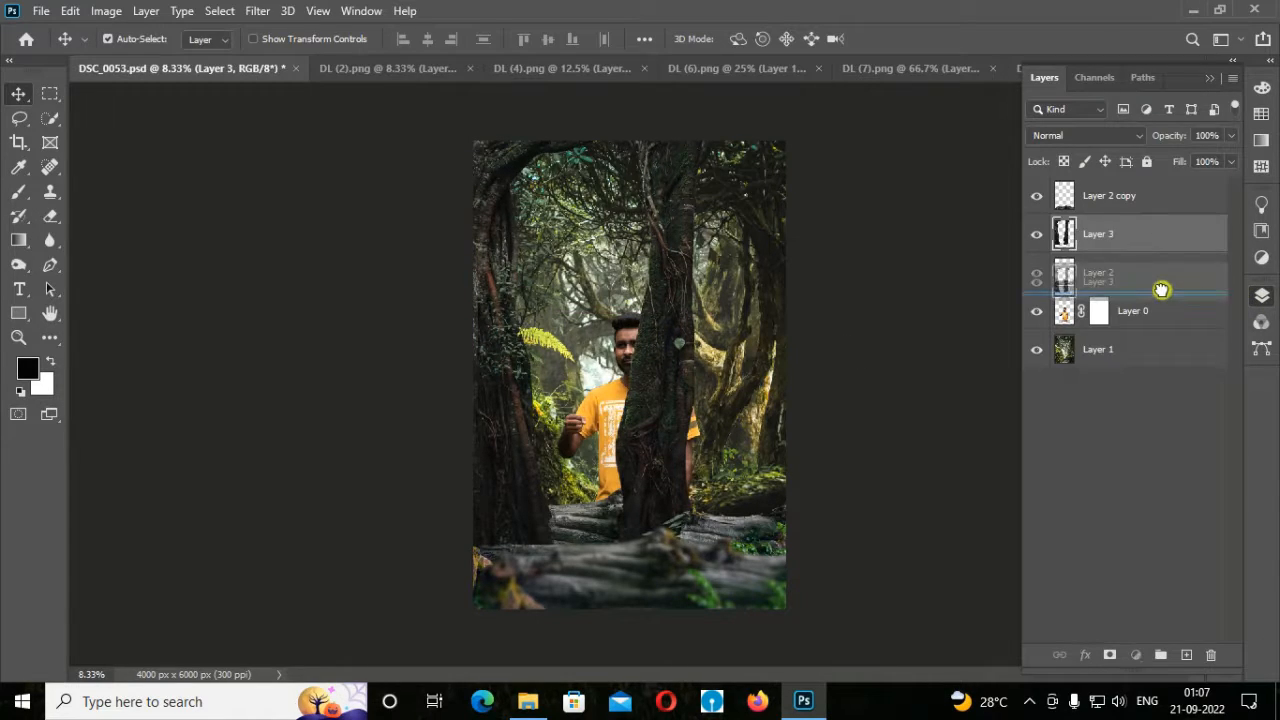
- Cut the trunk covering the man onto its own layer and move it to the right edge of the image
click(50, 93)
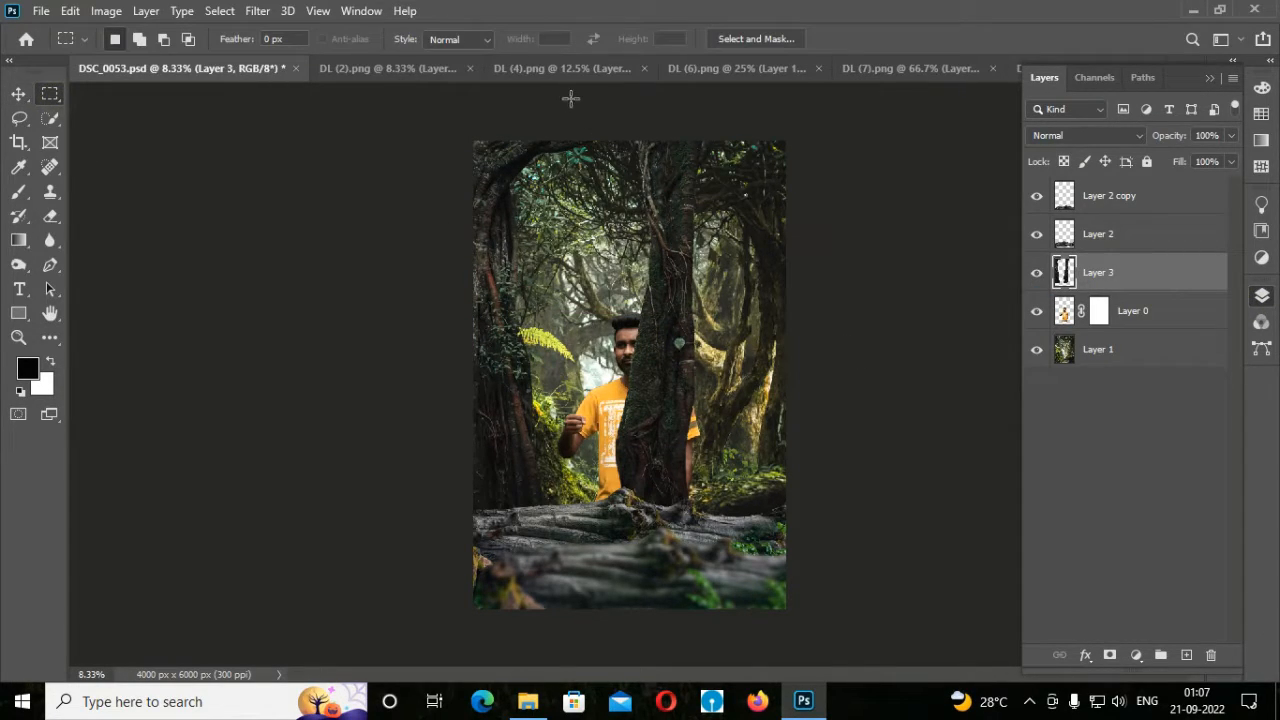
drag(618, 98, 772, 580)
drag(686, 464, 677, 463)
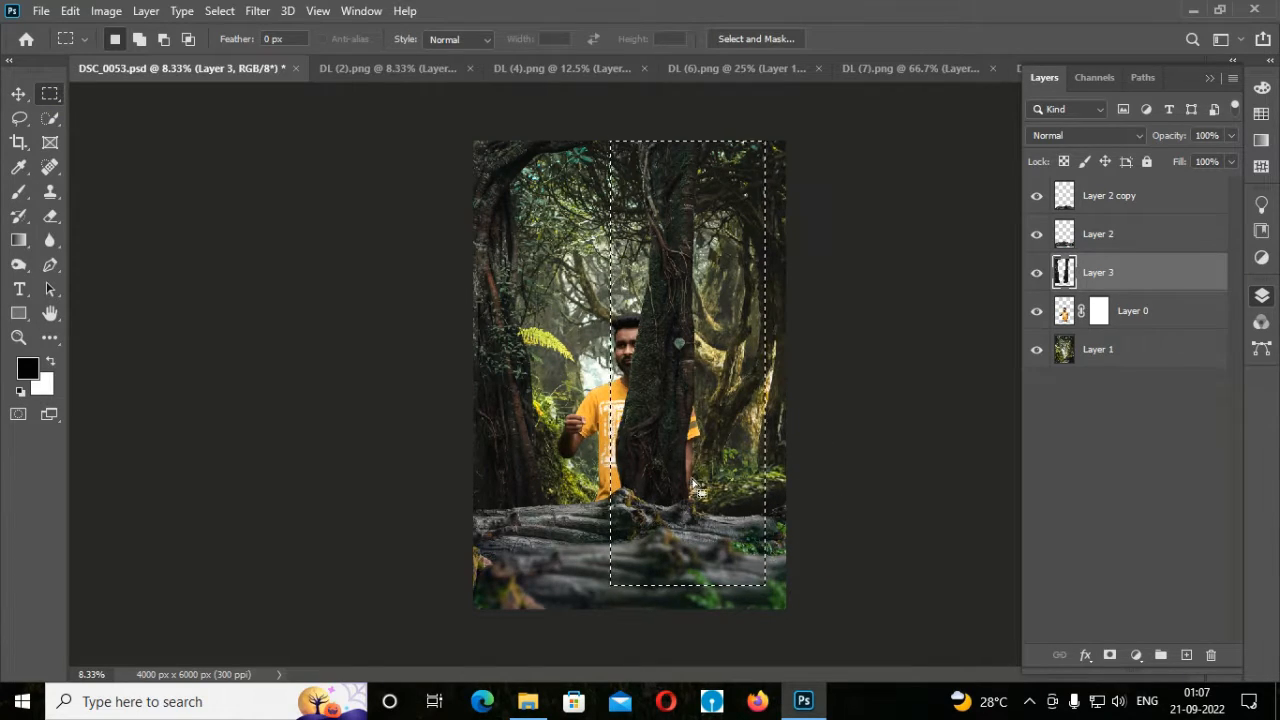
right_click(677, 462)
click(760, 266)
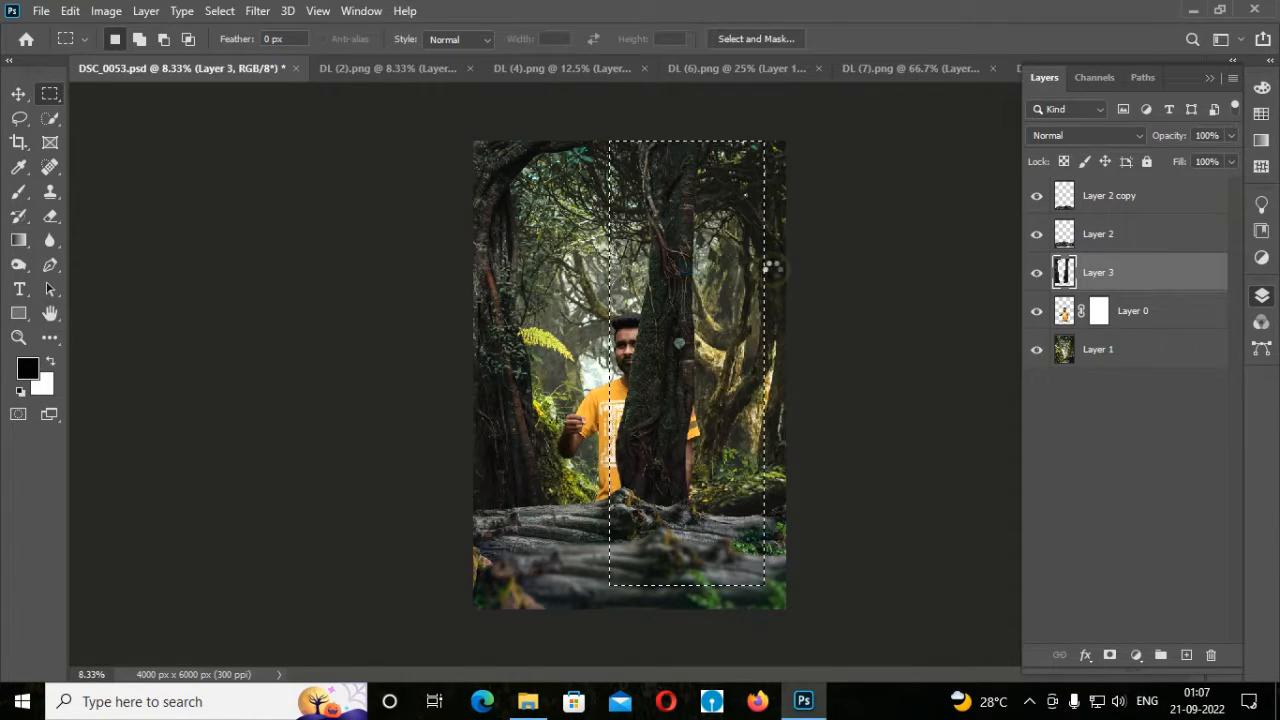
click(12, 94)
drag(680, 365, 785, 395)
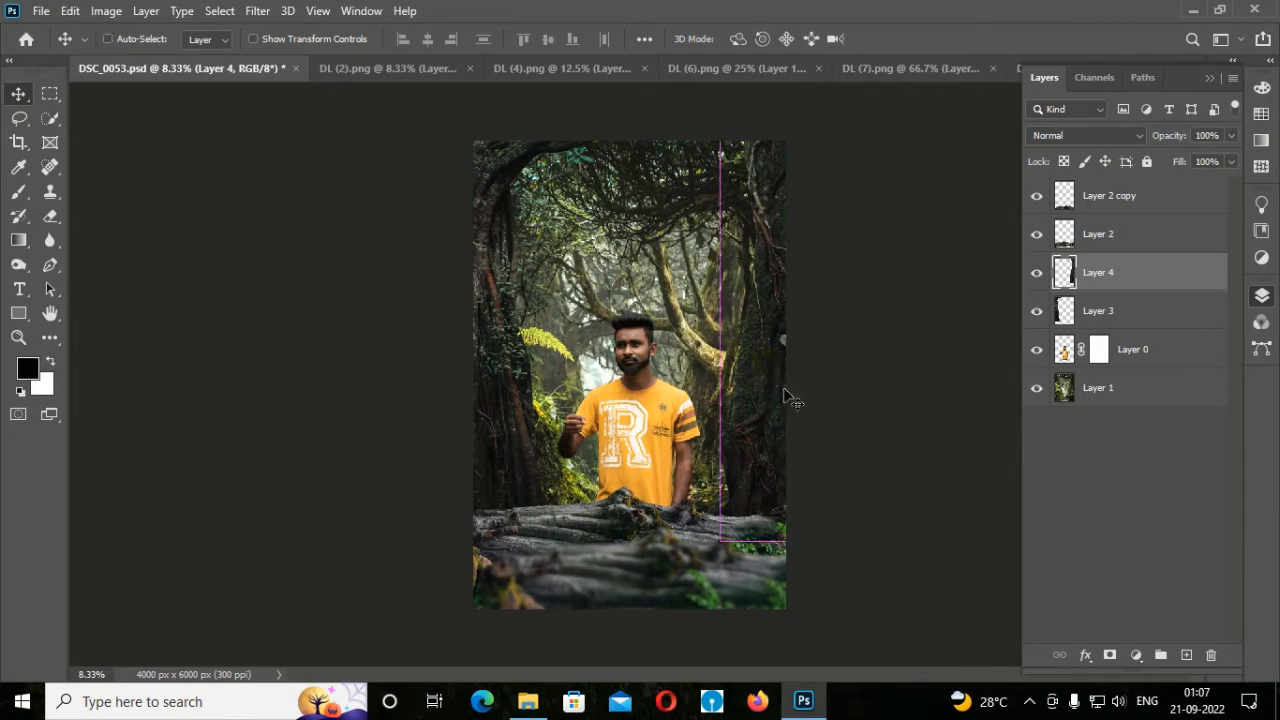
- Rotate the separated trunk about -14° and shift it outward so it frames the right edge of the image
key(ctrl+t)
drag(860, 550, 889, 495)
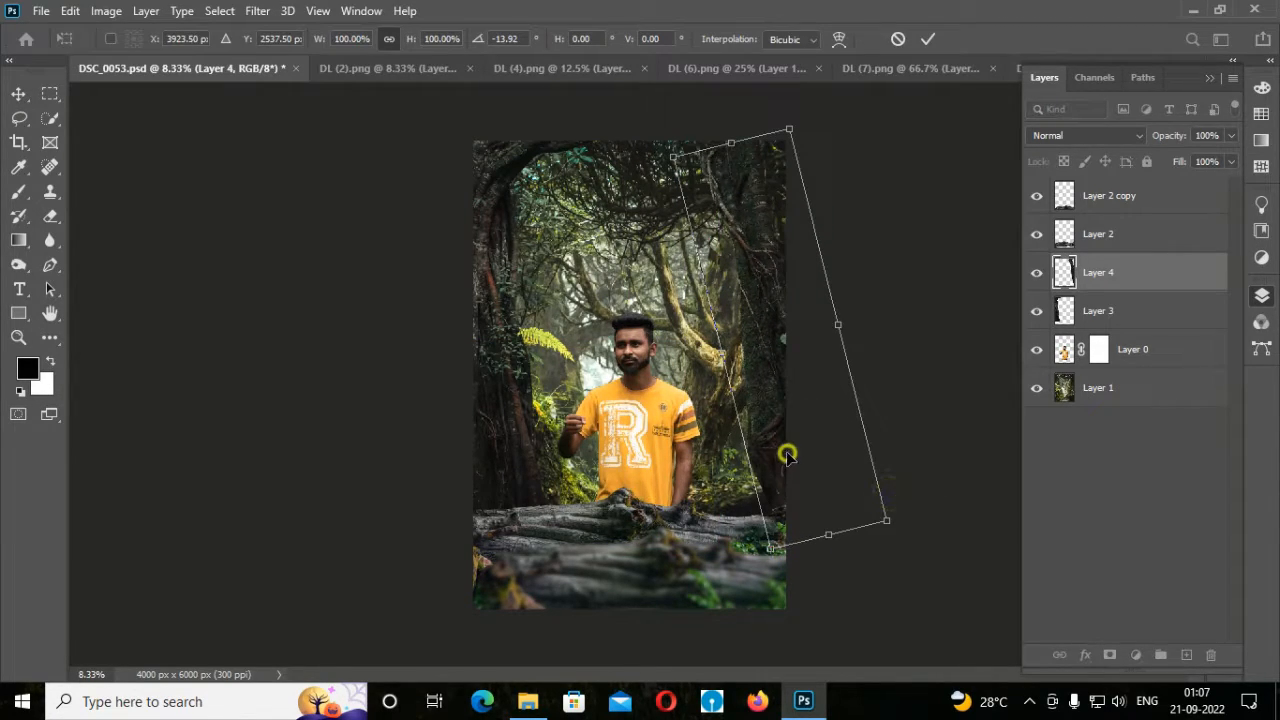
drag(787, 456, 829, 470)
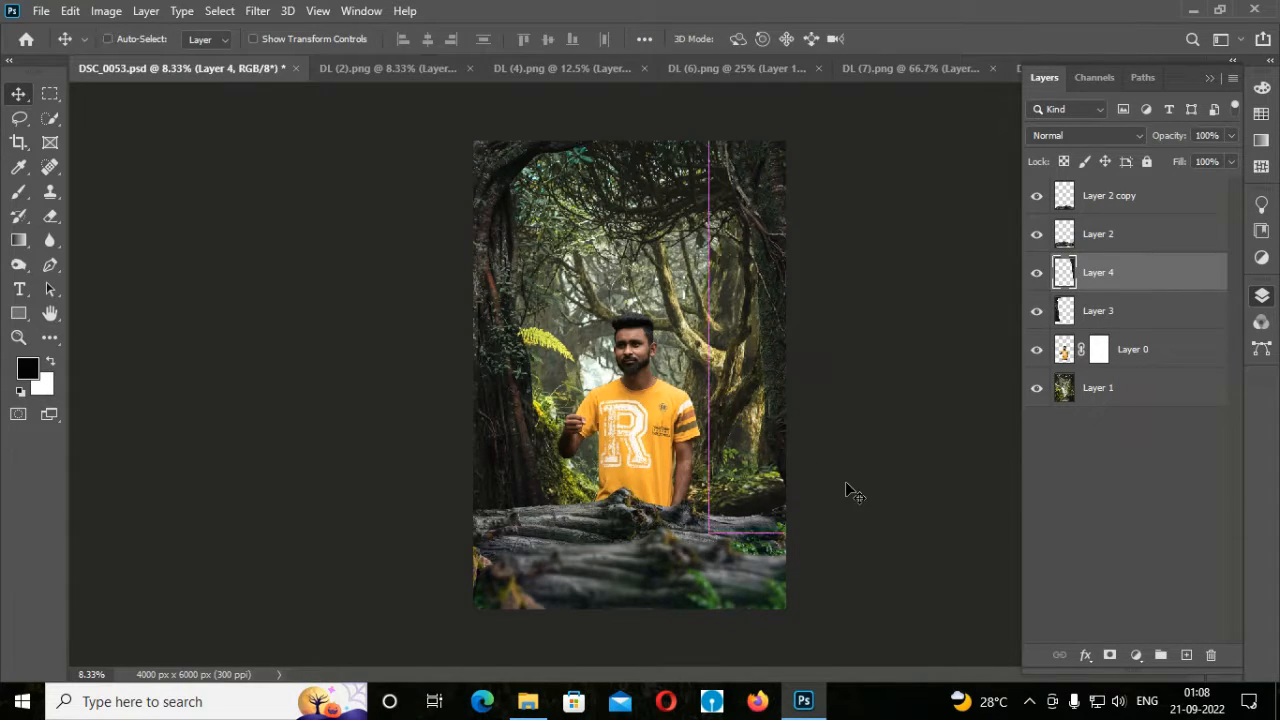
key(ctrl+minus)
key(ctrl+plus)
- Copy the green leafy plant from DL (4).png into DSC_0053.psd, closing both DL (2).png and DL (4).png
click(1264, 297)
click(390, 68)
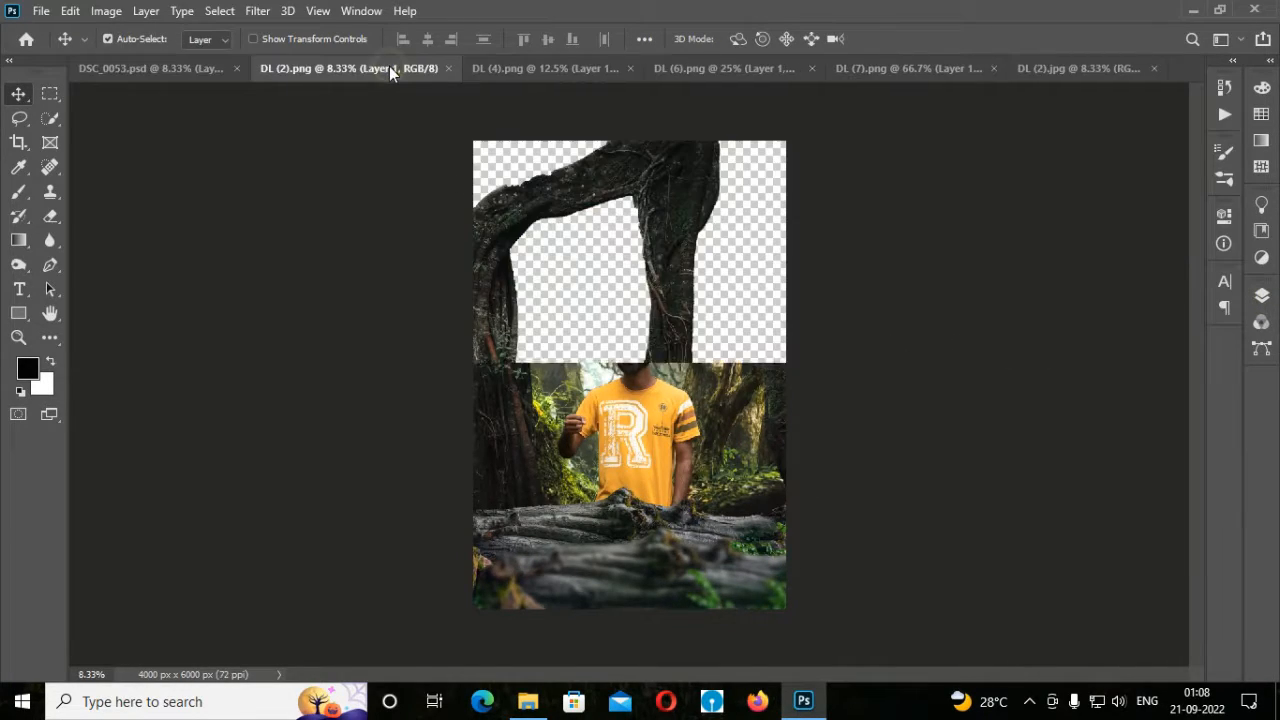
click(447, 69)
click(445, 71)
drag(655, 308, 528, 240)
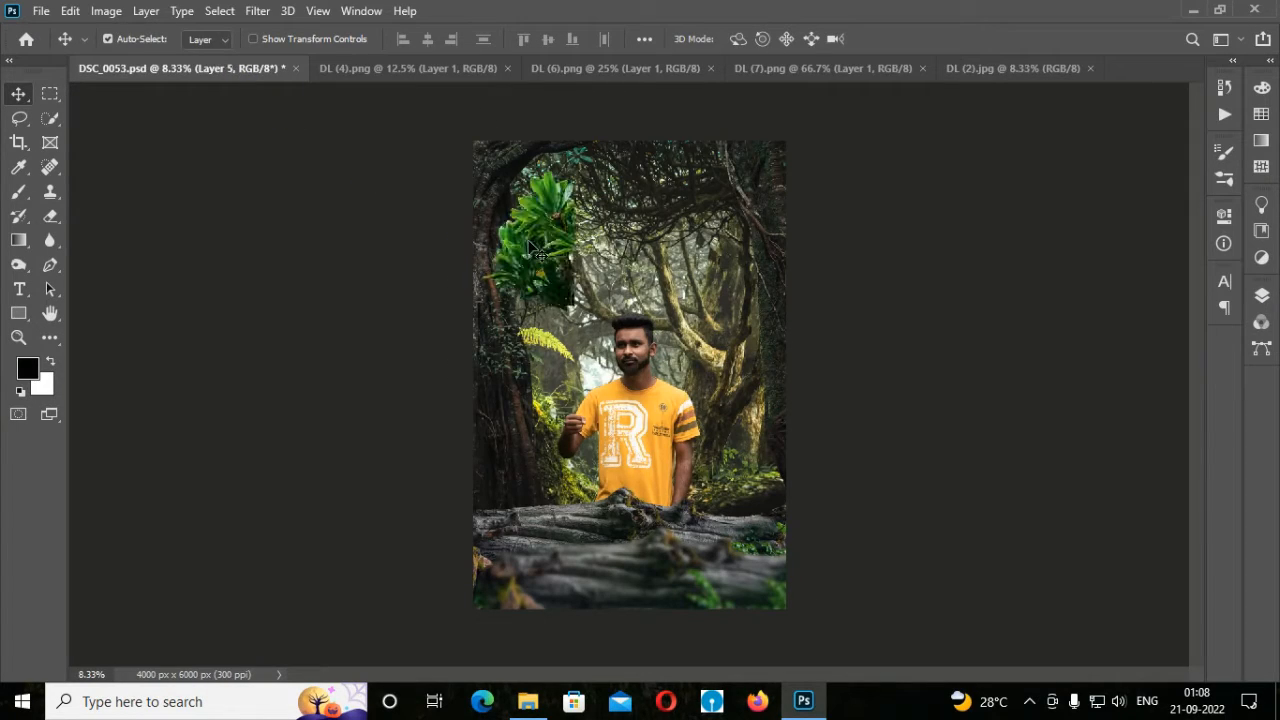
click(509, 71)
- Resize the plant, place it beside the man at the right edge and raise its layer above the original log
key(ctrl+t)
drag(574, 310, 590, 335)
drag(573, 254, 772, 488)
key(Return)
click(1261, 296)
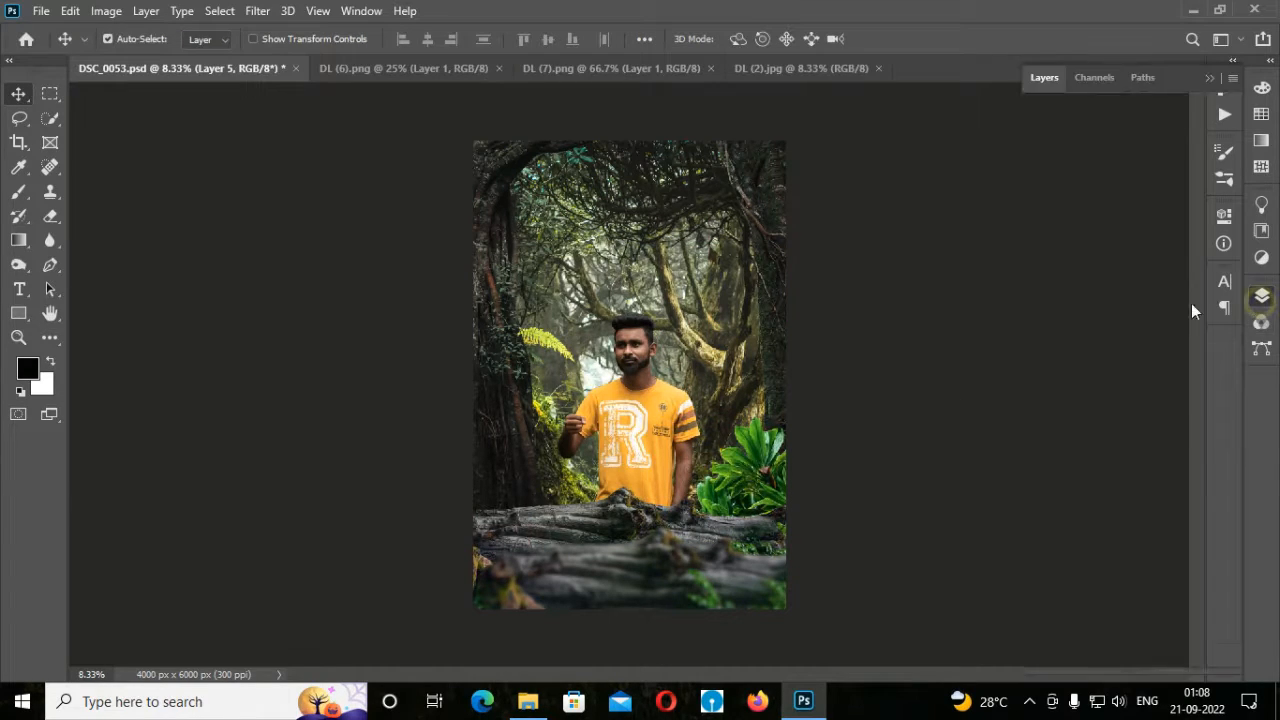
drag(1130, 268, 1132, 216)
- Duplicate the plant, flip the copy horizontally at the left edge and place its layer beneath the original log
drag(752, 482, 566, 452)
key(ctrl+j)
key(ctrl+t)
right_click(743, 482)
click(768, 456)
key(Return)
drag(1130, 240, 1122, 337)
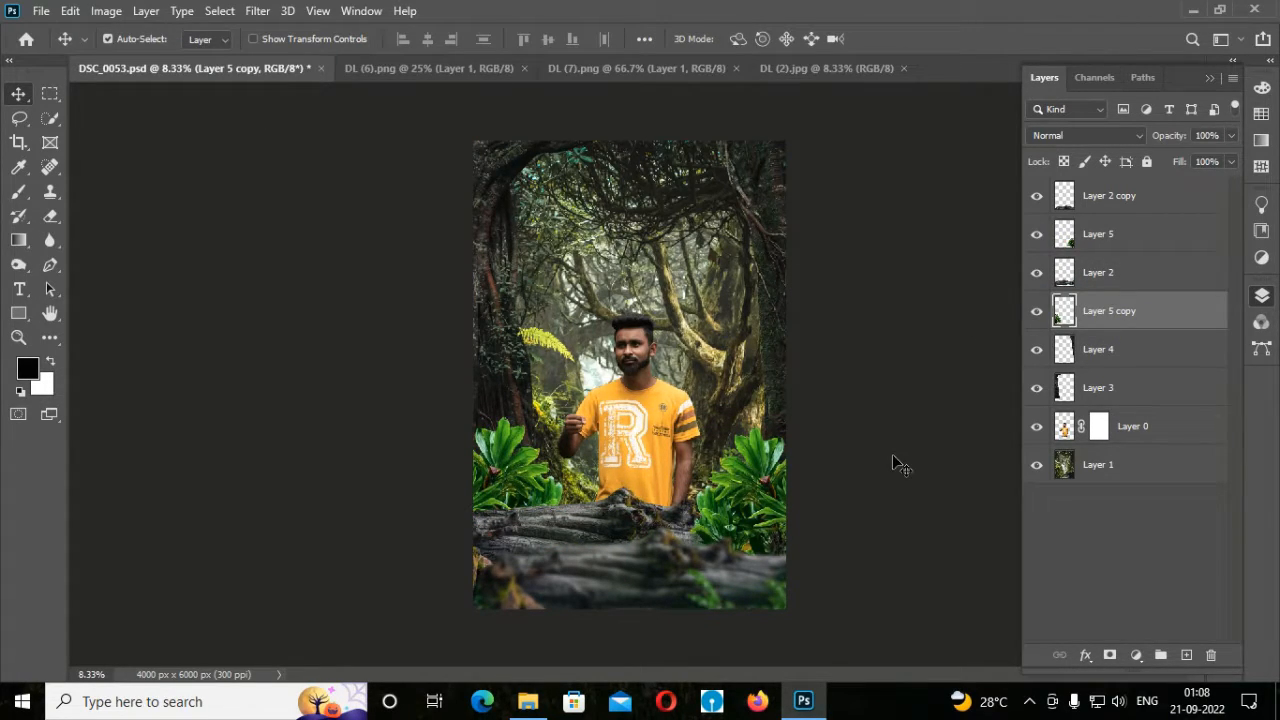
- Scale the plant copy at the left edge down to about 64%
key(ctrl+t)
drag(582, 581, 548, 544)
drag(540, 540, 545, 545)
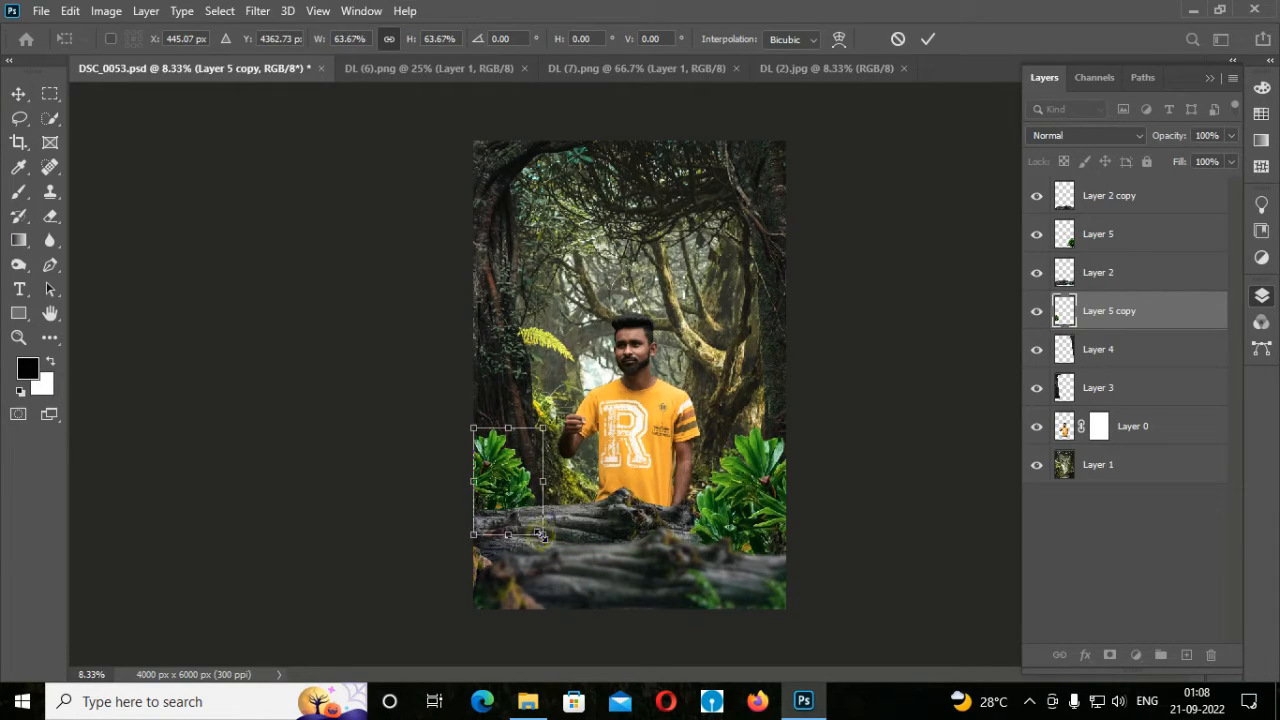
key(Return)
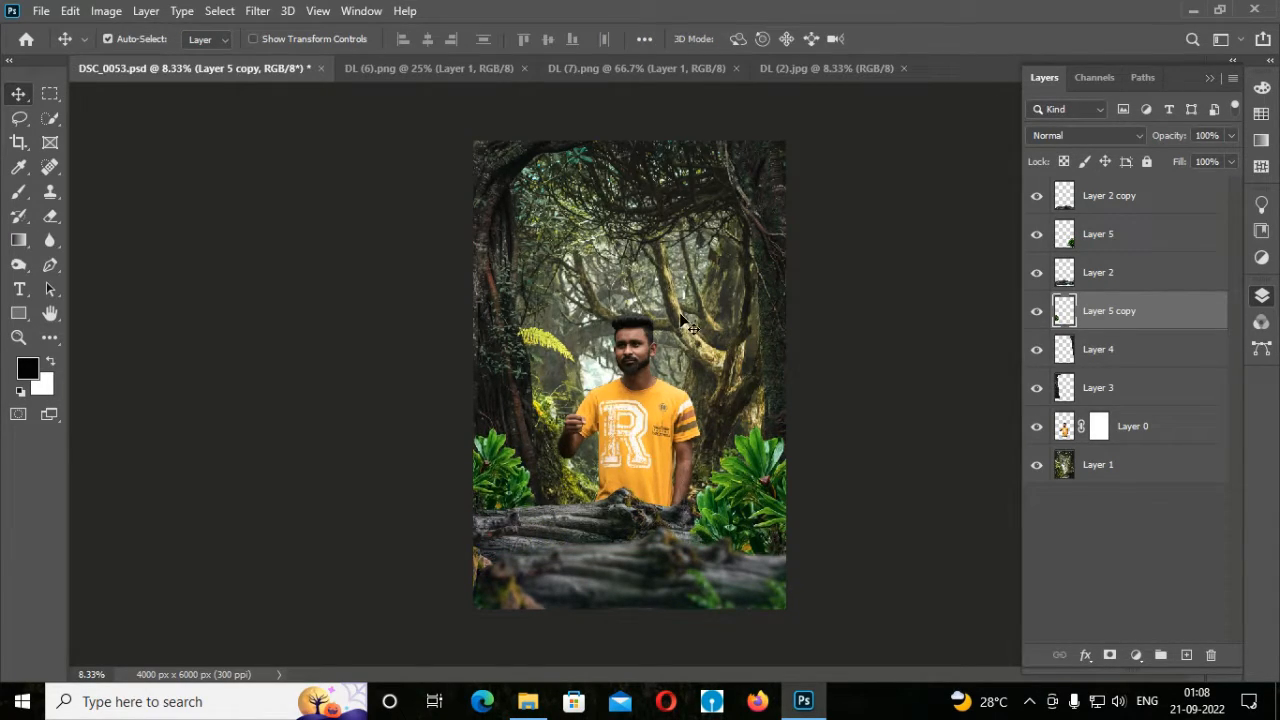
- Copy the blurred green foliage from DL (6).png into DSC_0053.psd and make it the topmost layer
click(430, 68)
drag(595, 530, 597, 258)
drag(1133, 315, 1128, 192)
- Enlarge the blurred foliage to about 263% and position it across the lower edge of the image as foreground
key(ctrl+t)
drag(419, 42, 551, 138)
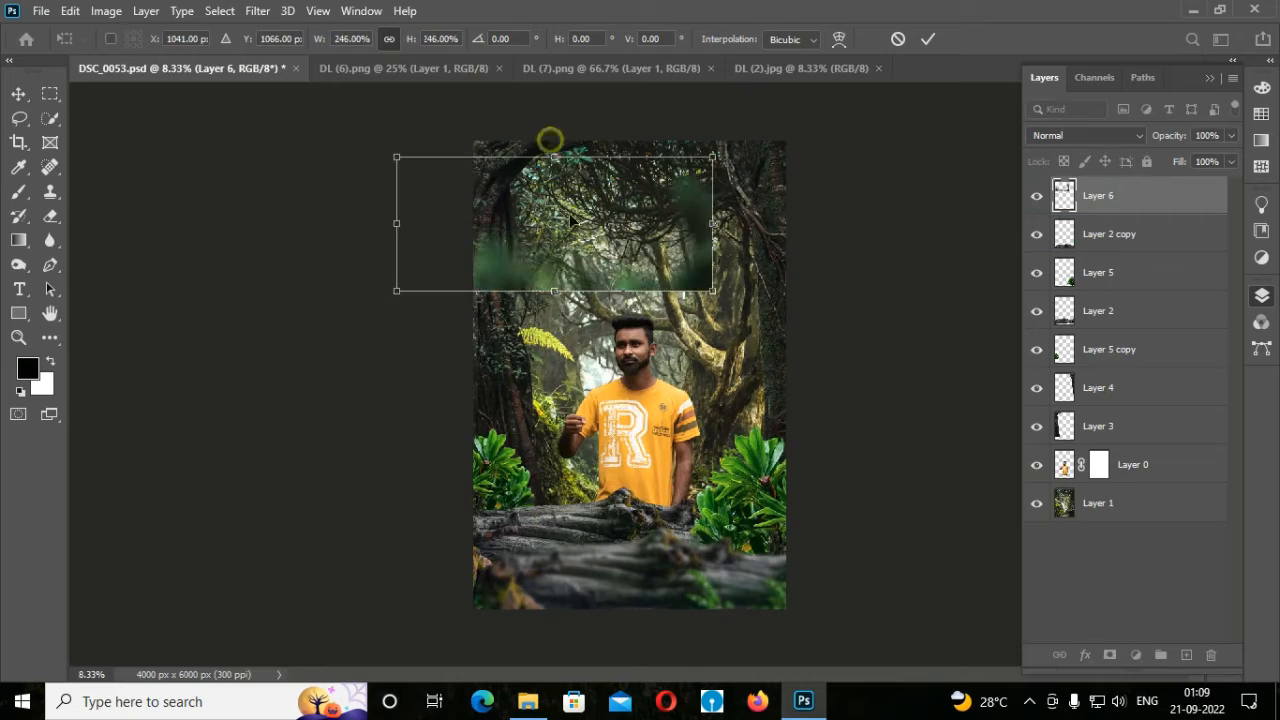
drag(573, 229, 648, 290)
drag(787, 352, 805, 358)
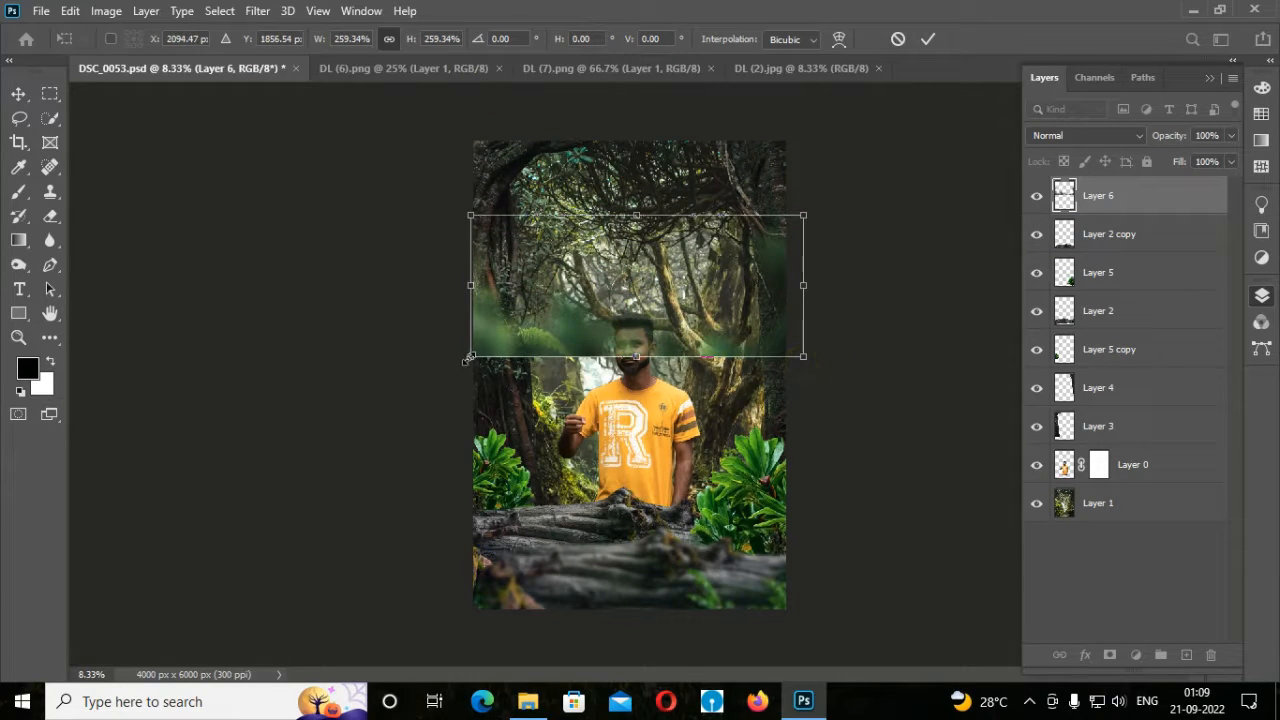
drag(688, 277, 684, 540)
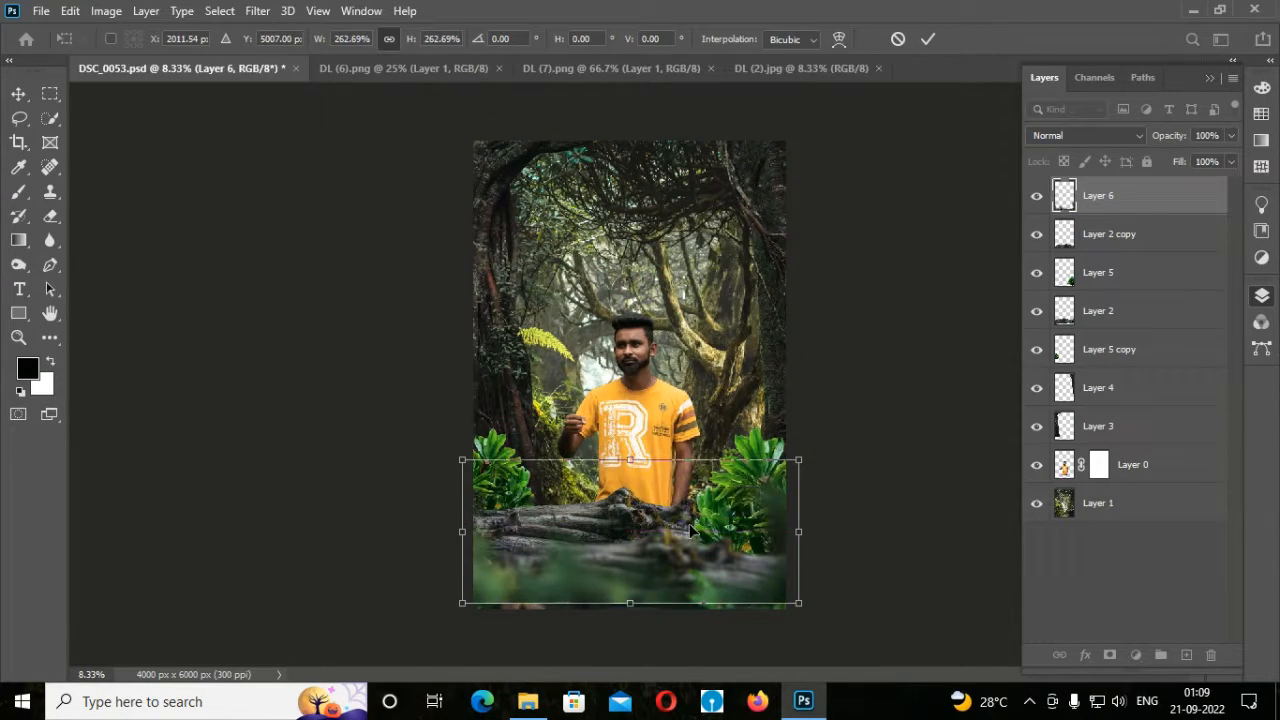
key(Return)
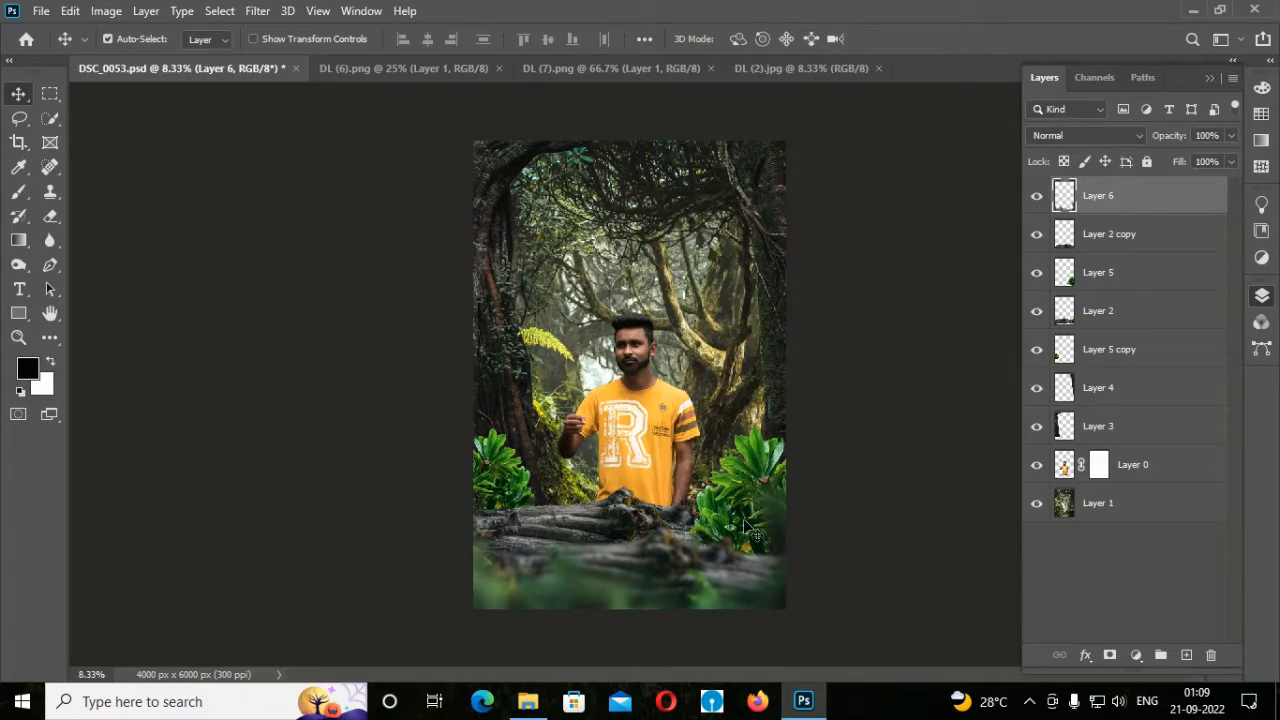
- Nudge the original log down slightly and scale the left plant copy to about 87% at the image's edge
click(599, 512)
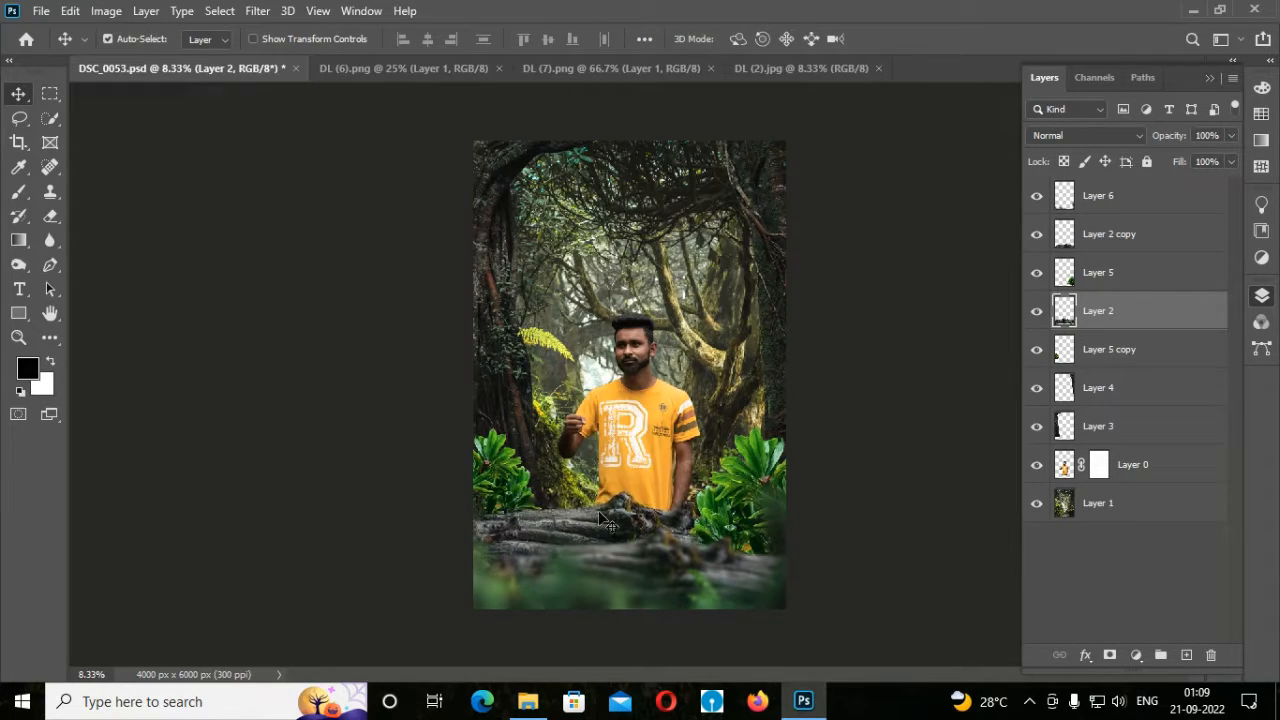
click(500, 455)
key(ctrl+t)
drag(547, 541, 528, 517)
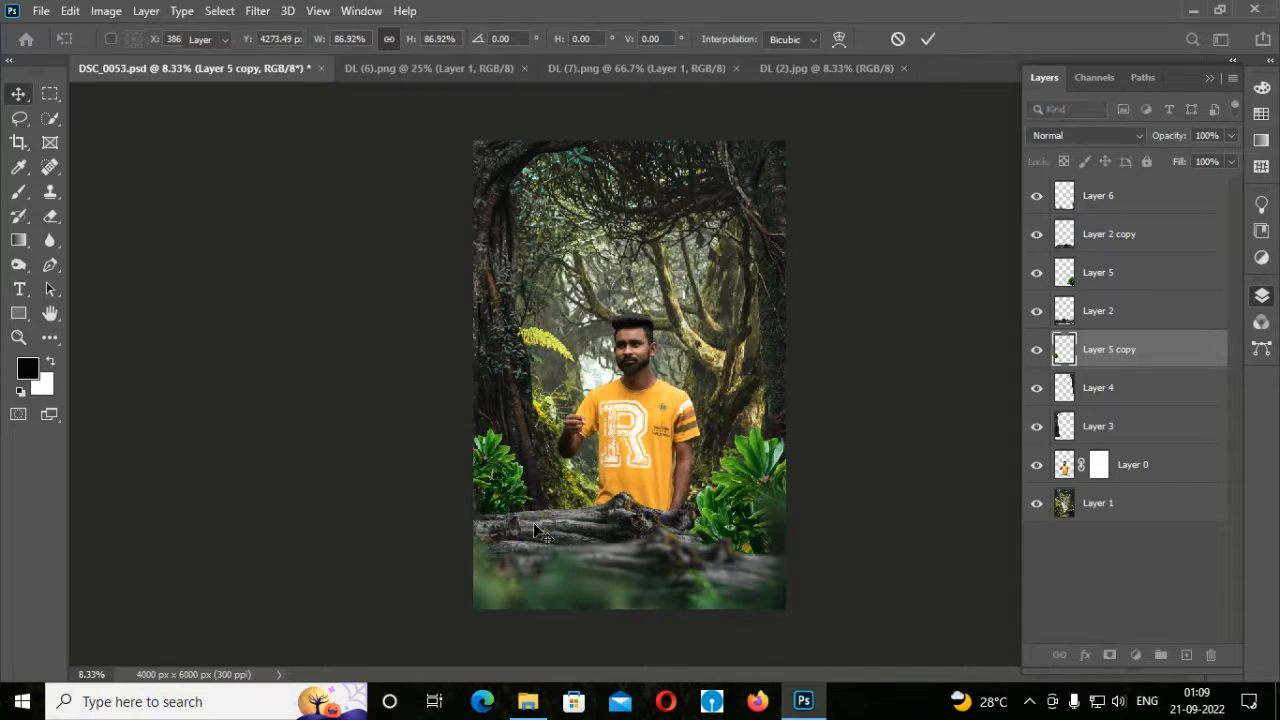
key(Return)
key(ctrl+minus)
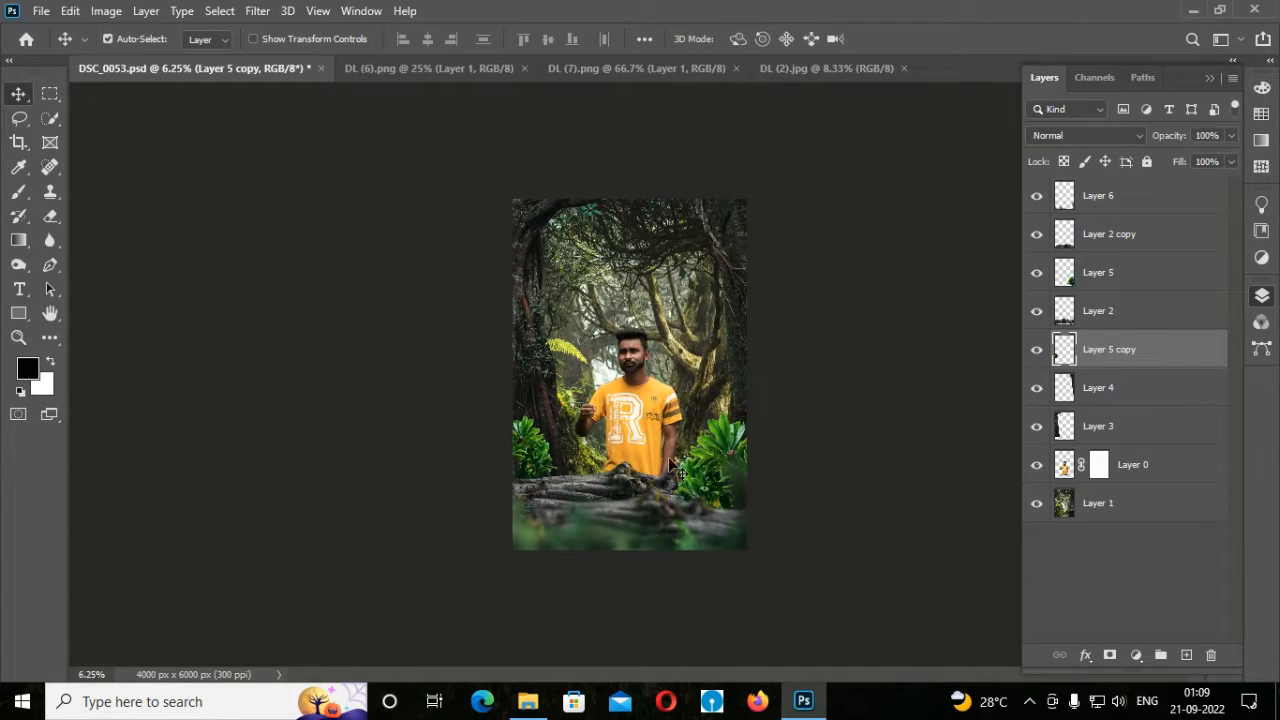
- Shift the man slightly to the right and close DL (6).png, returning to DSC_0053.psd
click(637, 440)
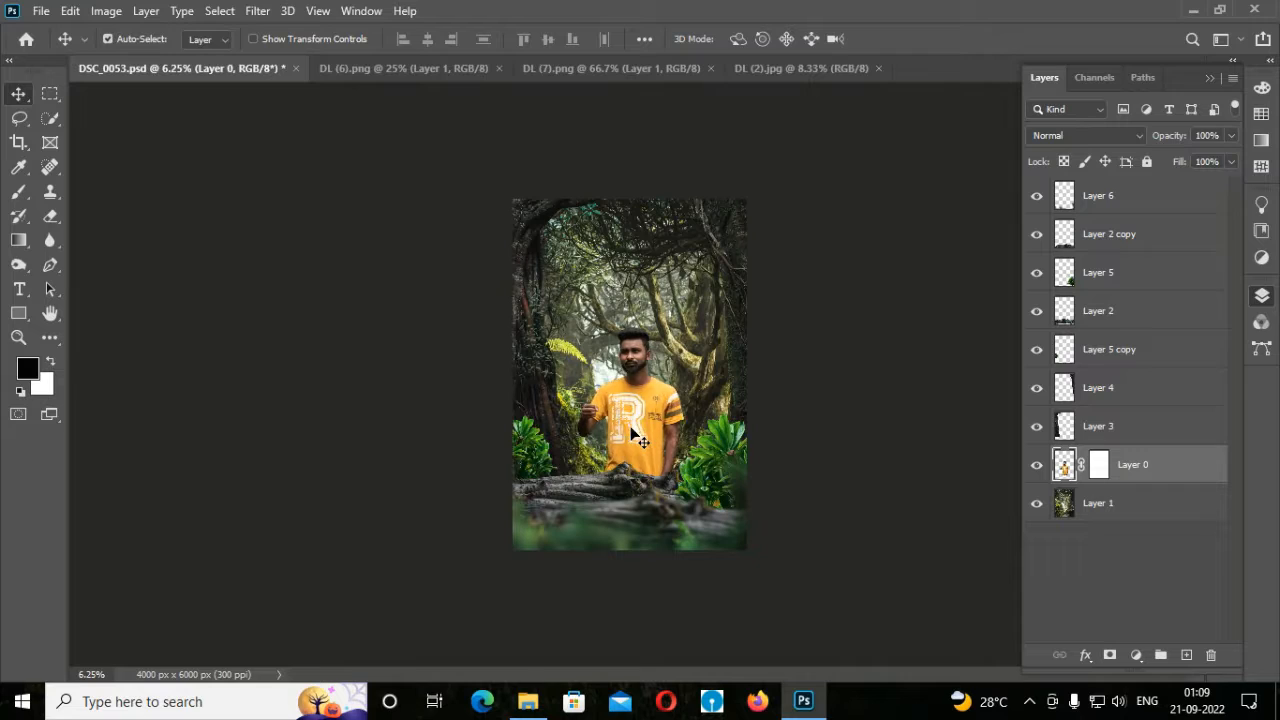
click(427, 66)
click(497, 68)
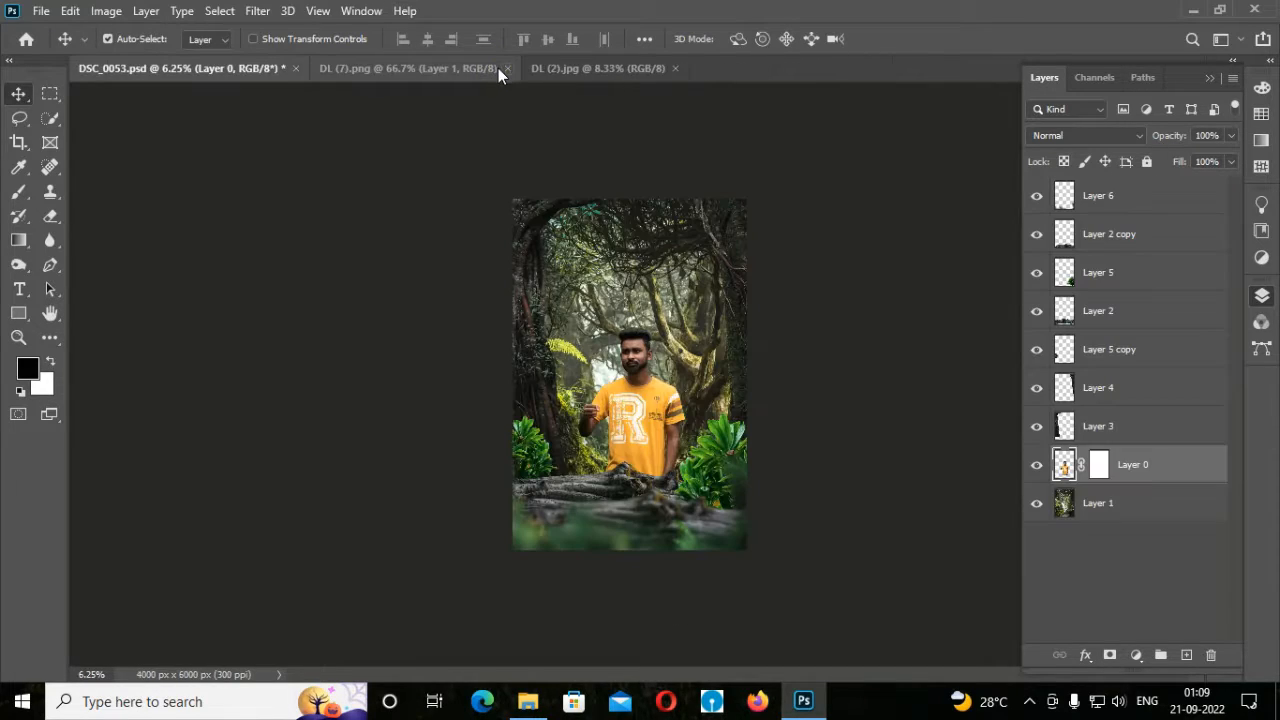
click(470, 68)
click(201, 70)
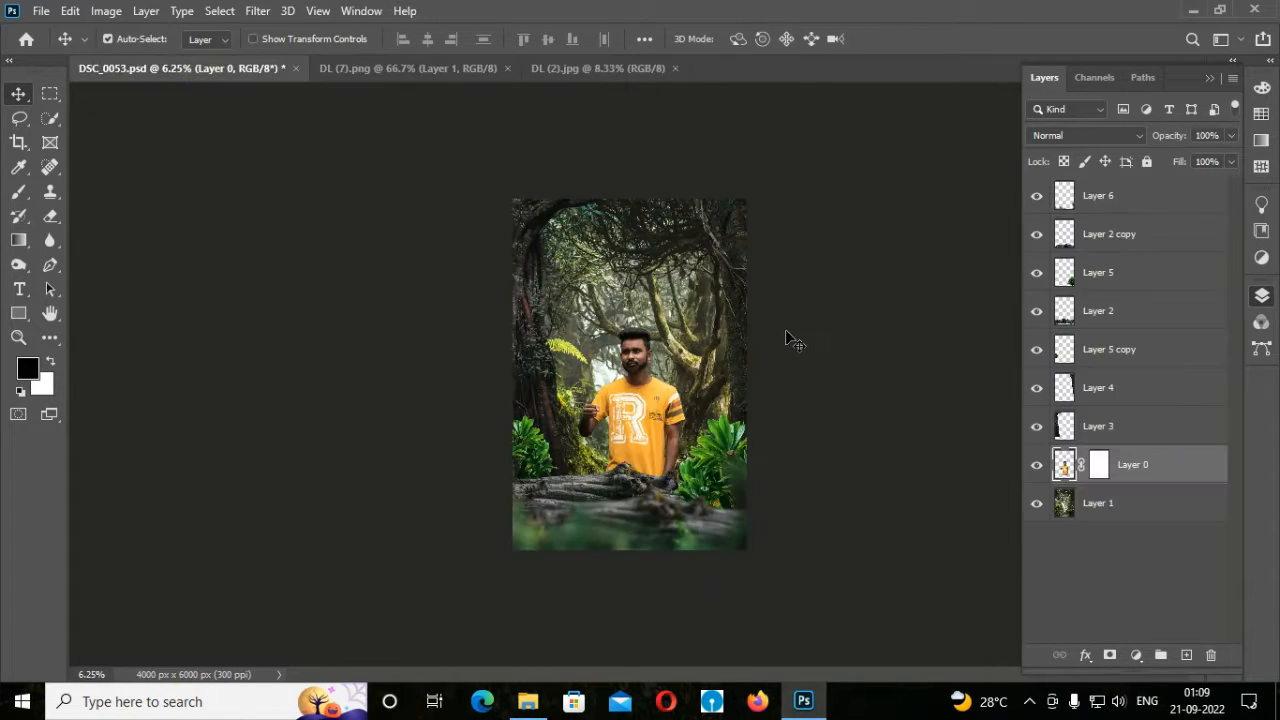
- Add a Brightness/Contrast adjustment clipped to the left tree trunk layer with Brightness set to -57
key(ctrl+plus)
click(1122, 425)
click(1036, 426)
click(1036, 426)
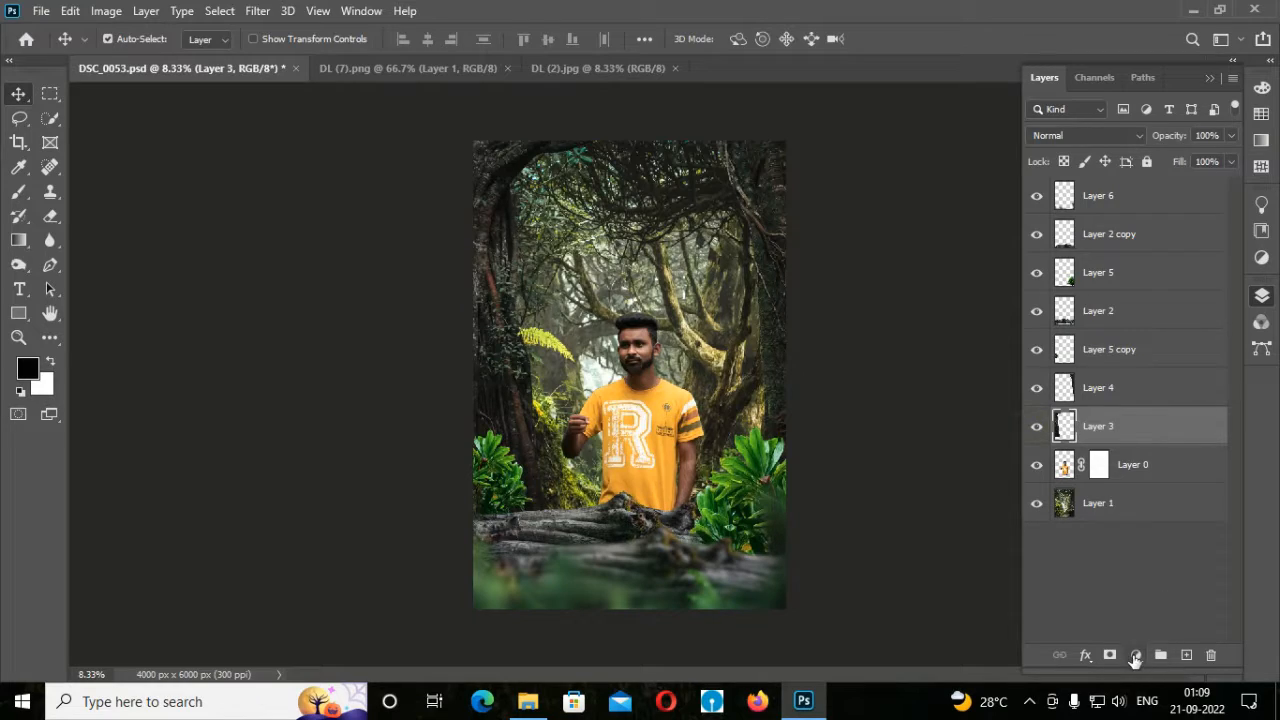
click(1135, 654)
click(1176, 395)
drag(1064, 323, 1031, 327)
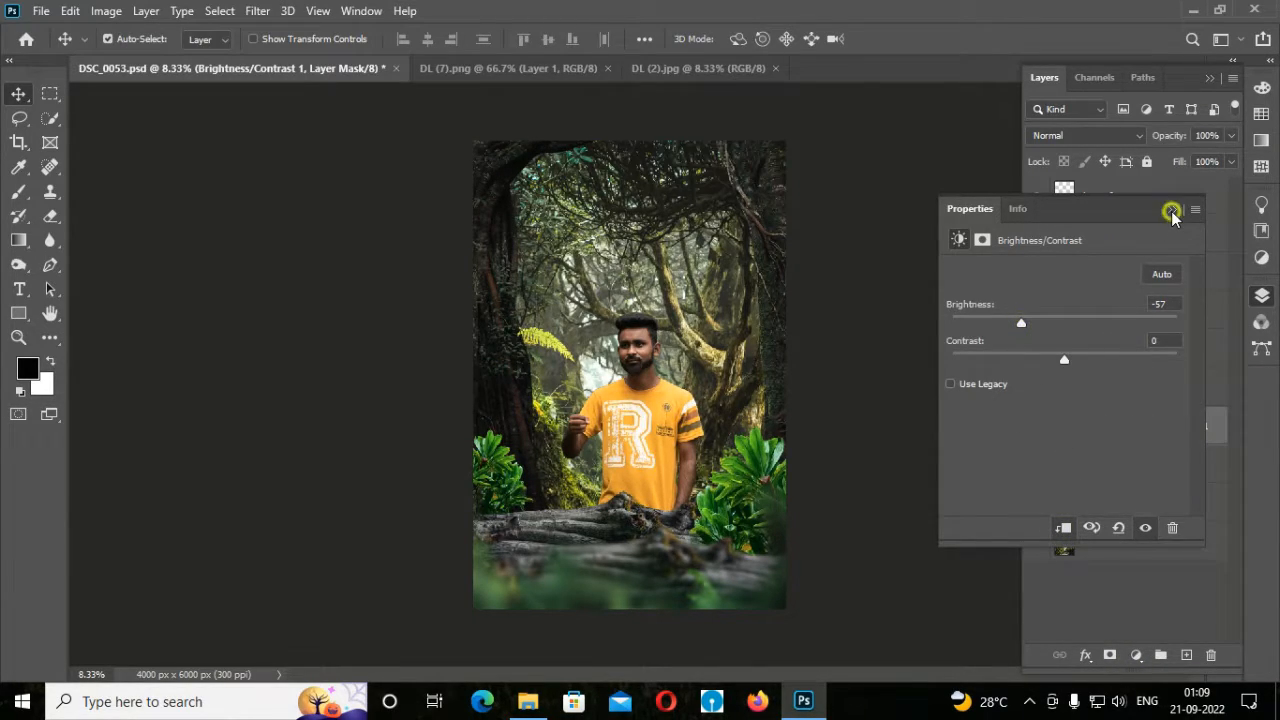
click(1172, 209)
- Darken the right tree trunk layer with its own clipped Brightness/Contrast adjustment by lowering Brightness
click(1118, 390)
click(1136, 654)
click(1177, 391)
click(1063, 526)
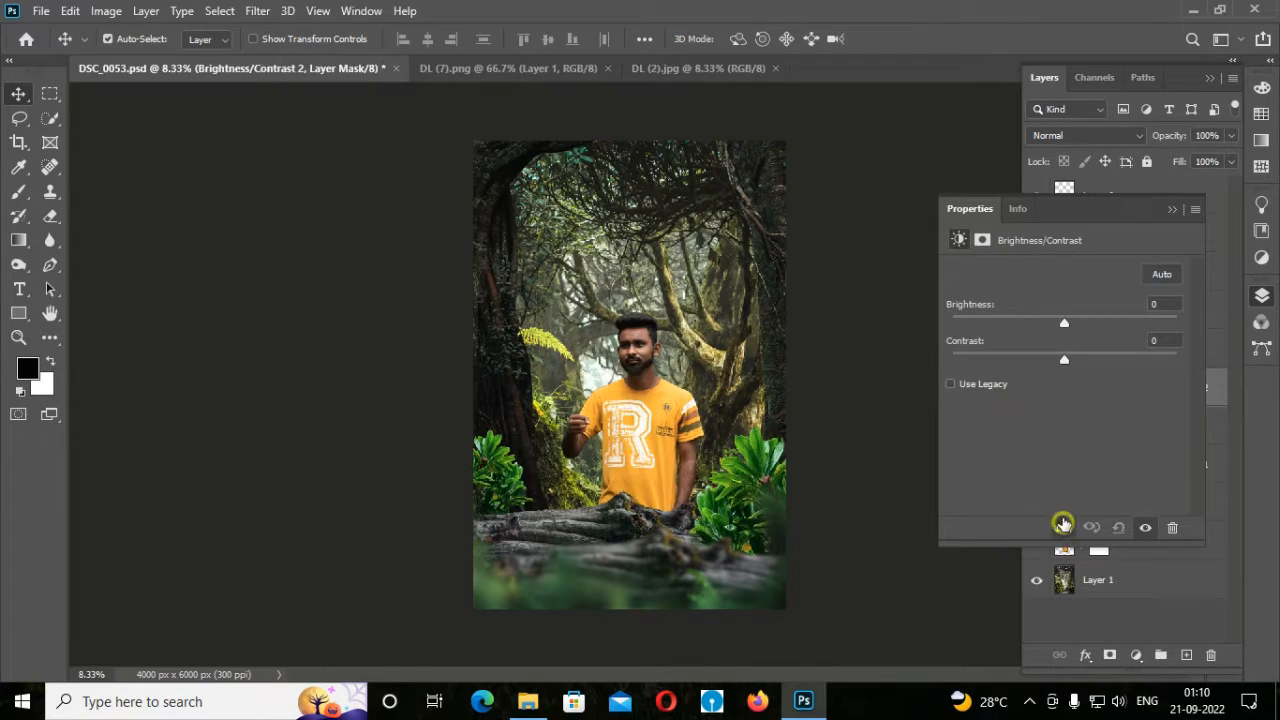
drag(1036, 330, 1007, 340)
click(1172, 209)
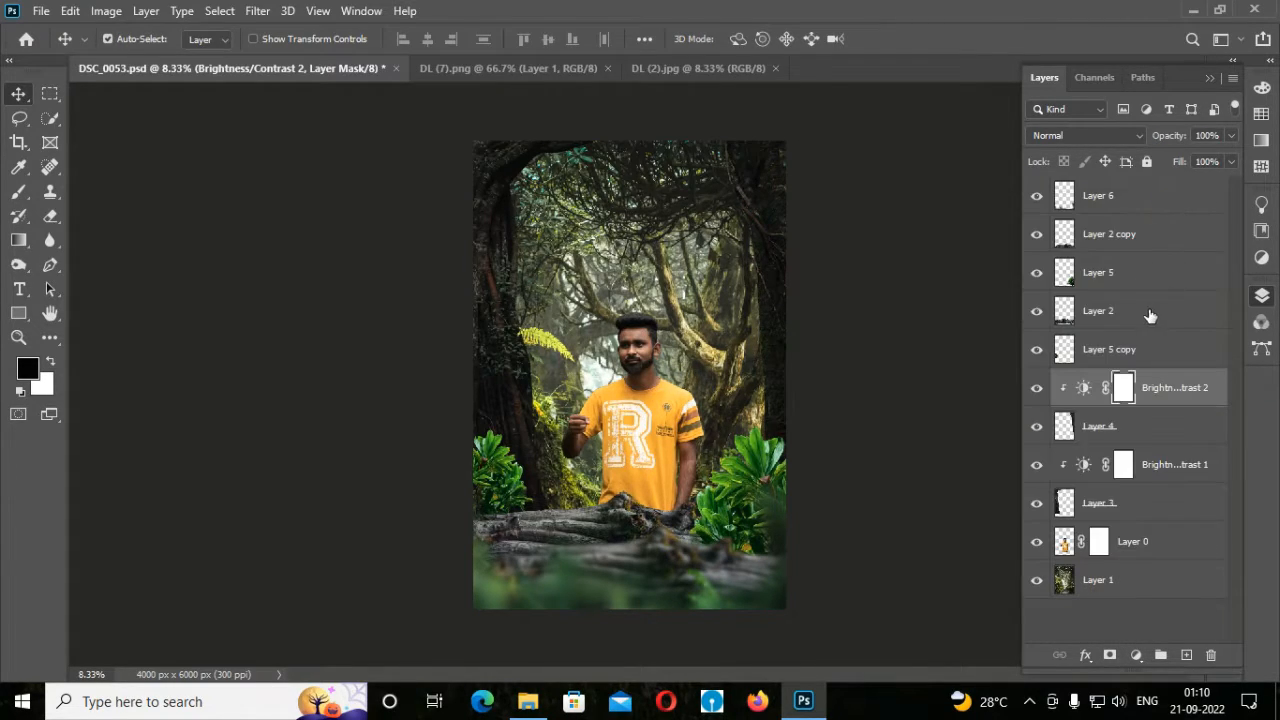
- Add a Brightness/Contrast adjustment clipped to the forest background layer with Brightness set to -43
click(1113, 596)
click(1136, 655)
click(1150, 377)
click(1063, 527)
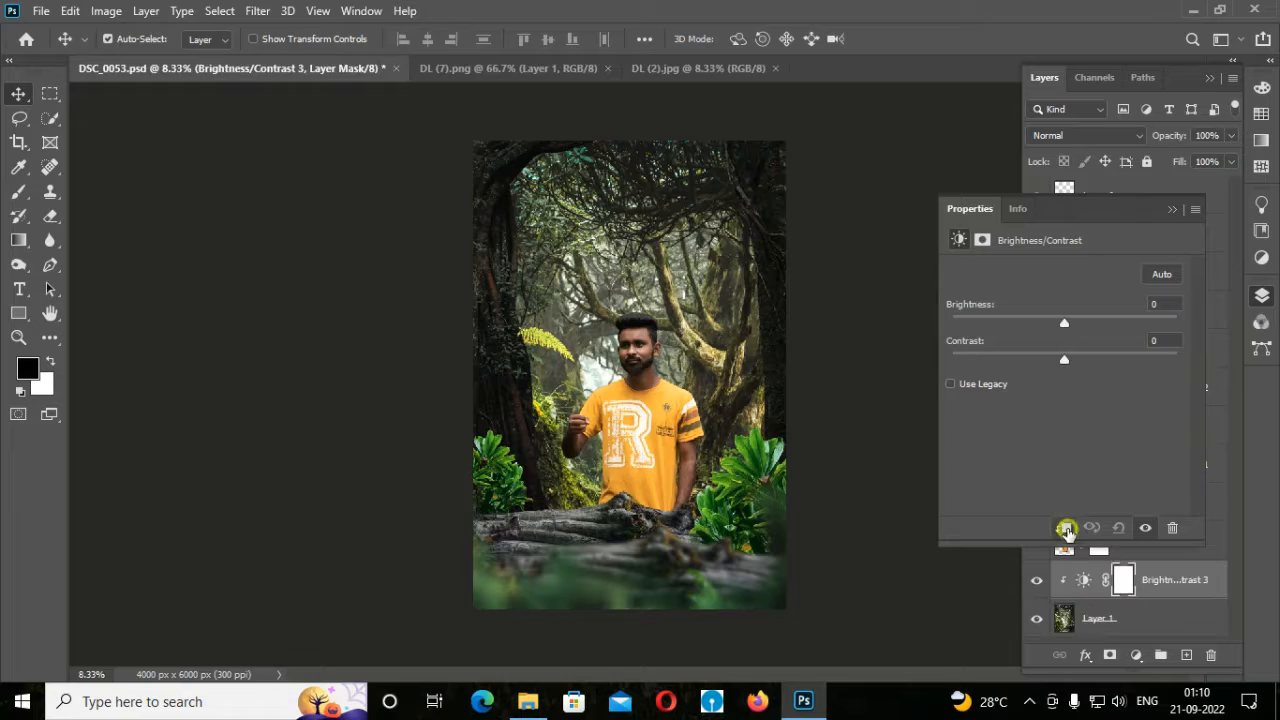
drag(1059, 325, 1033, 329)
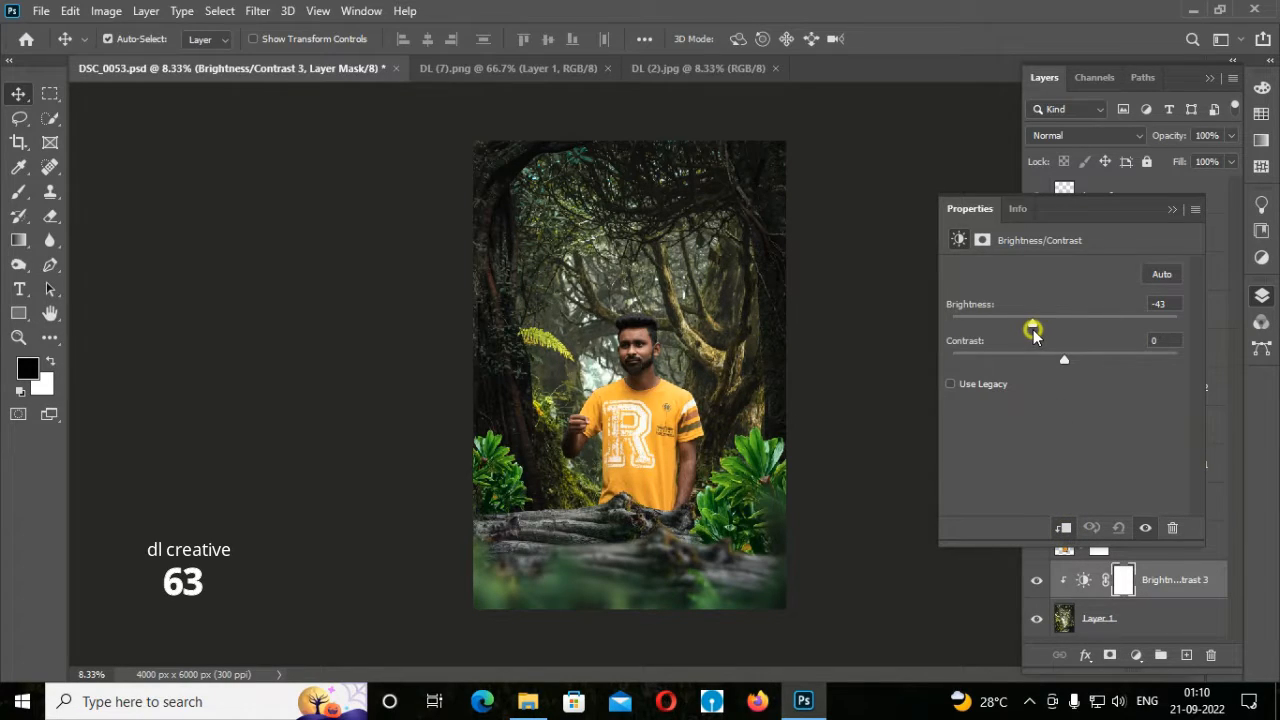
click(1172, 209)
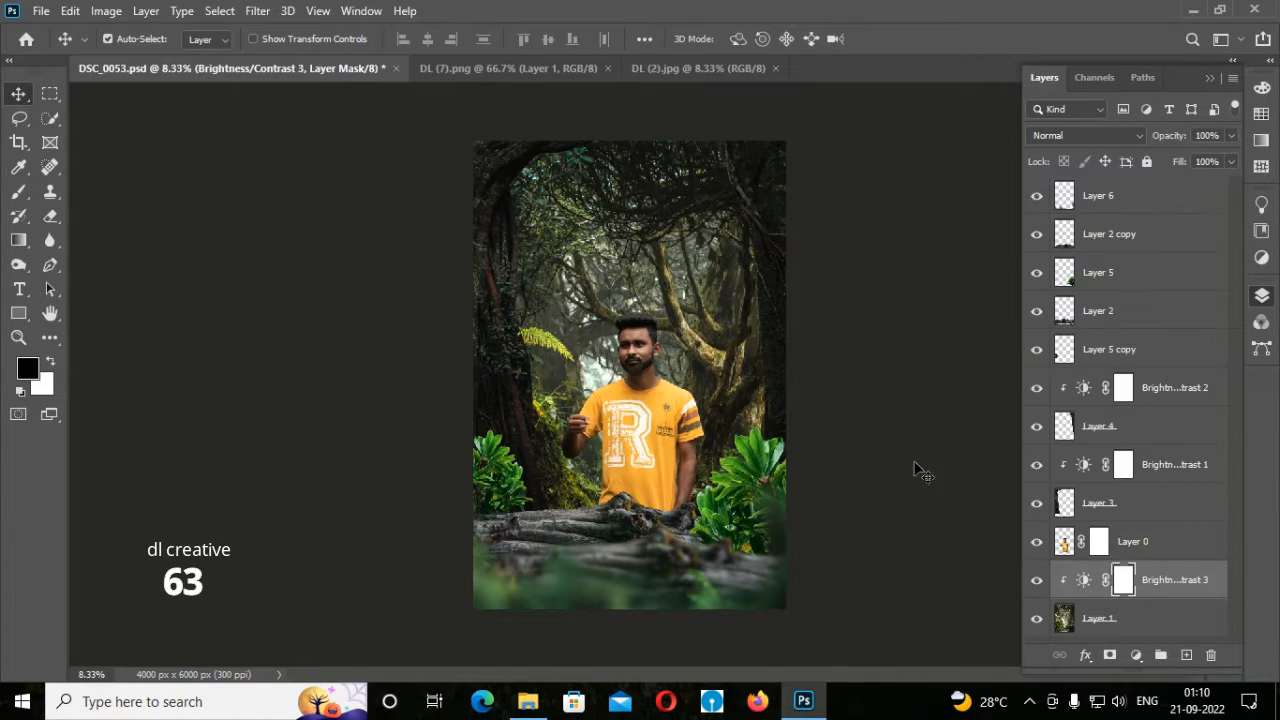
- Paint black with a soft 1200 px brush along the trunks' inner sides on both trunk Brightness/Contrast masks
click(1124, 464)
key(b)
right_click(702, 278)
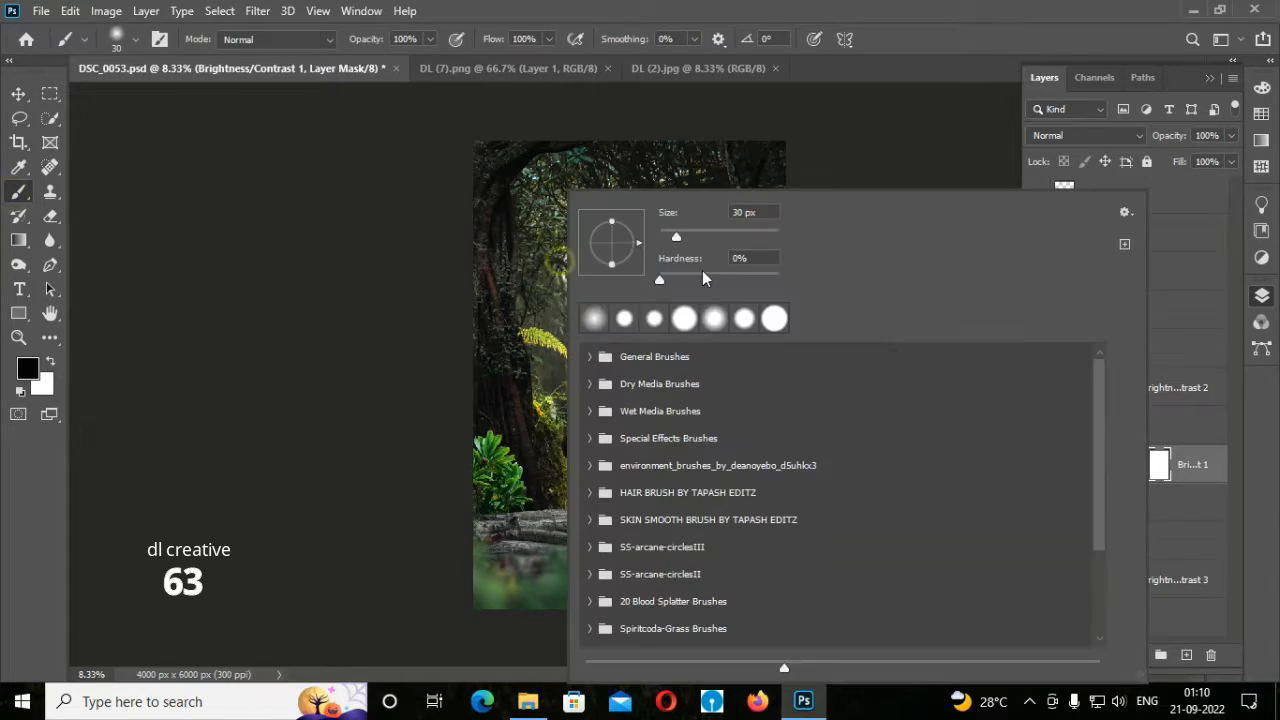
click(719, 115)
key(bracketright)
key(bracketright)
key(bracketright)
key(bracketright)
key(bracketright)
key(bracketright)
key(bracketright)
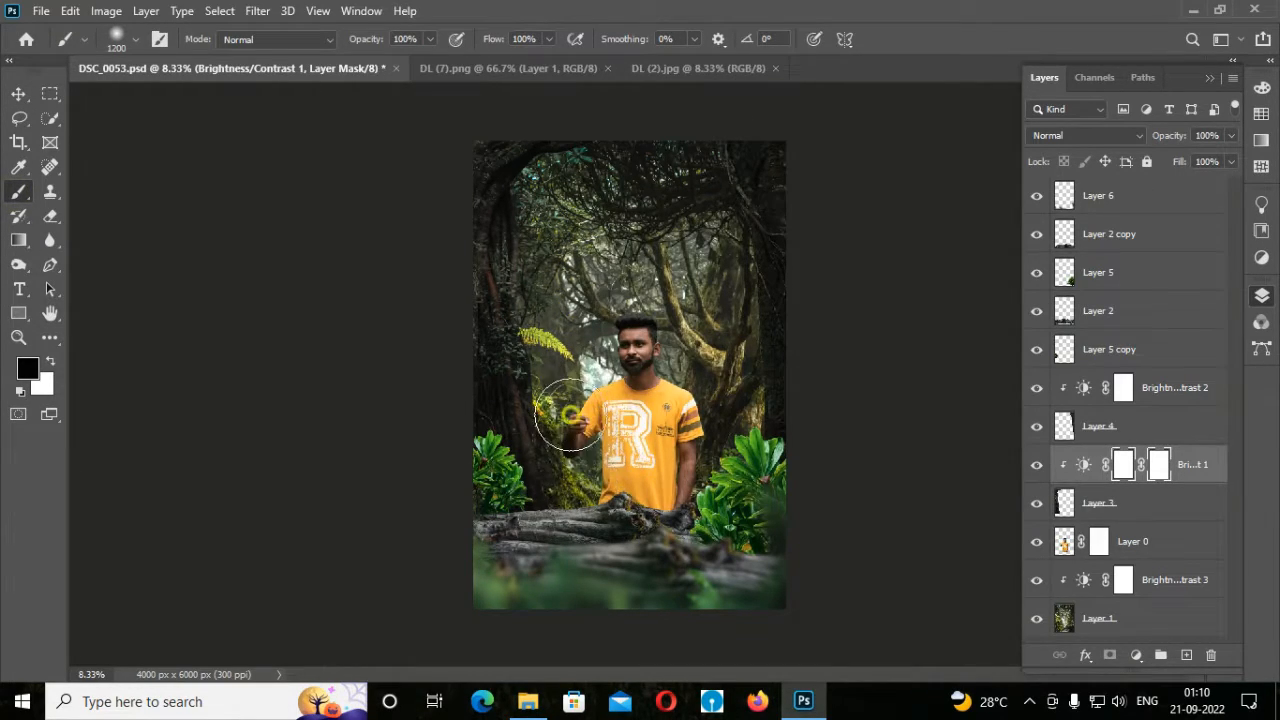
click(1124, 388)
drag(704, 211, 730, 446)
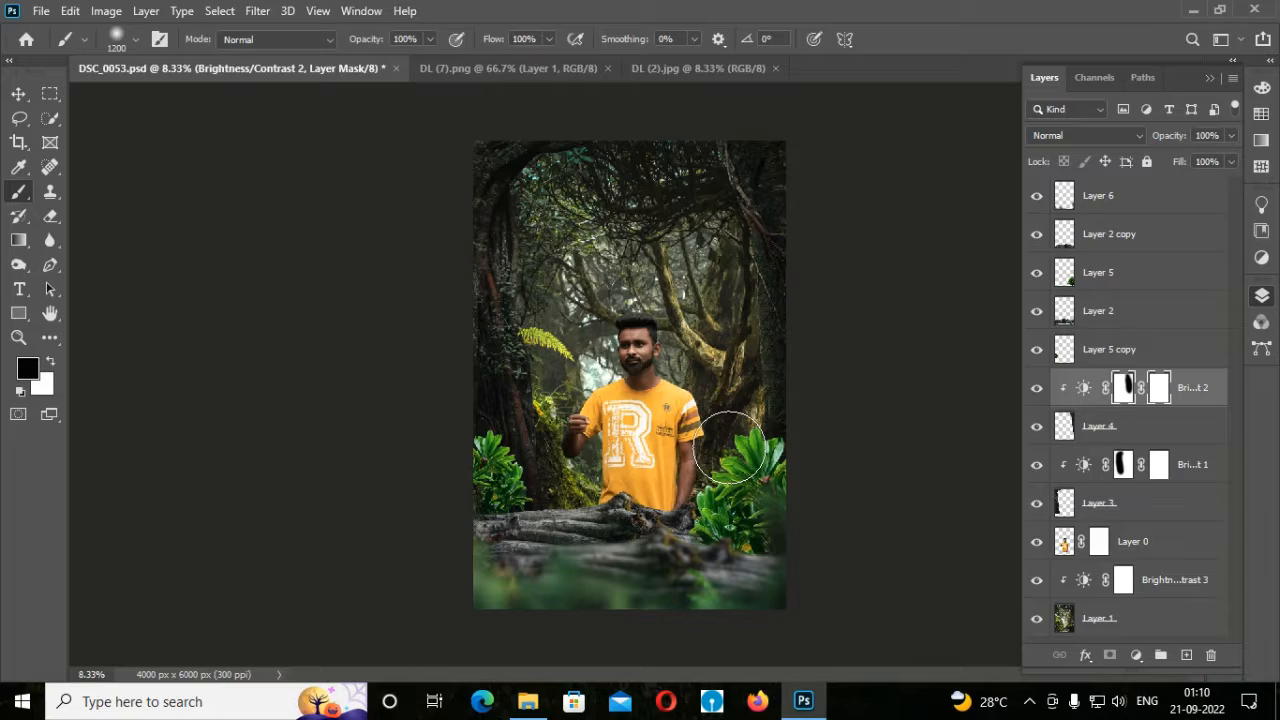
- Darken the sharp log with a clipped Brightness/Contrast at Brightness -65, and paint black across its mask to spare the log's upper edge
click(1130, 316)
click(1036, 311)
click(1036, 311)
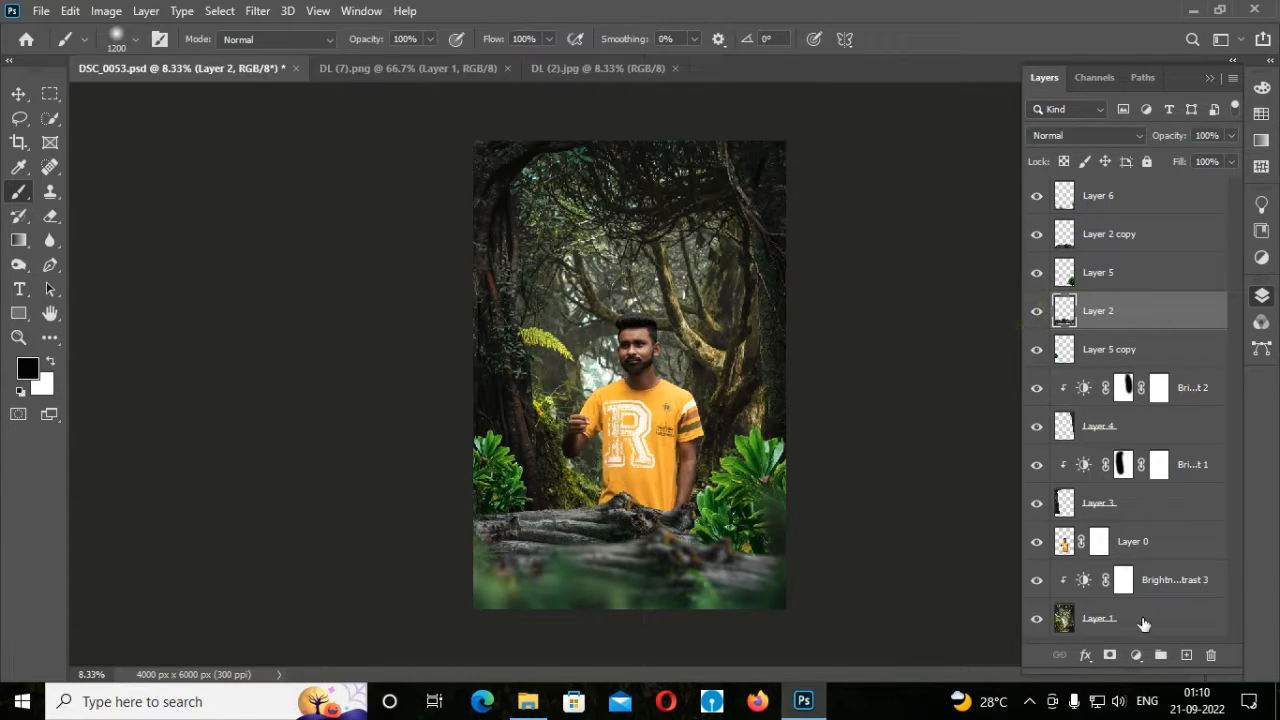
click(1136, 654)
click(1165, 374)
drag(1064, 318, 1015, 325)
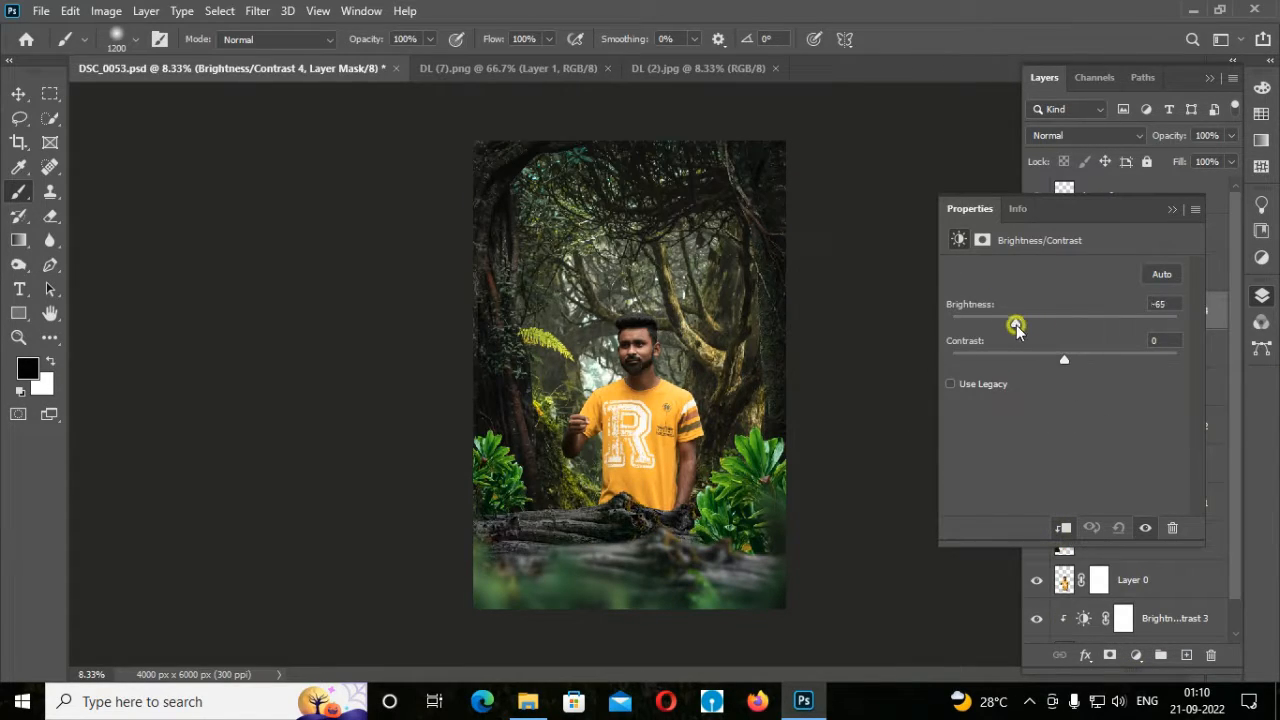
click(1171, 210)
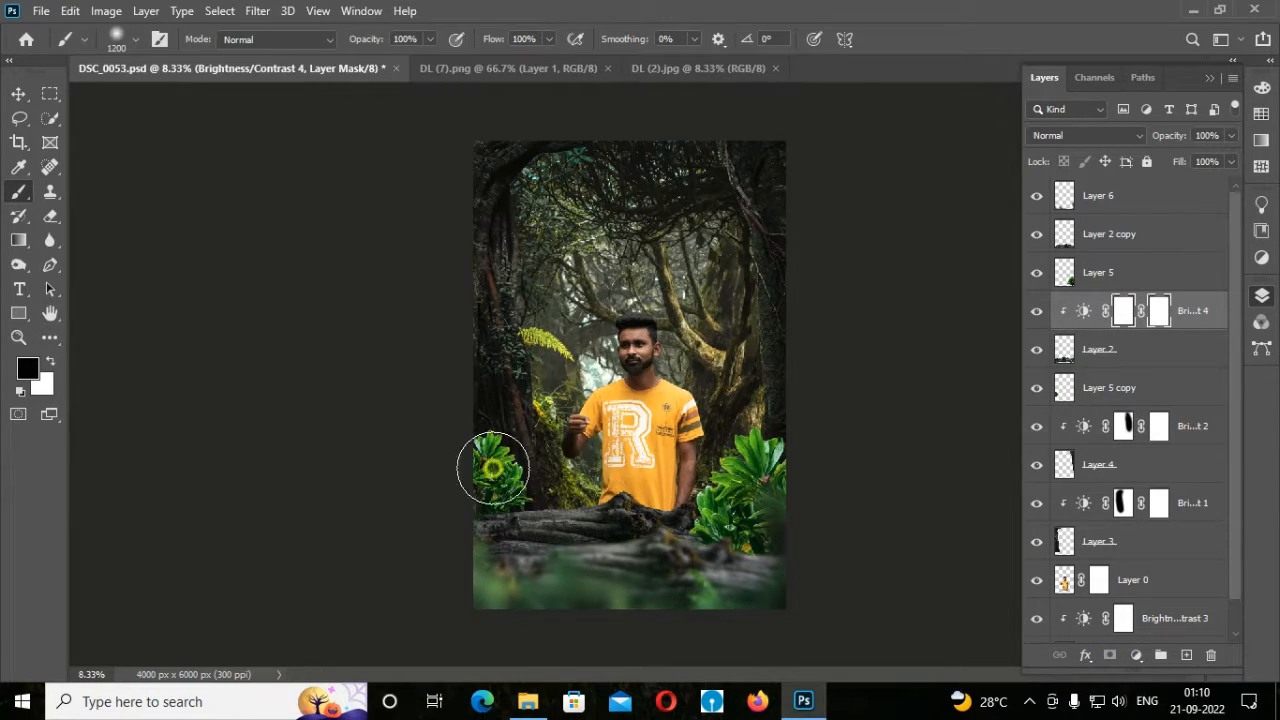
drag(461, 468, 800, 463)
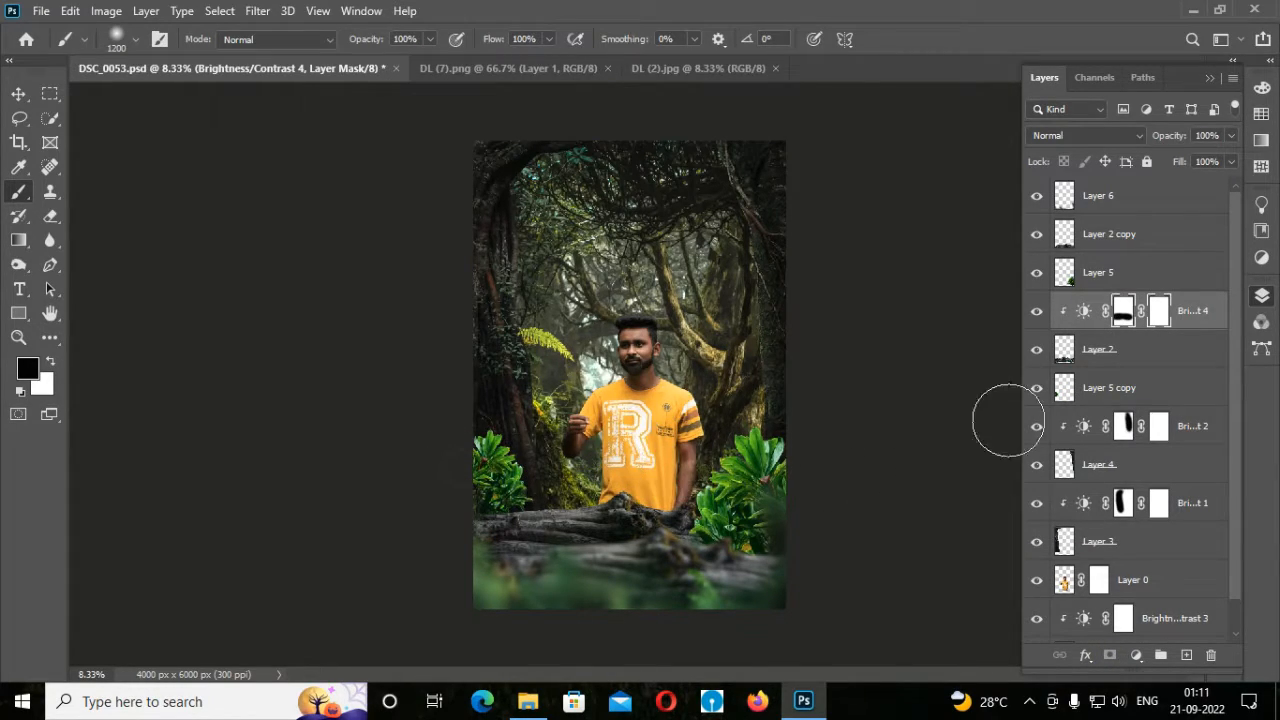
- Add a Brightness/Contrast adjustment clipped to the blurred log copy with Brightness lowered to -104
click(1125, 233)
click(1136, 654)
click(1176, 377)
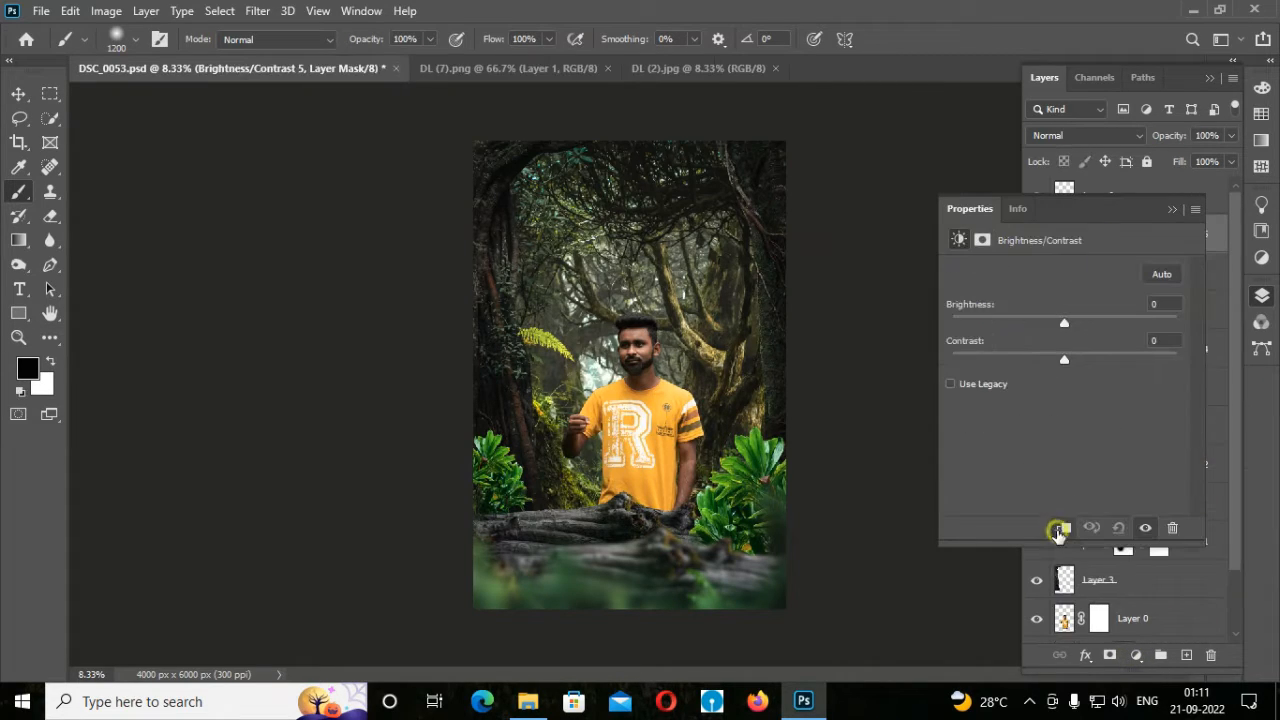
drag(1042, 328, 1012, 334)
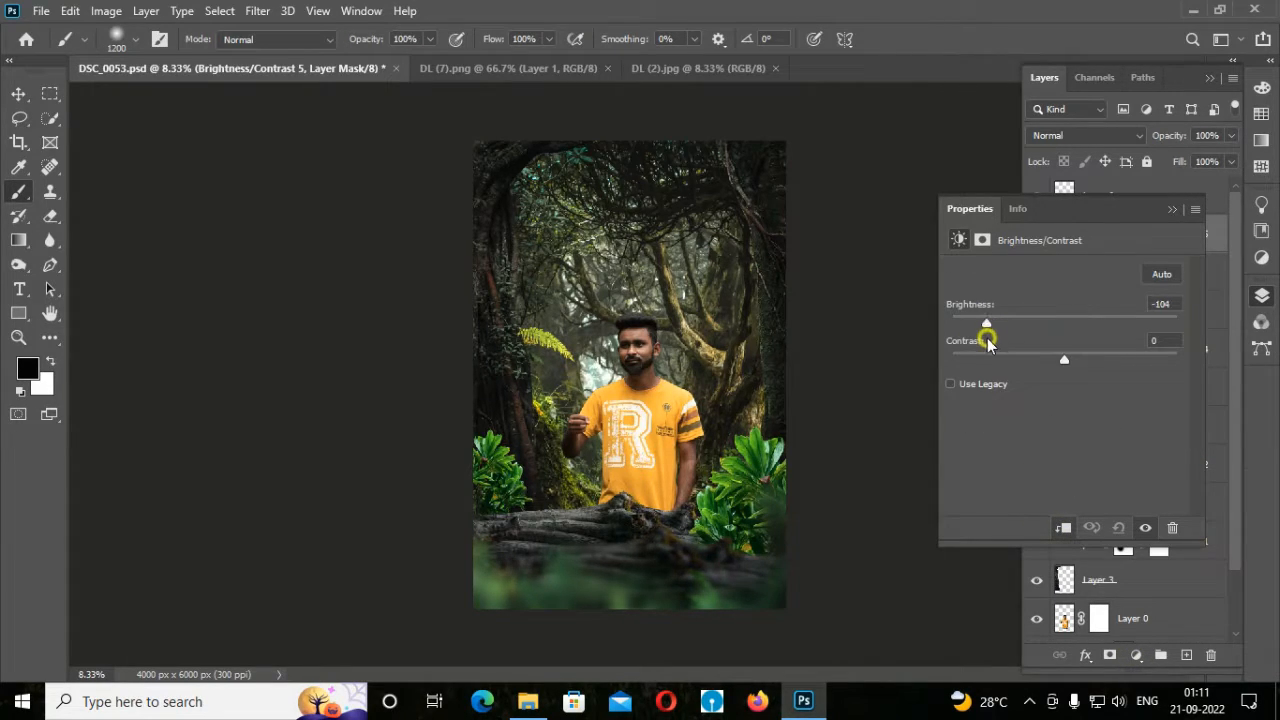
click(1172, 208)
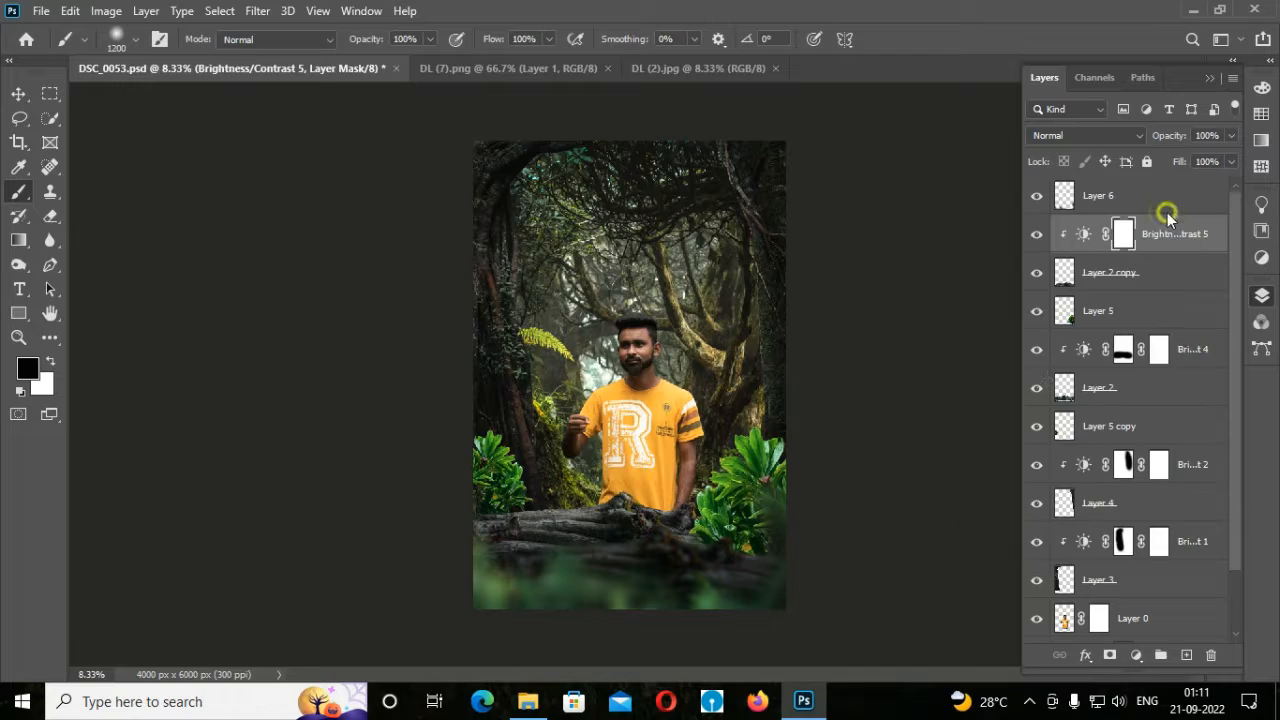
- Add a Vibrance adjustment clipped to the forest background layer with Vibrance set to -44
scroll(1123, 623, down, 2)
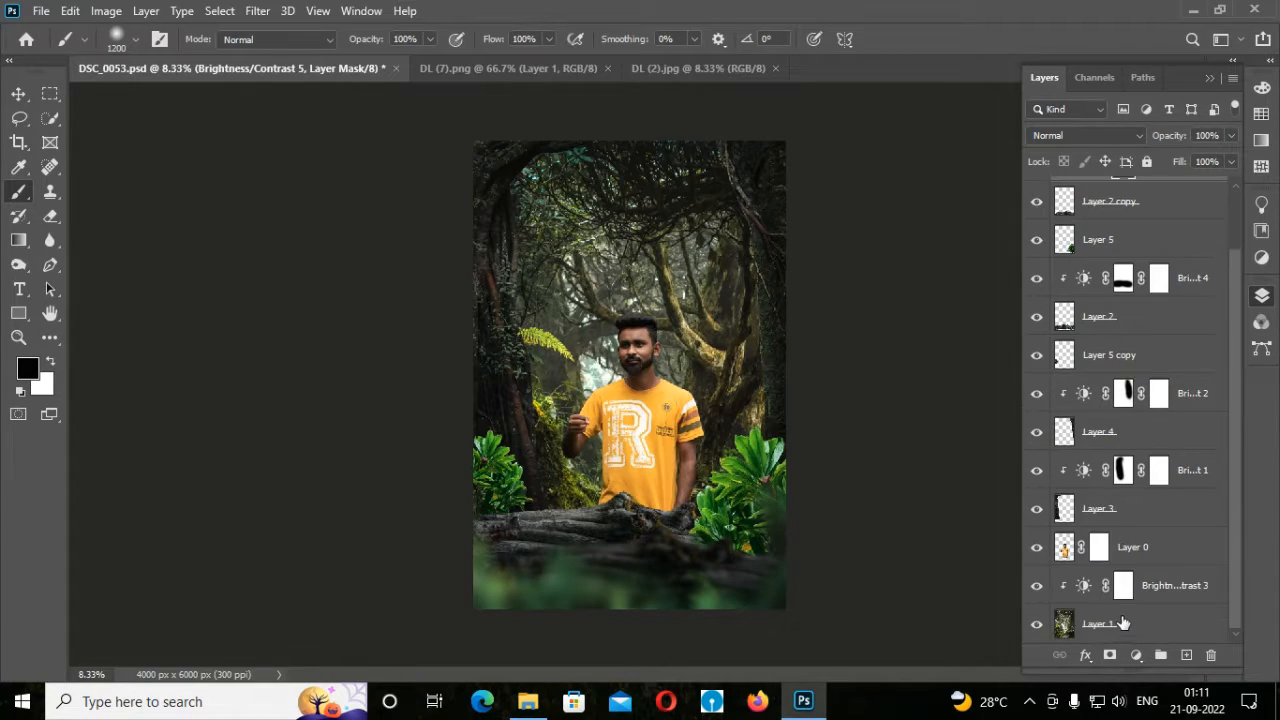
click(1136, 655)
click(1180, 531)
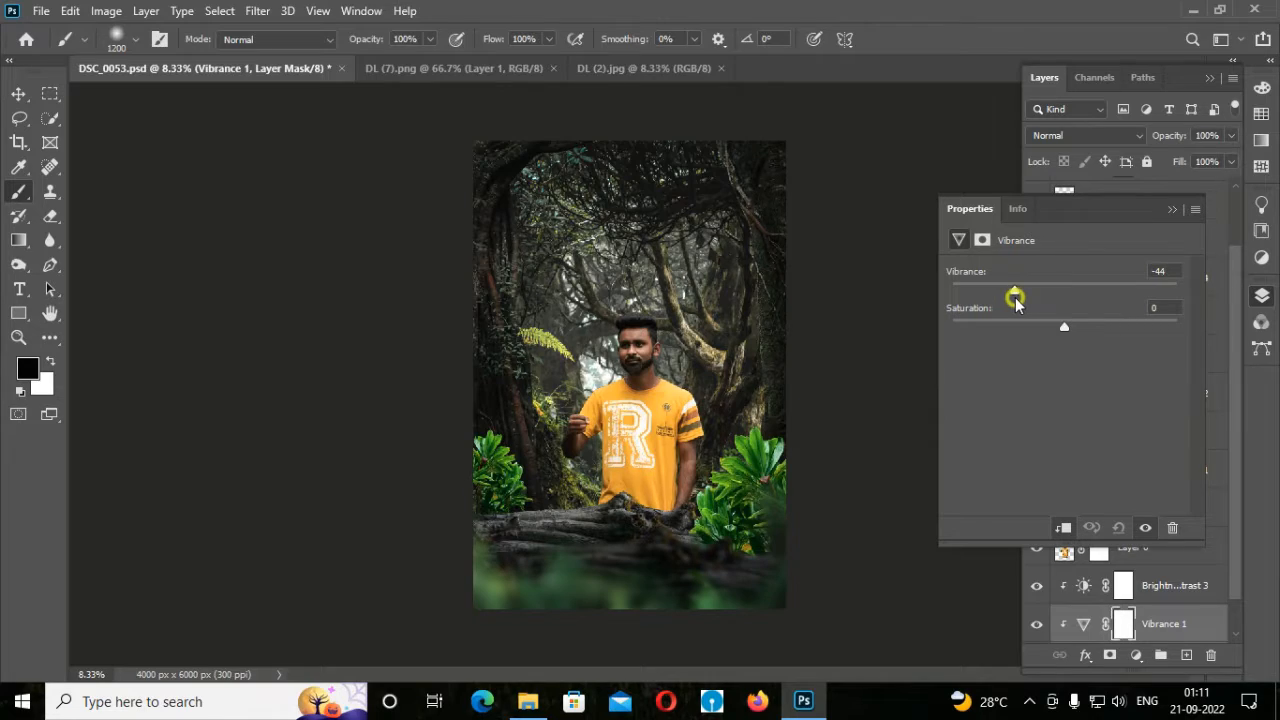
click(1172, 208)
- Desaturate the left tree trunk layer with a clipped Vibrance adjustment set to -59
click(1160, 508)
click(1136, 655)
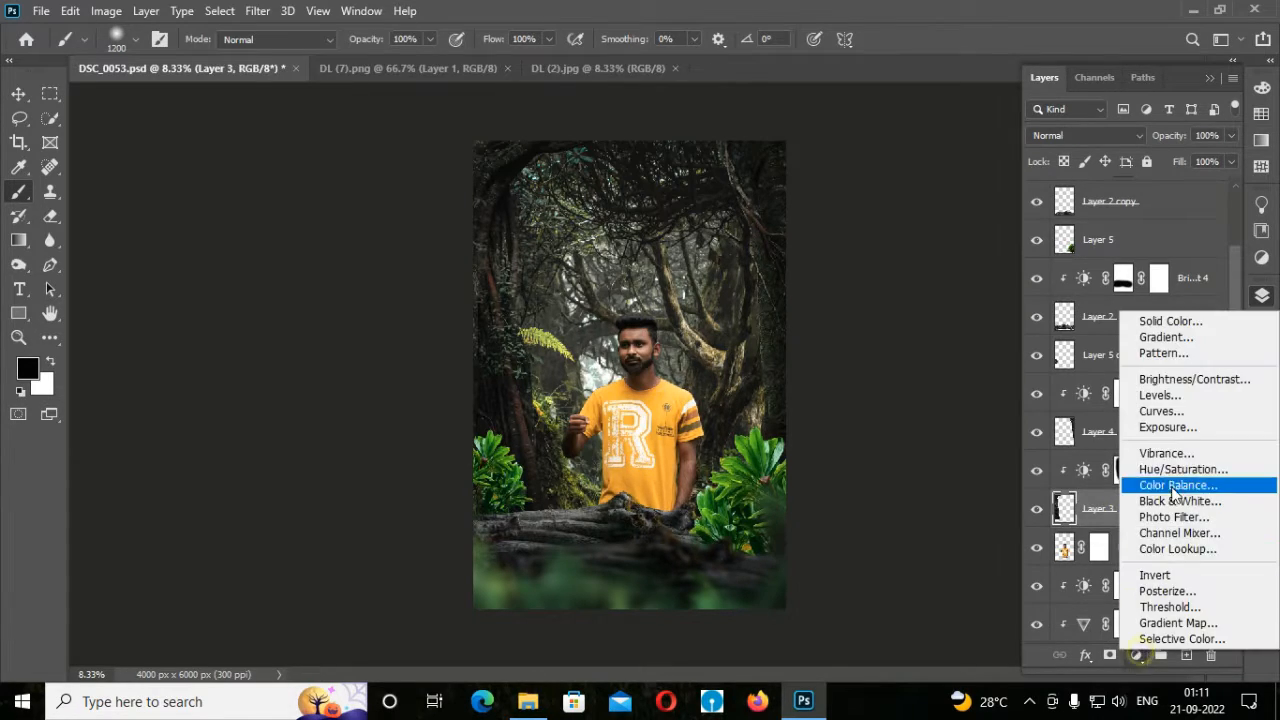
click(1160, 451)
drag(1064, 290, 1048, 298)
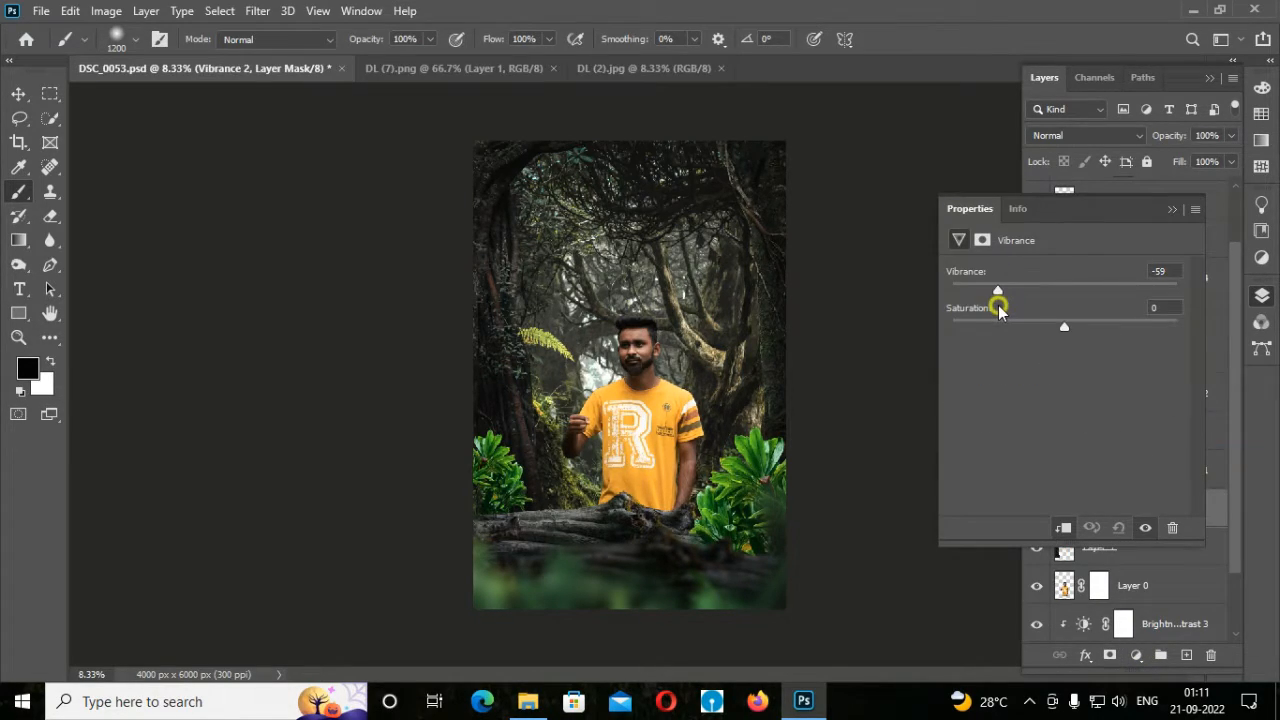
click(1172, 208)
- Desaturate the right tree trunk layer with a clipped Vibrance adjustment set to -68
click(1160, 428)
click(1136, 655)
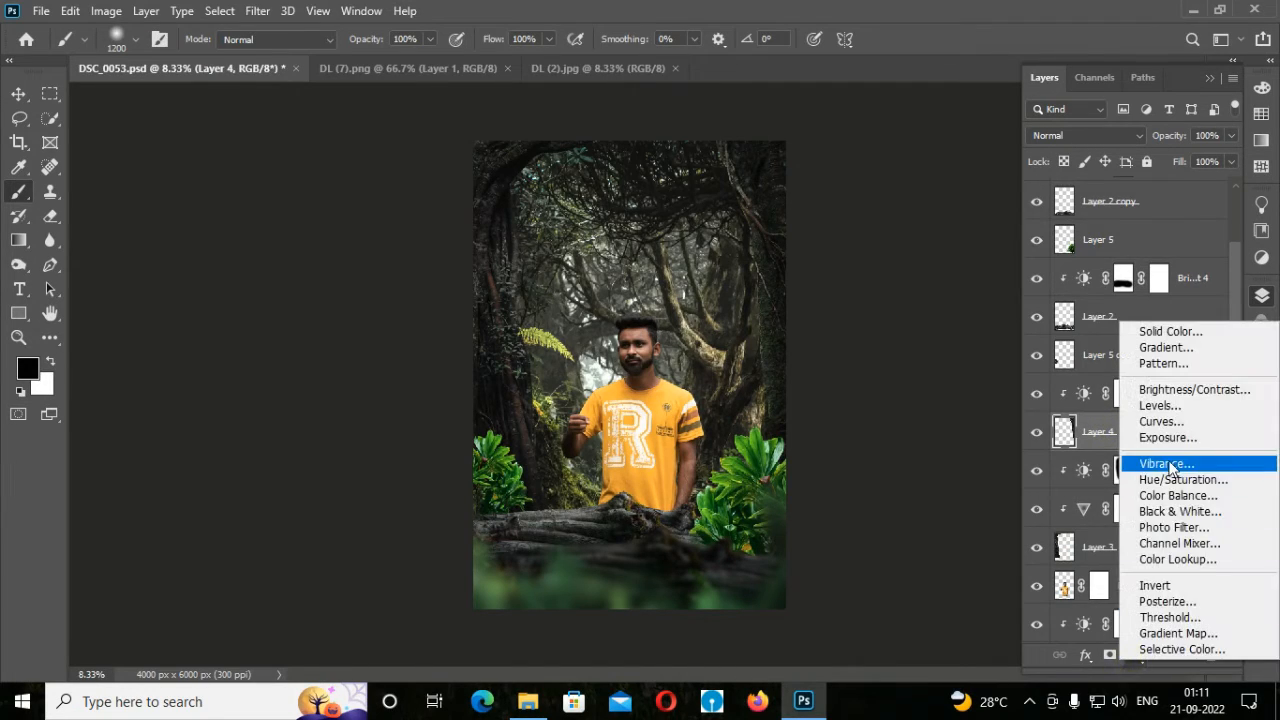
click(1150, 462)
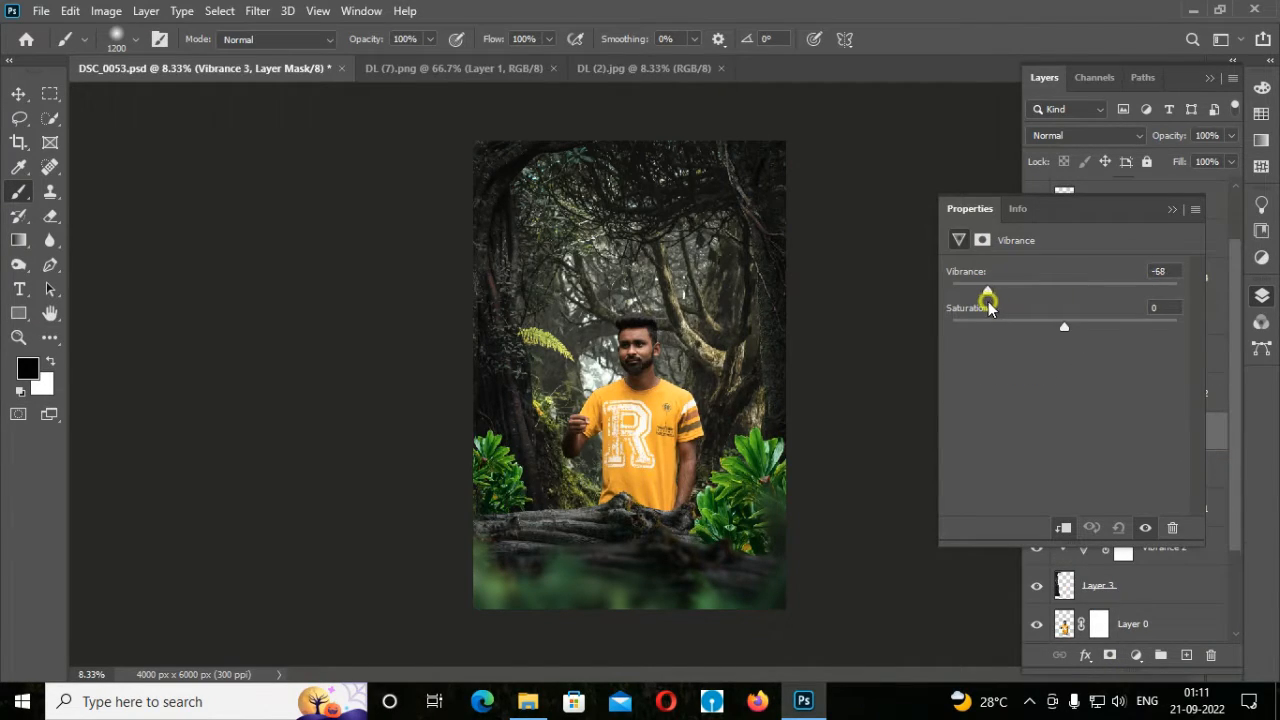
click(1166, 212)
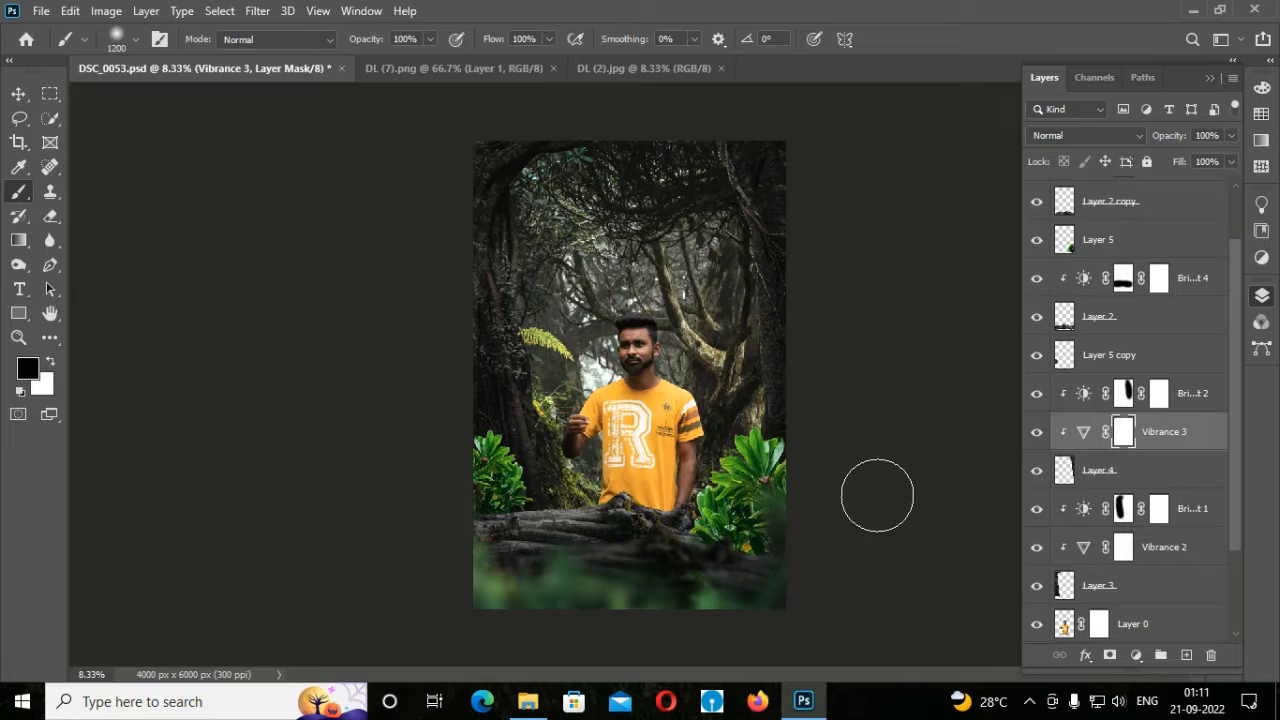
key(ctrl+plus)
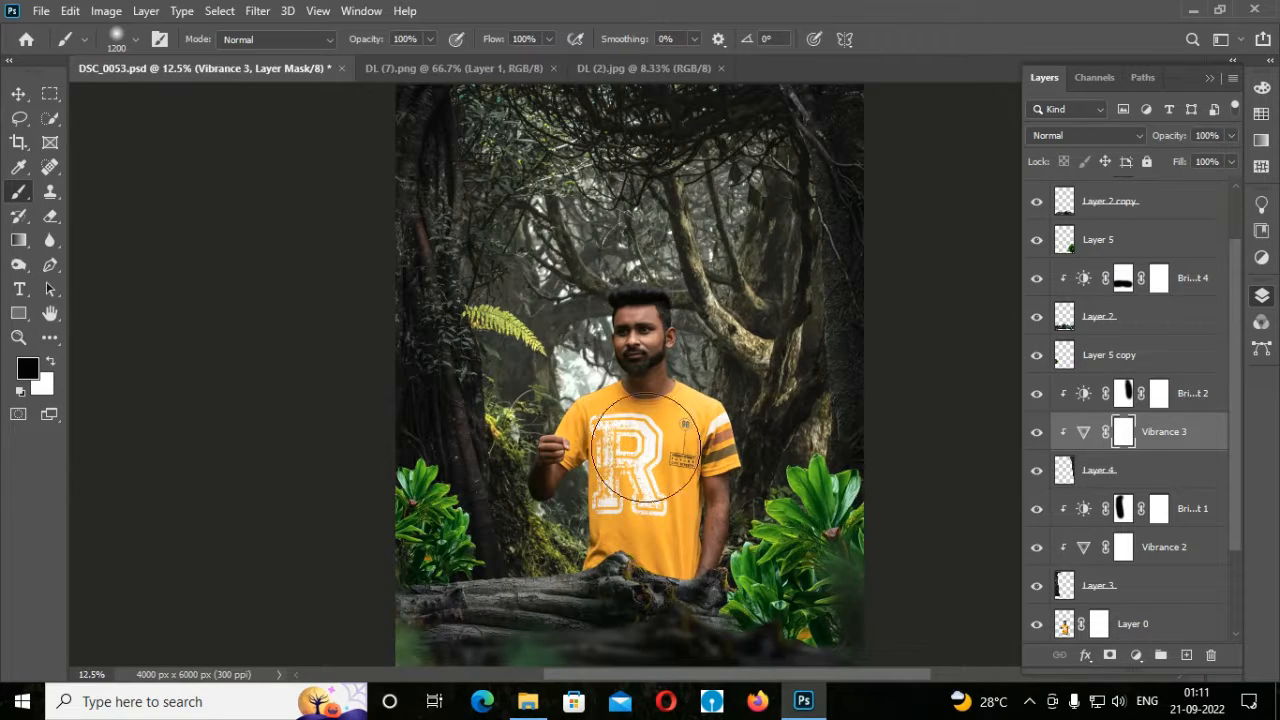
key(z)
click(562, 38)
key(v)
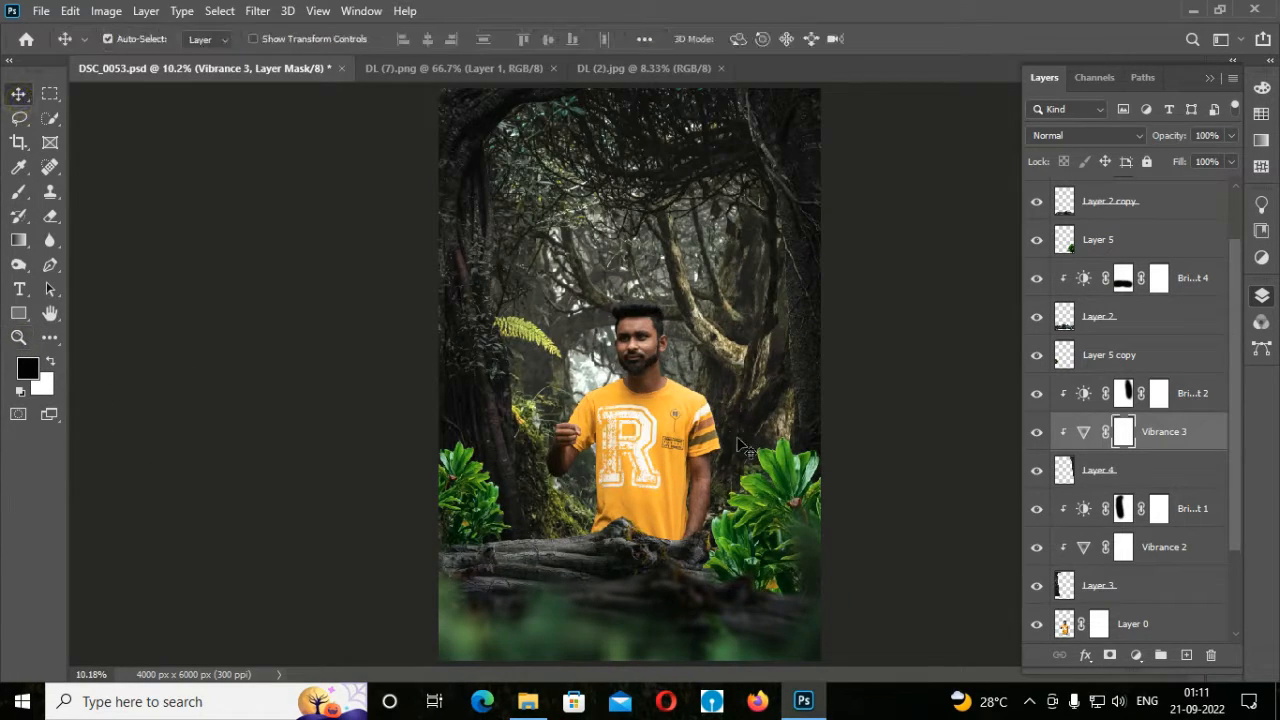
key(ctrl+minus)
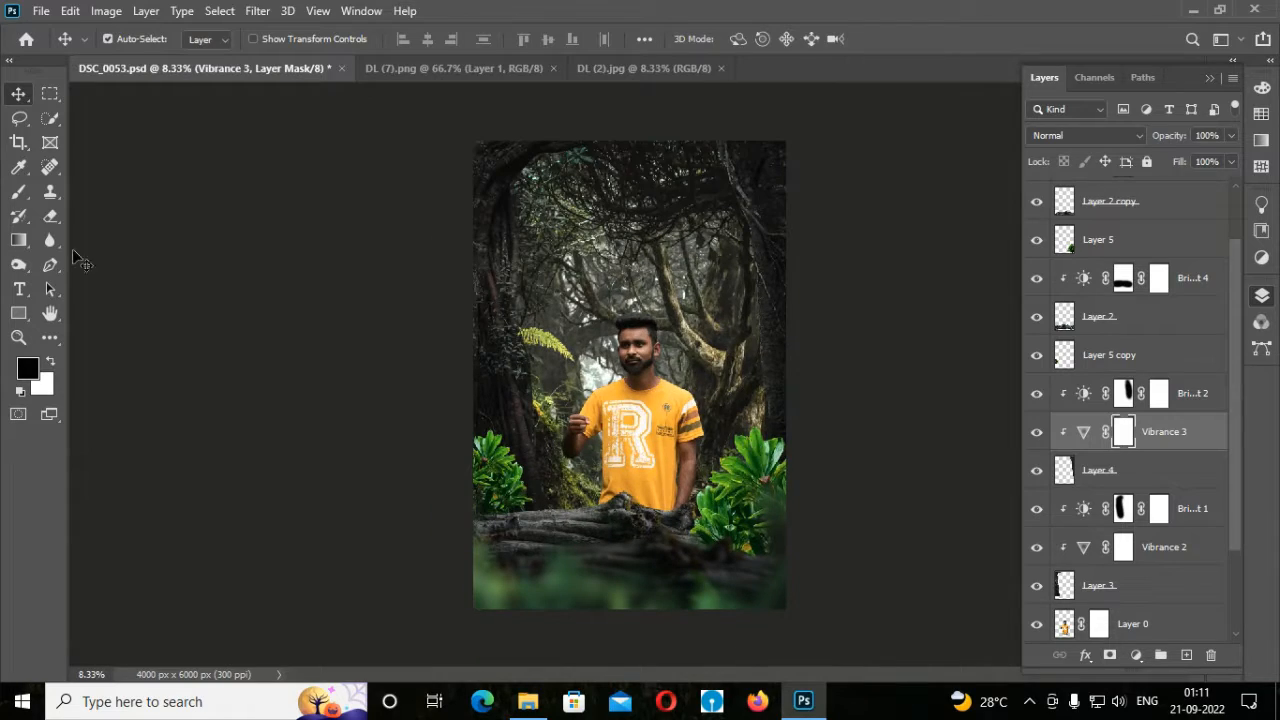
- Crop the left and right sides of the composite slightly inward, to 3641 x 6000 px
key(c)
drag(474, 372, 486, 371)
drag(771, 377, 768, 378)
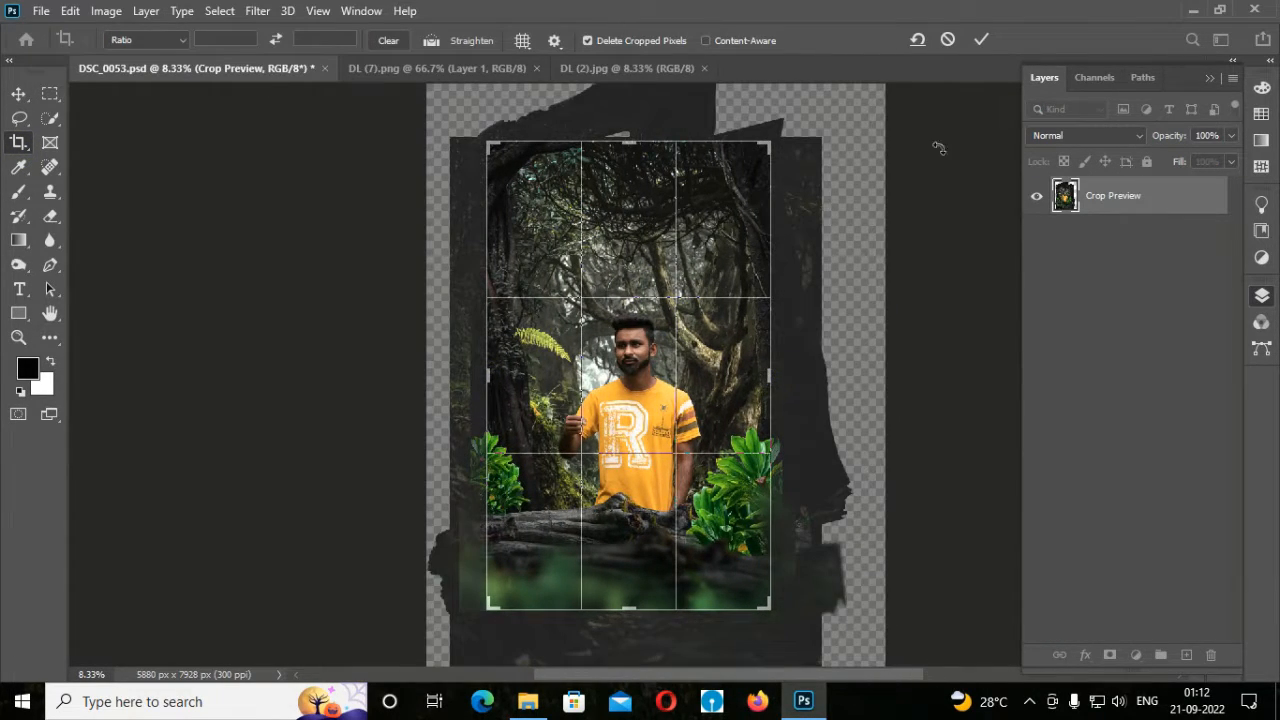
click(982, 42)
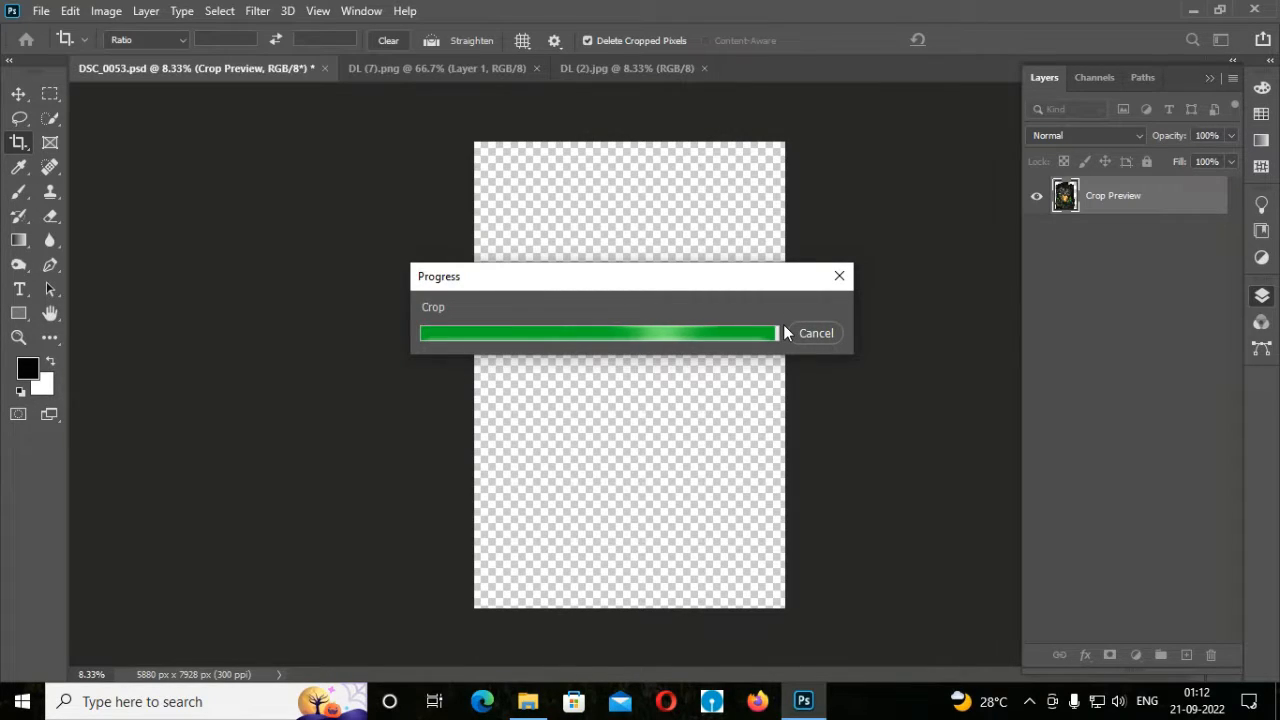
key(v)
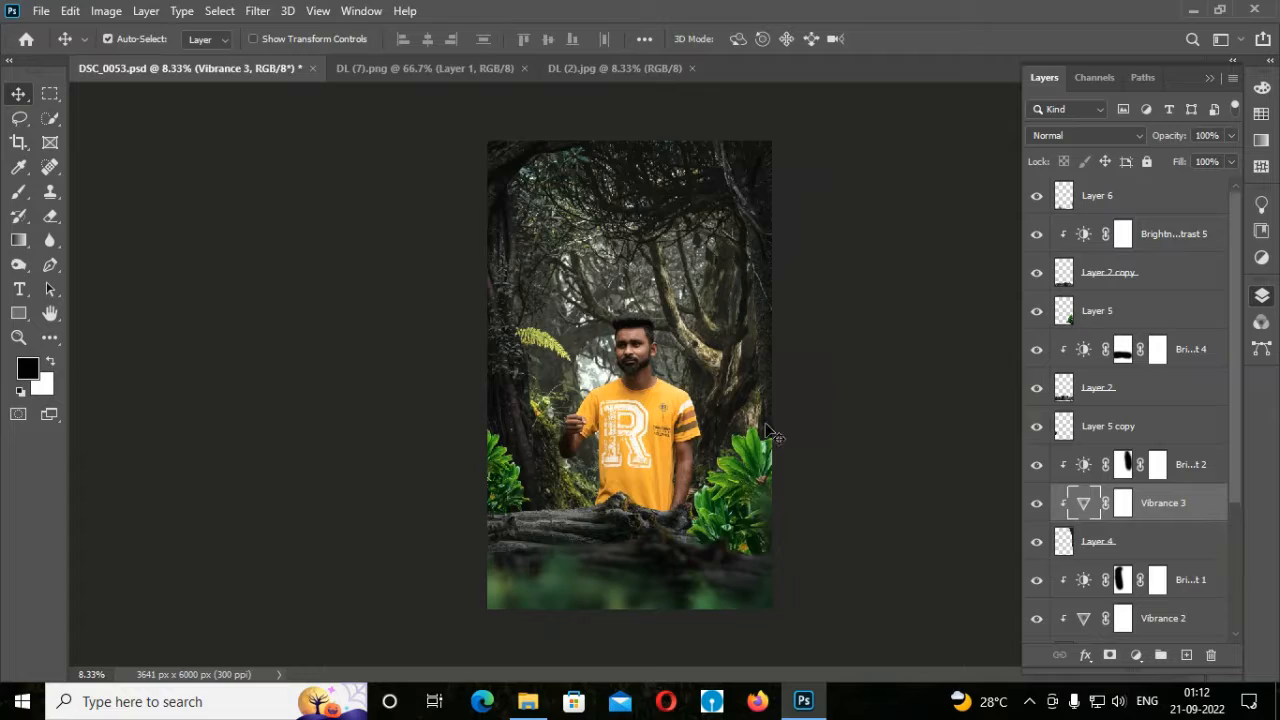
- Select the sharp log layer in front of the man and nudge it down slightly
click(565, 535)
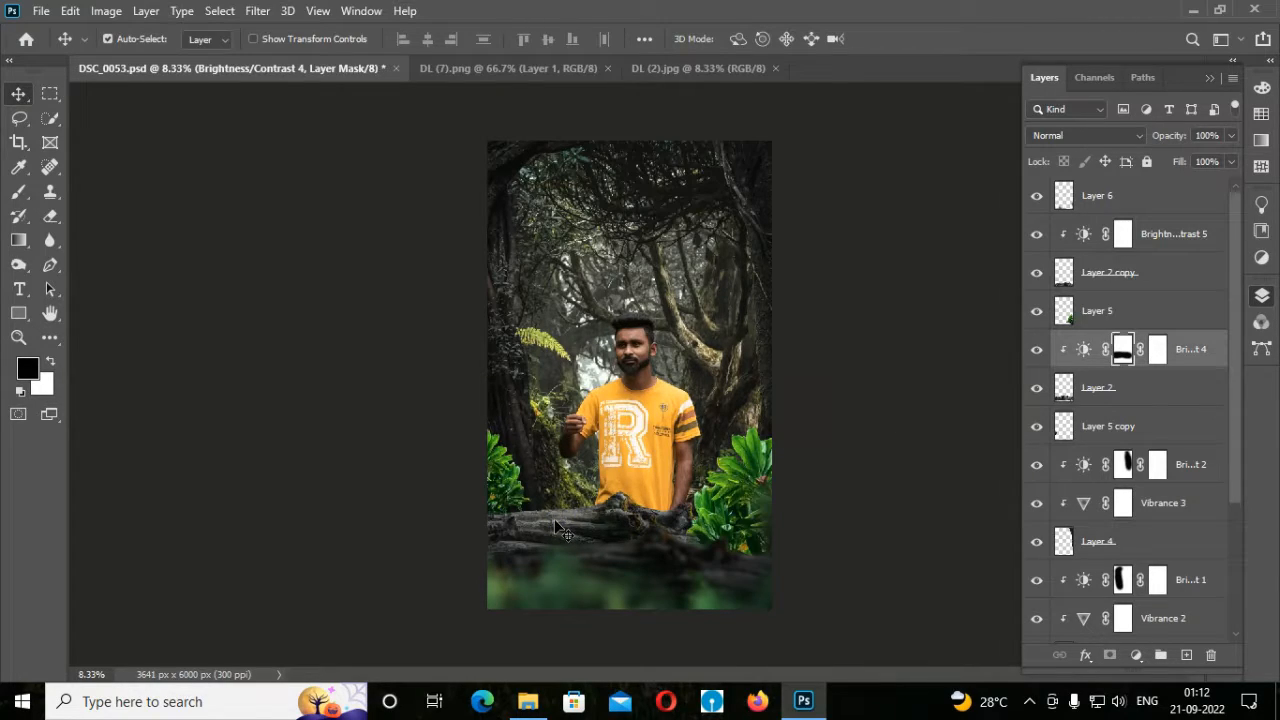
click(1125, 390)
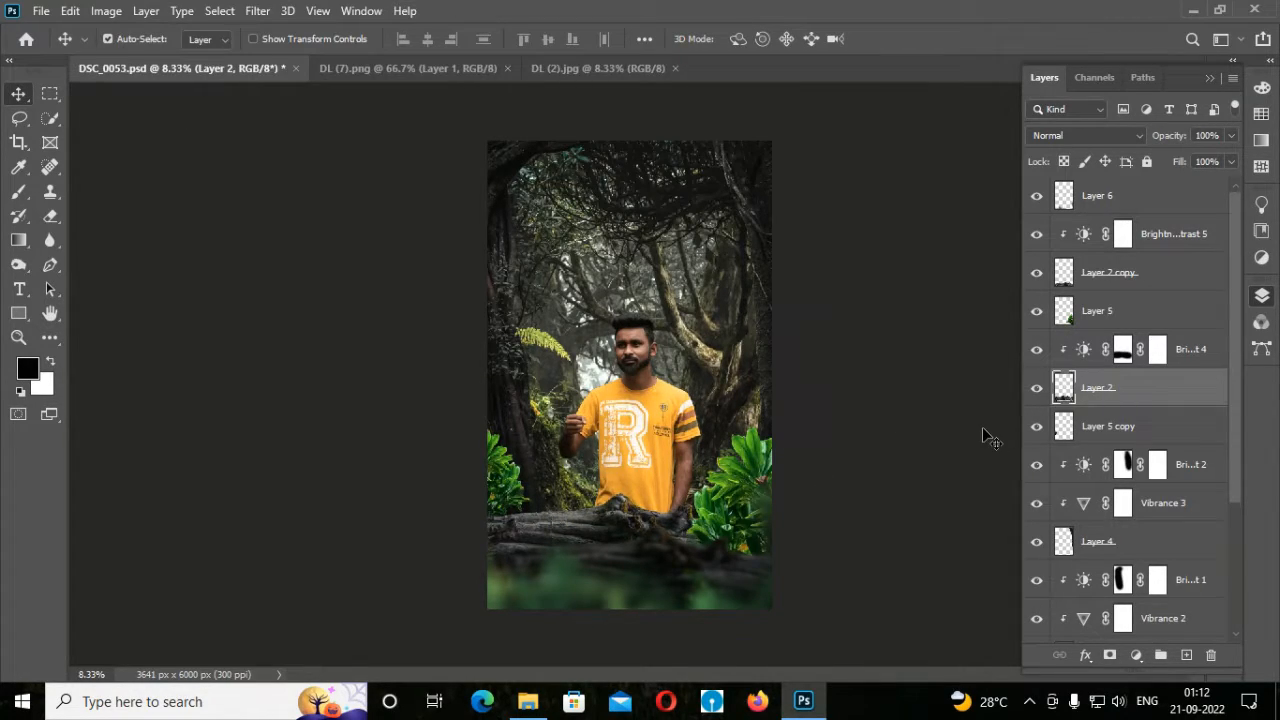
key(Down)
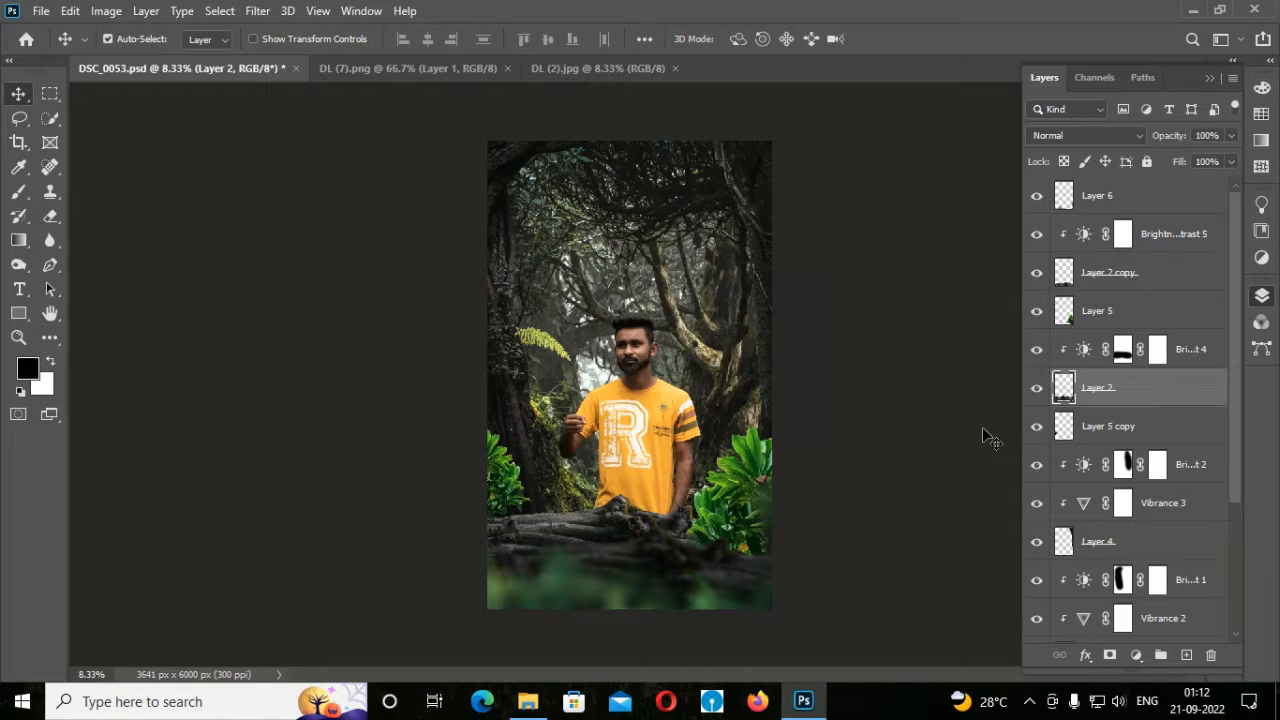
- Scale the man down from his upper-left corner in successive transforms, with the last two at 92.86% and 97.42%
click(650, 429)
key(ctrl+t)
drag(558, 313, 580, 350)
key(Return)
key(ctrl+t)
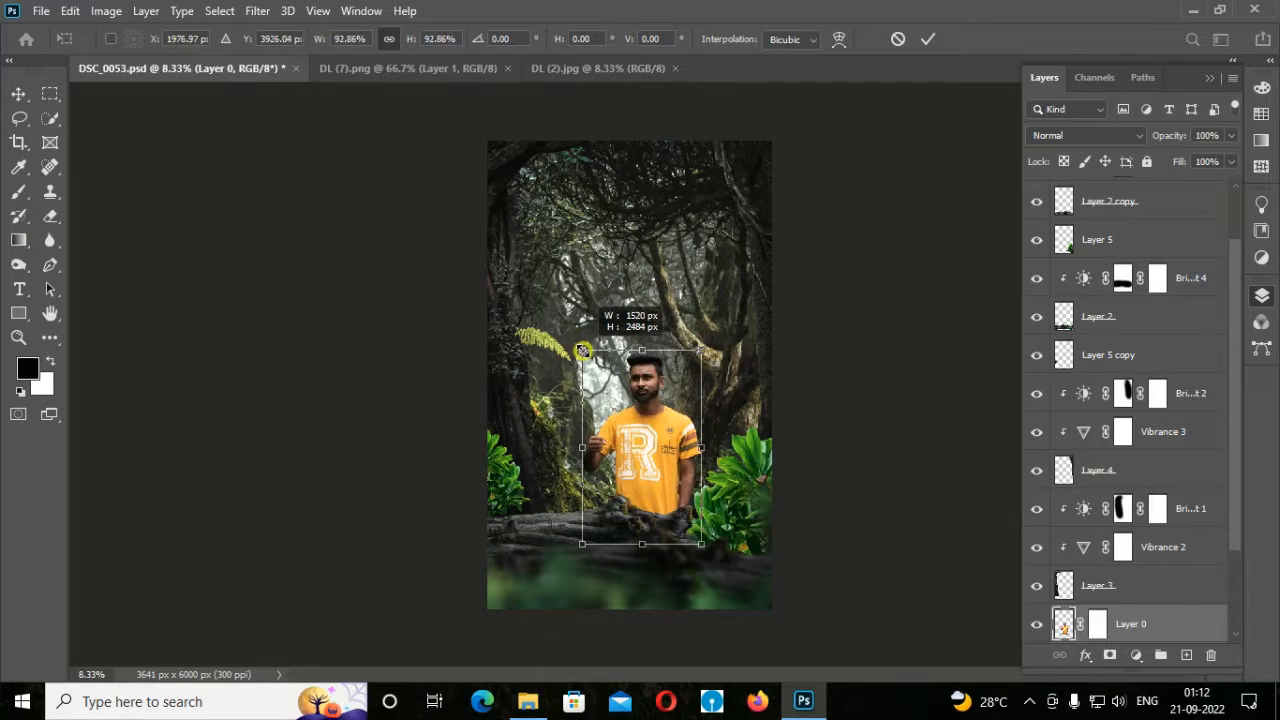
key(Return)
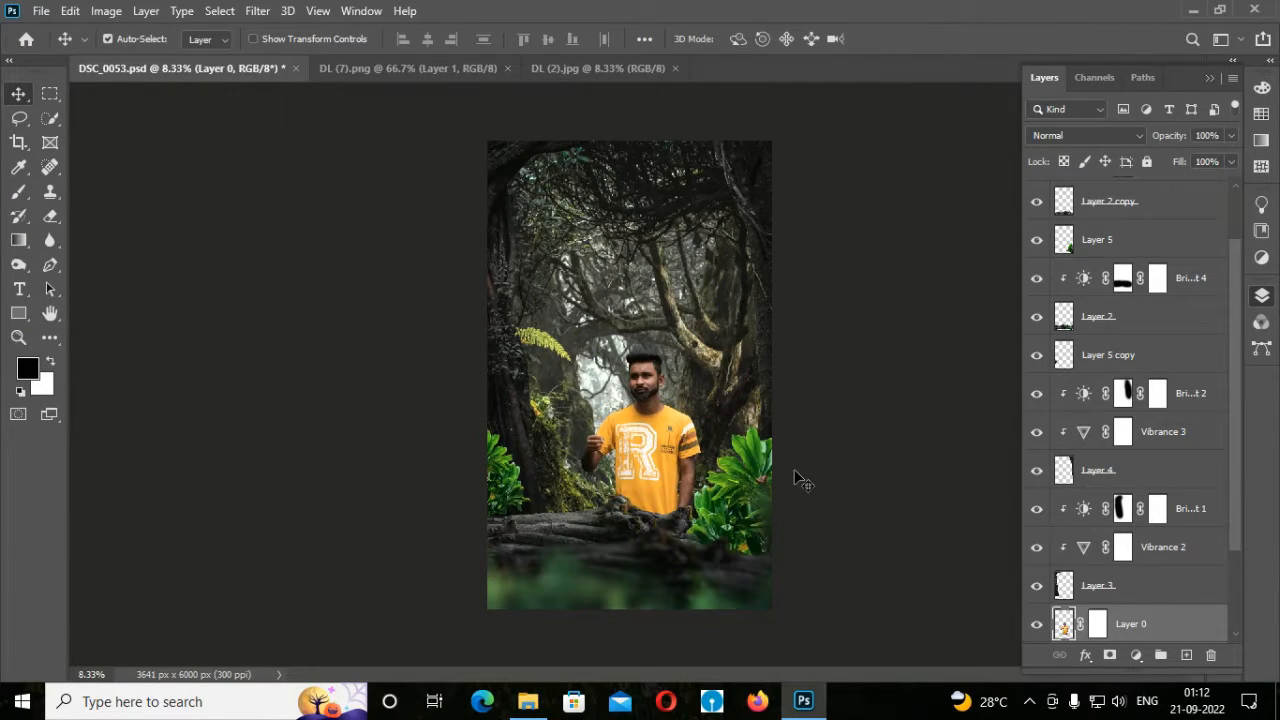
key(ctrl+t)
drag(580, 349, 584, 354)
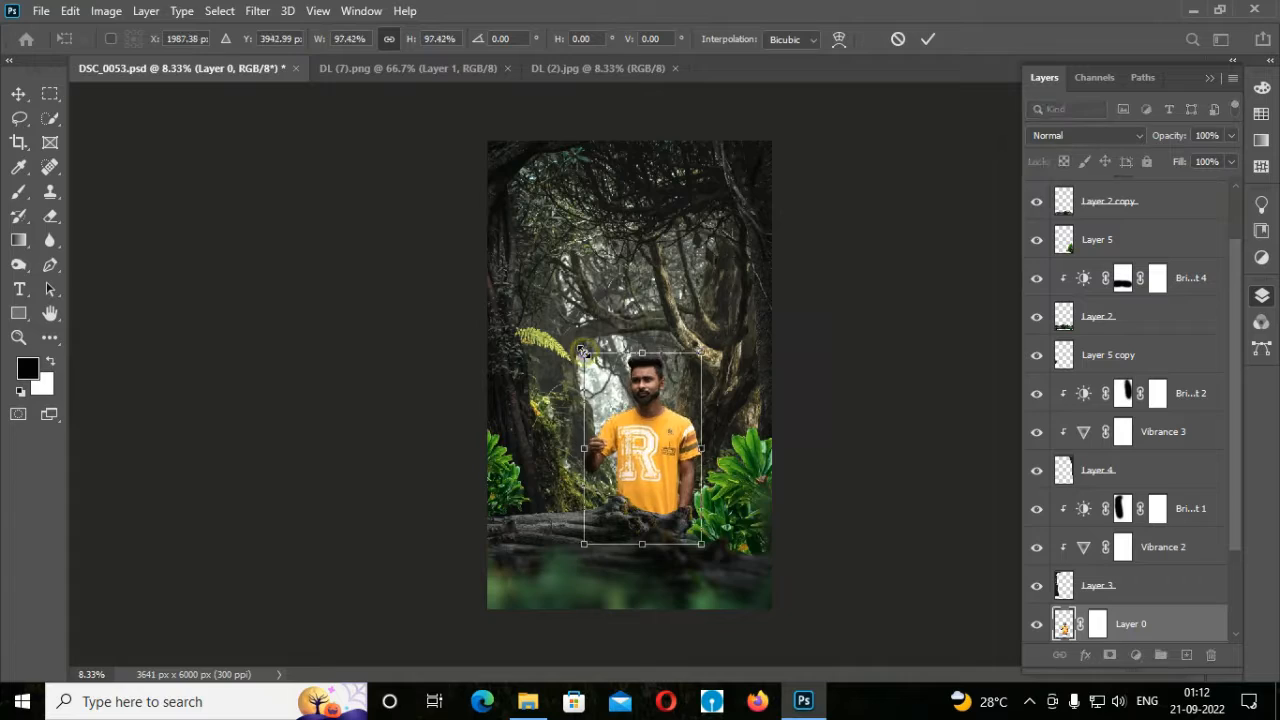
key(Return)
- Add a new layer directly beneath the man and paint a soft white glow behind him with a 2100 px brush
scroll(1199, 616, down, 3)
click(1152, 547)
click(1187, 656)
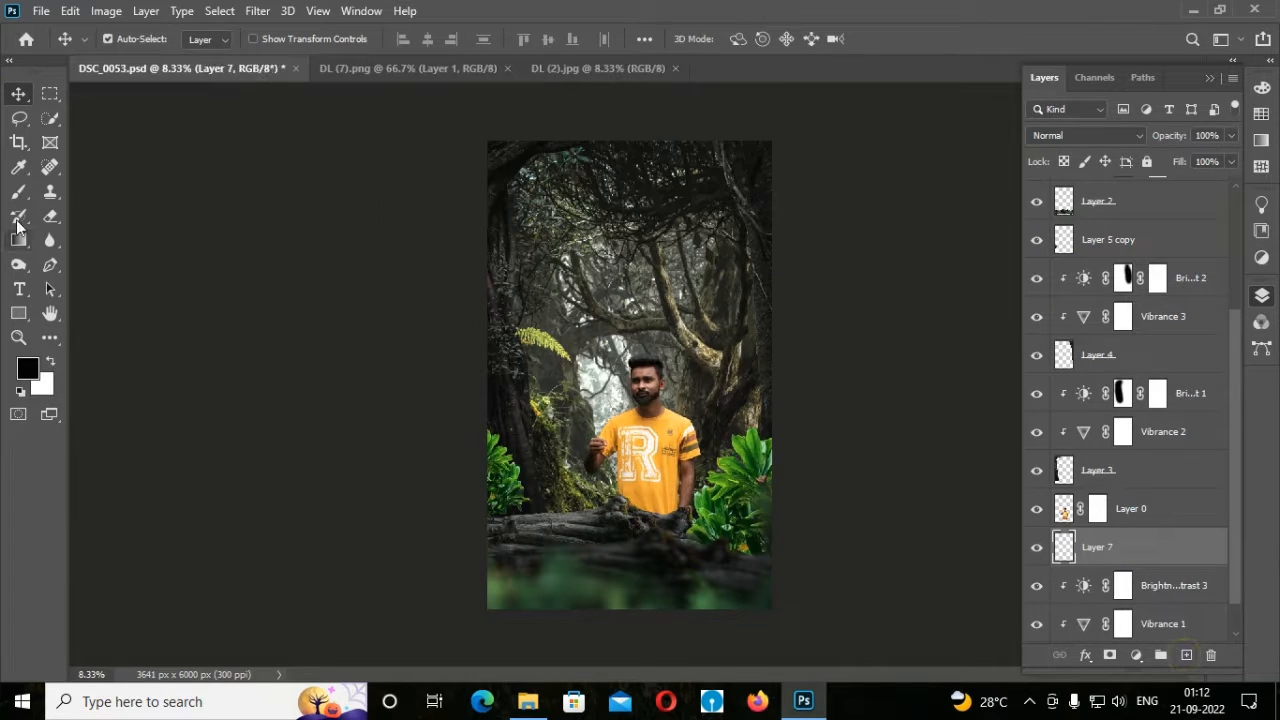
click(18, 192)
click(52, 359)
key(bracketright)
key(bracketright)
key(bracketright)
key(bracketright)
key(bracketright)
key(bracketright)
key(bracketright)
key(bracketright)
key(bracketright)
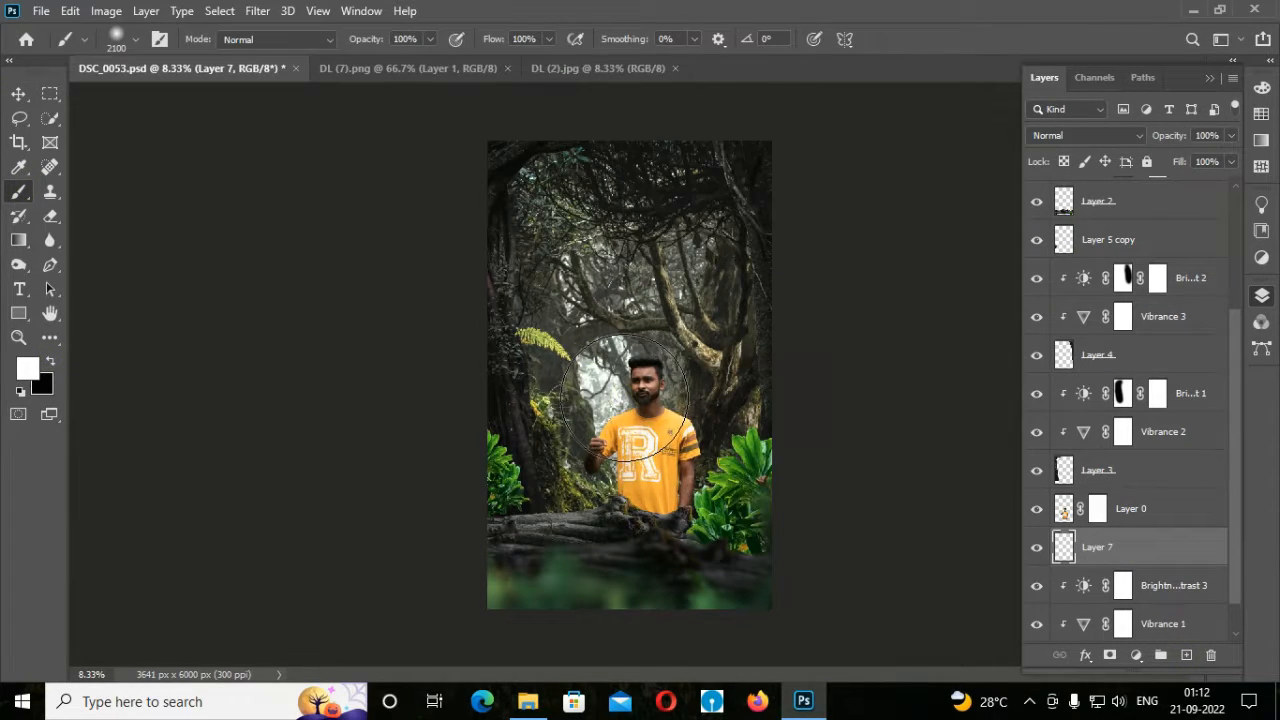
click(630, 395)
- Reduce the brush to 700 px and lower the opacity of the white glow layer behind the man to 44%
key(bracketleft)
key(bracketleft)
key(bracketleft)
key(bracketleft)
key(bracketleft)
key(bracketleft)
key(bracketleft)
key(bracketleft)
key(bracketleft)
key(bracketleft)
key(bracketleft)
key(bracketleft)
key(bracketleft)
key(bracketleft)
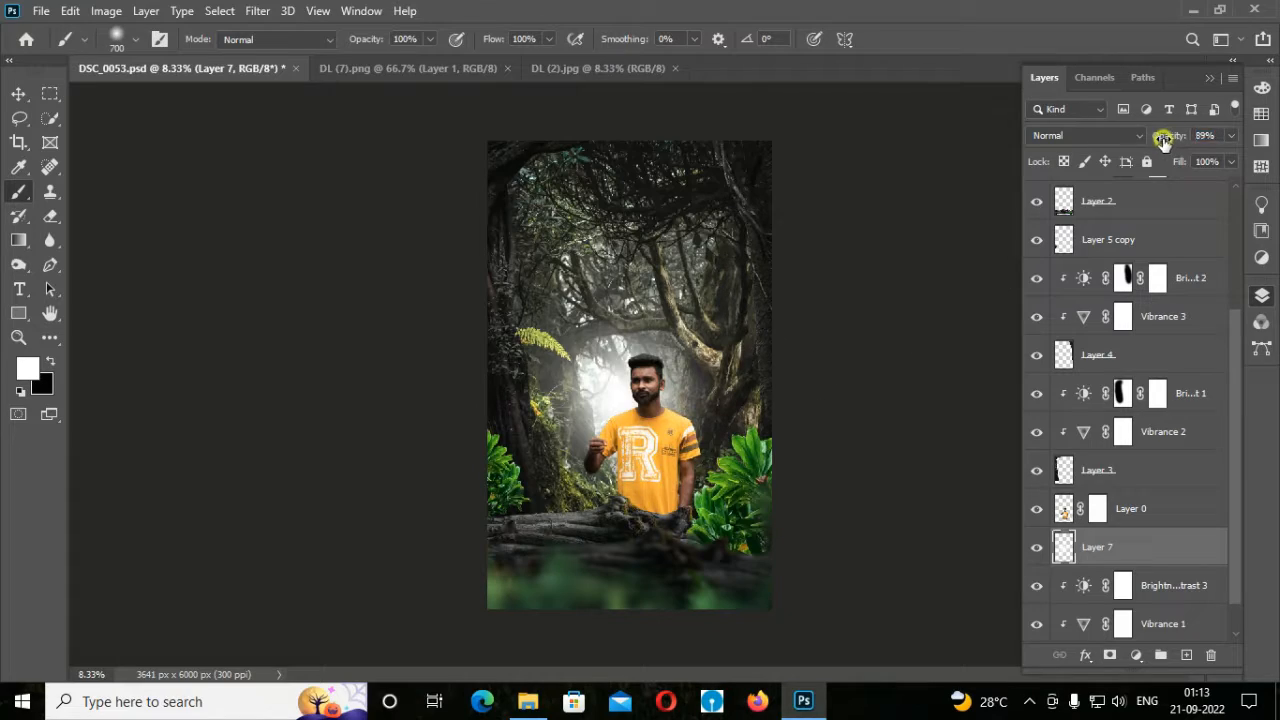
drag(1163, 140, 1133, 144)
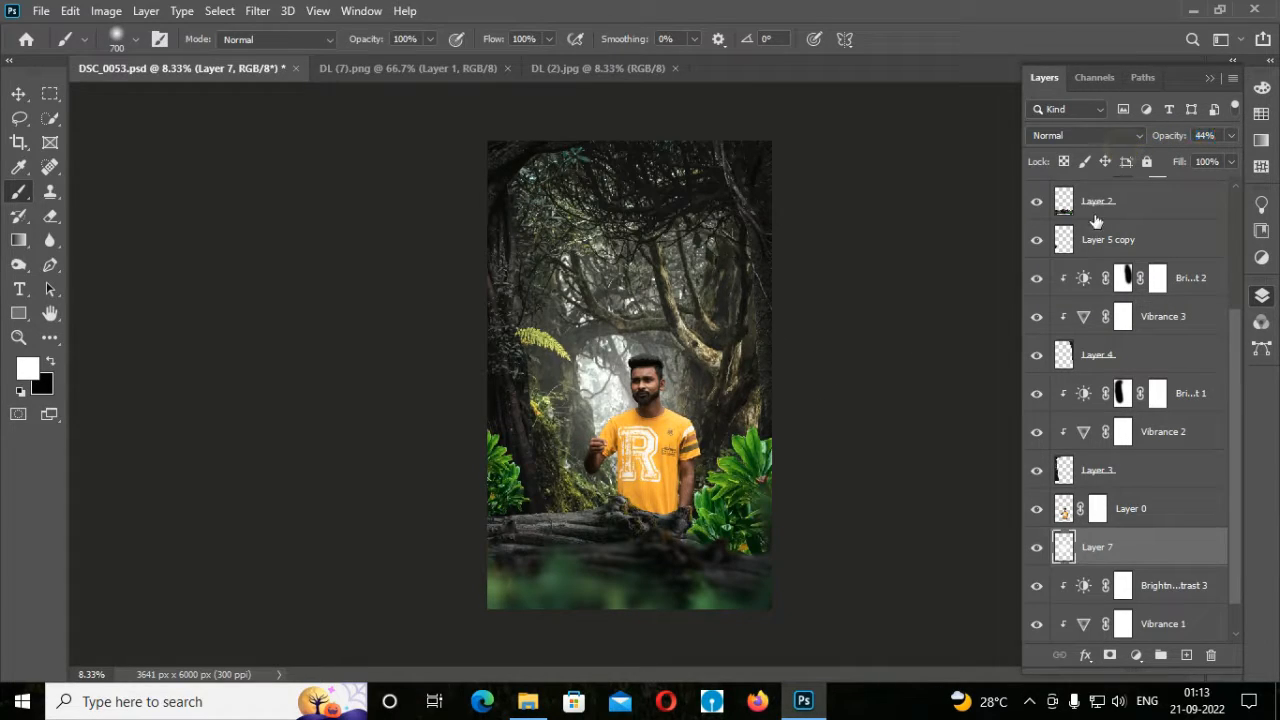
scroll(1124, 543, down, 1)
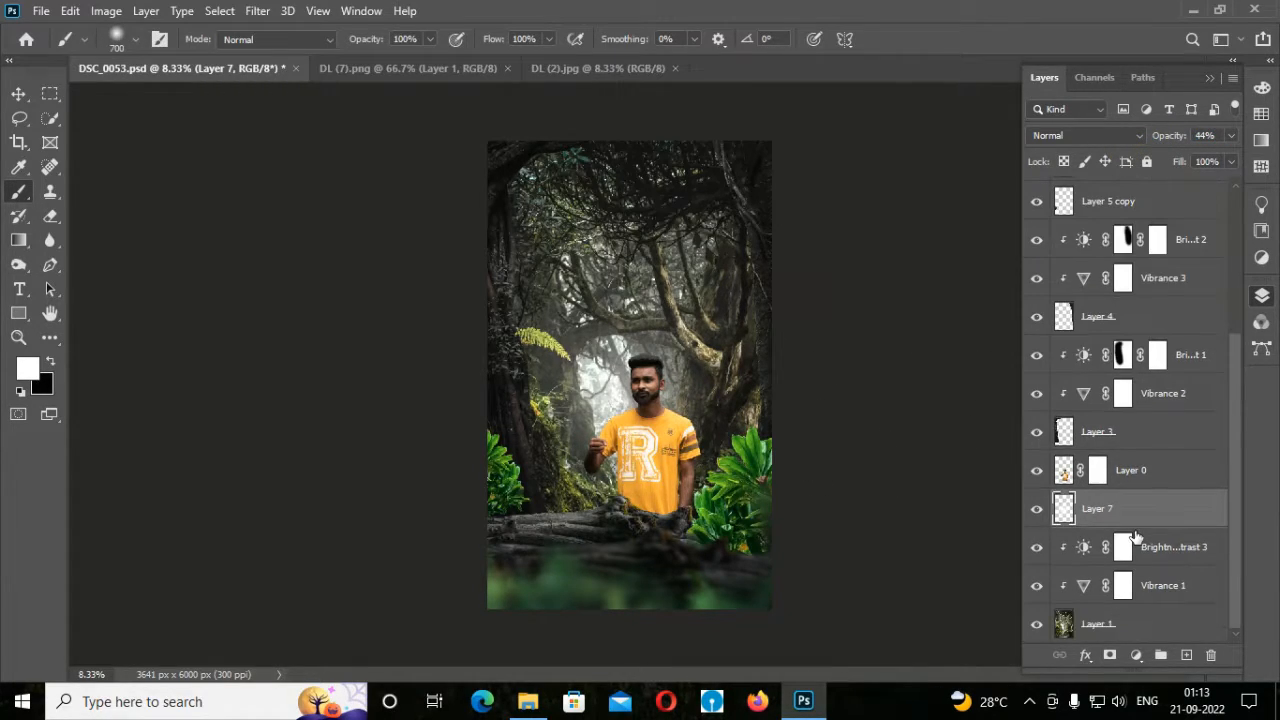
- Darken the right-hand plant with a clipped Brightness/Contrast at brightness -110, and mask its man-facing side back with a soft 1100 px black brush
scroll(1124, 543, up, 6)
click(1155, 310)
click(1136, 655)
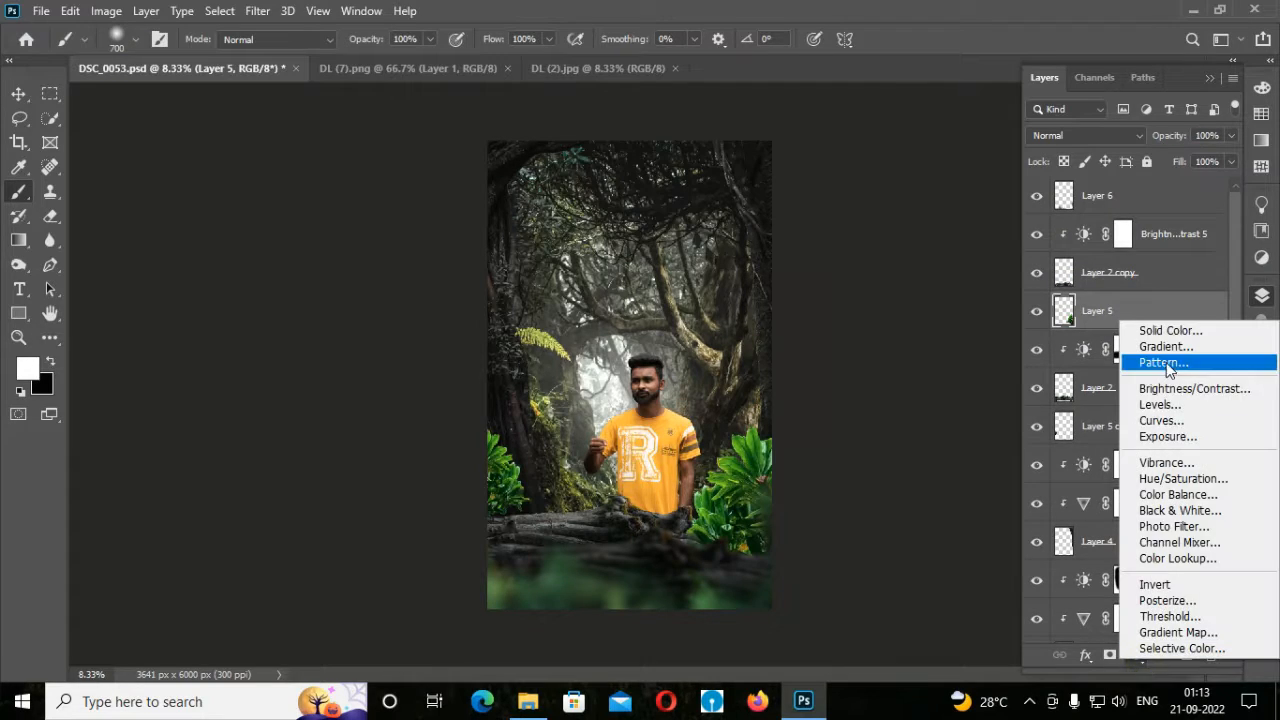
click(1110, 383)
drag(1065, 324, 980, 342)
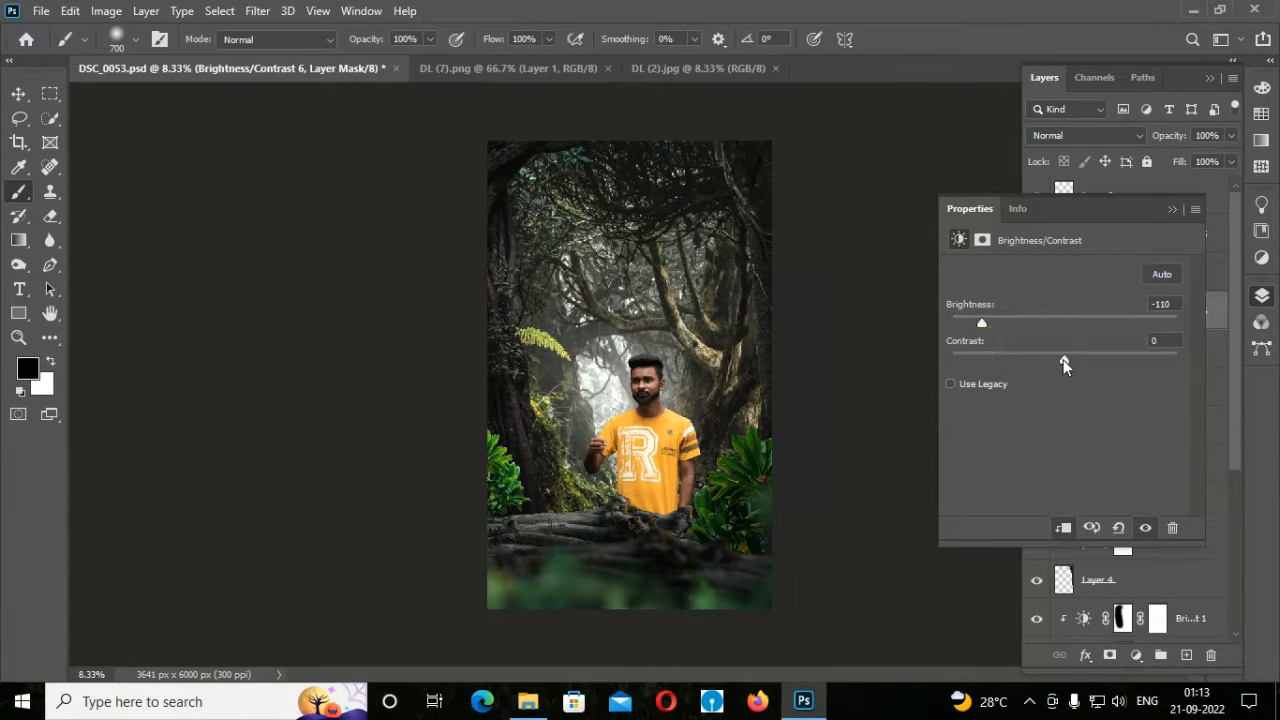
click(1172, 209)
click(1109, 655)
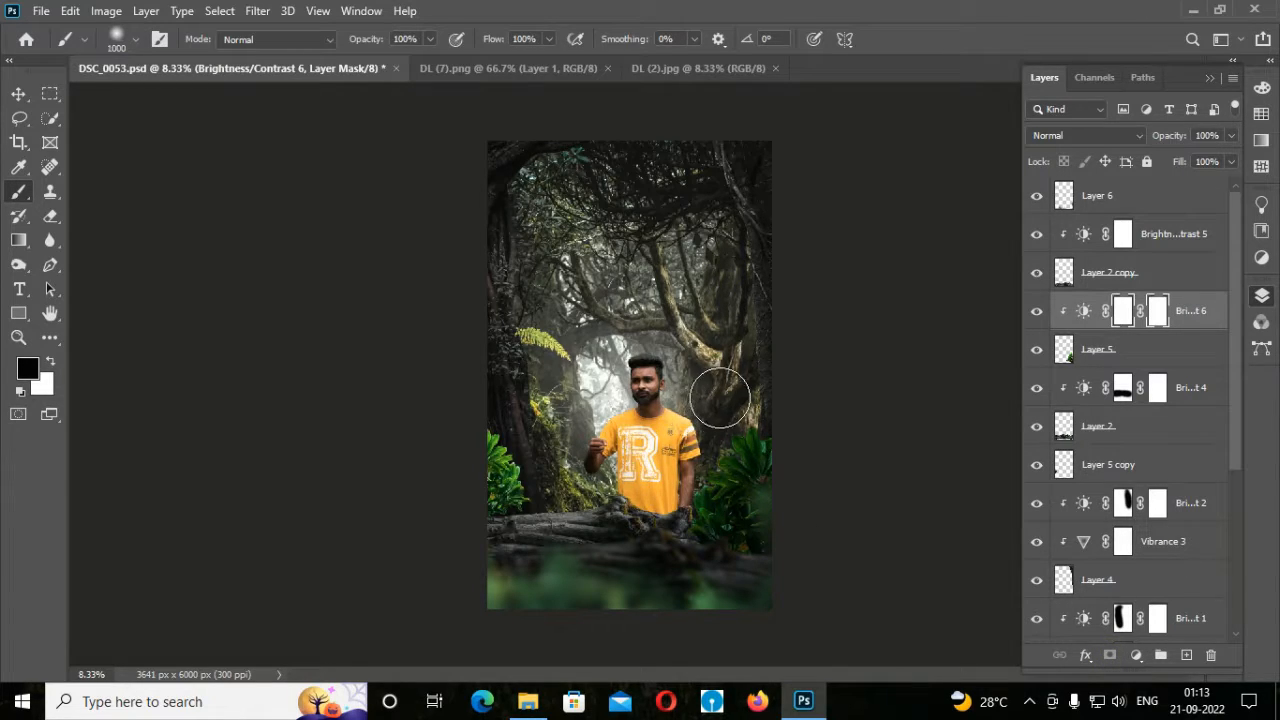
key(])
mouse_move(712, 402)
mouse_down()
mouse_move(772, 389)
mouse_move(661, 471)
mouse_move(643, 532)
mouse_move(700, 400)
mouse_up()
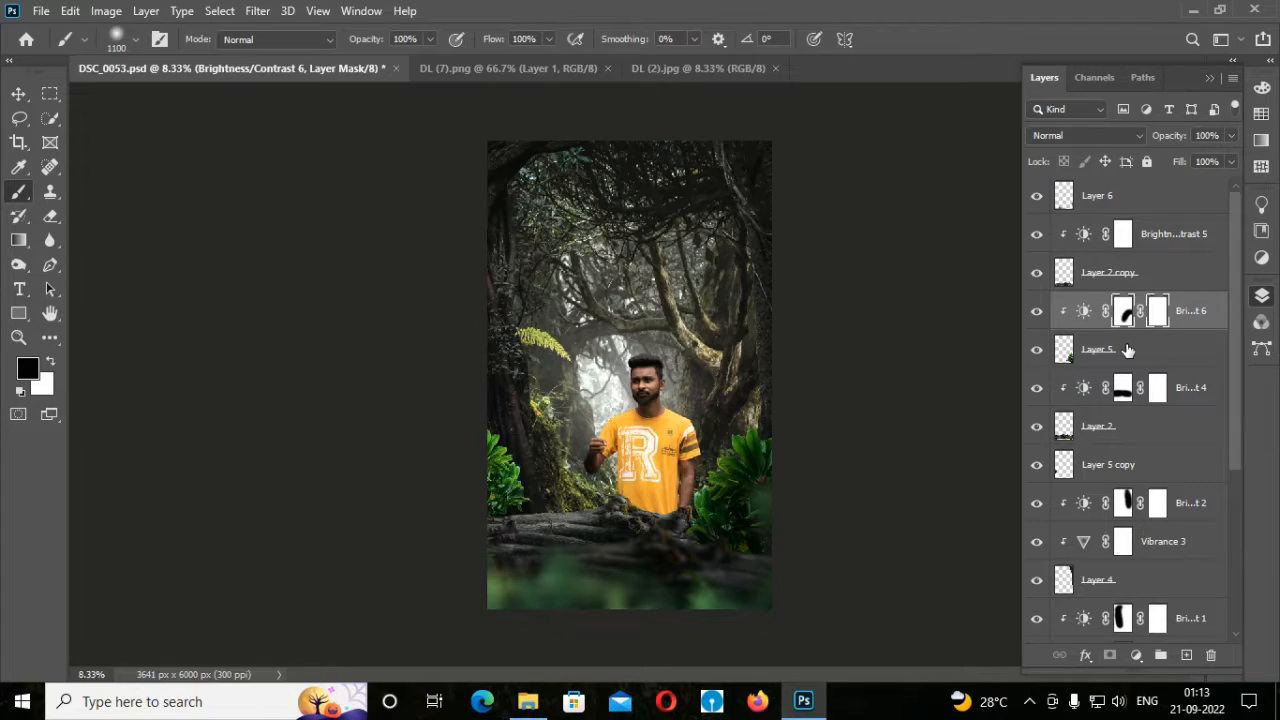
- Darken the left-hand plant with a clipped Brightness/Contrast at brightness about -99, and mask the effect off its inner side with black
scroll(1128, 349, down, 3)
click(1100, 322)
click(1136, 655)
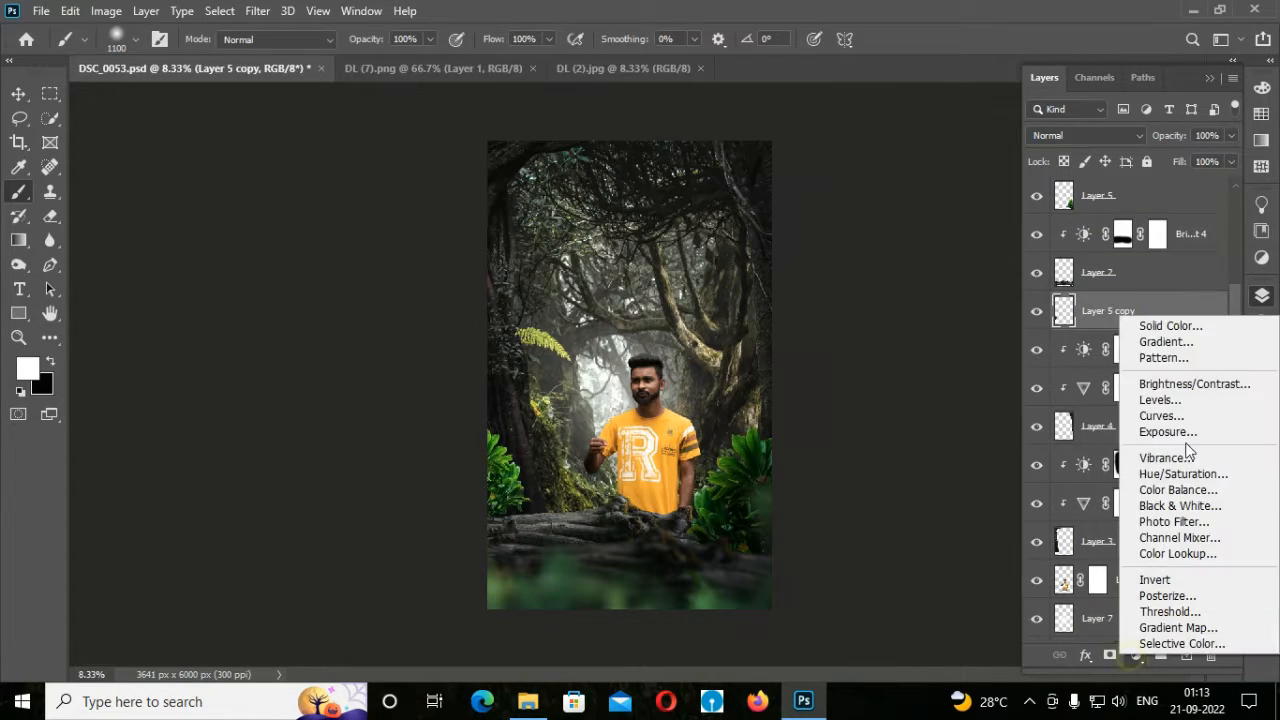
click(1148, 380)
drag(1062, 317, 1008, 329)
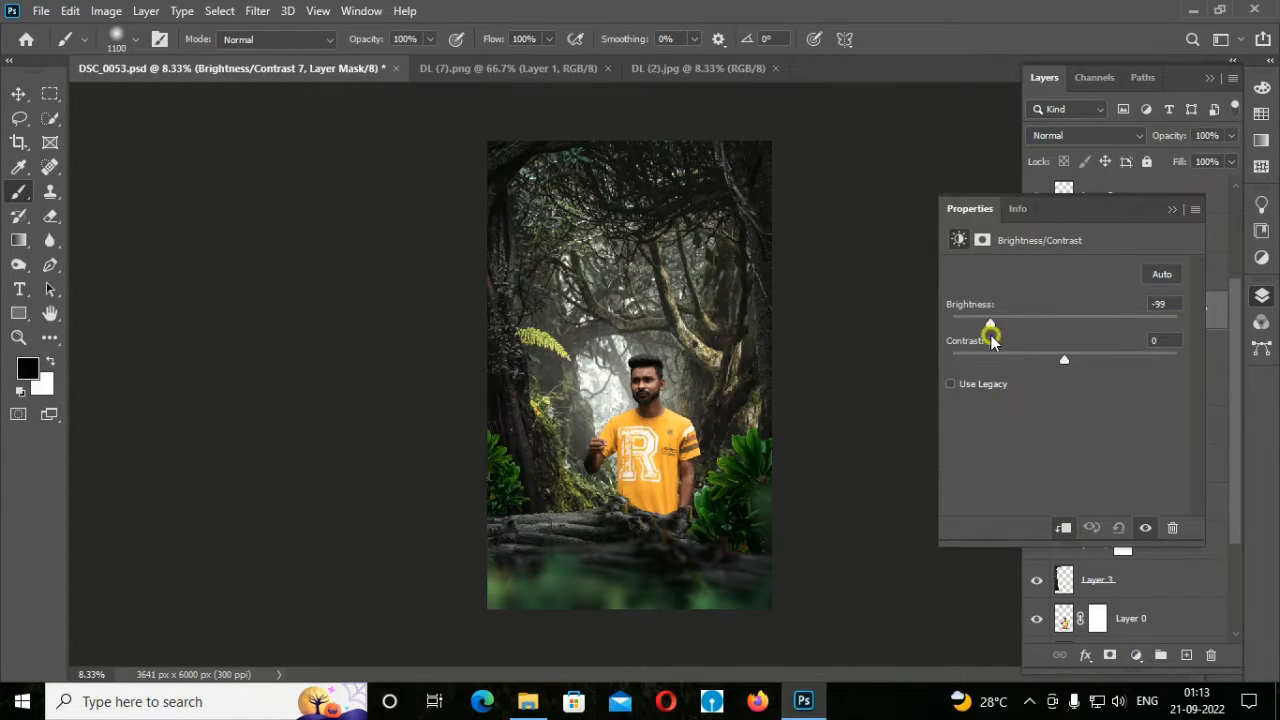
click(1171, 210)
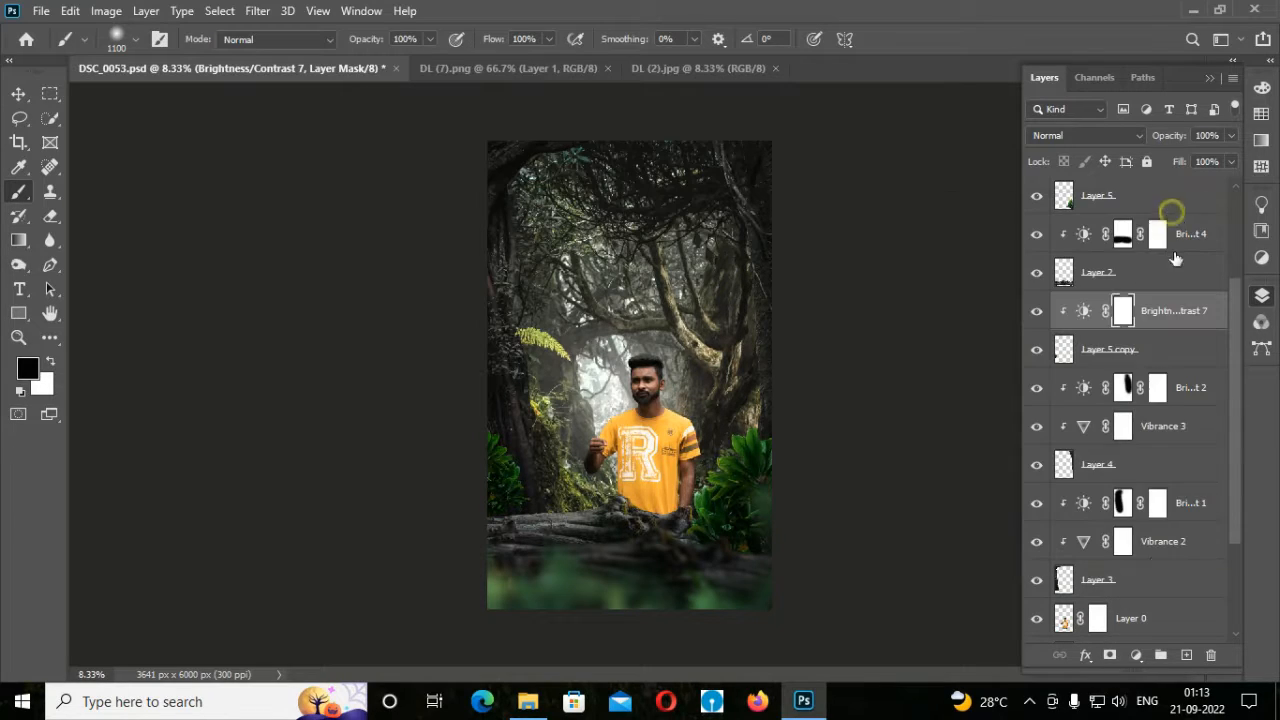
click(1109, 655)
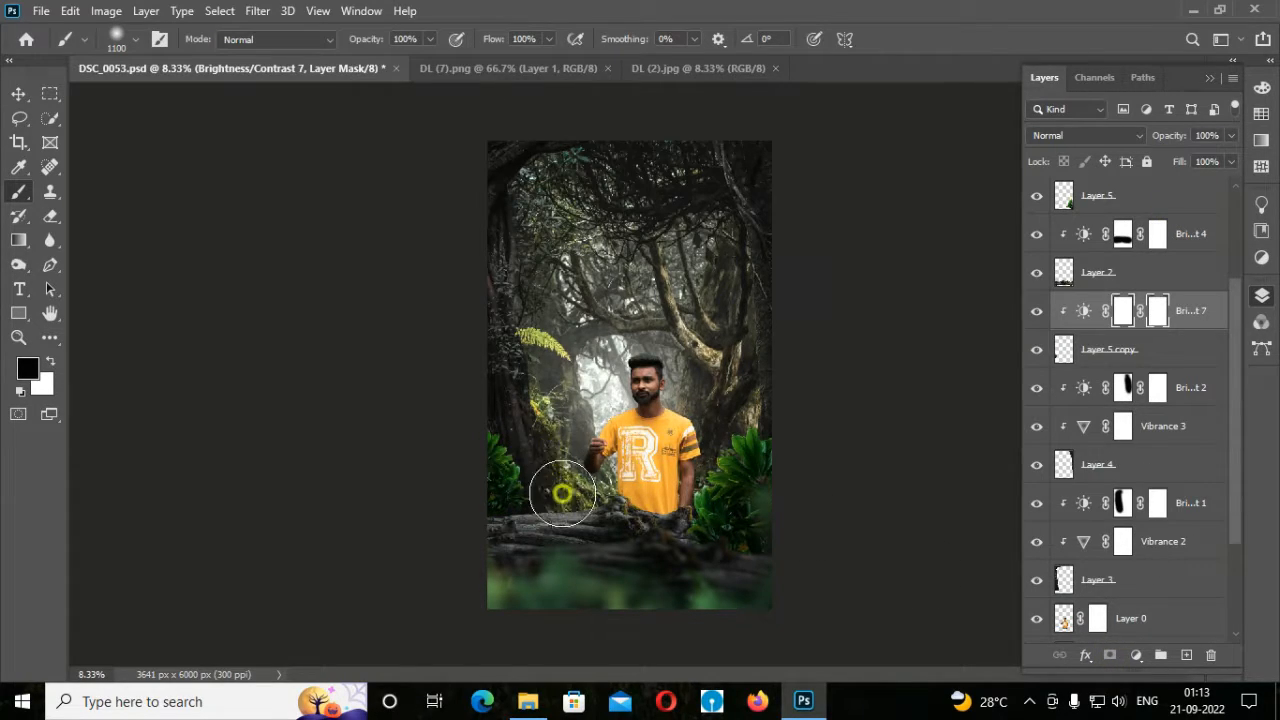
click(547, 436)
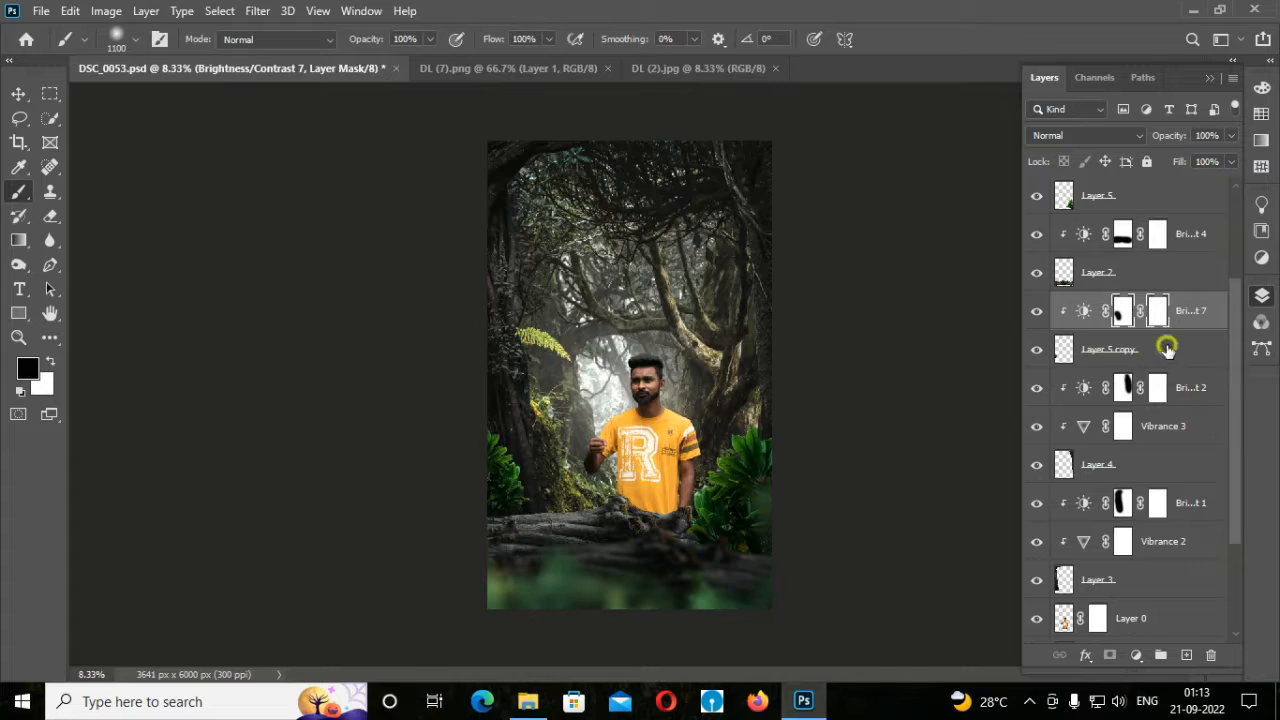
- Add a clipped Vibrance adjustment to the left-hand plant (Layer 5 copy) and lower its vibrance to about -24
click(1167, 347)
click(1136, 655)
click(1150, 460)
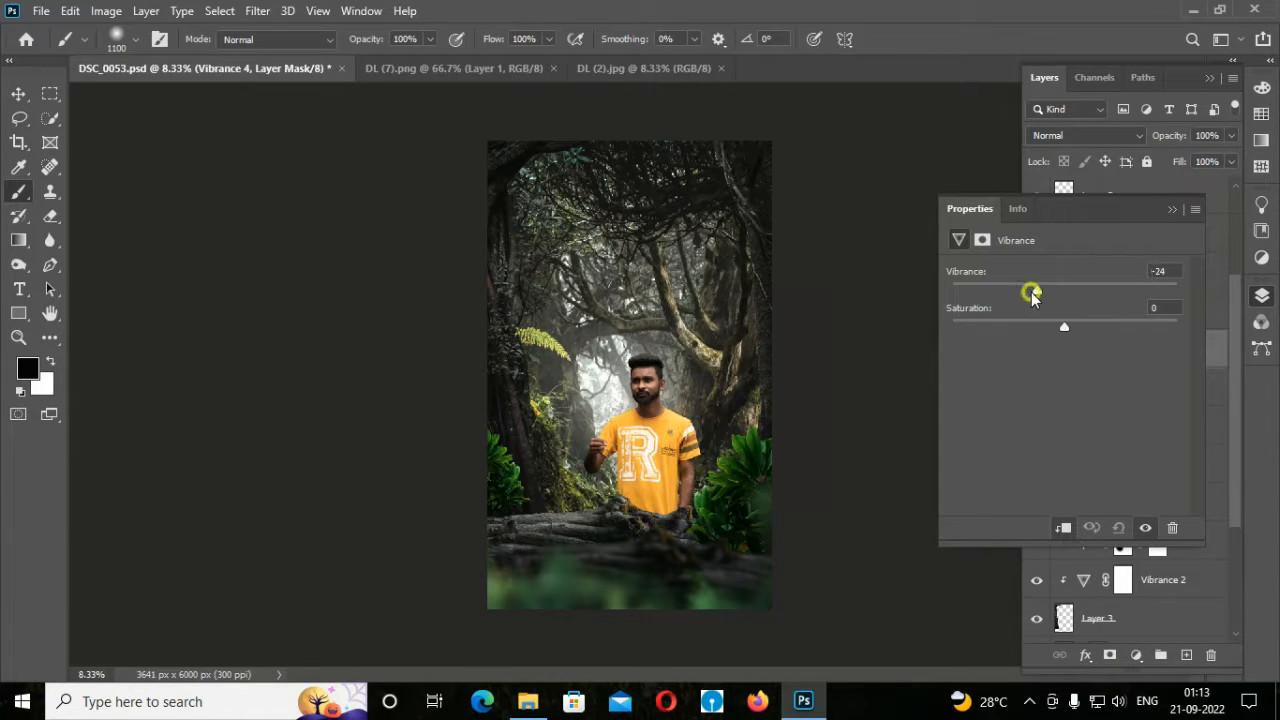
click(1173, 211)
- Add a clipped Vibrance adjustment to the right-hand plant (Layer 5) and lower its vibrance to about -43
scroll(1143, 256, up, 3)
click(1110, 349)
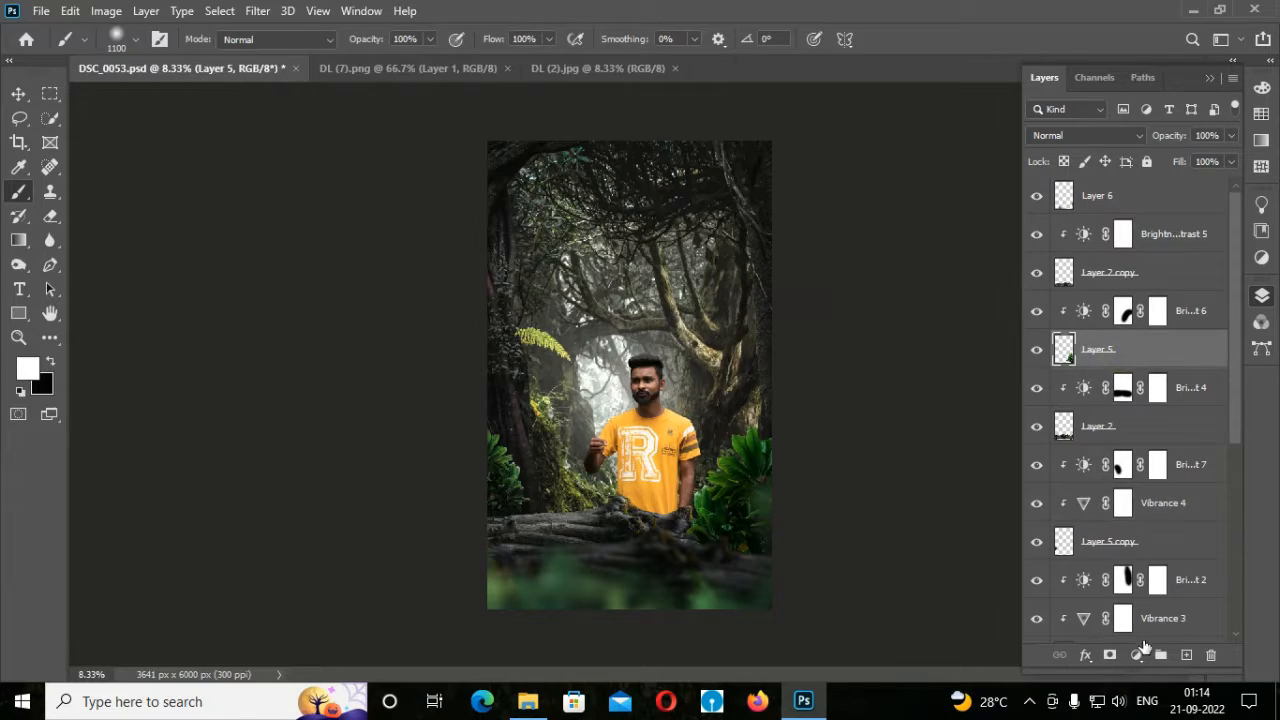
click(1136, 655)
click(1120, 460)
drag(1064, 289, 1023, 290)
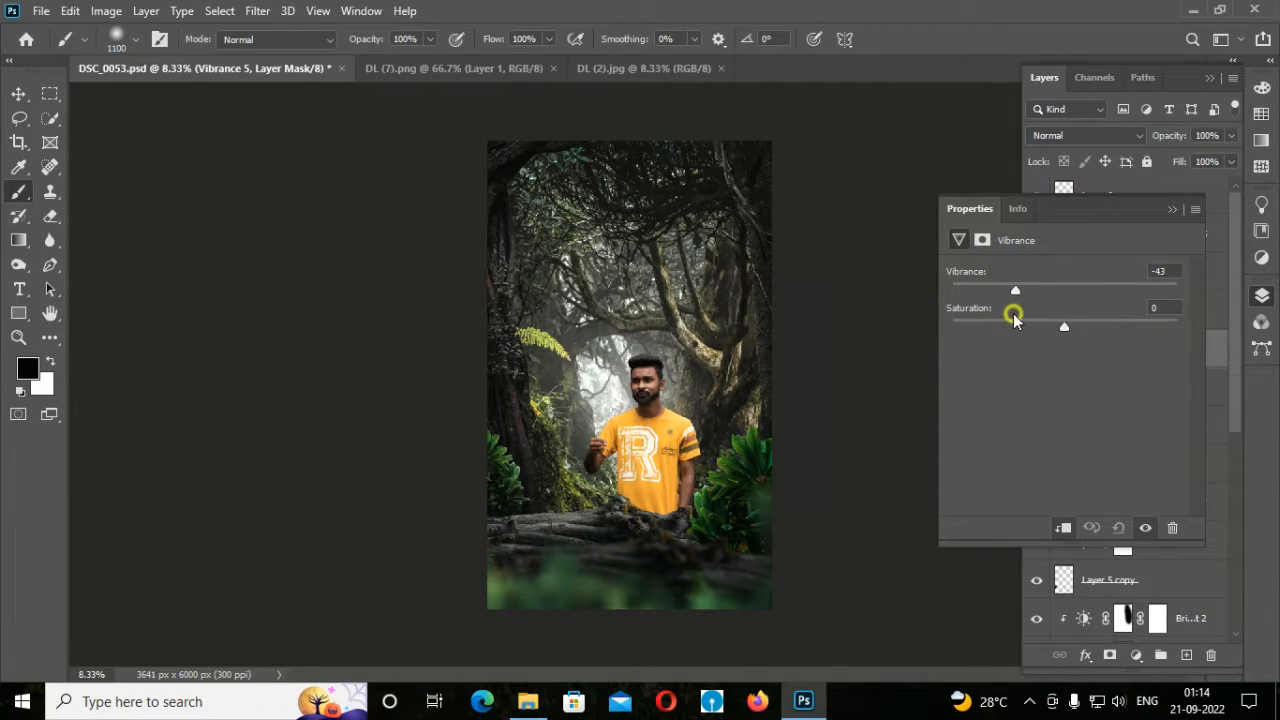
click(1168, 209)
- Group the man, the glow layer, the forest background and the background's two adjustment layers
scroll(1120, 397, down, 5)
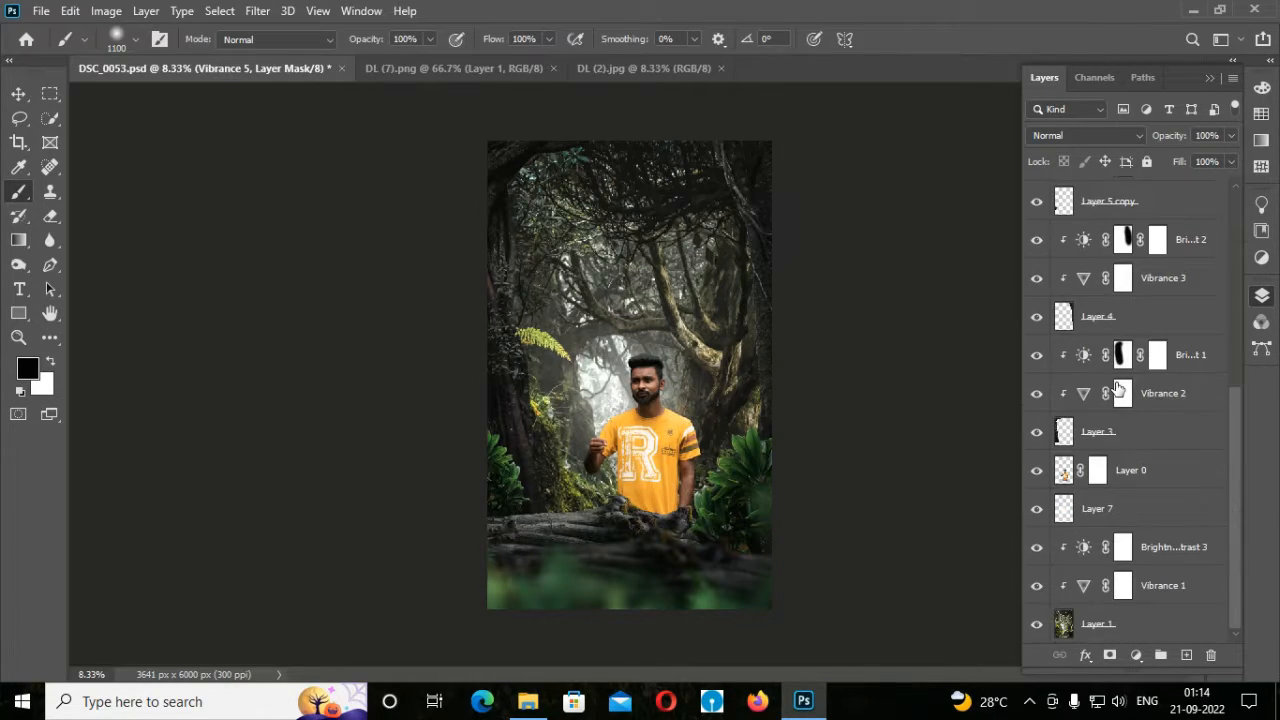
click(1142, 468)
ctrl+click(1140, 508)
ctrl+click(1146, 551)
ctrl+click(1148, 593)
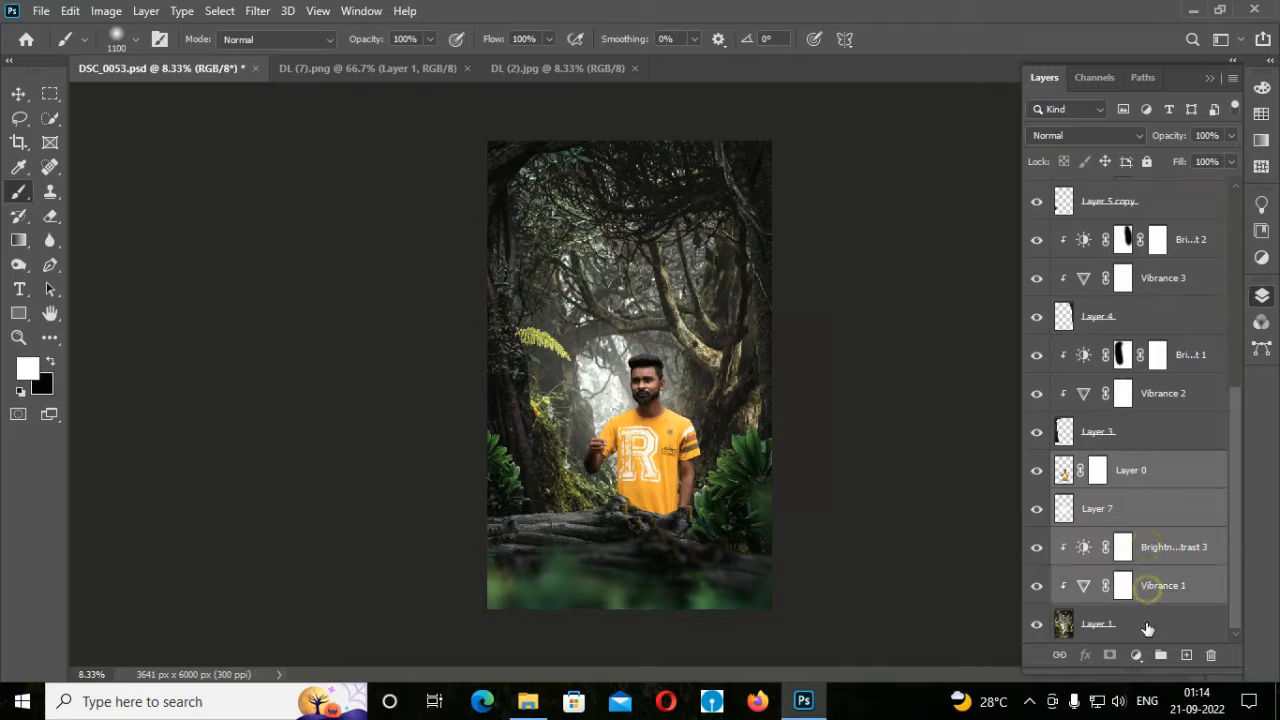
ctrl+click(1148, 627)
click(1160, 657)
- Group all remaining trunk, log, plant and blurred foreground layers with their adjustments, from Layer 3 up to Layer 6
click(1150, 602)
ctrl+click(1165, 562)
ctrl+click(1172, 523)
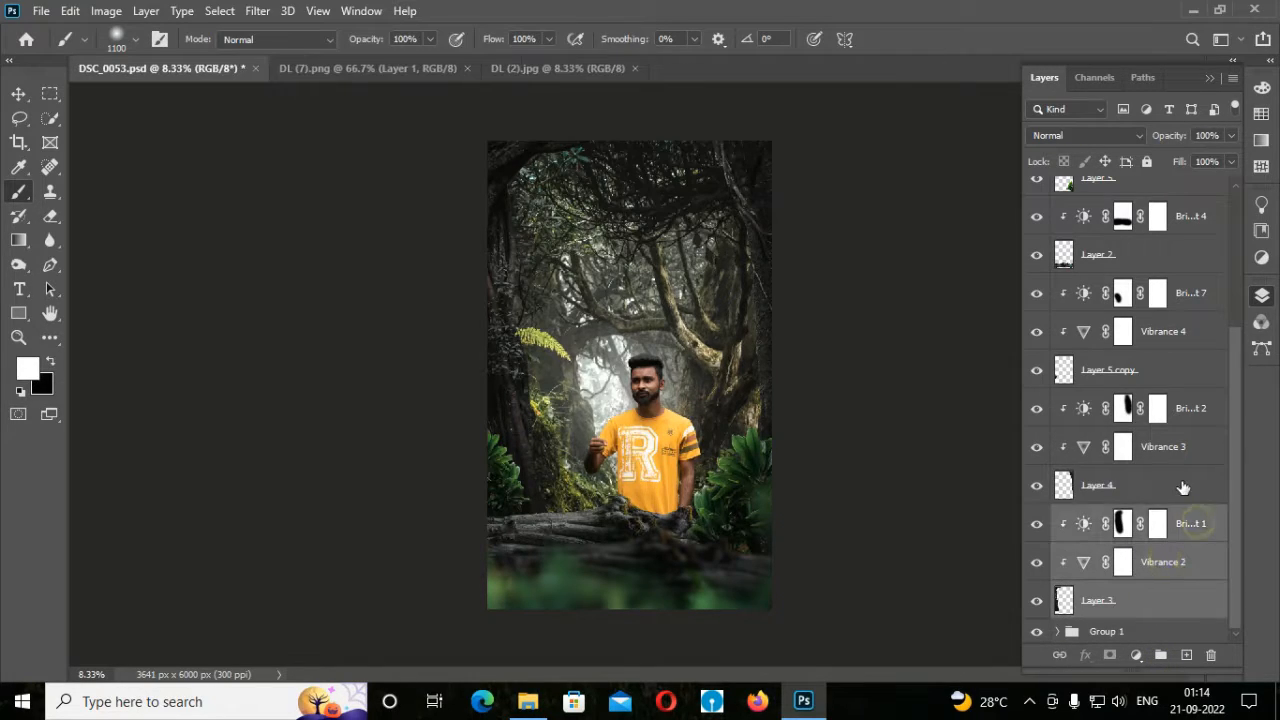
ctrl+click(1185, 486)
ctrl+click(1196, 447)
ctrl+click(1198, 410)
ctrl+click(1196, 372)
ctrl+click(1194, 333)
ctrl+click(1194, 294)
ctrl+click(1190, 256)
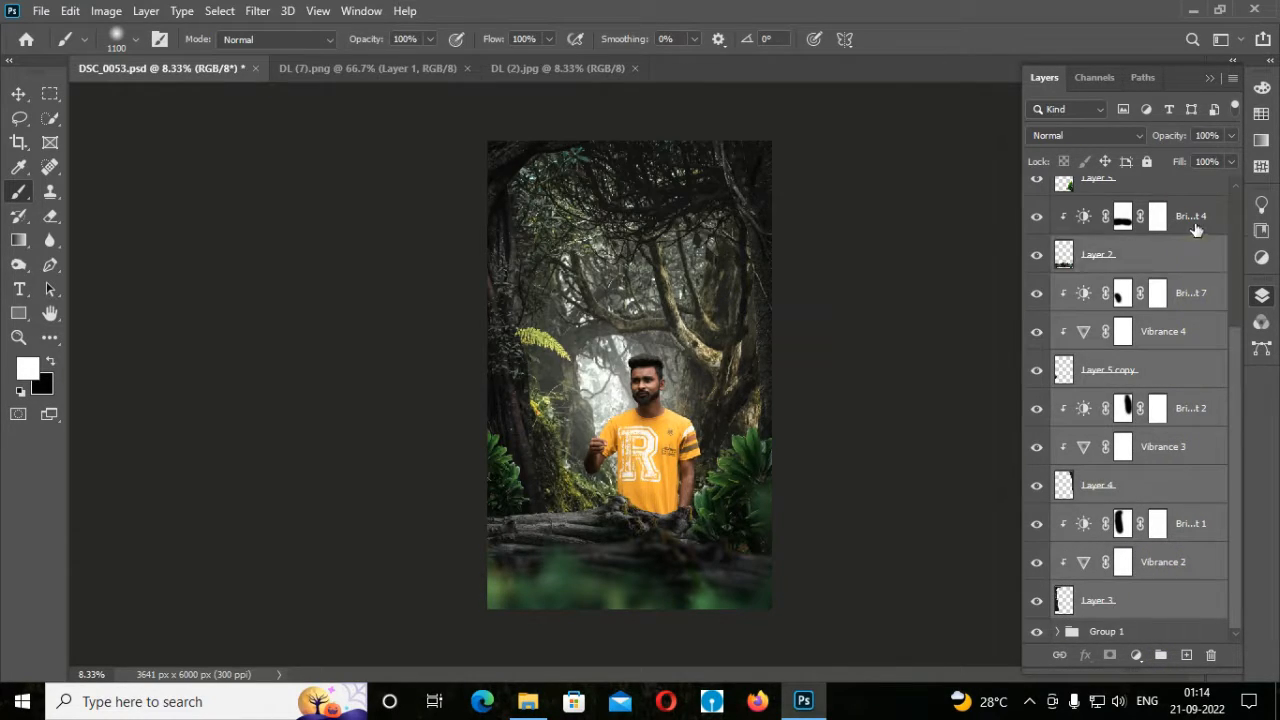
ctrl+click(1190, 218)
drag(1237, 356, 1234, 191)
ctrl+click(1190, 390)
ctrl+click(1198, 347)
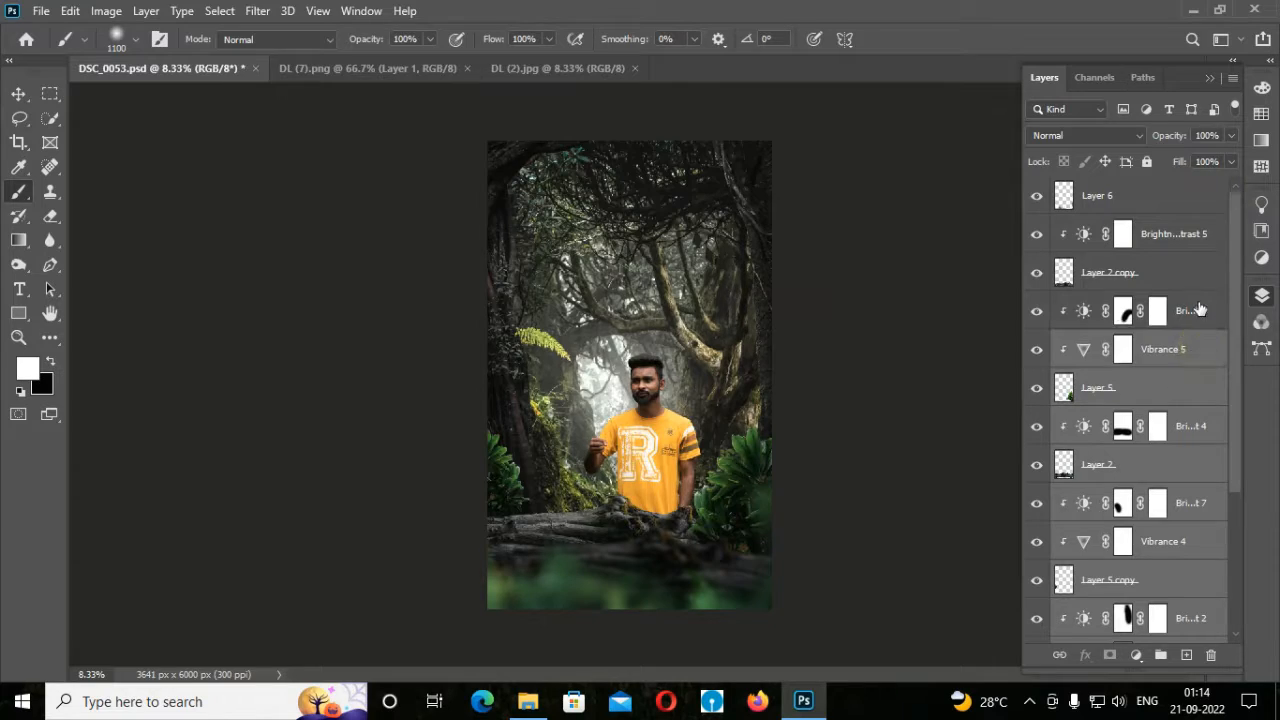
ctrl+click(1200, 310)
ctrl+click(1196, 273)
ctrl+click(1195, 233)
ctrl+click(1190, 195)
click(1160, 655)
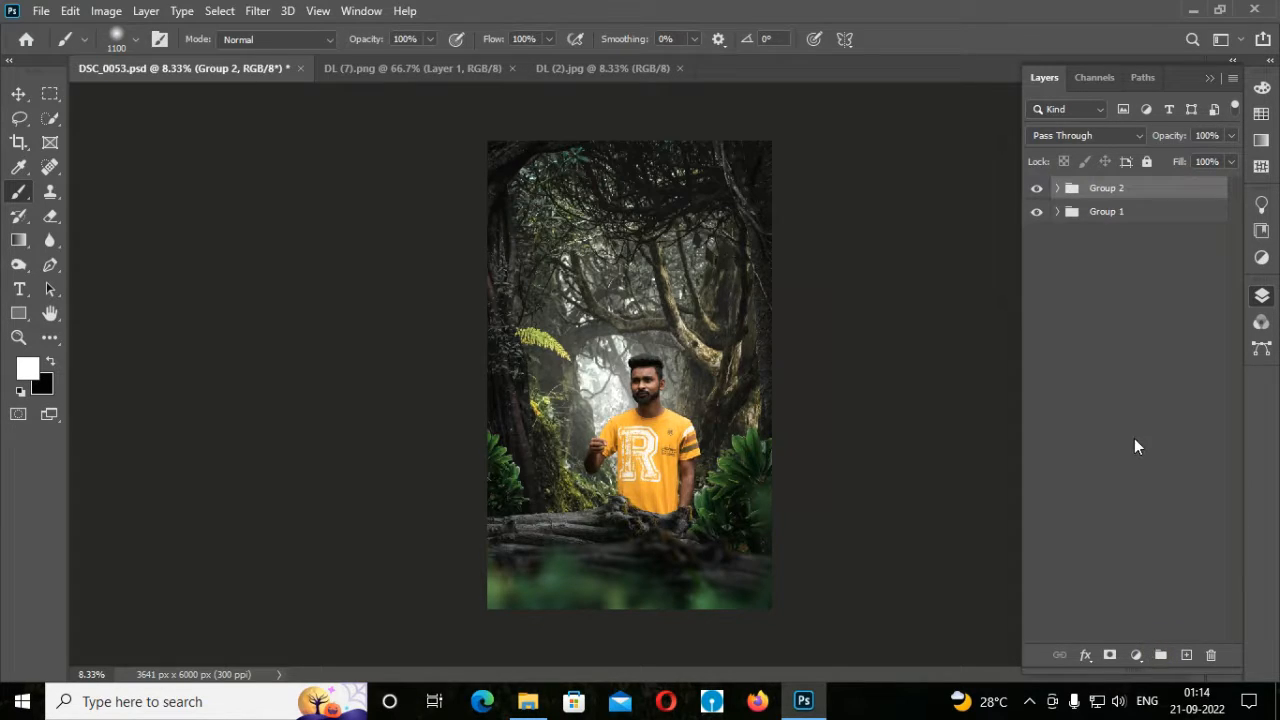
- Compare the composite with the foreground elements group hidden and shown
click(1037, 189)
click(1037, 189)
click(1037, 189)
click(1037, 189)
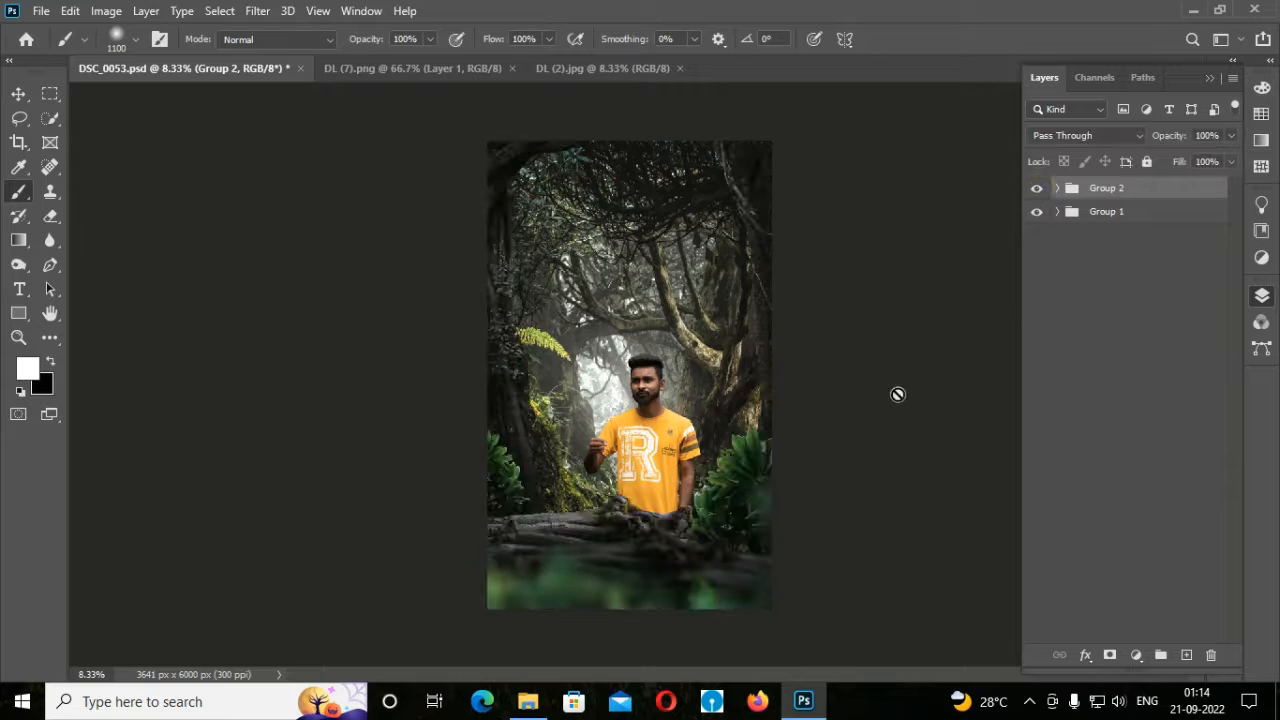
- Bring the burning torch from DL (7).png into DSC_0053.psd as a layer above both groups, placed over the man
click(20, 94)
key(ctrl+plus)
key(ctrl+plus)
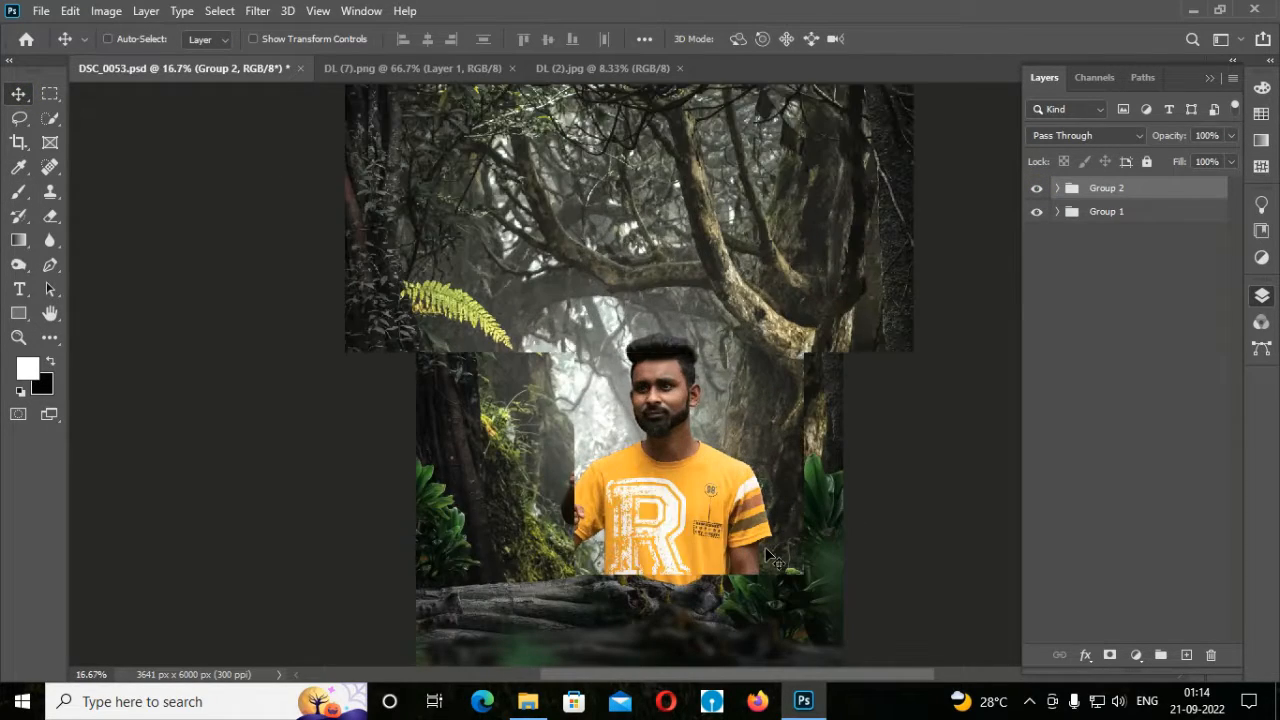
key(ctrl+minus)
key(ctrl+minus)
click(408, 69)
drag(605, 370, 639, 454)
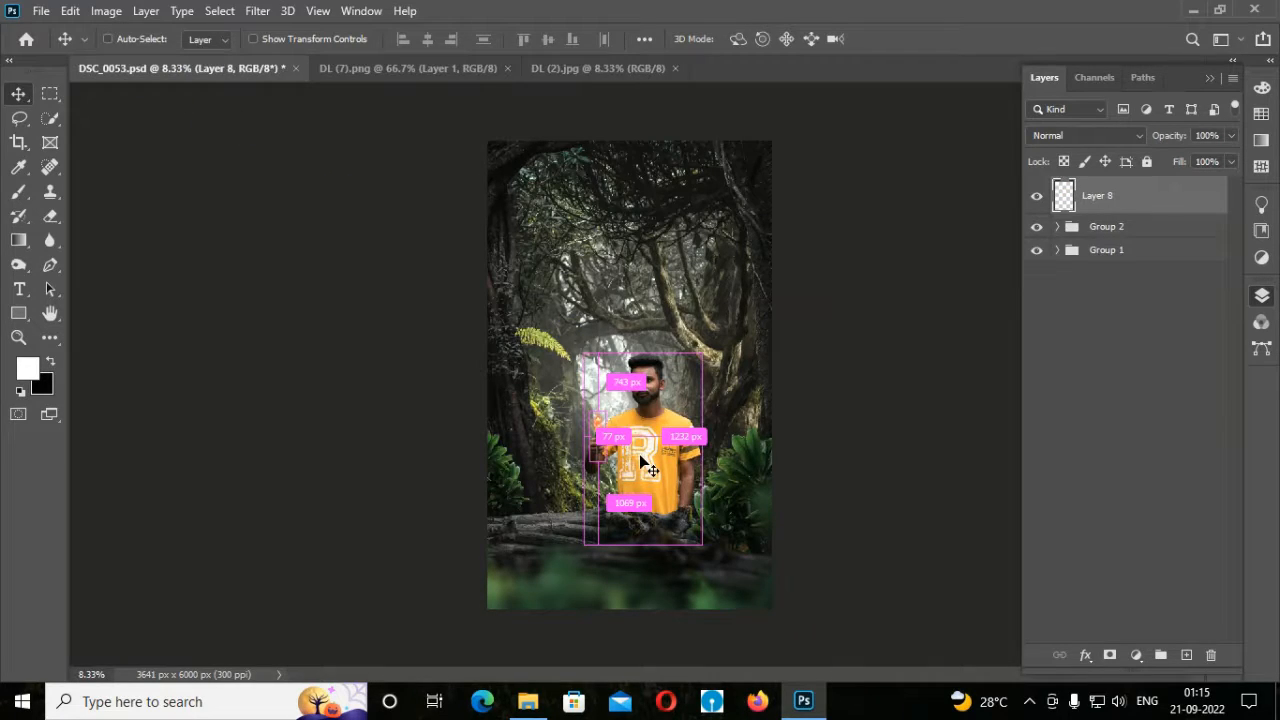
- Scale the torch up and position its shaft over the man's raised fist
key(ctrl+t)
drag(606, 411, 649, 300)
drag(640, 380, 628, 396)
key(Return)
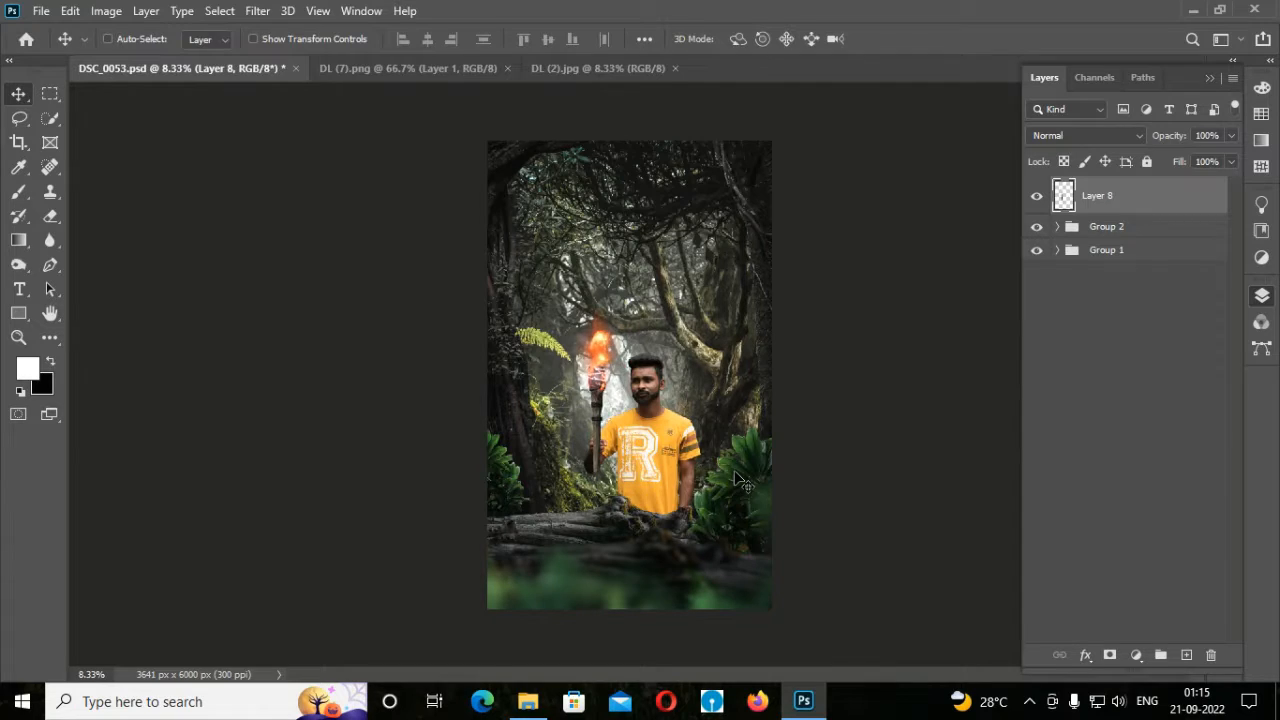
- Close the DL (7).png torch source document
key(ctrl+plus)
key(ctrl+plus)
key(ctrl+plus)
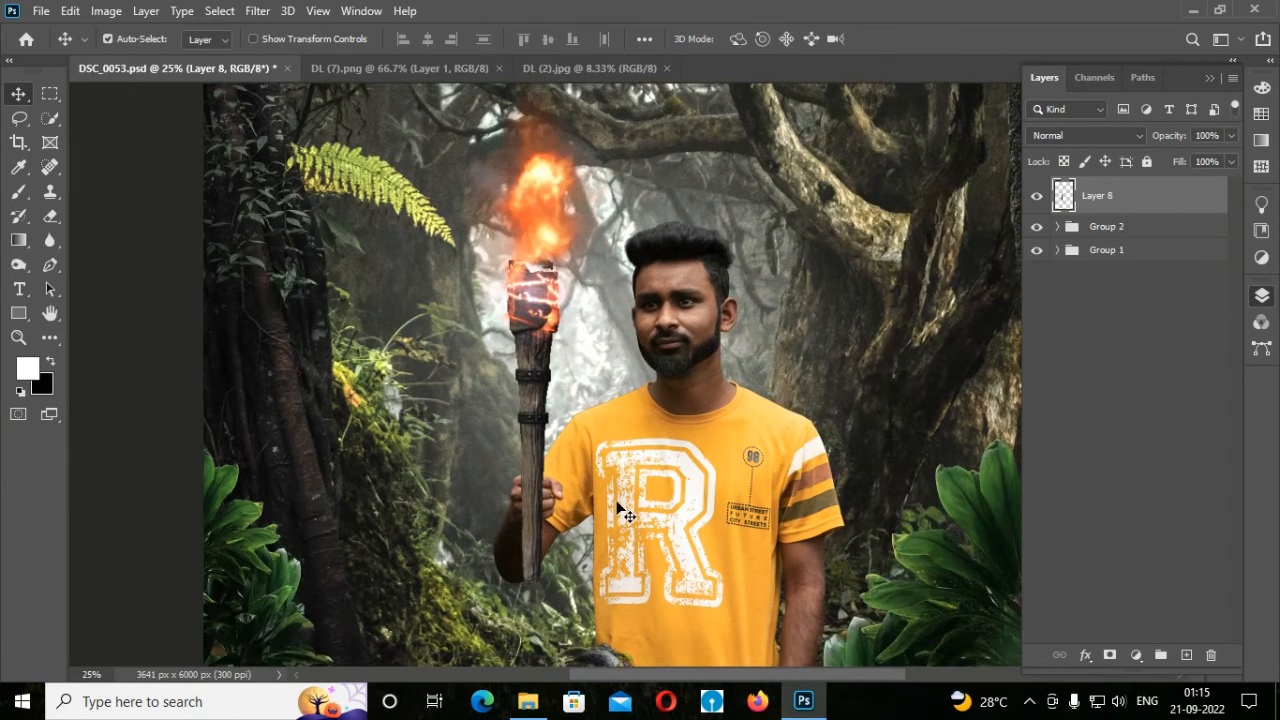
key(ctrl+plus)
key(ctrl+plus)
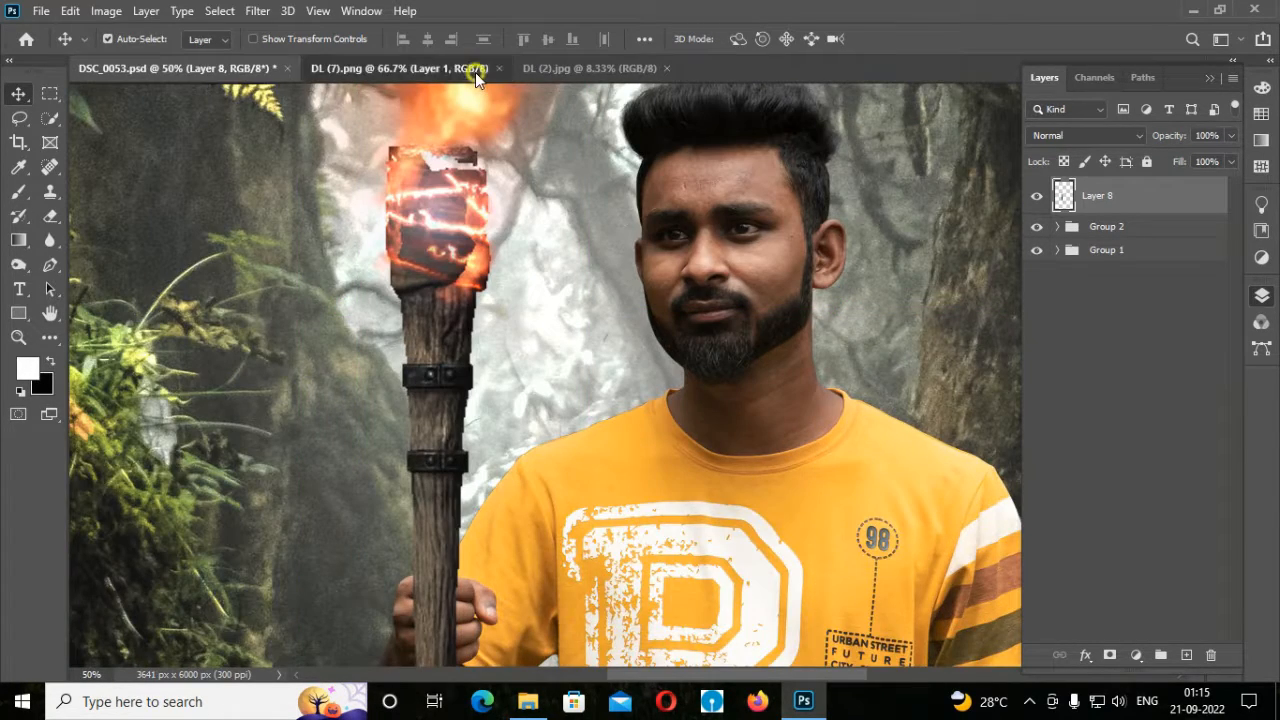
click(475, 72)
click(498, 68)
click(1261, 295)
- Lower the torch layer's opacity to 46% to see the man's fist through the shaft
drag(1198, 369, 1193, 422)
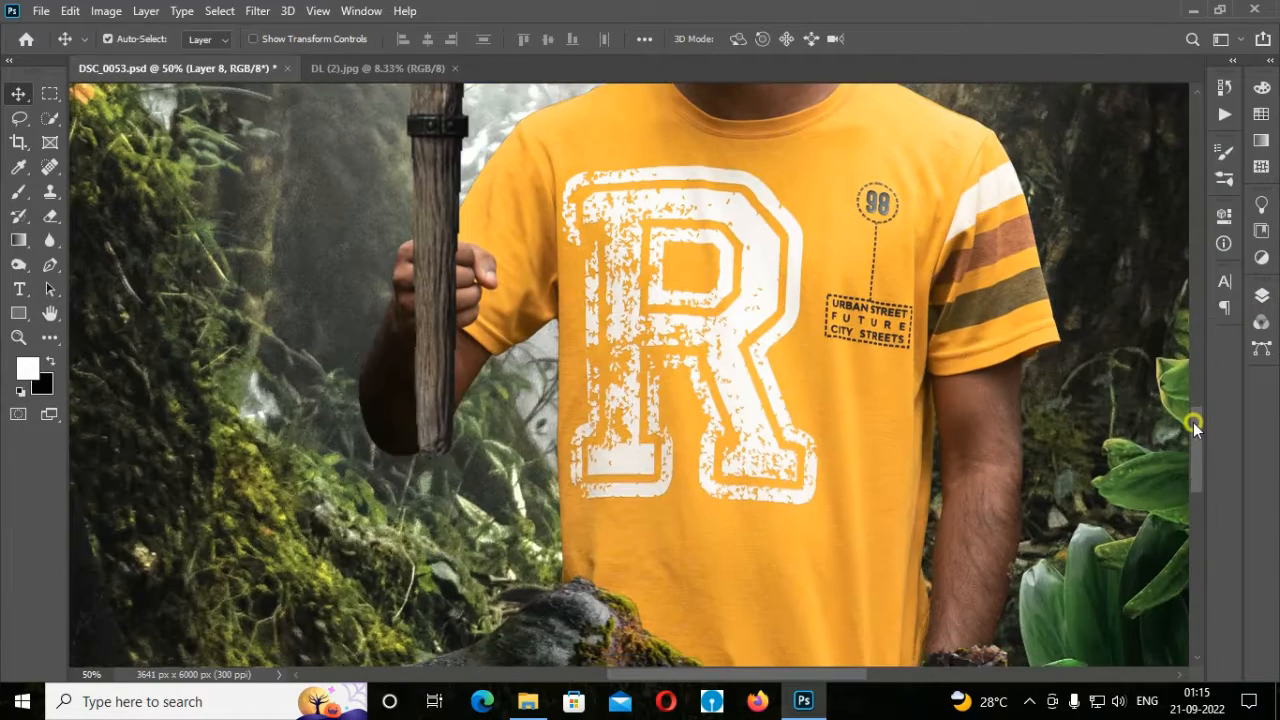
key(ctrl+plus)
key(ctrl+plus)
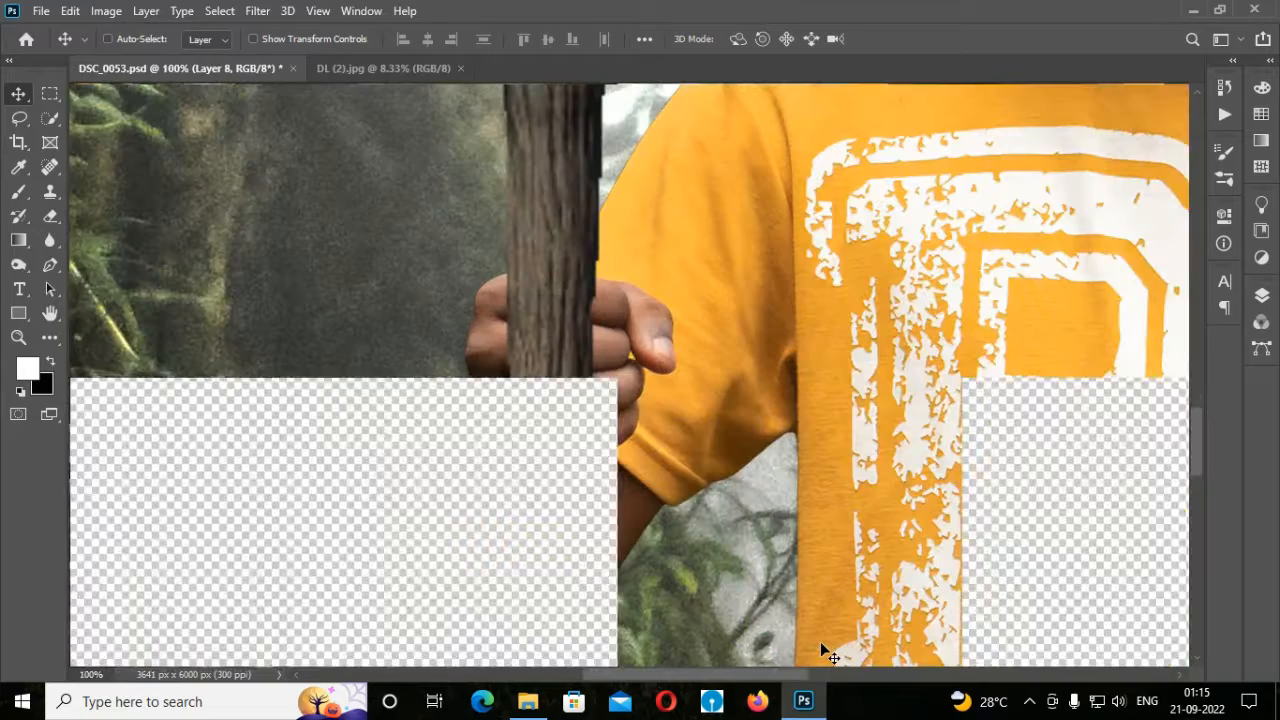
key(ctrl+plus)
drag(1176, 137, 1130, 140)
- Add a mask to the torch layer and hide the shaft over the fingers with a 25 px black brush at about 72% hardness
click(18, 194)
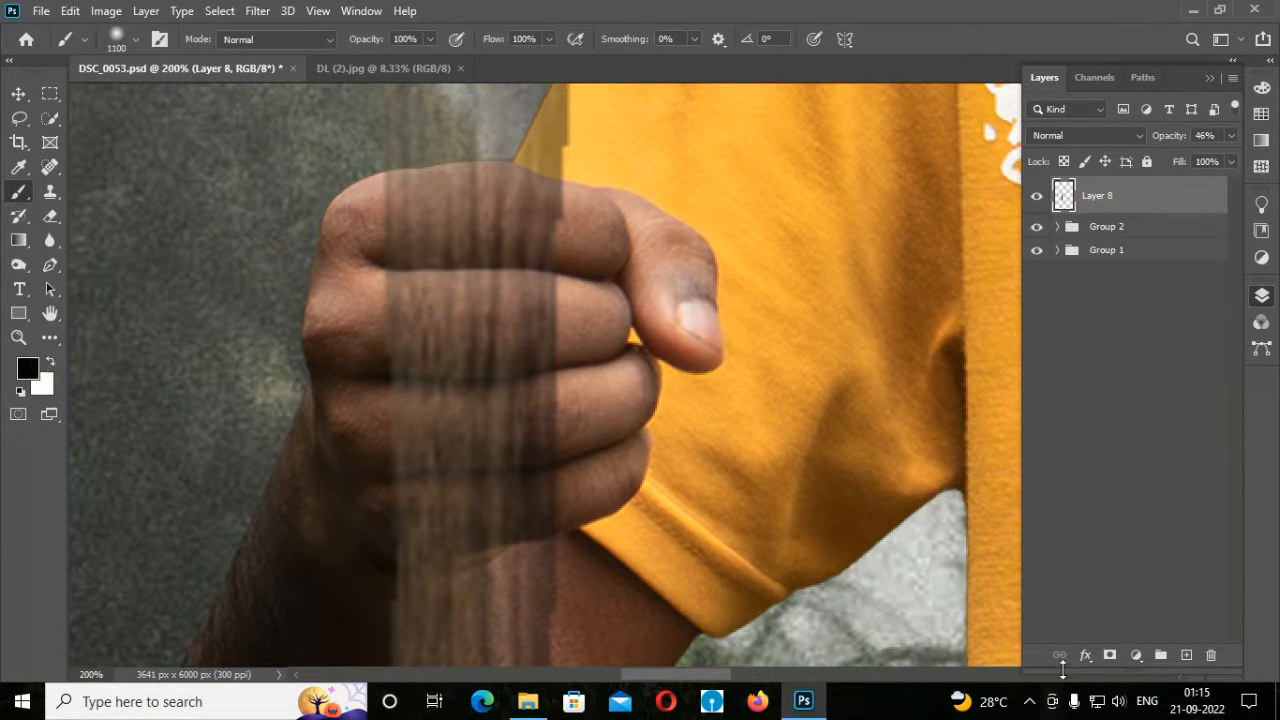
click(1109, 655)
key([)
key([)
key([)
key([)
key([)
key([)
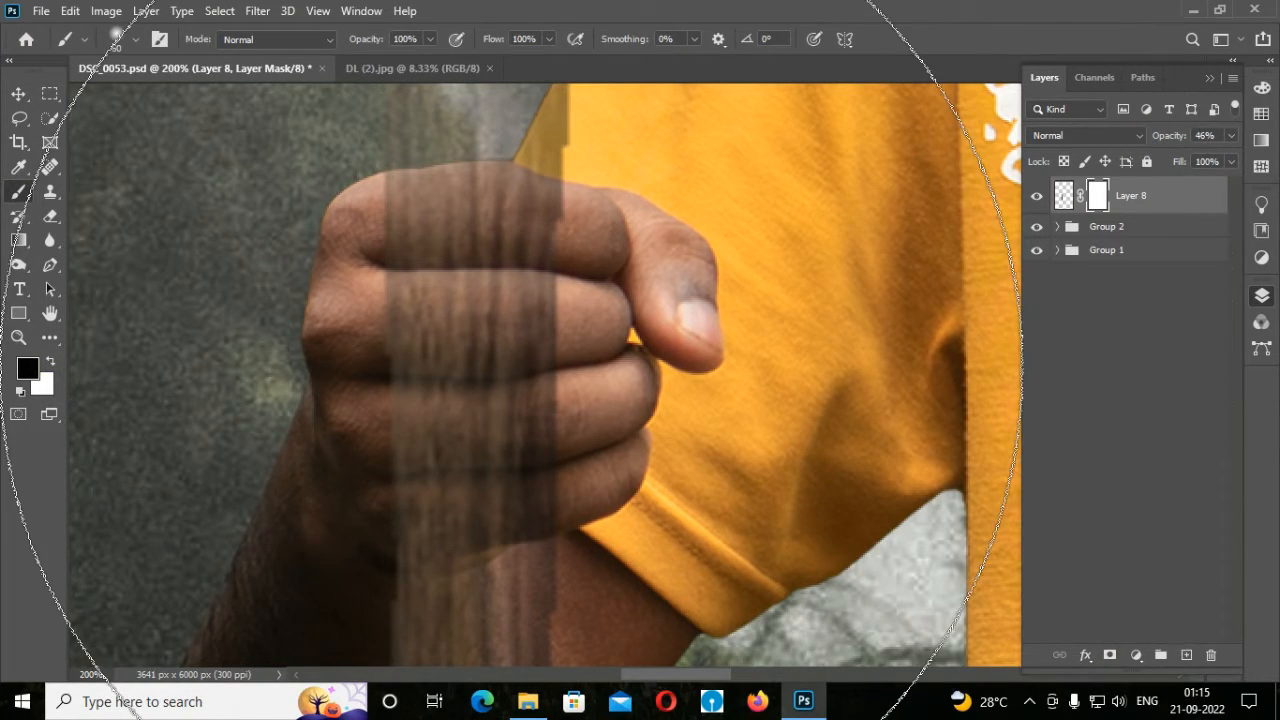
key([)
key([)
key([)
key([)
right_click(412, 290)
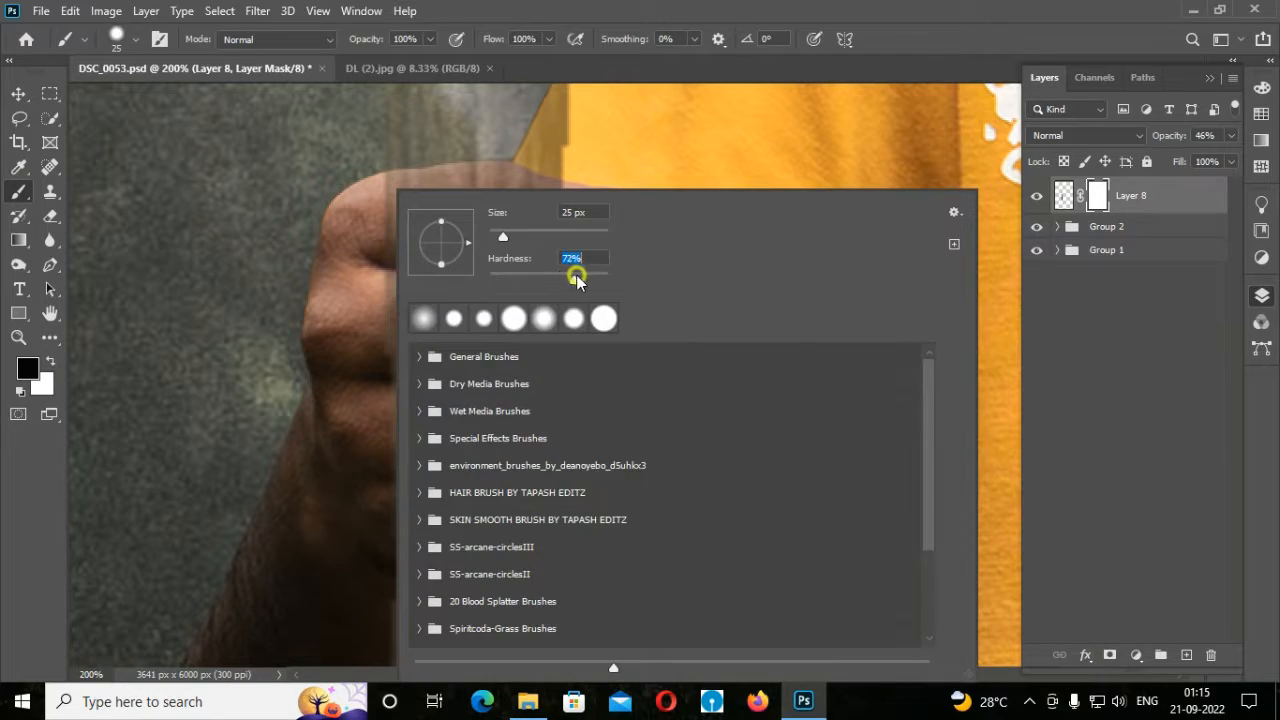
key(Return)
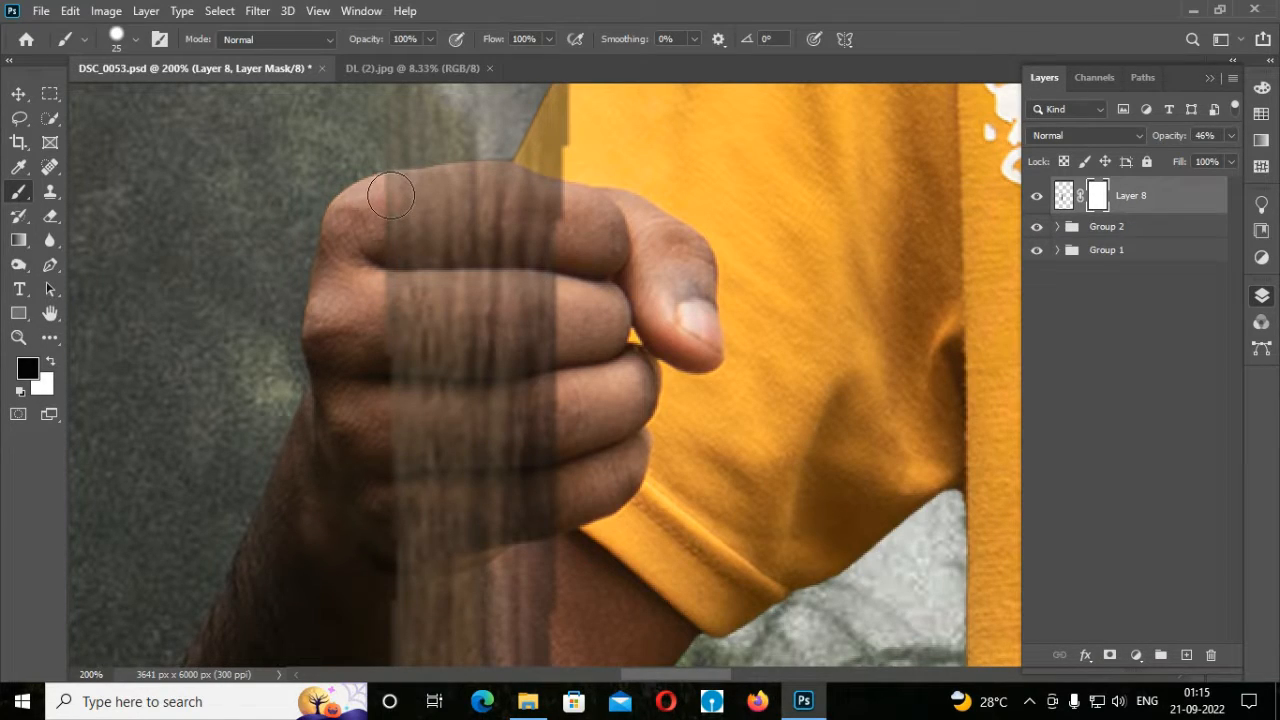
mouse_move(390, 196)
mouse_down()
mouse_move(500, 185)
mouse_move(557, 205)
mouse_move(514, 194)
mouse_move(376, 233)
mouse_move(426, 256)
mouse_move(421, 272)
mouse_move(370, 277)
mouse_move(581, 308)
mouse_move(372, 324)
mouse_move(399, 353)
mouse_move(588, 373)
mouse_move(374, 442)
mouse_move(573, 417)
mouse_move(409, 479)
mouse_move(579, 466)
mouse_move(538, 438)
mouse_move(391, 446)
mouse_up()
scroll(563, 445, down, 2)
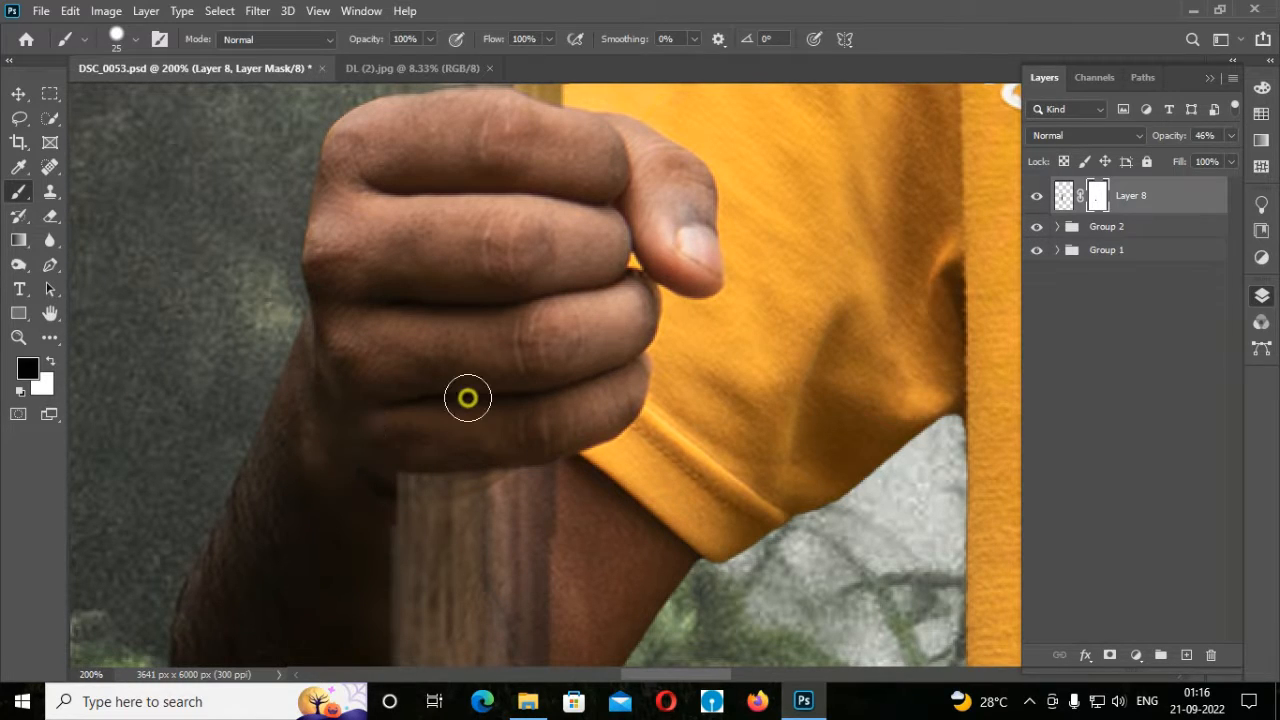
- Raise the torch layer's opacity back to 100%
drag(1179, 131, 1266, 155)
key(ctrl+minus)
key(ctrl+minus)
key(ctrl+minus)
key(ctrl+minus)
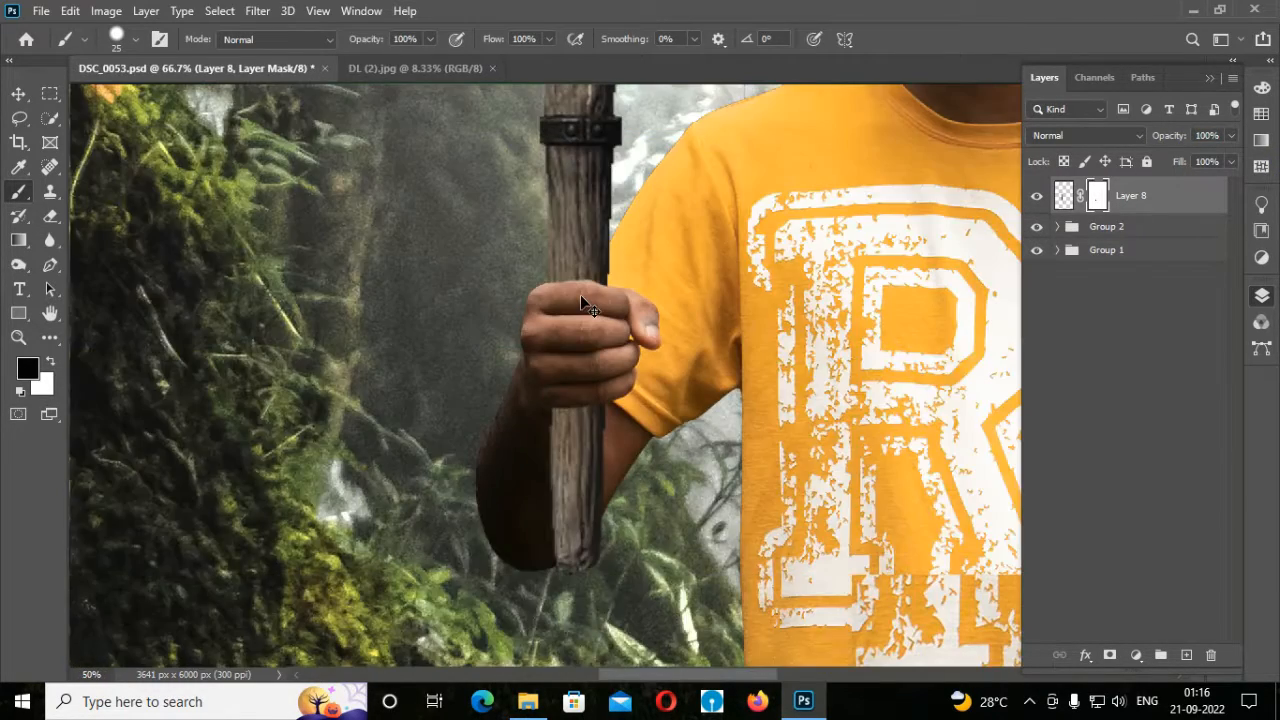
- Add a new layer clipped to the left tree layer, Layer 3, in Group 2
key(ctrl+minus)
key(ctrl+minus)
key(ctrl+minus)
key(ctrl+minus)
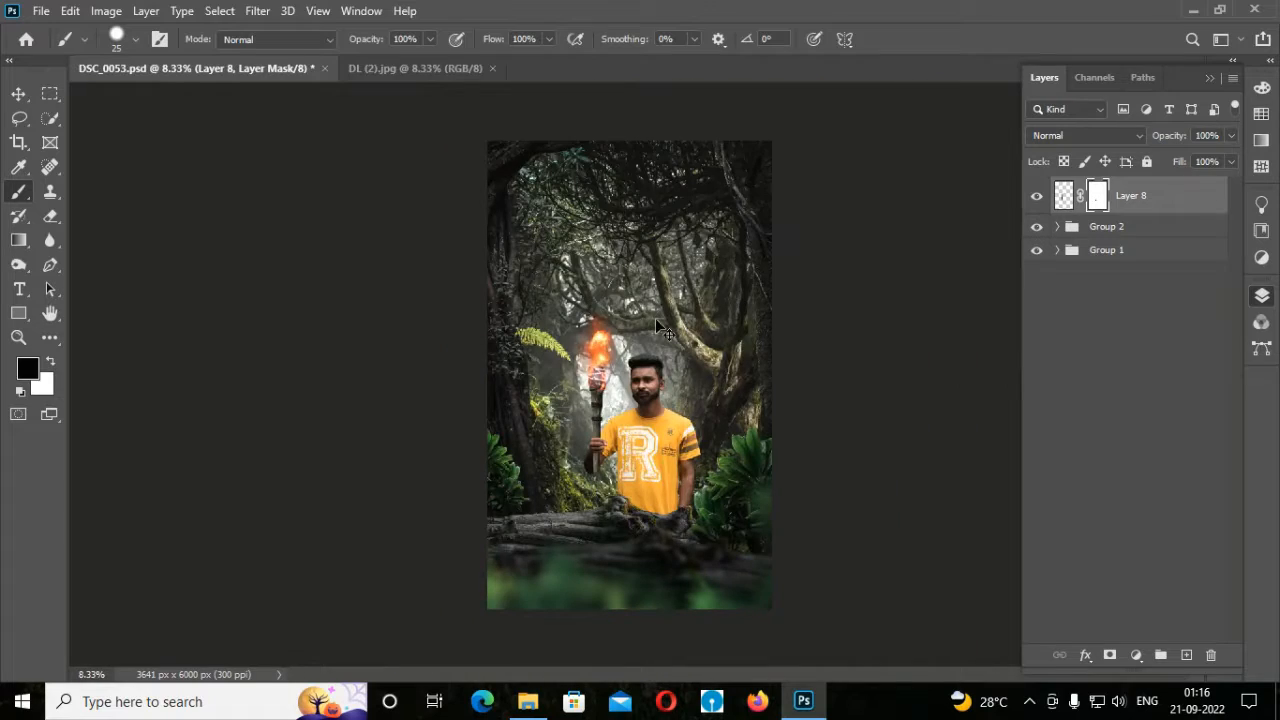
key(v)
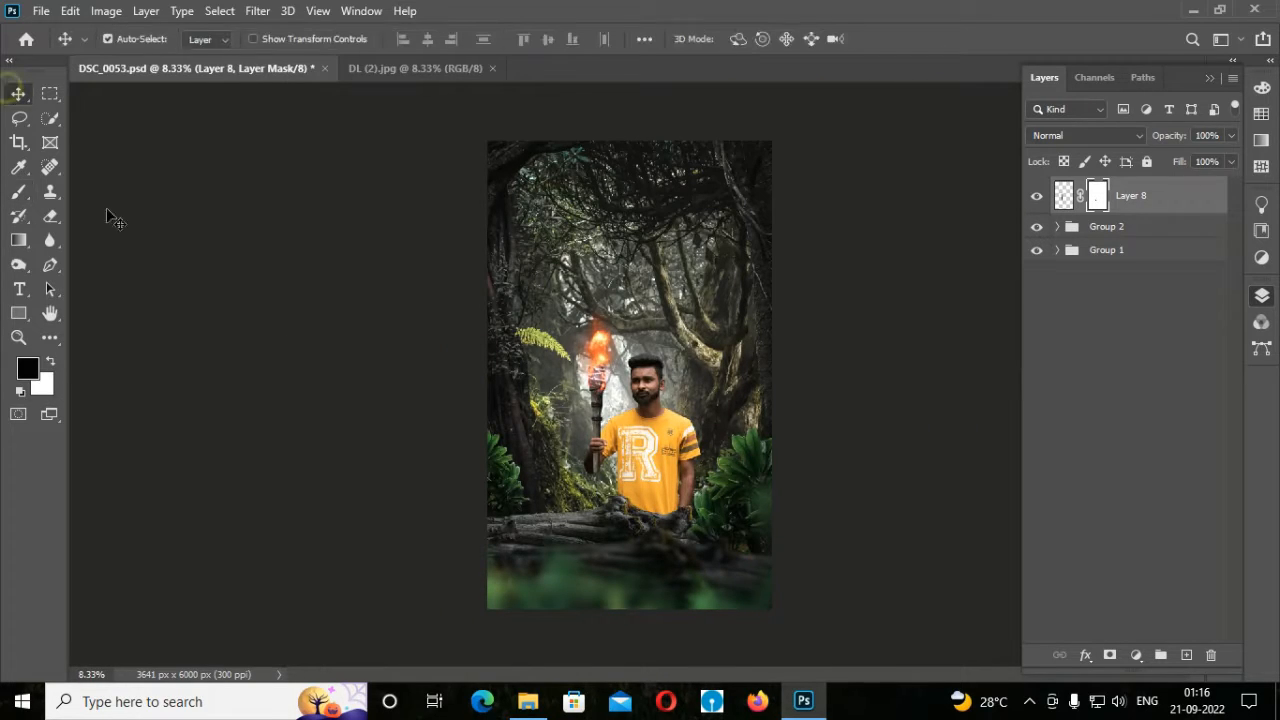
click(1058, 227)
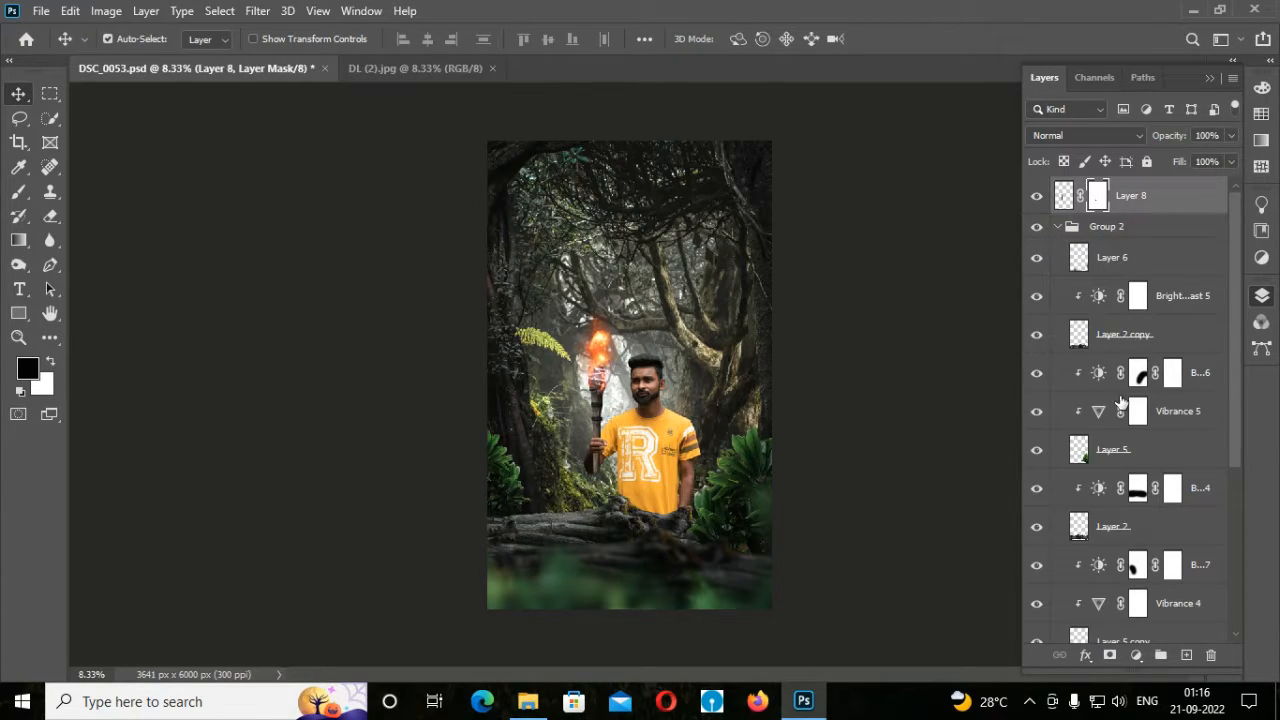
scroll(1121, 403, down, 5)
click(1113, 597)
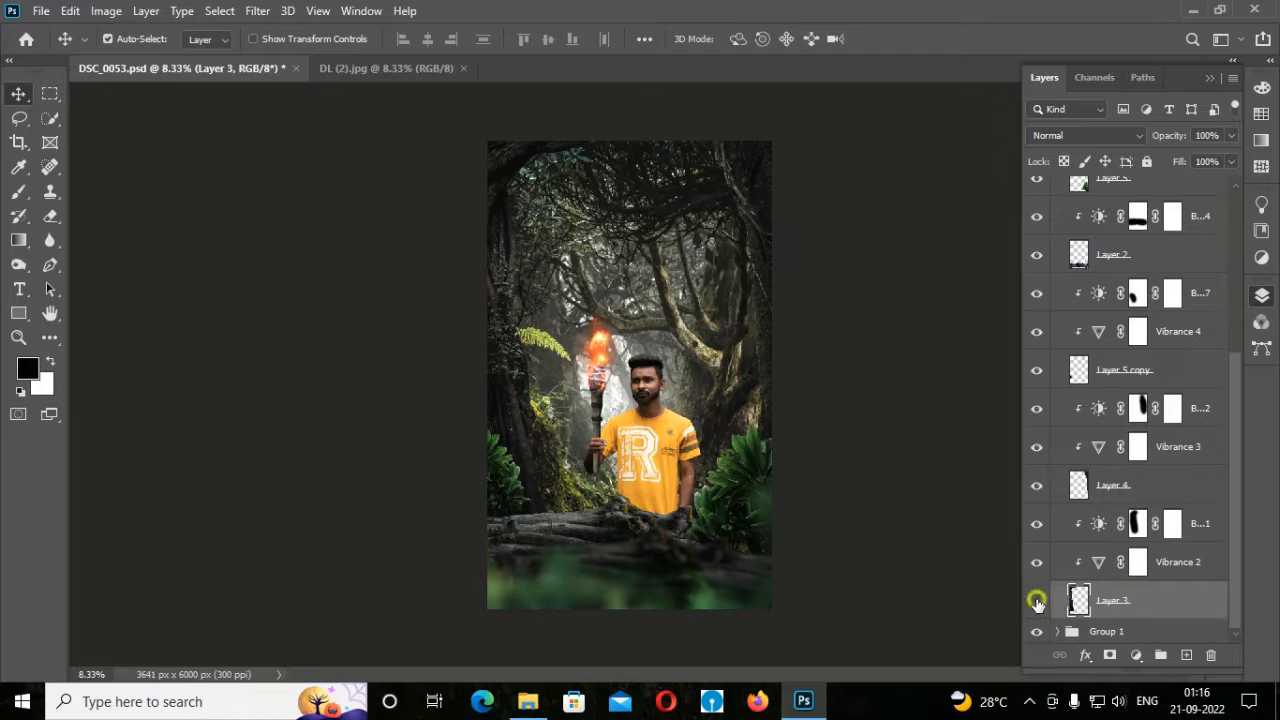
click(1186, 655)
- Set the brush colour to an orange sampled from the torch flame
key(ctrl+plus)
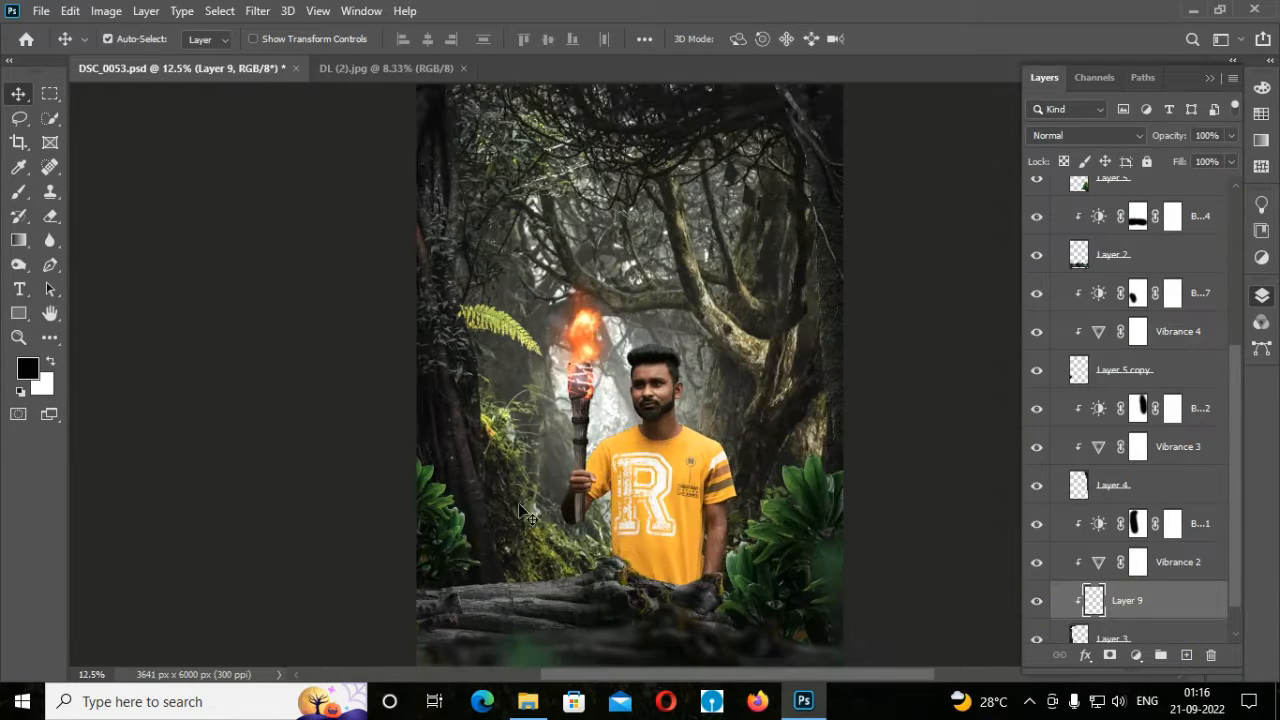
scroll(563, 531, down, 3)
scroll(506, 480, up, 1)
click(18, 191)
click(27, 369)
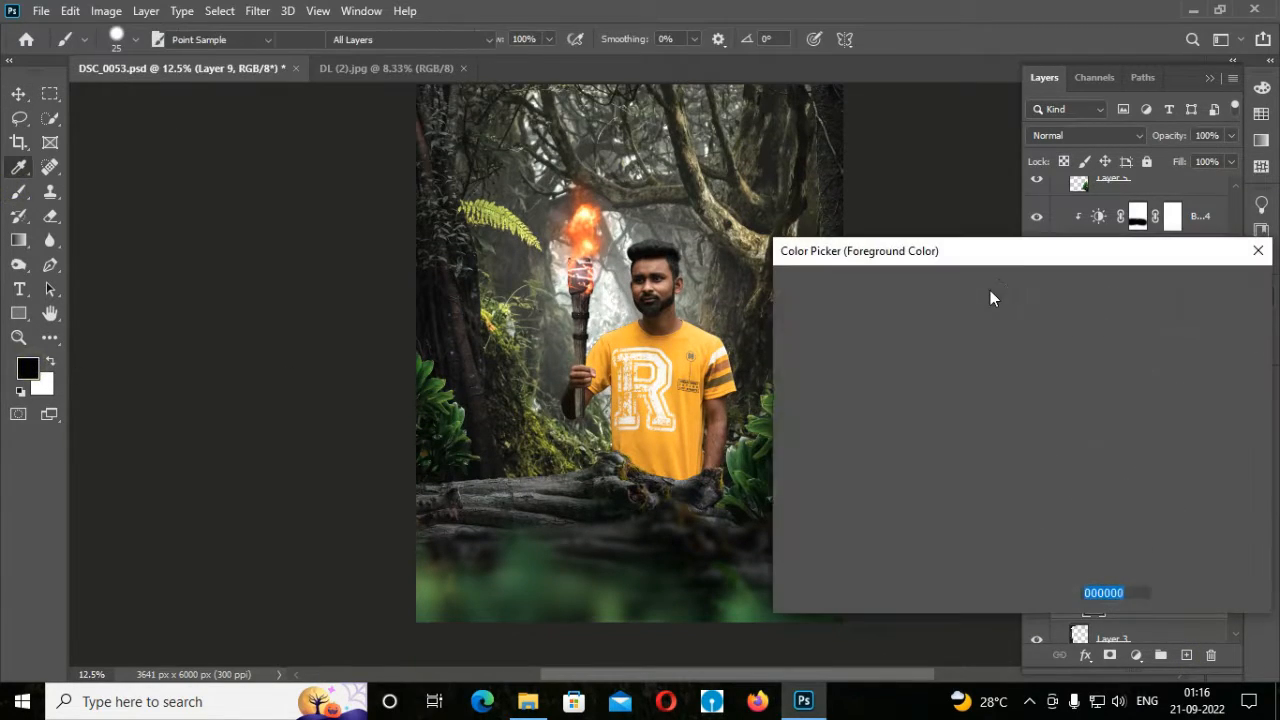
click(587, 227)
click(1218, 203)
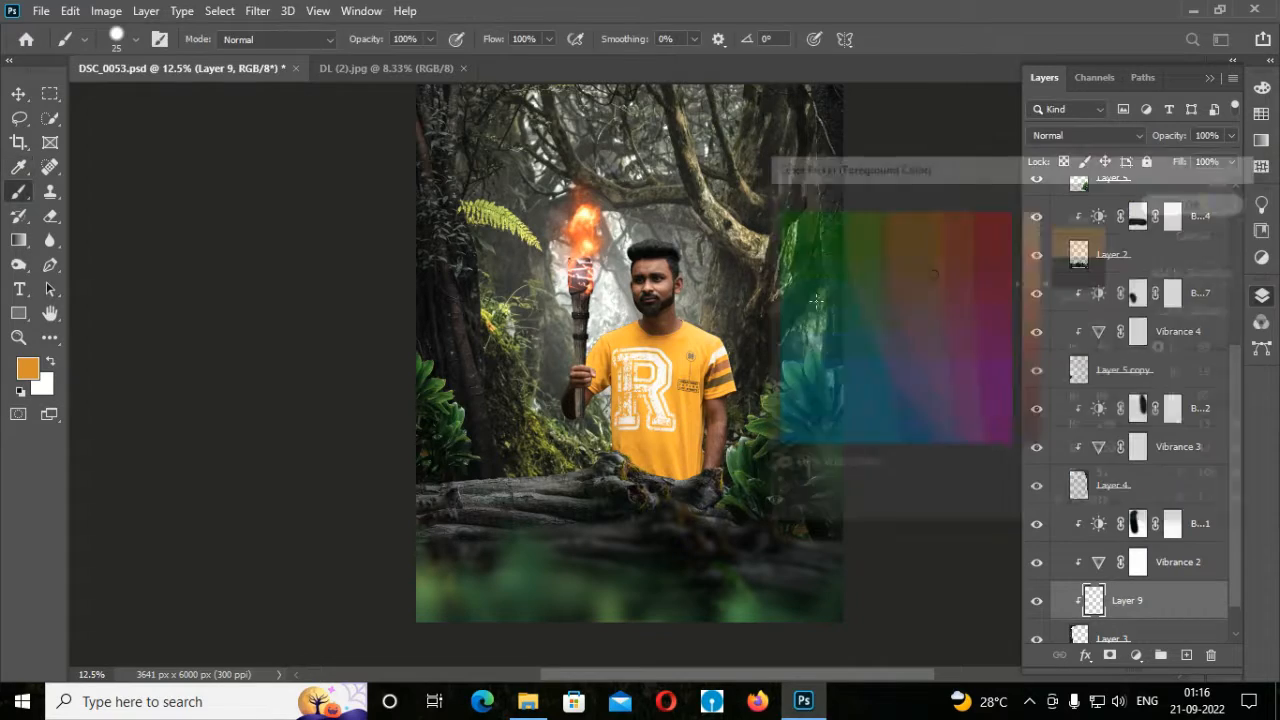
- Set up a fully soft 900 px brush and change the new clipped layer's blend mode to Screen
key(bracketleft)
right_click(621, 254)
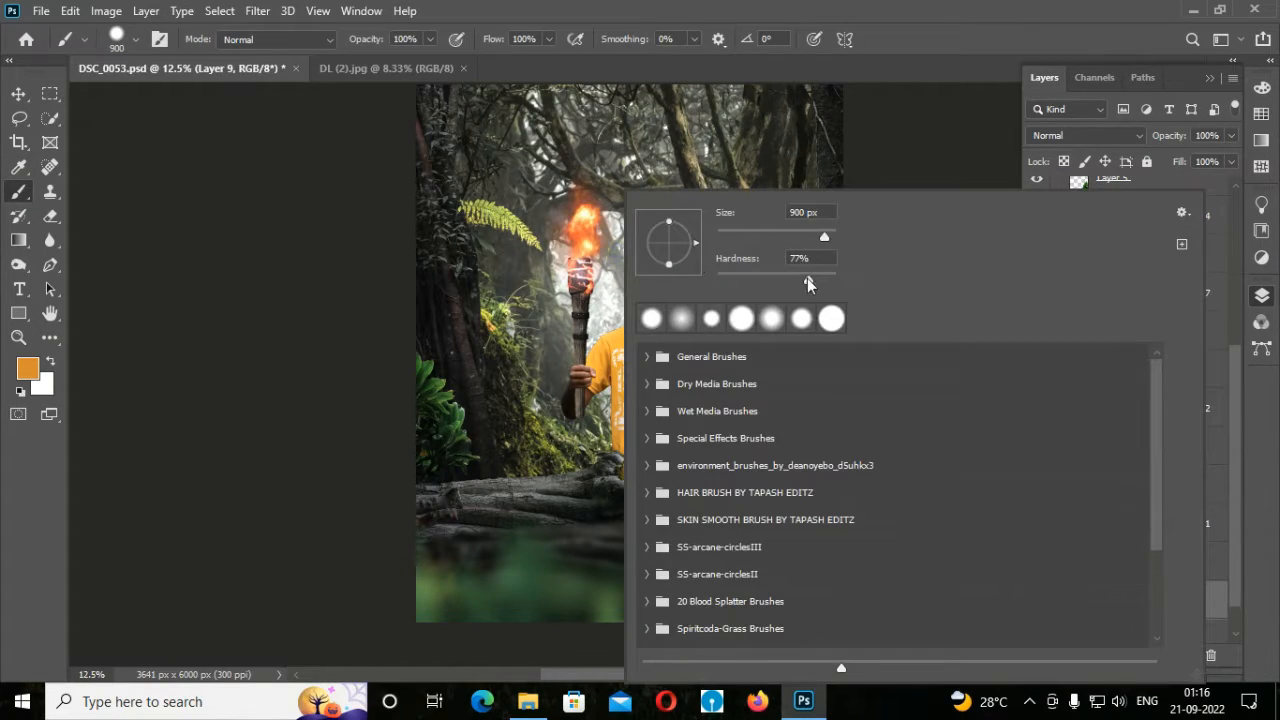
drag(807, 279, 643, 287)
key(Return)
click(1112, 134)
click(1054, 290)
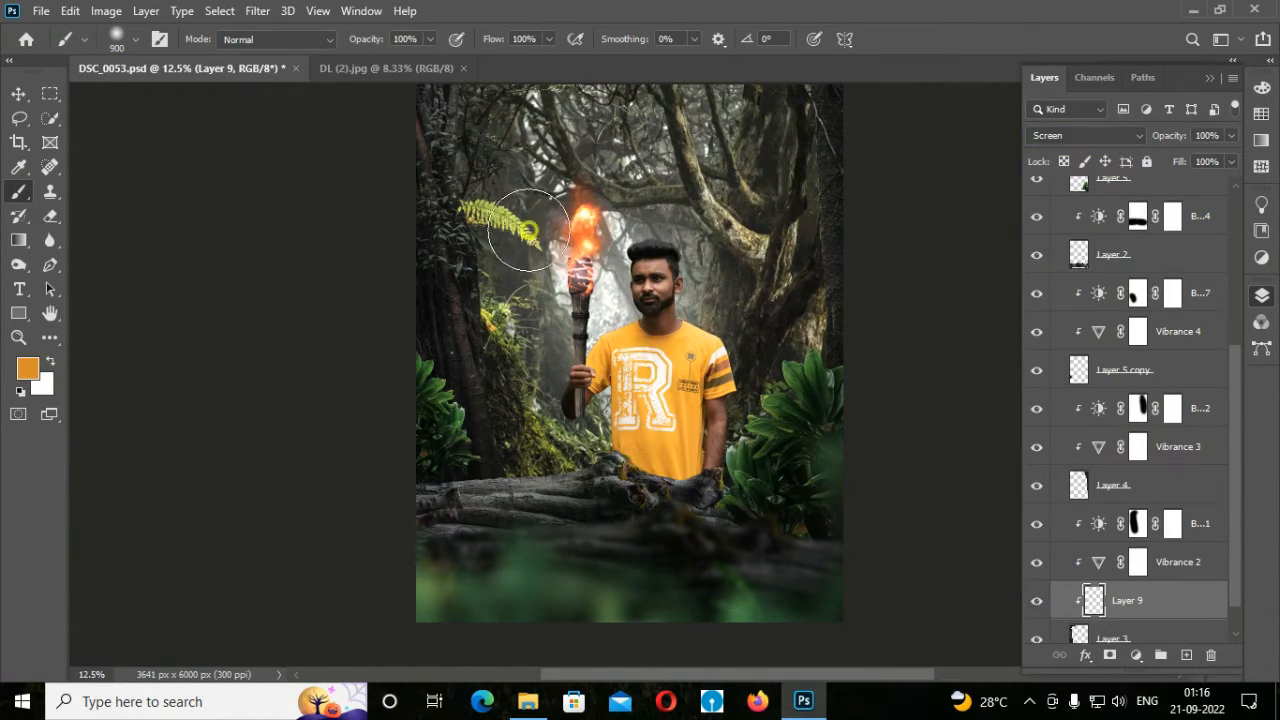
- Paint orange torchlight over the left tree and its foliage beside the torch, reducing the brush from 900 px to 125 px
drag(552, 383, 547, 316)
key(ctrl+plus)
key(ctrl+plus)
key(bracketleft)
key(bracketleft)
key(bracketleft)
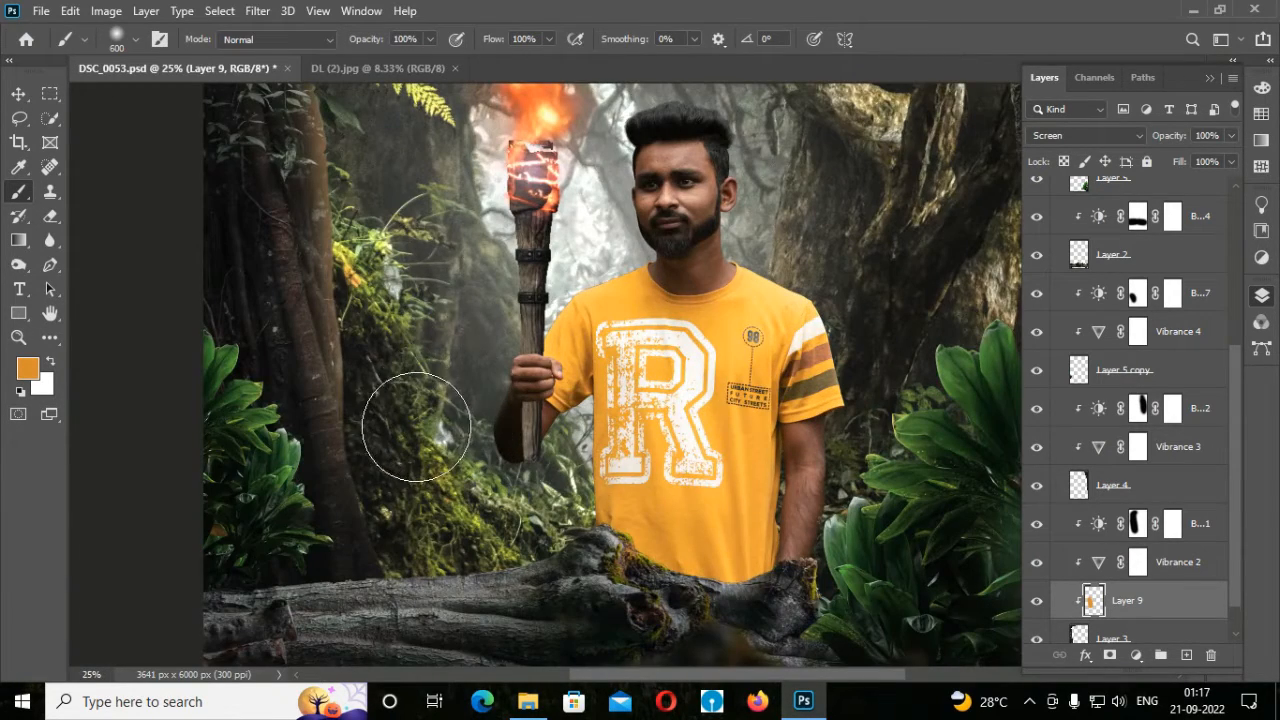
scroll(429, 380, up, 4)
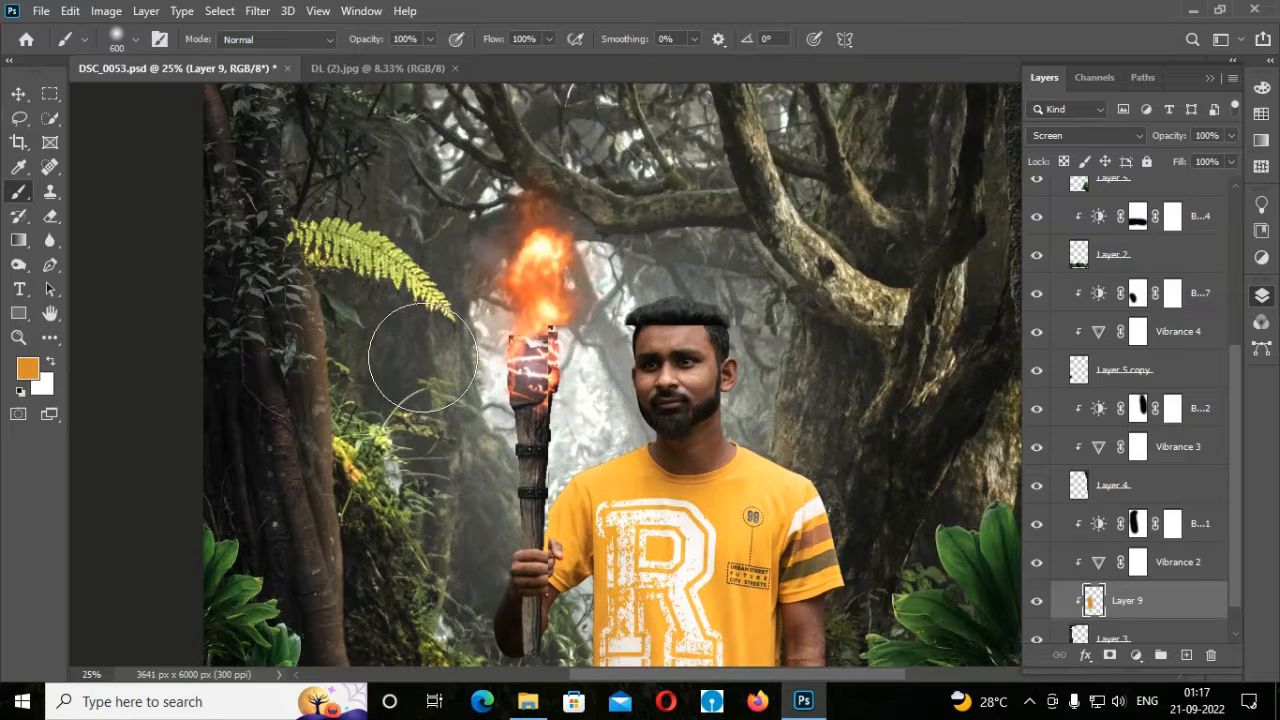
scroll(392, 300, down, 2)
key(bracketleft)
key(bracketleft)
key(bracketleft)
key(bracketleft)
key(bracketleft)
key(bracketleft)
key(bracketleft)
key(bracketleft)
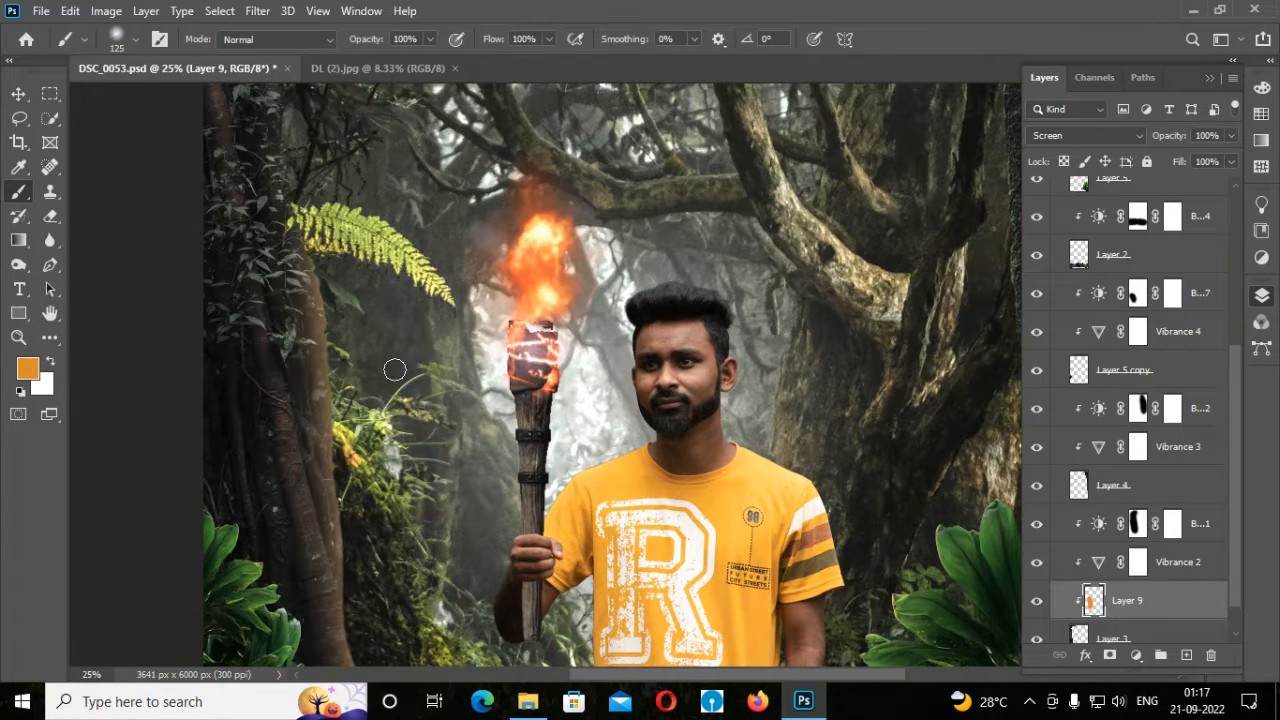
- Add a second clipped layer above the tree glow and paint orange light along the trunk's torch-facing edge with a 200 px brush
click(1188, 654)
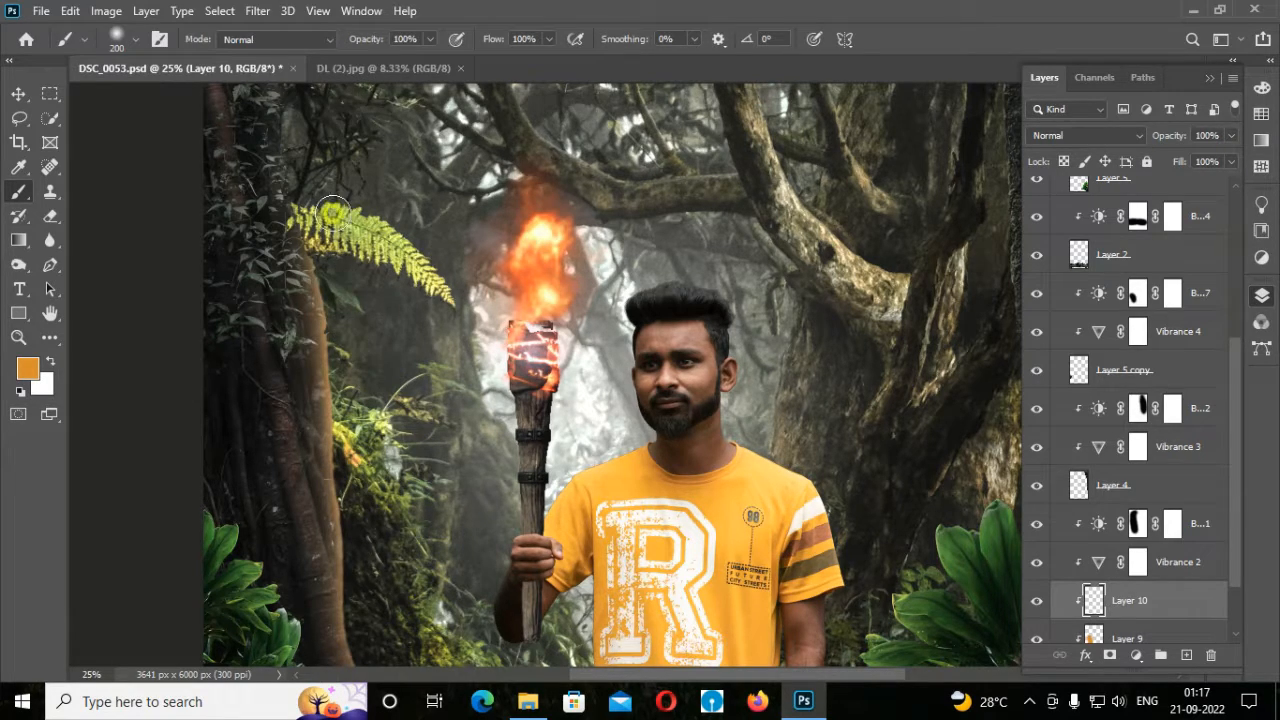
scroll(333, 213, down, 5)
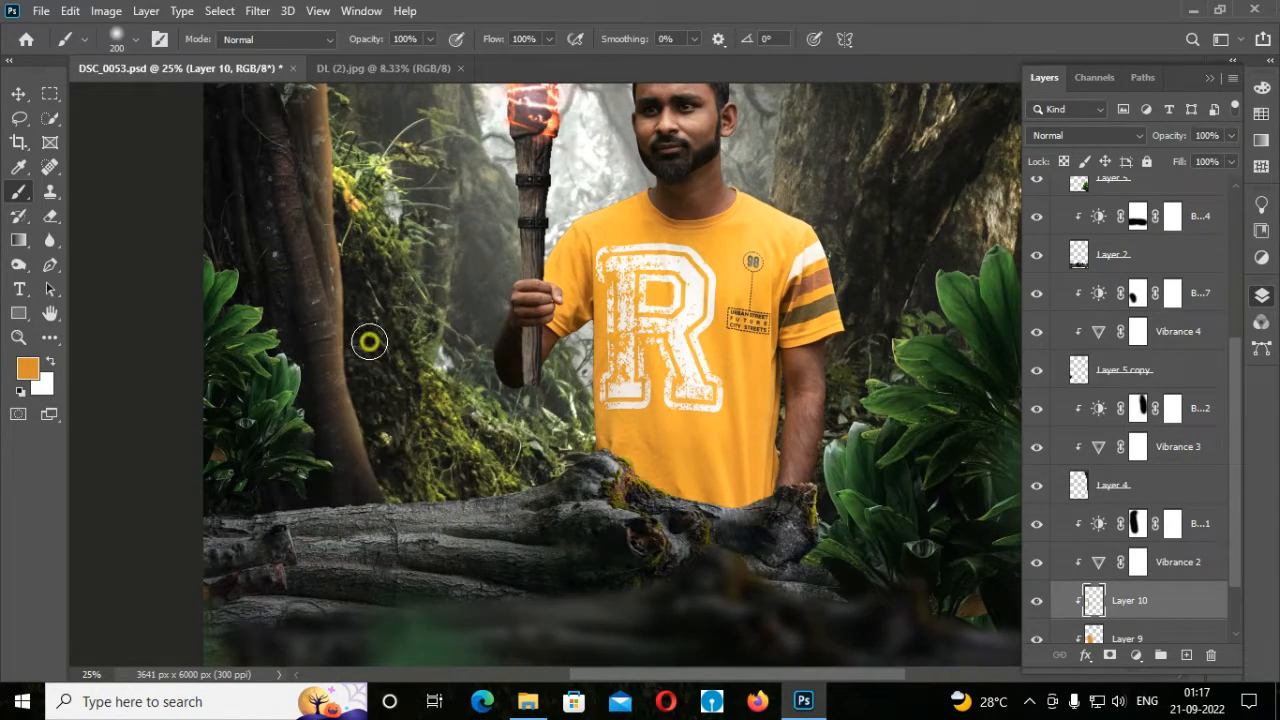
key(ctrl+minus)
key(ctrl+minus)
key(ctrl+minus)
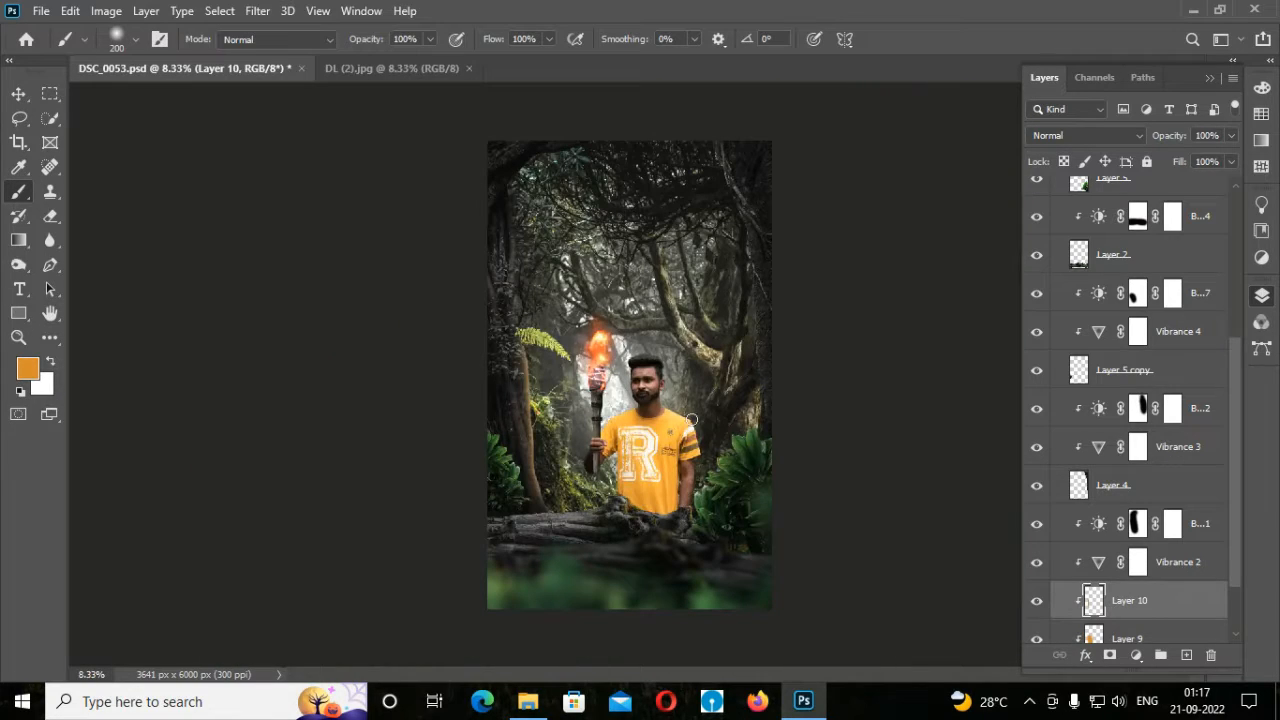
key(ctrl+plus)
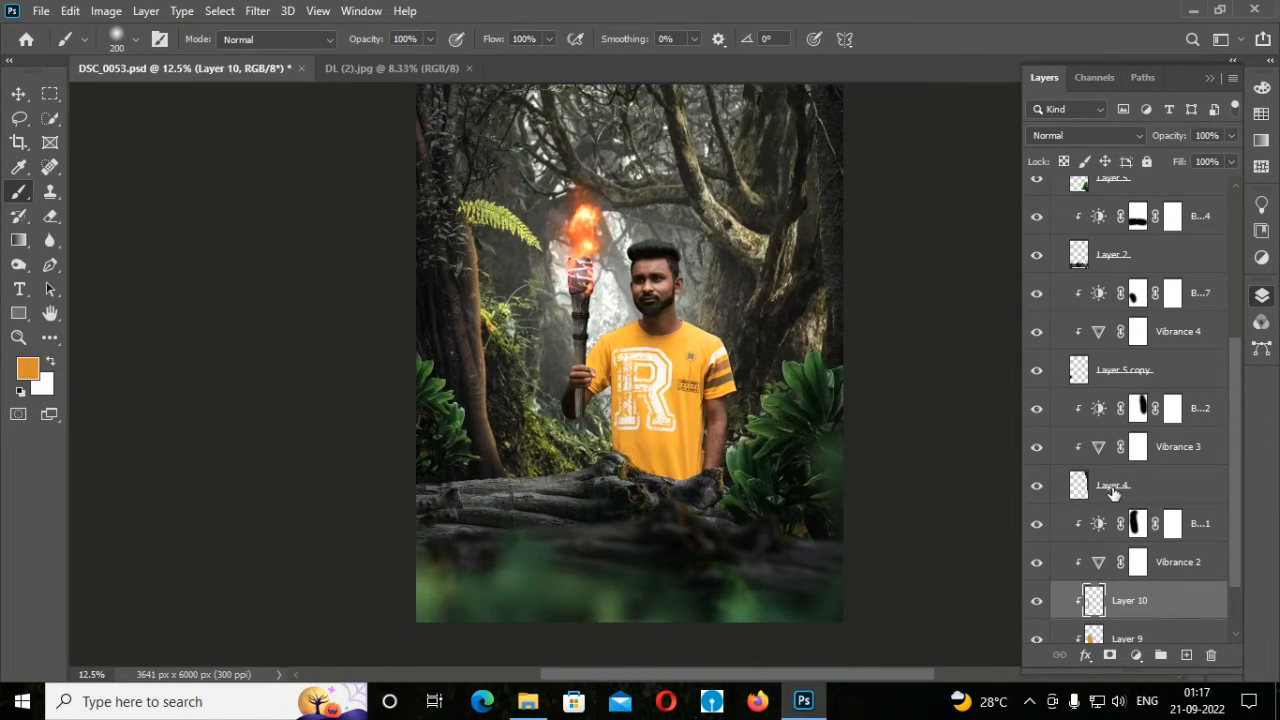
- Lower the brightness in the foreground log's Brightness/Contrast 4 adjustment to darken the log further
scroll(1128, 487, up, 1)
scroll(1128, 487, up, 4)
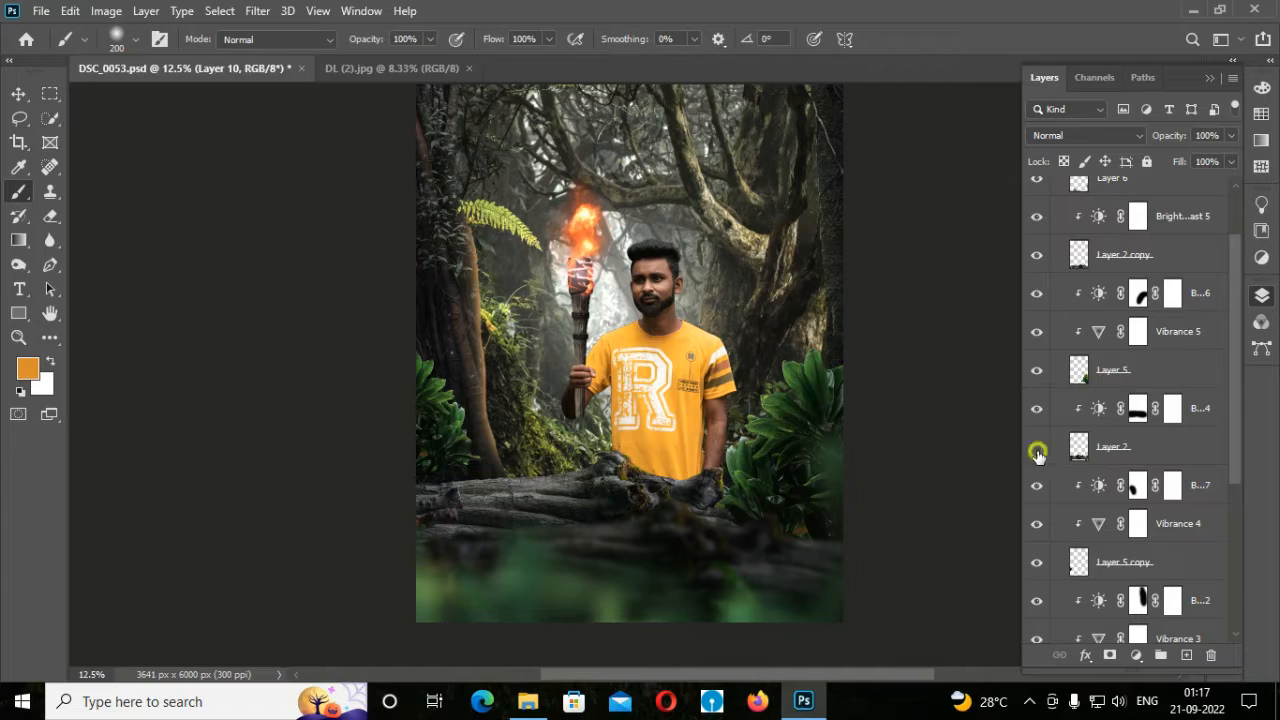
double_click(1098, 408)
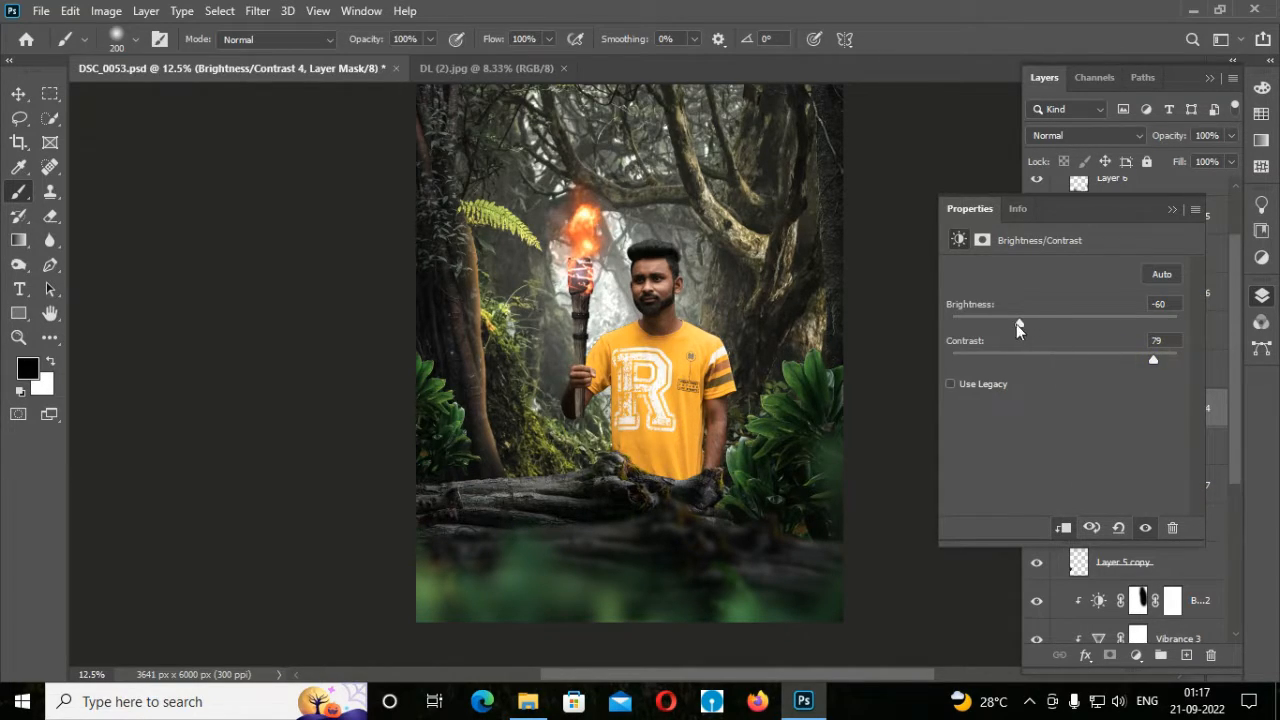
drag(1016, 324, 1003, 328)
click(1172, 208)
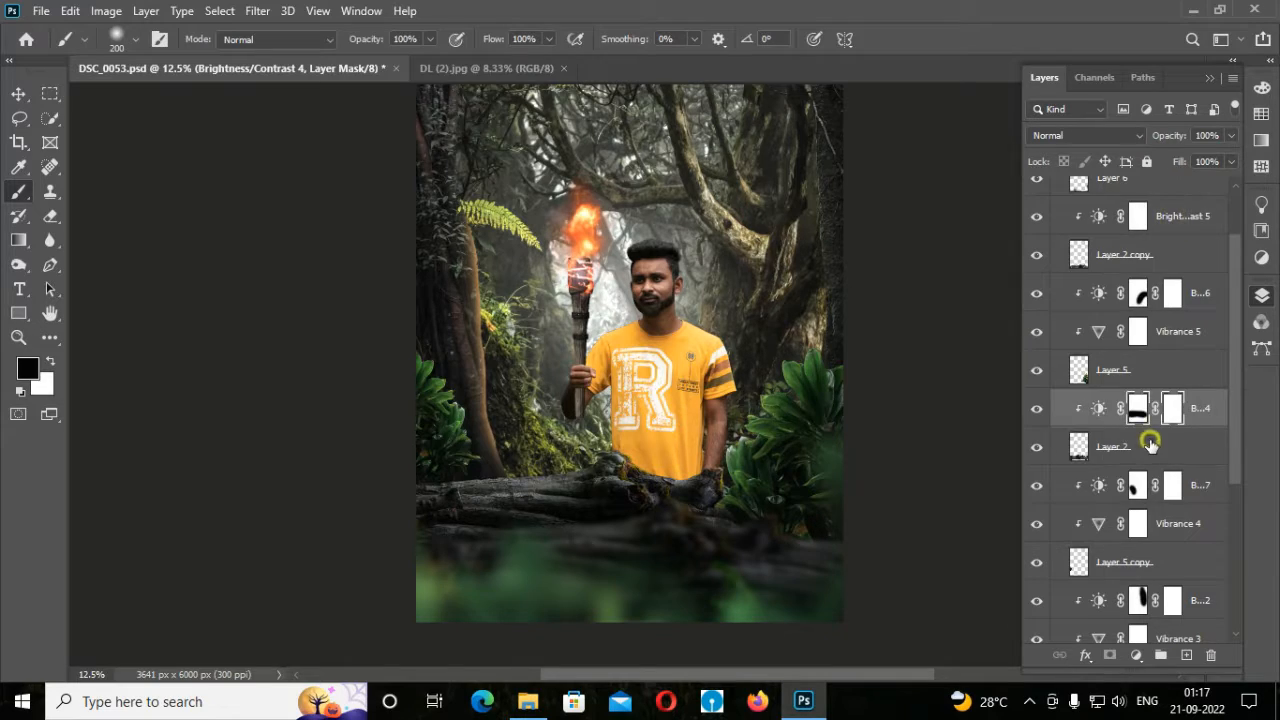
- Add a Screen layer clipped to the log layer, Layer 2, and paint orange torchlight along the log's upper edge at 400 px
click(1150, 446)
click(1186, 656)
key(ctrl+plus)
scroll(565, 518, down, 1)
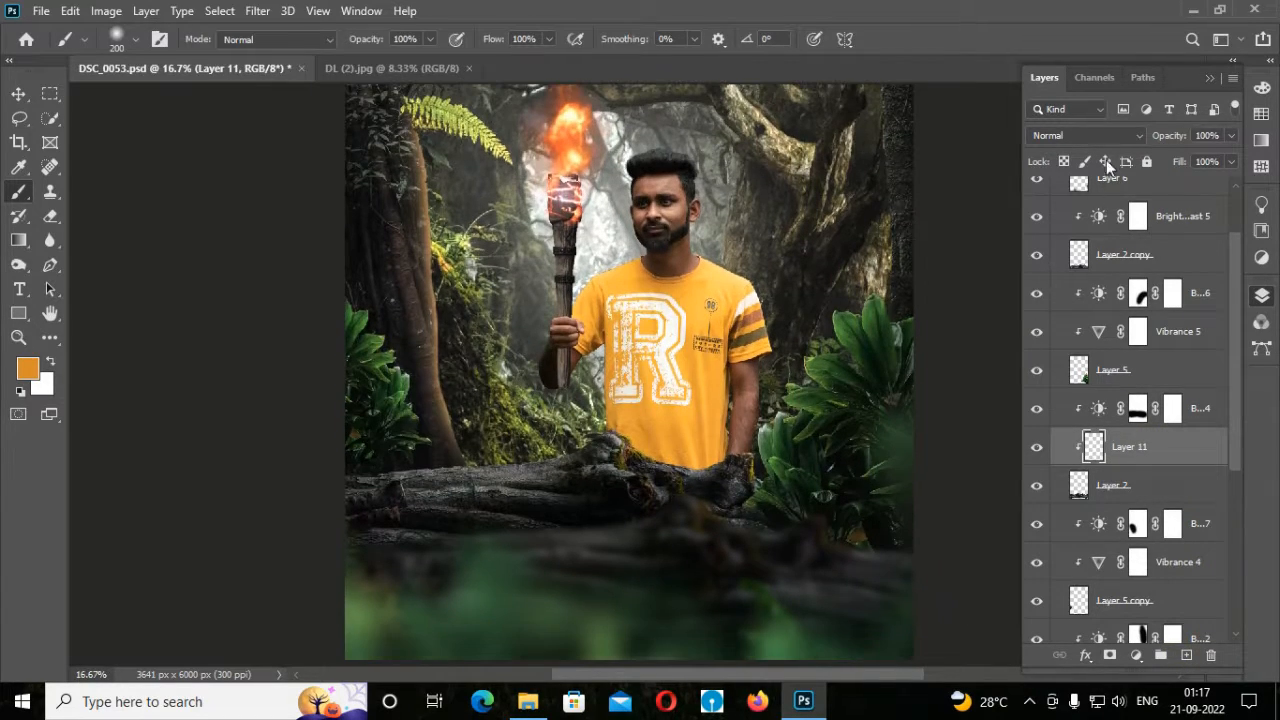
click(1085, 135)
click(1080, 292)
mouse_move(492, 431)
mouse_down()
mouse_move(601, 405)
mouse_move(458, 431)
mouse_move(573, 415)
mouse_up()
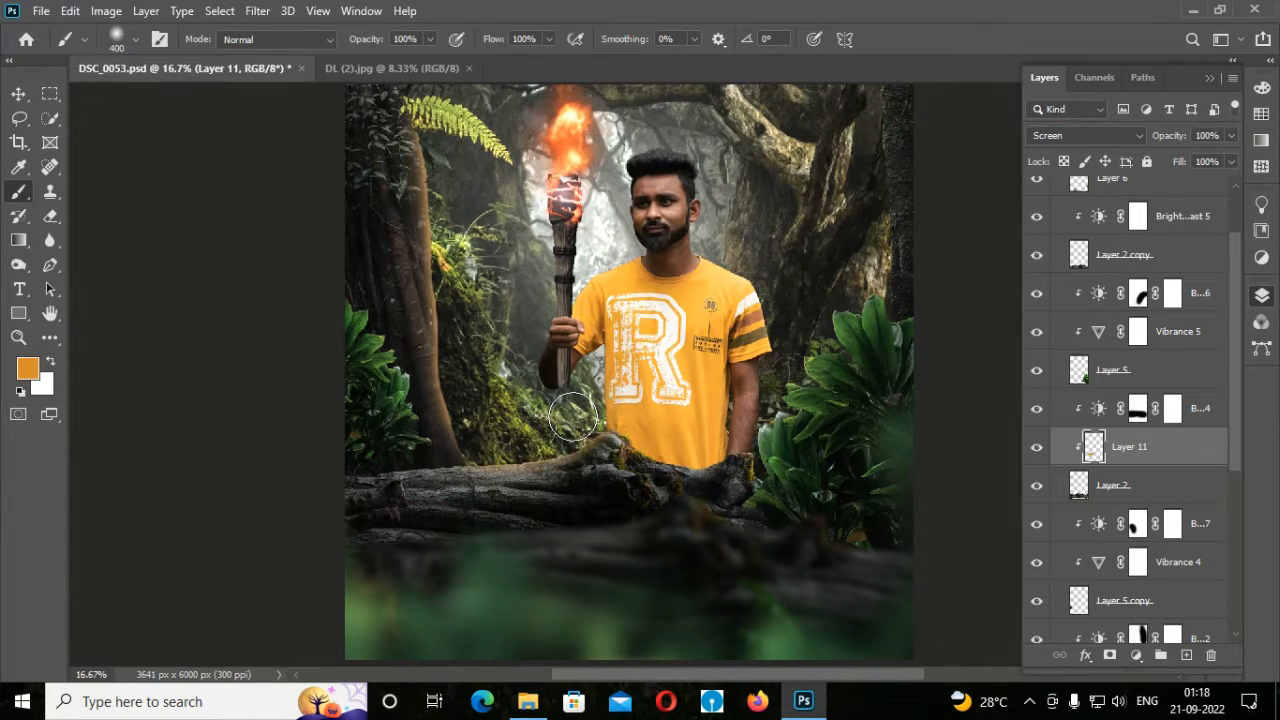
key(ctrl+minus)
key(ctrl+minus)
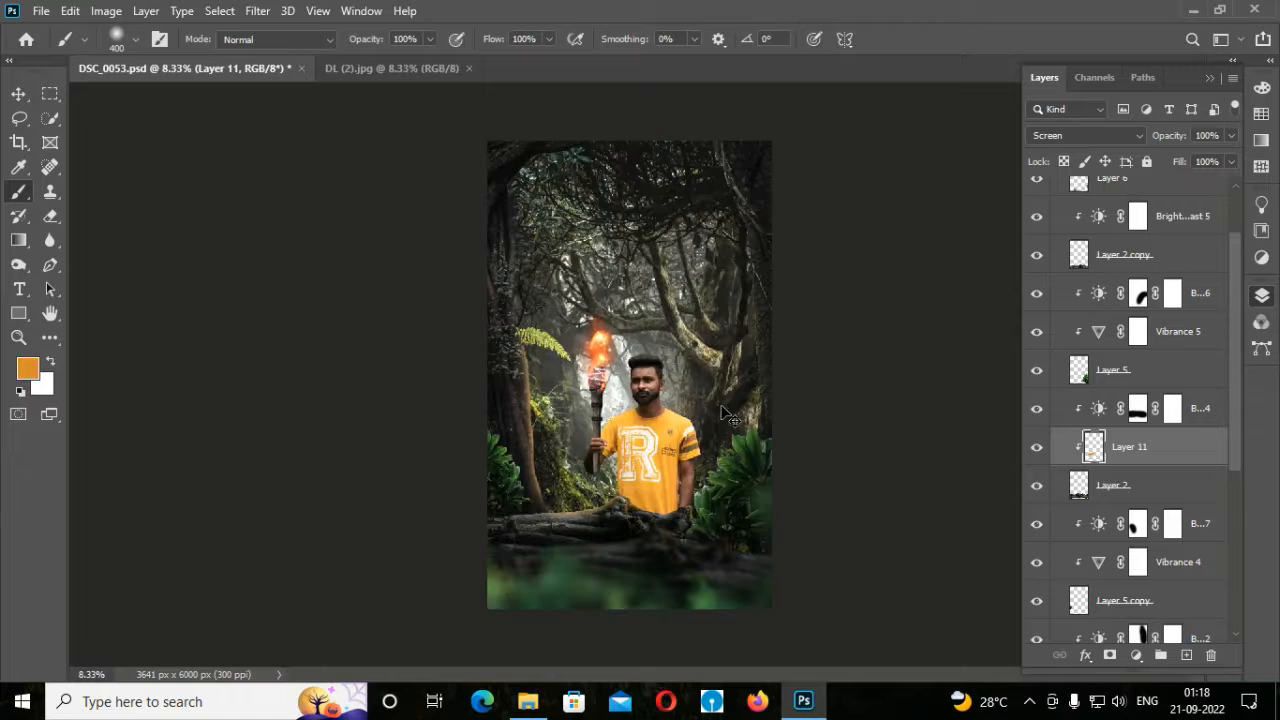
- Add a new layer clipped to the man's Layer 0 in Group 1 and set its blend mode to Screen
key(ctrl+plus)
key(ctrl+plus)
key(ctrl+plus)
key(ctrl+plus)
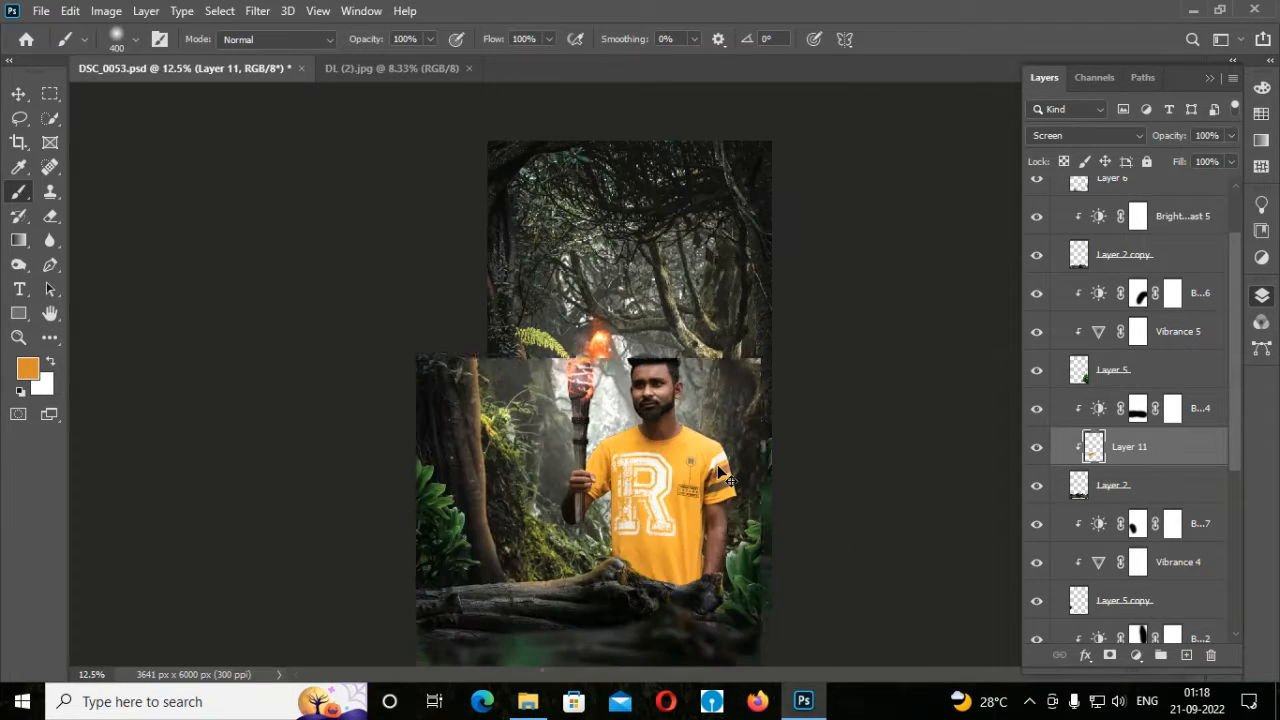
key(ctrl+plus)
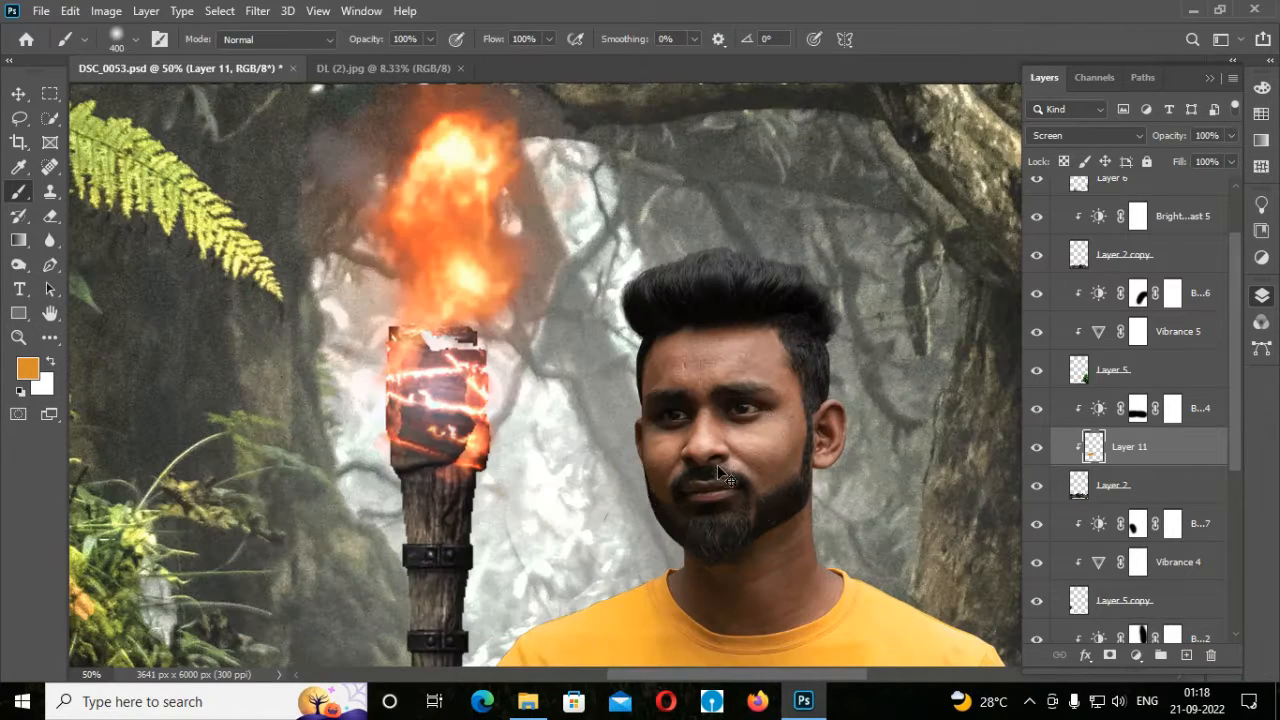
scroll(1115, 440, up, 2)
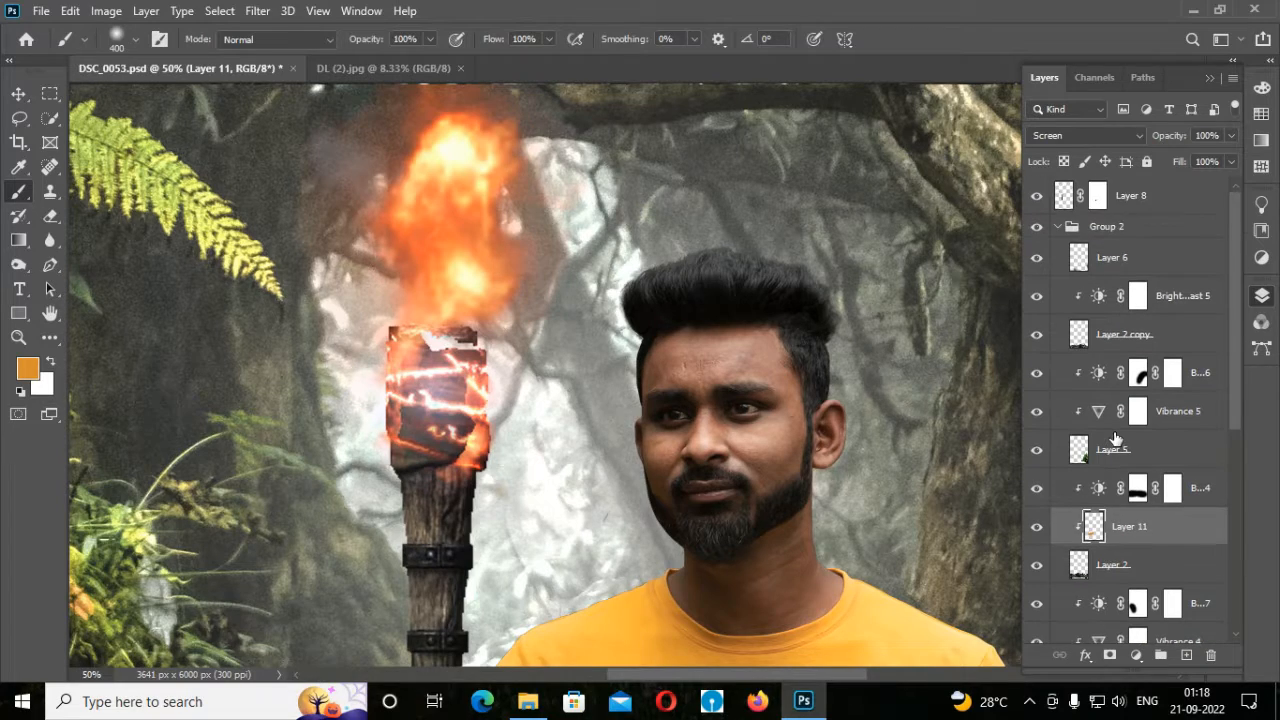
click(1058, 228)
click(1058, 250)
click(1140, 318)
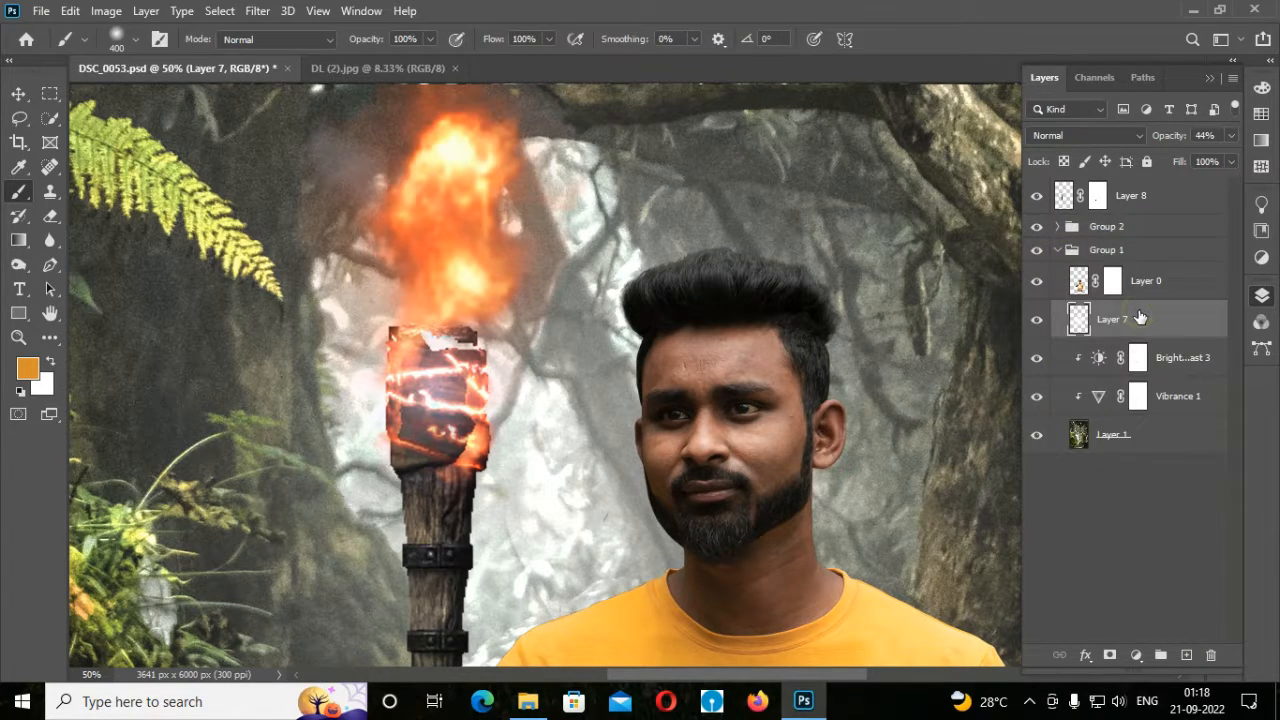
click(1146, 283)
click(1186, 655)
right_click(1152, 283)
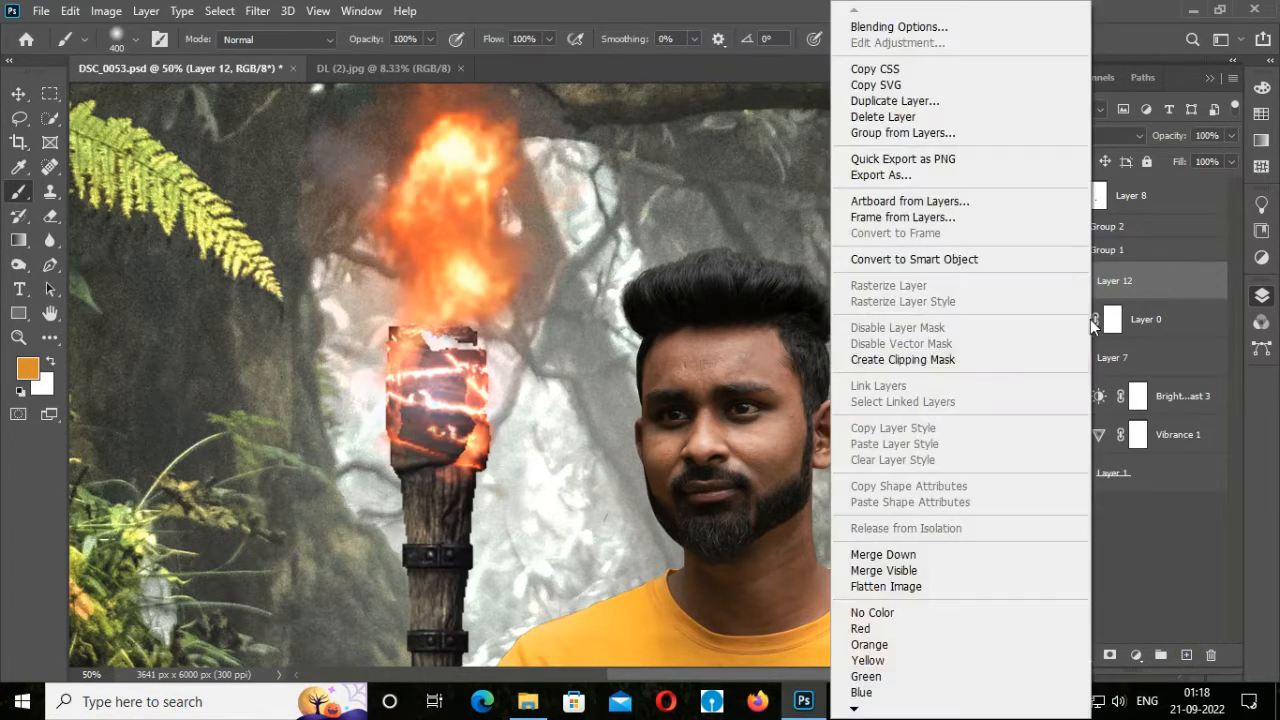
click(965, 390)
click(1085, 135)
click(1070, 249)
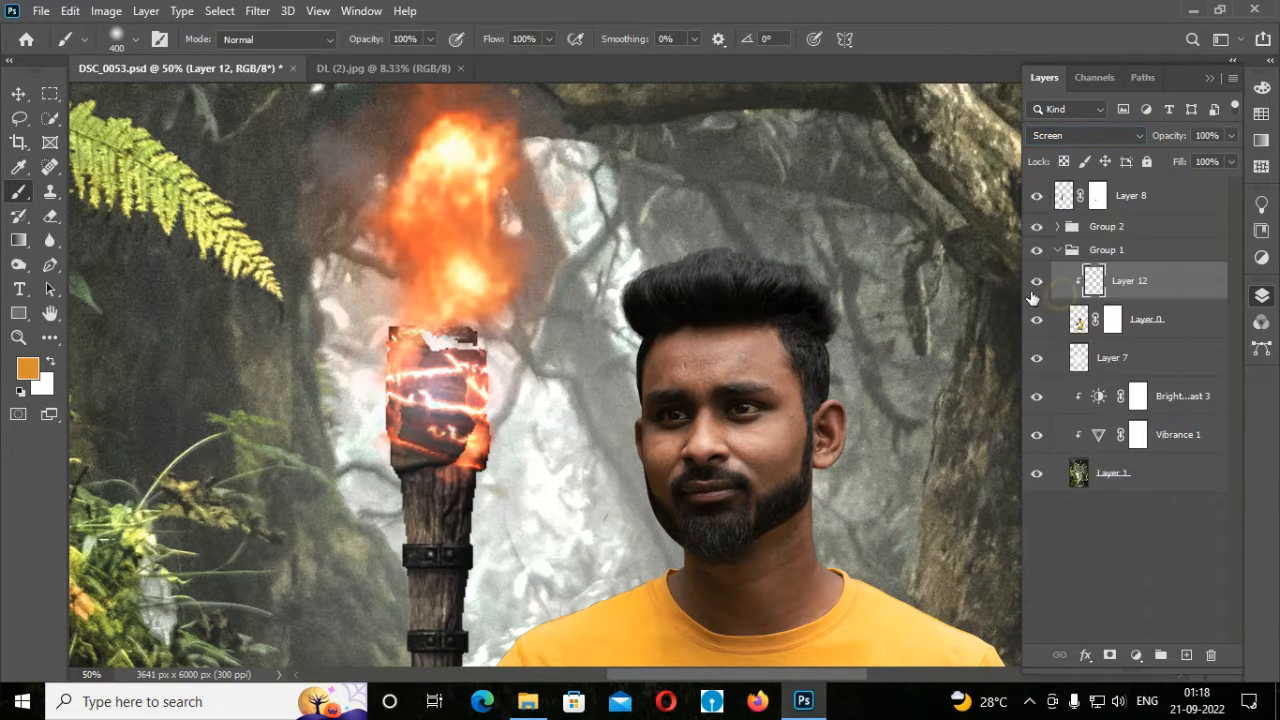
- Paint soft orange rim light on the man's torch-facing side around the jaw and shoulder, using a brush of 100 to 175 px
key(bracketleft)
key(bracketleft)
key(bracketleft)
key(bracketright)
key(bracketright)
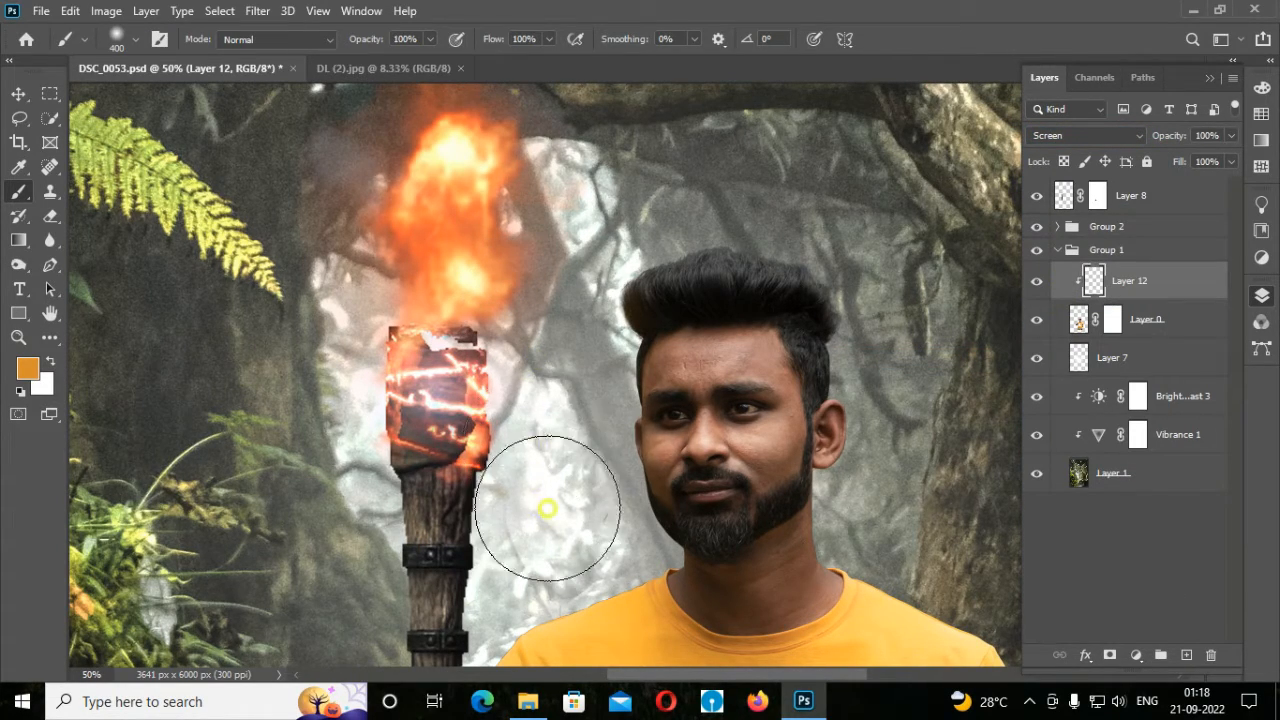
scroll(530, 400, down, 5)
key(bracketleft)
key(bracketleft)
key(bracketleft)
key(bracketleft)
key(bracketleft)
key(bracketleft)
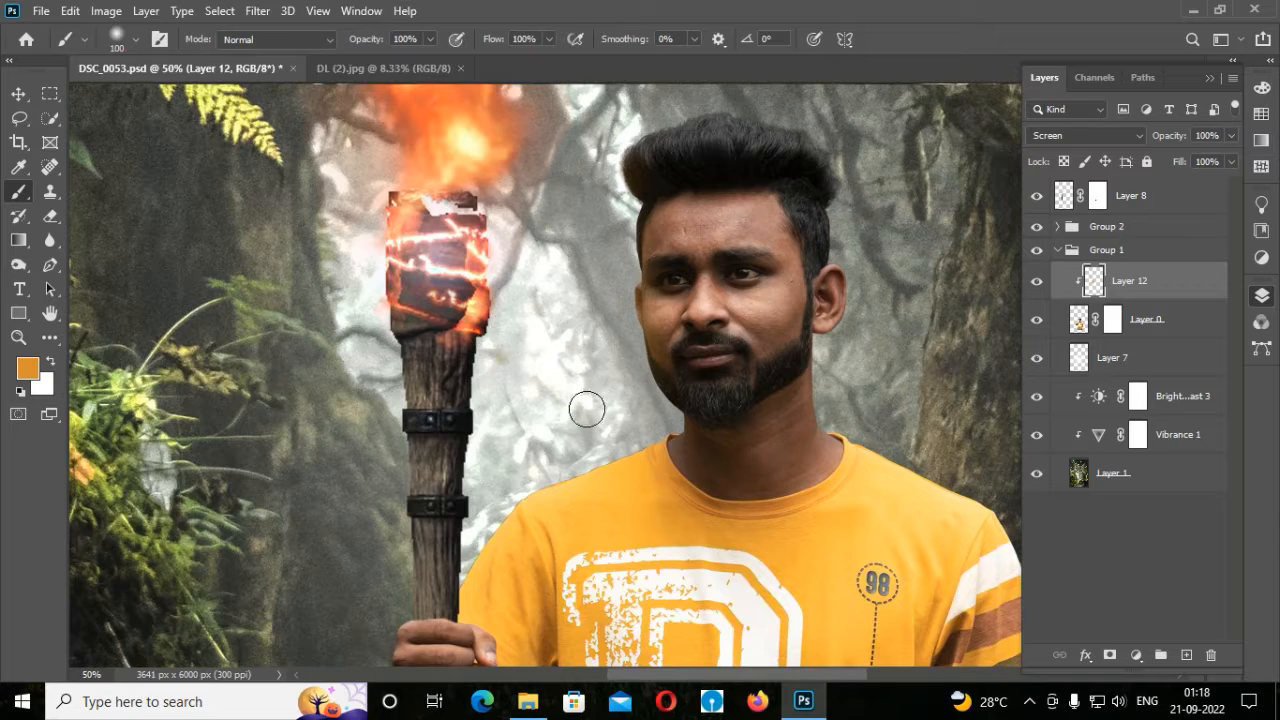
drag(612, 421, 515, 456)
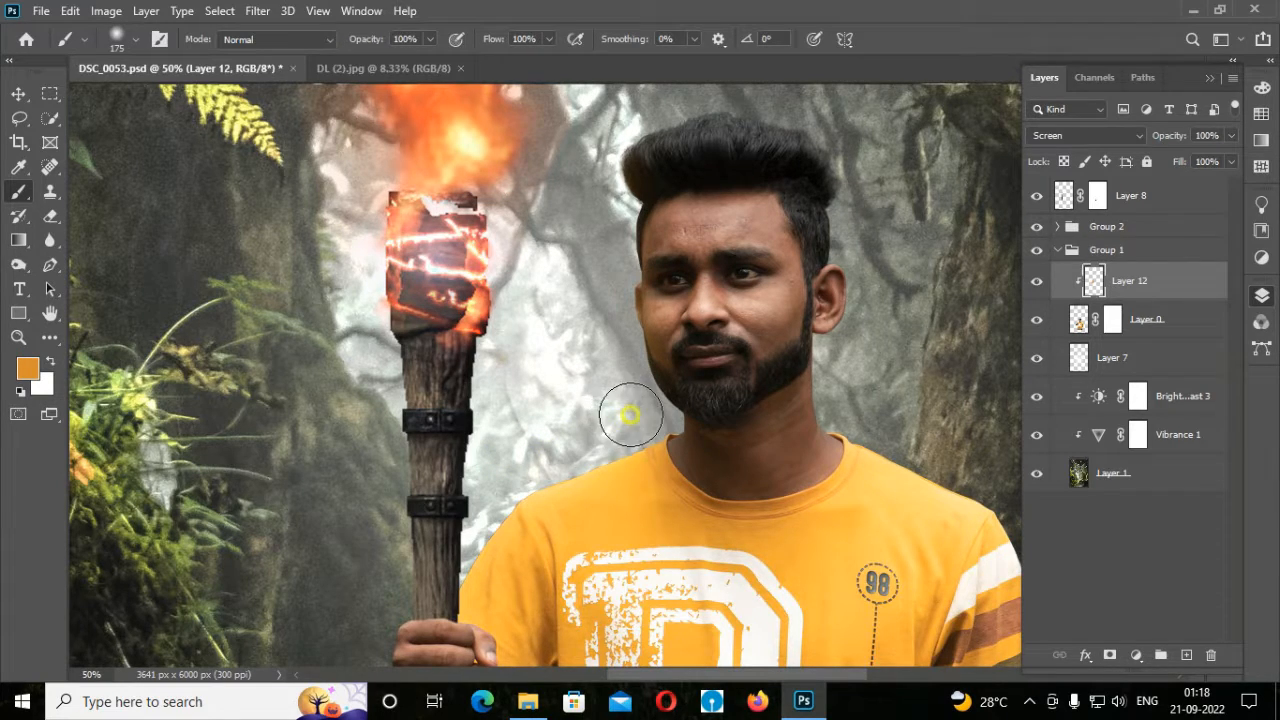
- Extend the orange rim light along the torch-facing edge of the man's face and hair with the 175 px brush
key(ctrl+plus)
key(ctrl+plus)
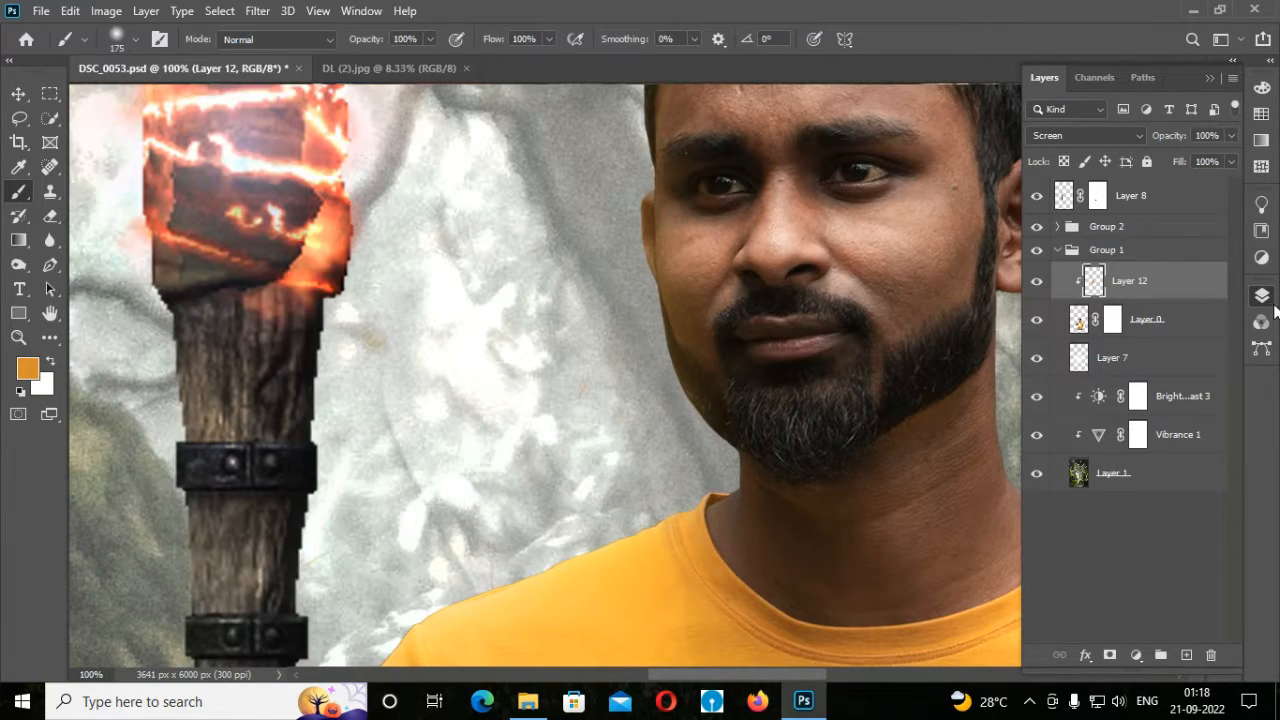
click(1263, 298)
drag(1194, 401, 1194, 378)
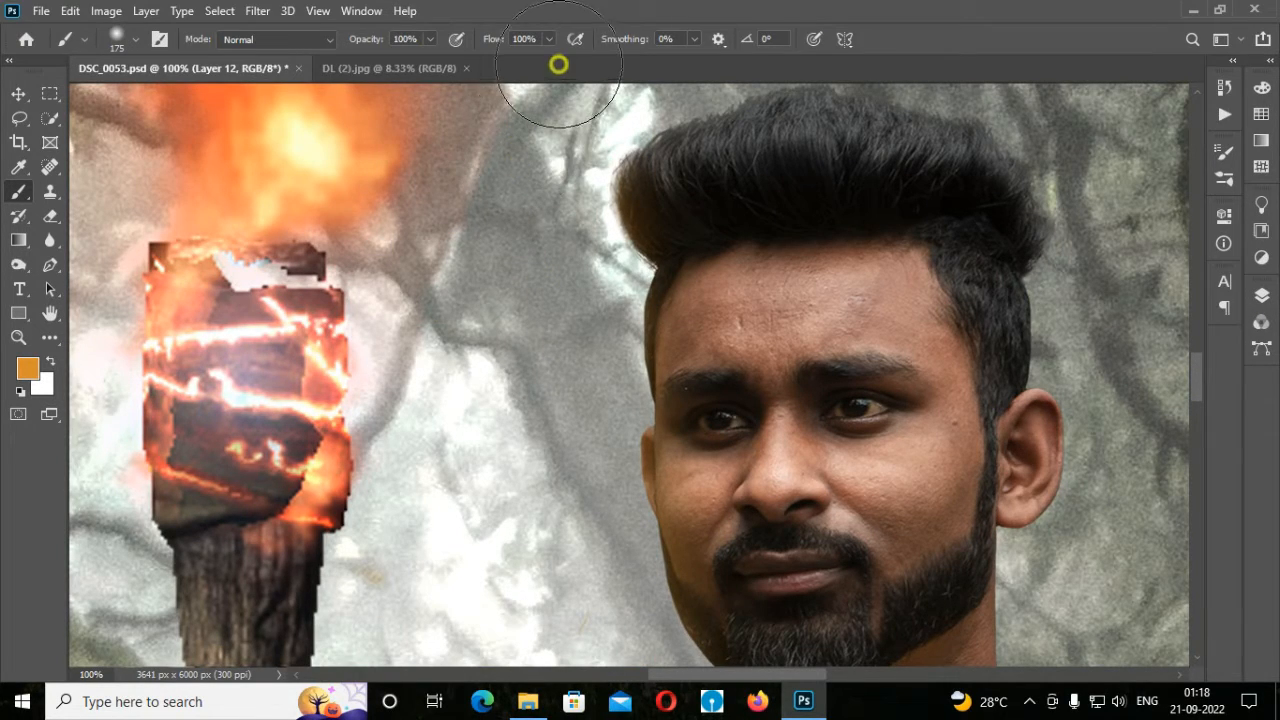
scroll(507, 358, down, 5)
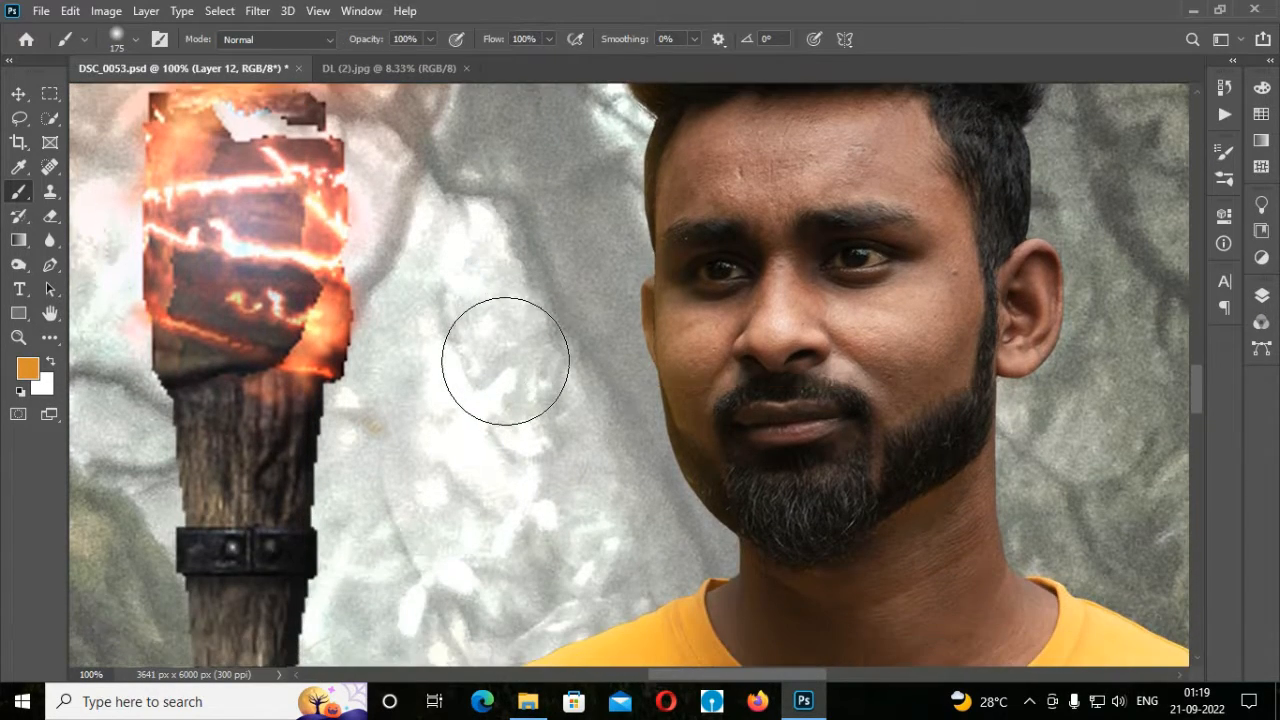
- Add a new layer above the man's Screen rim-light layer and clip it to the man's Layer 0
click(1265, 300)
click(1185, 654)
right_click(1140, 284)
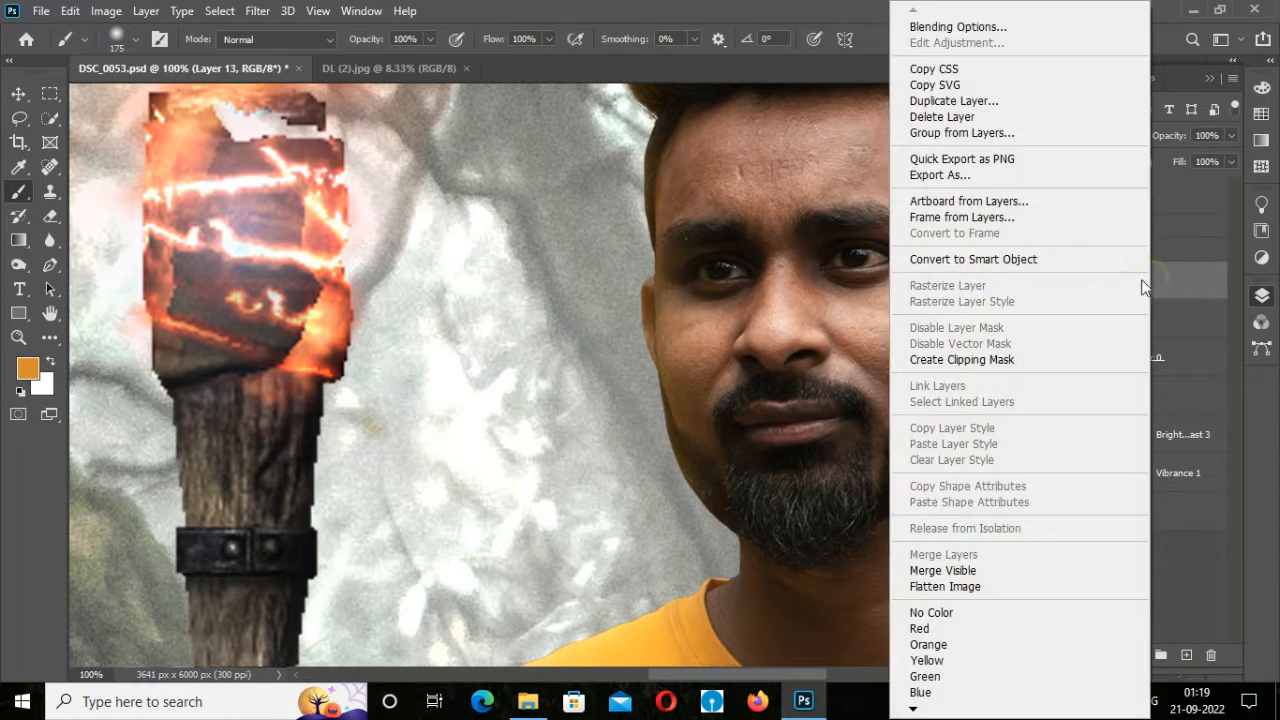
click(975, 357)
- Paint a thin orange edge light along the man's torch-facing jaw, ear, forehead and hair with a 25 px brush
scroll(771, 437, up, 1)
key(bracketleft)
key(bracketleft)
key(bracketleft)
key(bracketleft)
key(bracketleft)
key(bracketleft)
key(bracketleft)
key(bracketleft)
key(bracketleft)
key(bracketleft)
key(bracketleft)
key(bracketleft)
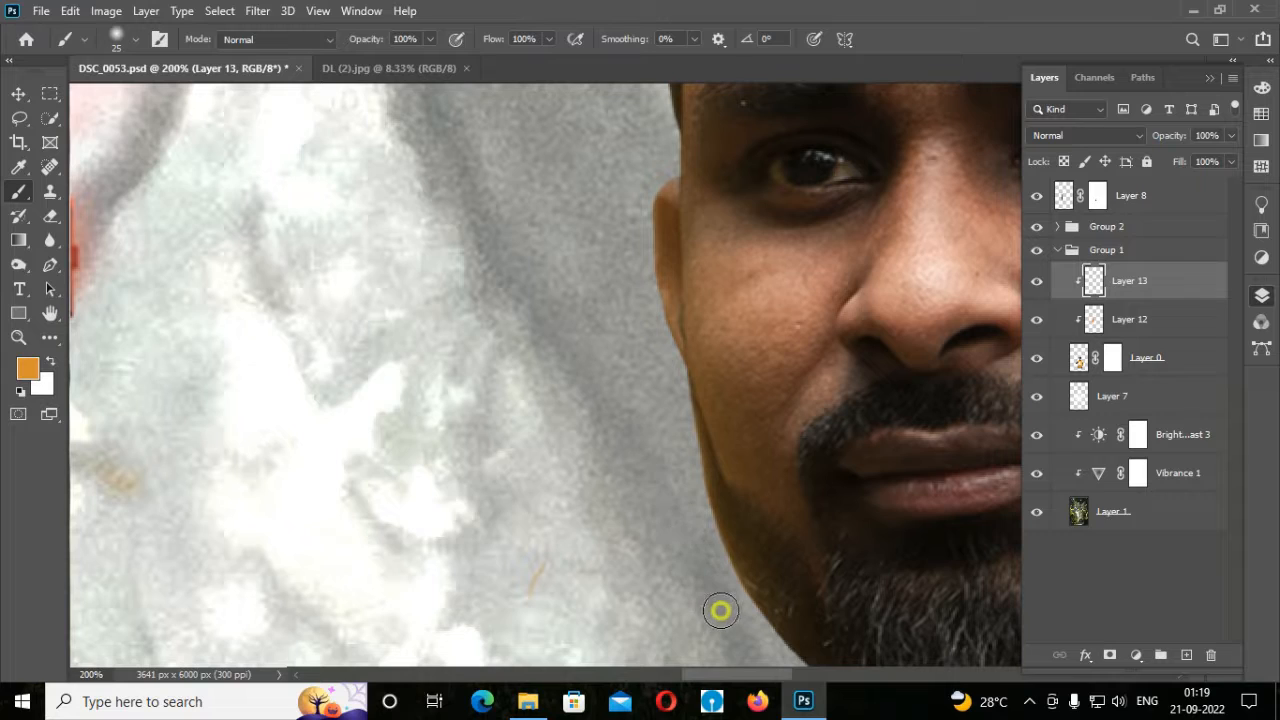
click(1261, 296)
click(1197, 400)
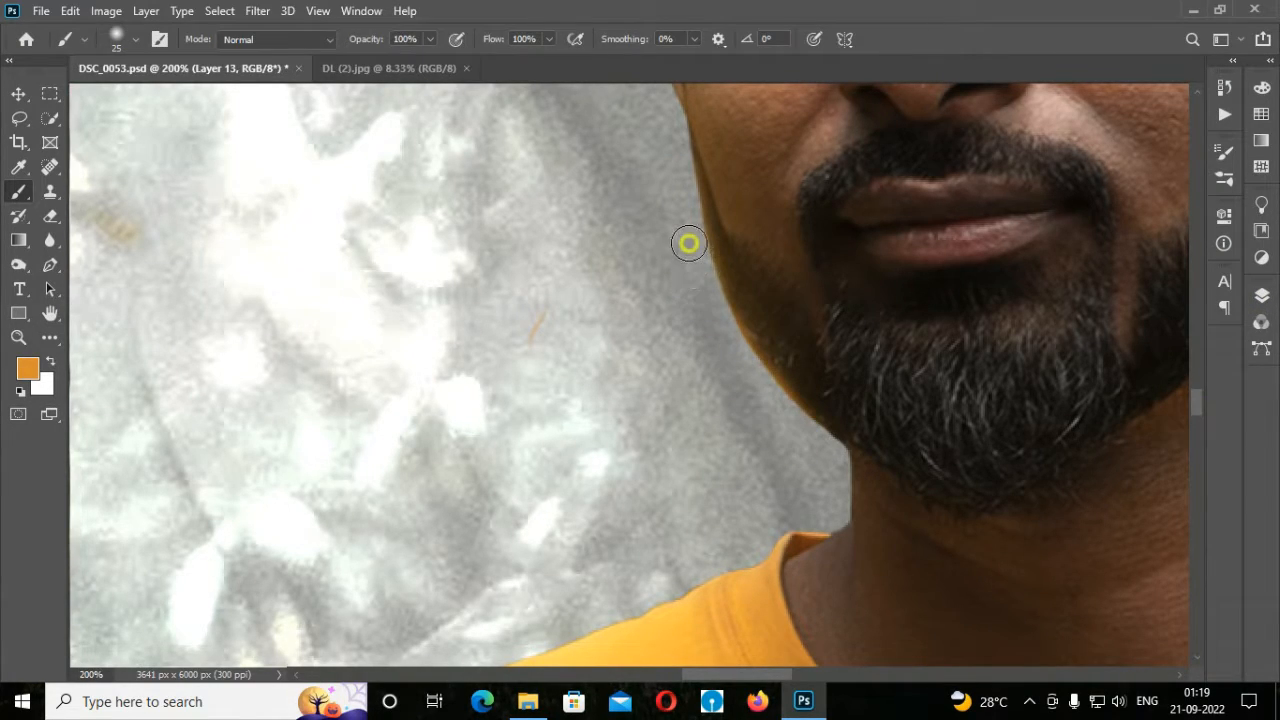
click(1195, 379)
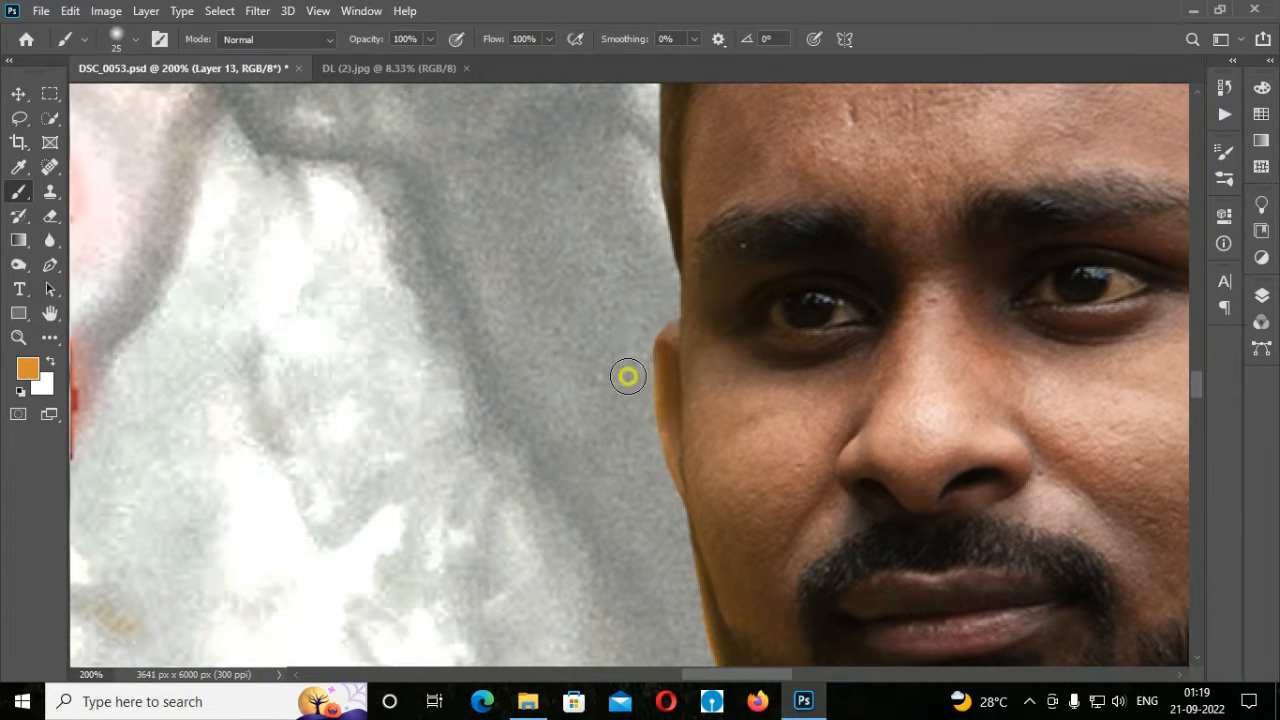
click(1197, 366)
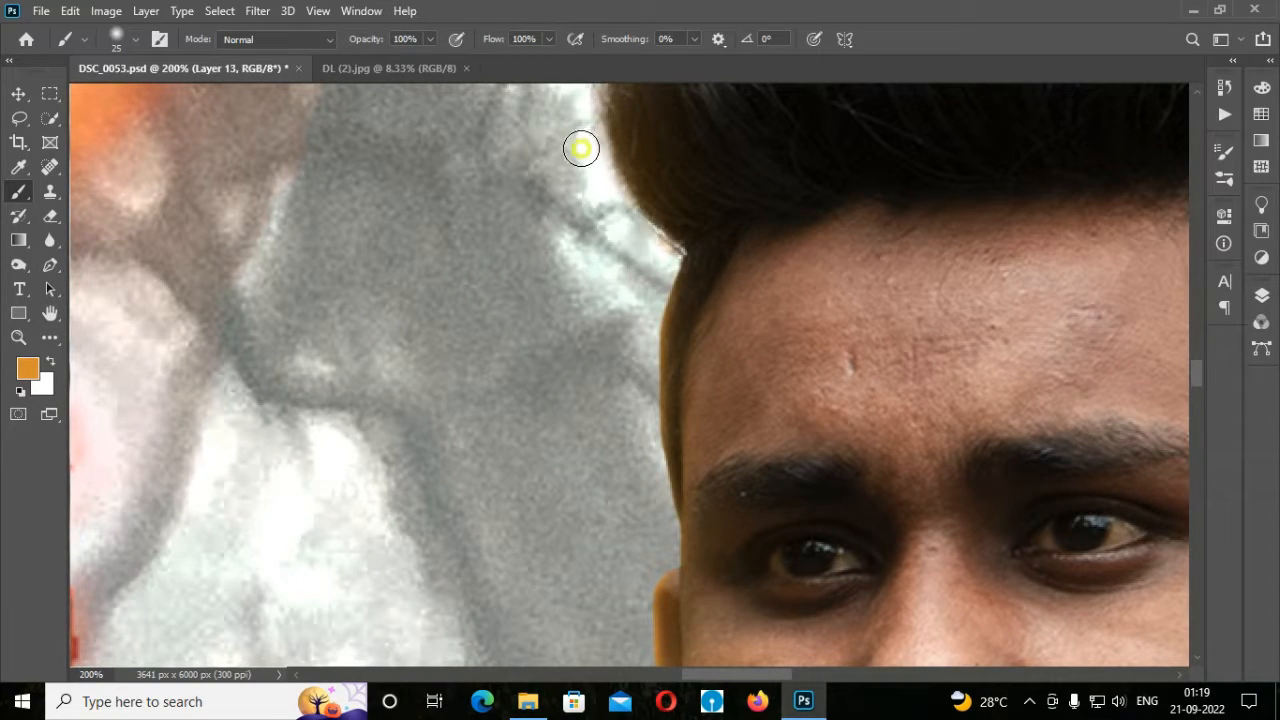
- Examine the rim light on the man's face against the whole composition and up close
key(ctrl+minus)
key(ctrl+minus)
key(ctrl+minus)
key(ctrl+minus)
key(ctrl+minus)
key(ctrl+minus)
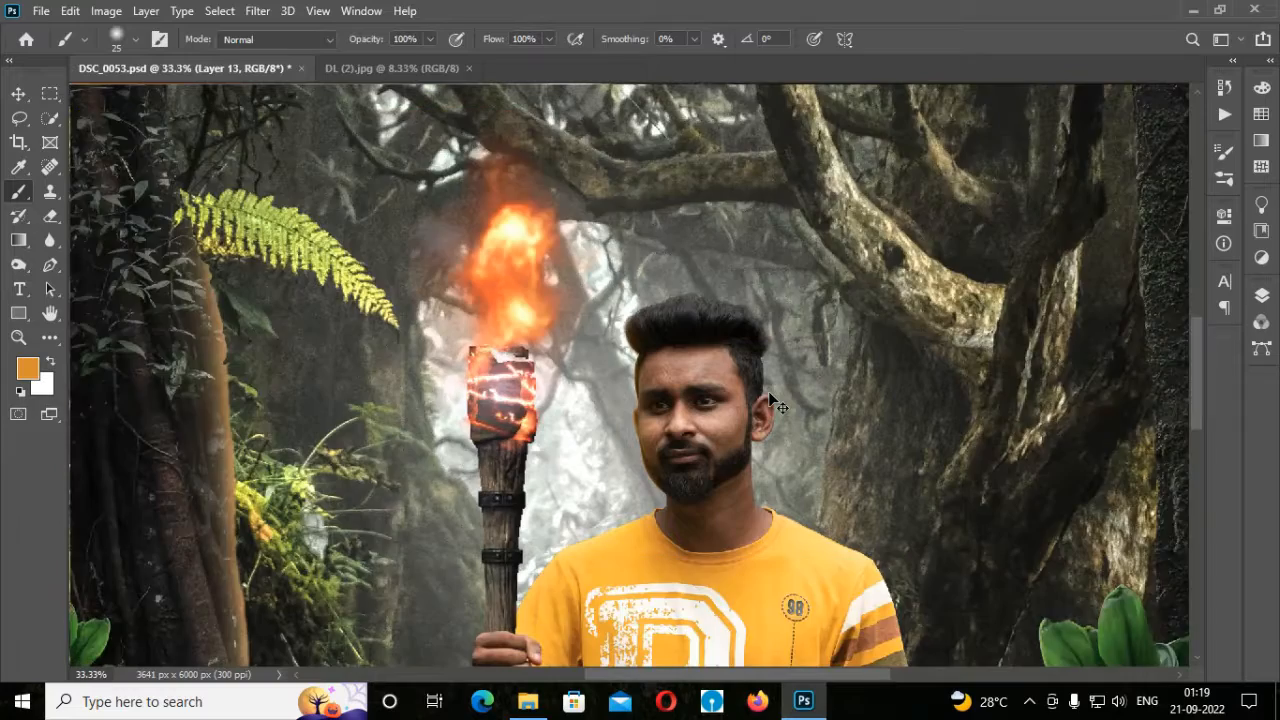
key(ctrl+plus)
key(ctrl+plus)
key(ctrl+plus)
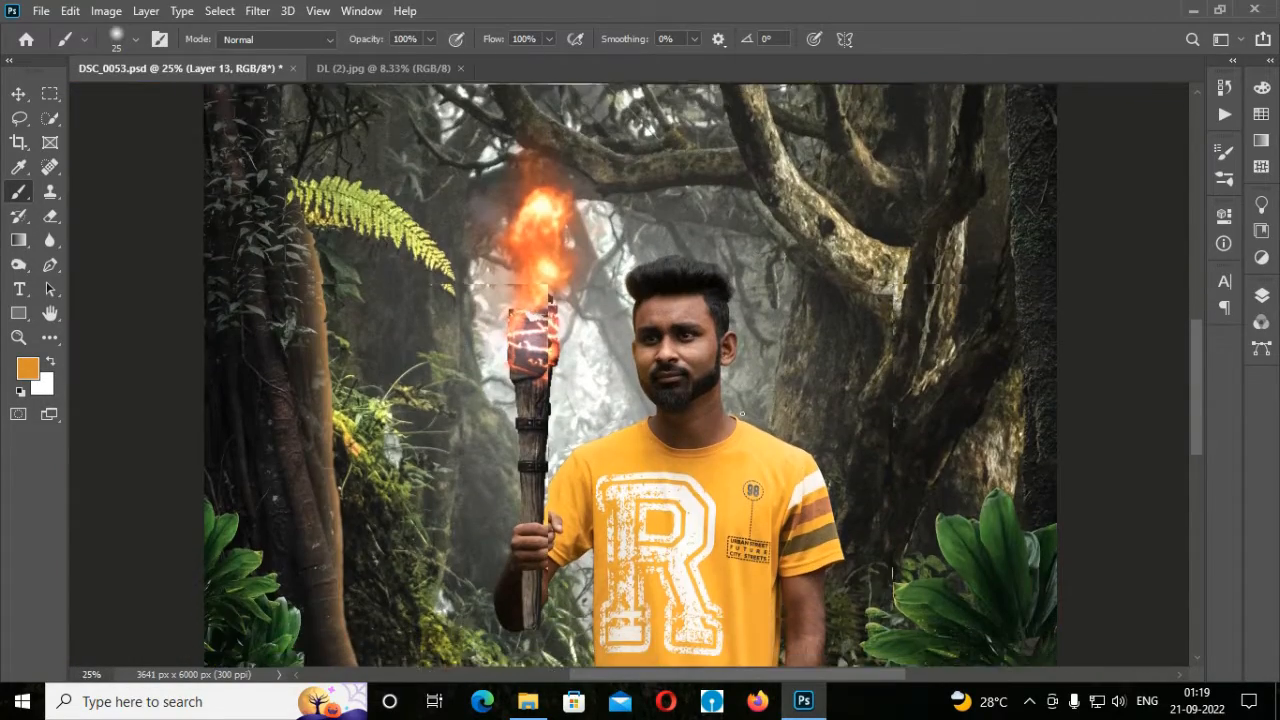
scroll(731, 421, up, 2)
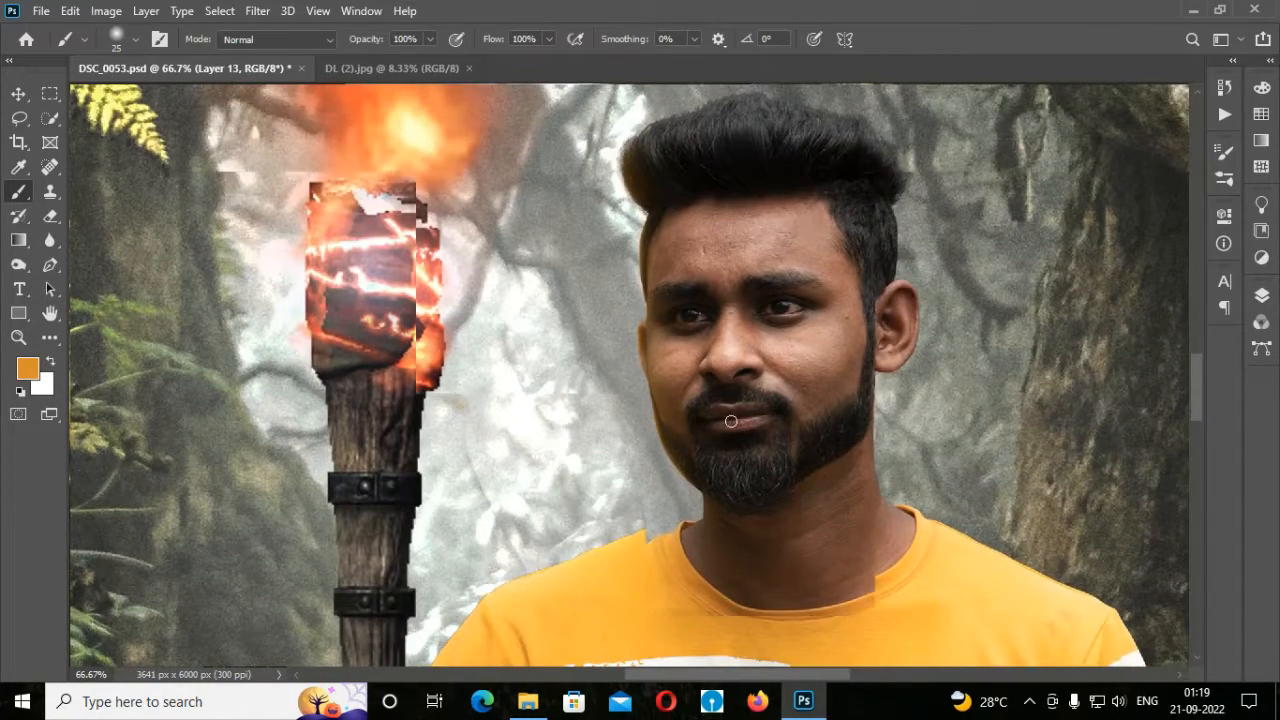
- Brush a broad, soft orange glow onto the man's torch-facing side on Layer 12 at 400 px
click(1261, 297)
click(1183, 332)
key(bracketright)
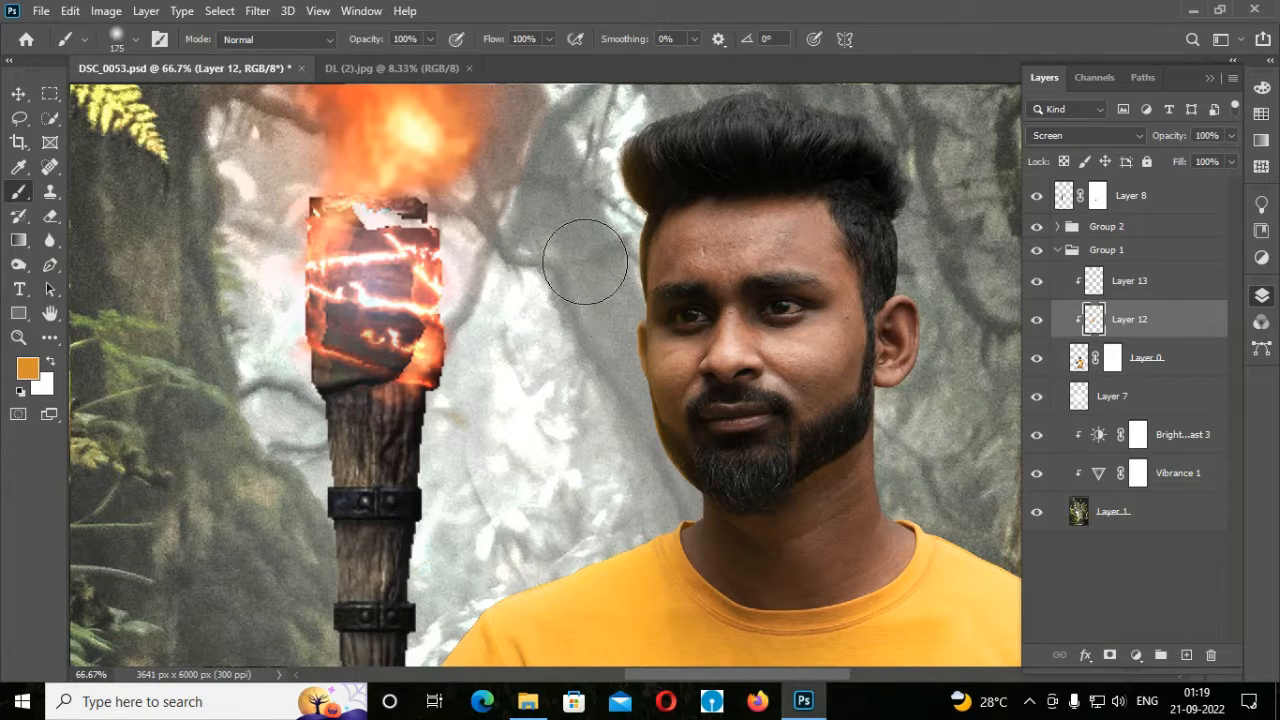
key(bracketright)
key(bracketright)
key(bracketright)
key(bracketright)
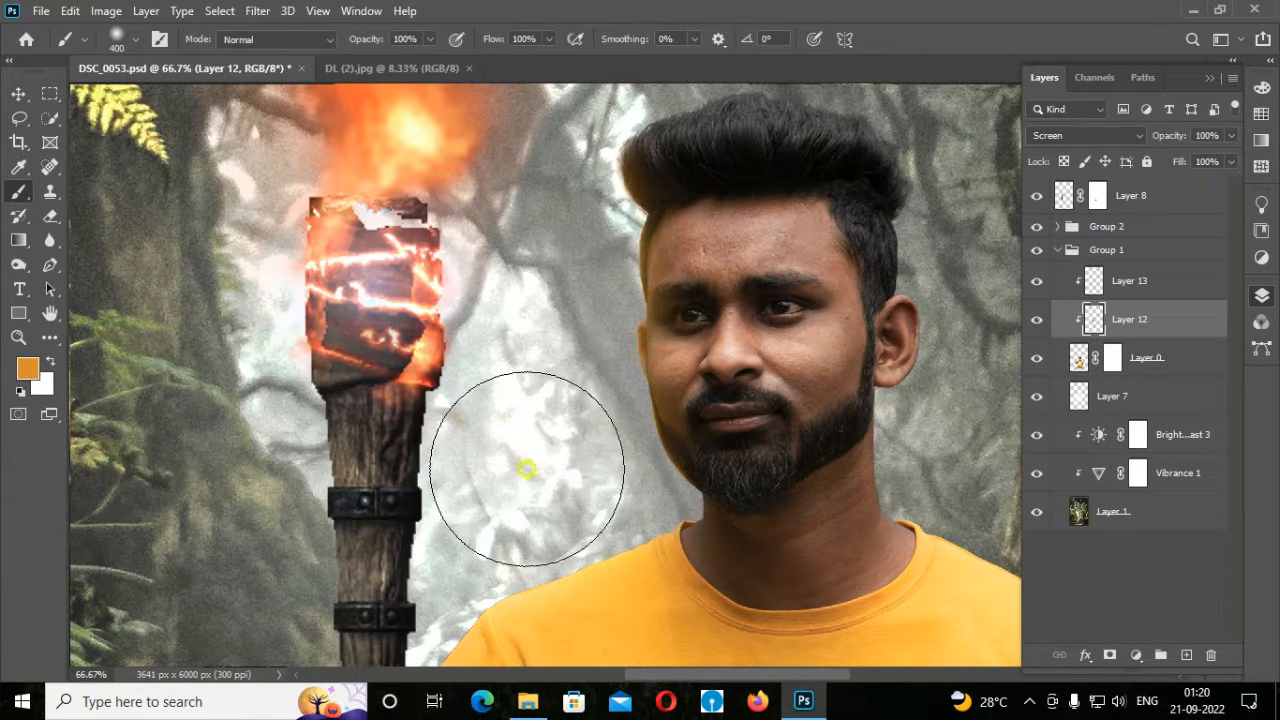
scroll(485, 258, up, 1)
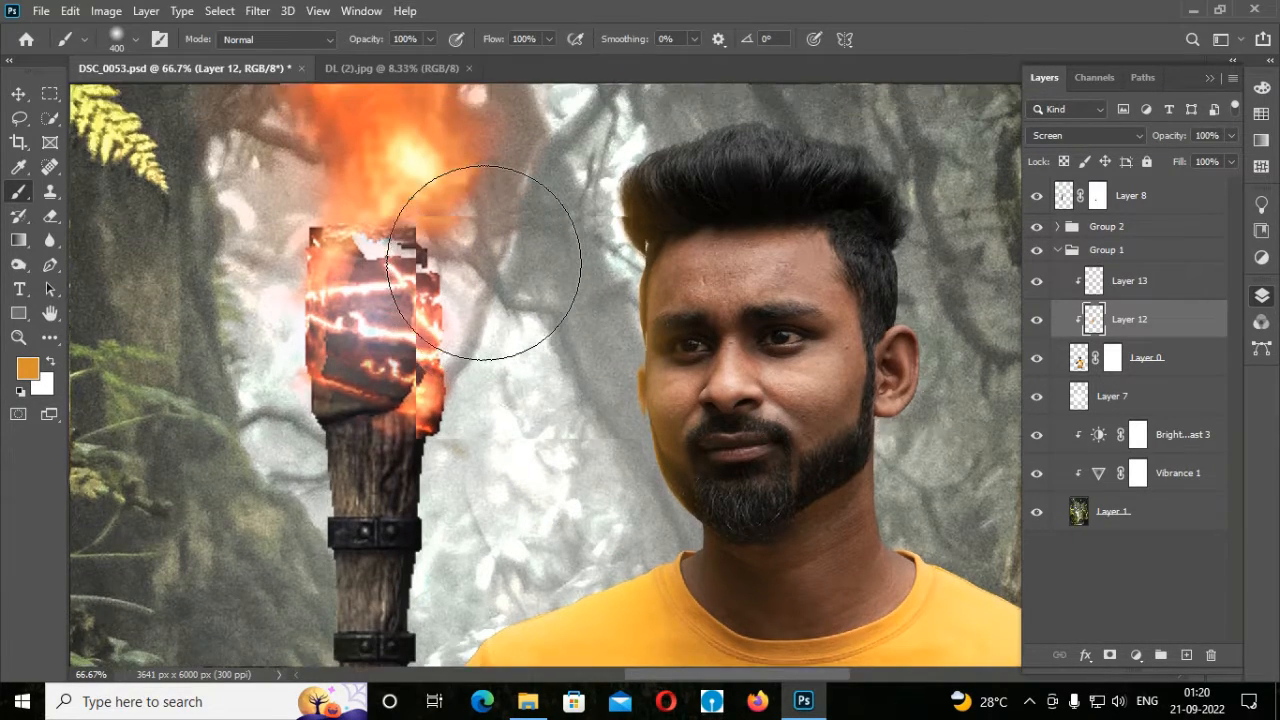
scroll(470, 240, up, 2)
scroll(405, 397, down, 2)
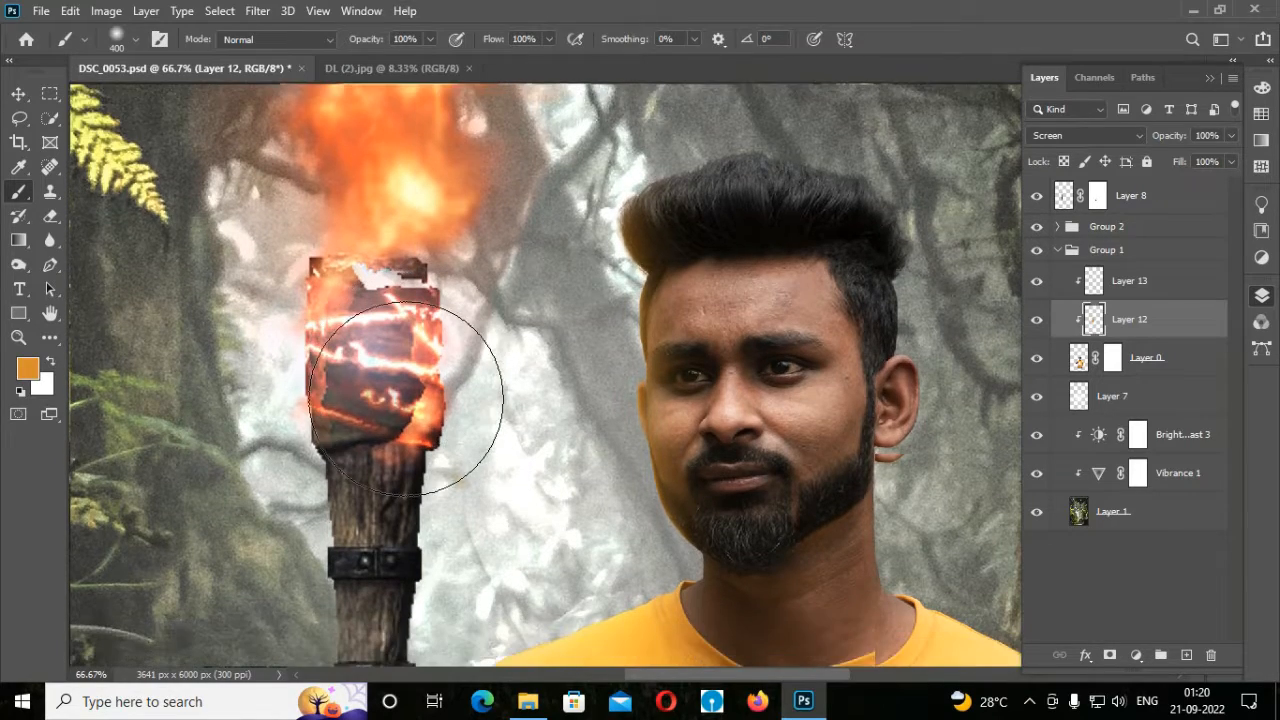
- Add orange torchlight to the man's sleeve and fist on Layer 12, reducing the brush from 300 to 60 px
scroll(405, 397, down, 2)
key(ctrl+minus)
key(ctrl+minus)
key(ctrl+minus)
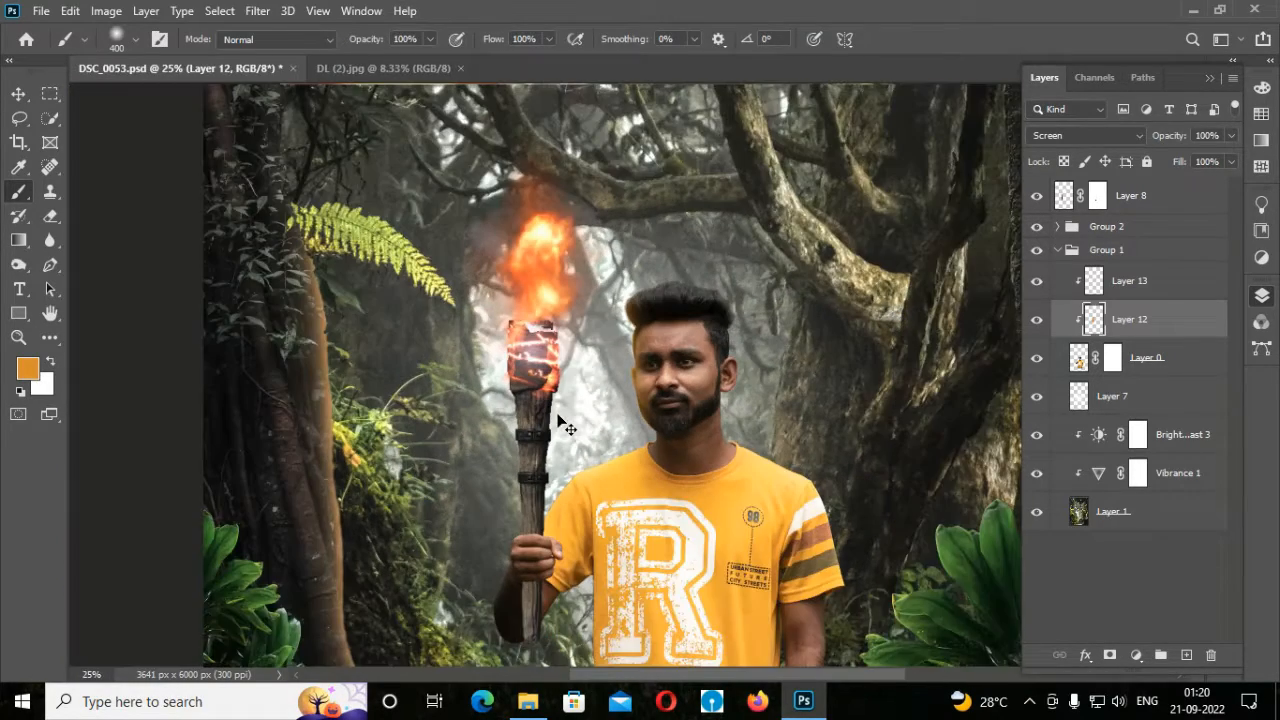
scroll(558, 418, down, 4)
key(ctrl+plus)
key(ctrl+plus)
key(ctrl+plus)
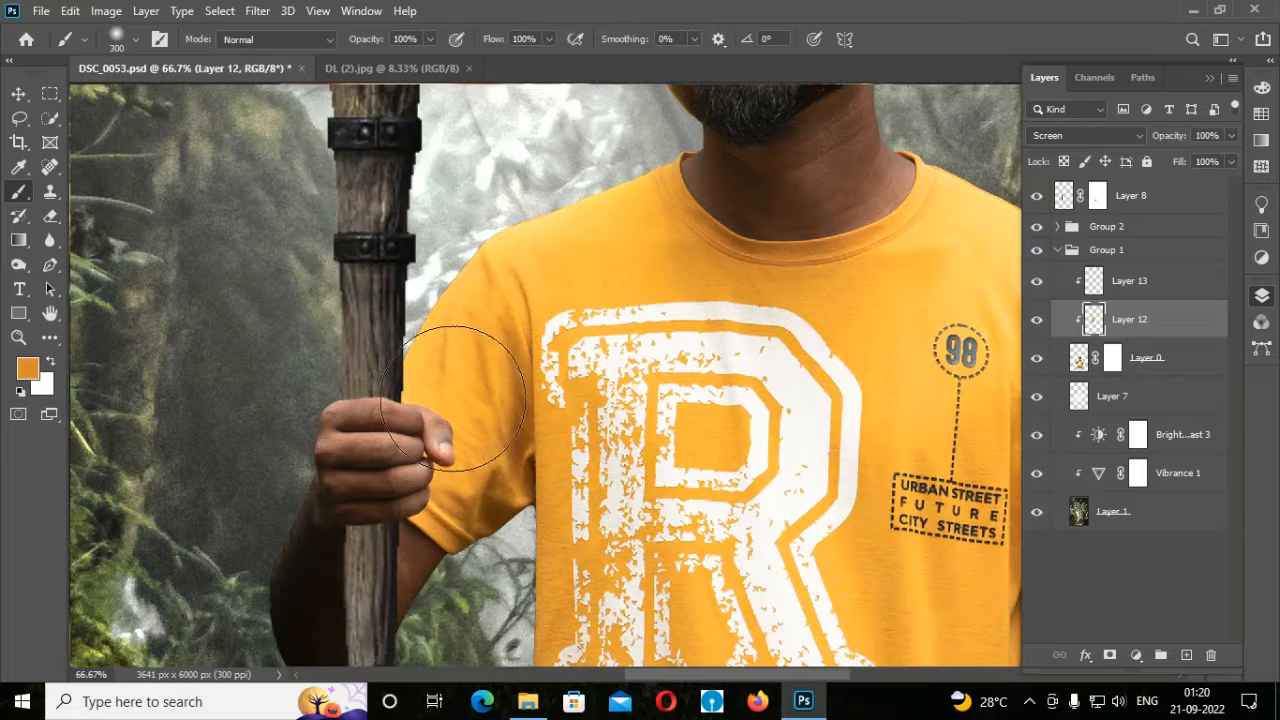
key(bracketleft)
key(bracketleft)
key(bracketleft)
key(bracketleft)
key(bracketleft)
key(bracketleft)
key(bracketleft)
key(bracketleft)
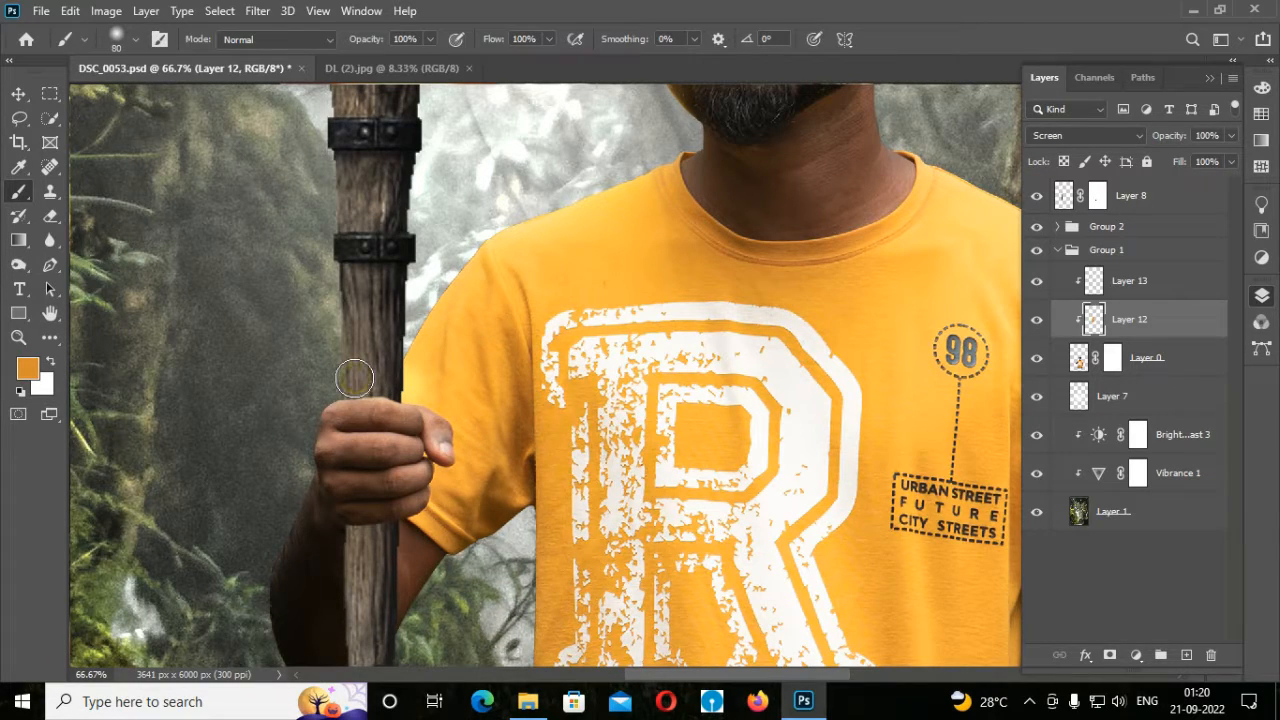
click(1165, 362)
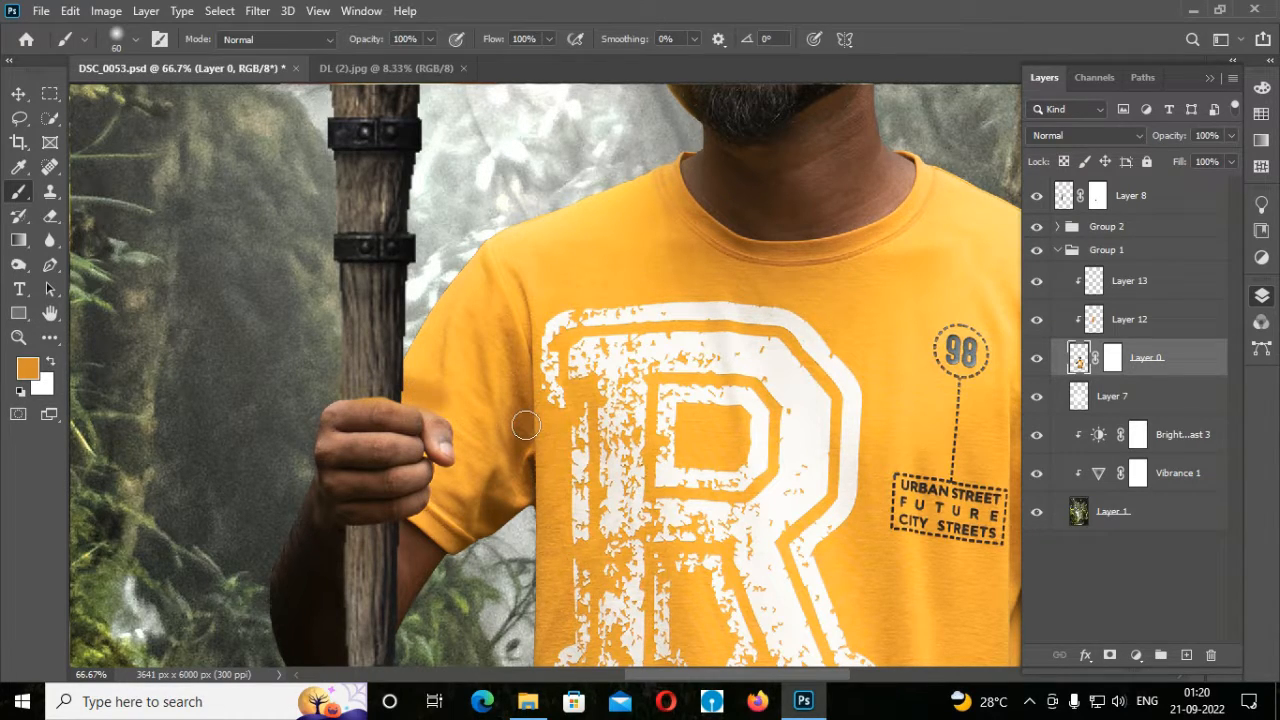
scroll(528, 432, down, 6)
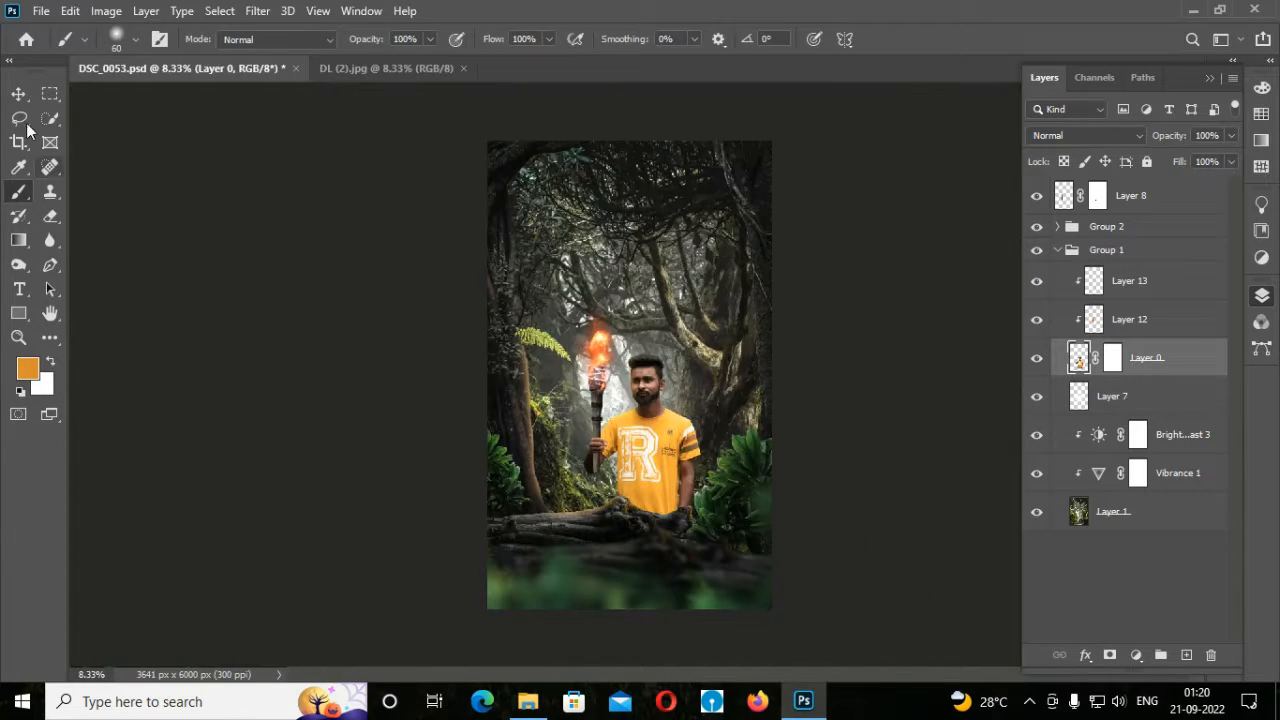
- Add a Brightness/Contrast adjustment clipped to Group 2 with Brightness set to -35
click(19, 94)
click(1057, 251)
click(1121, 228)
click(1136, 656)
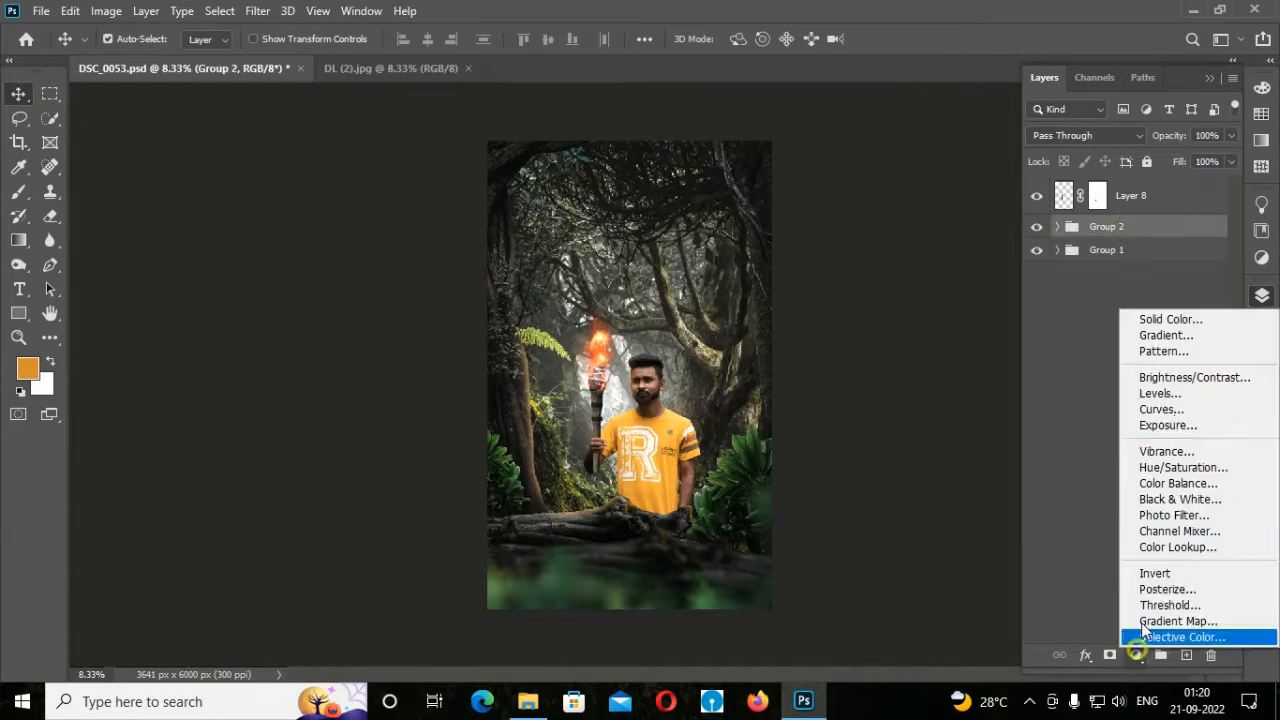
click(1158, 378)
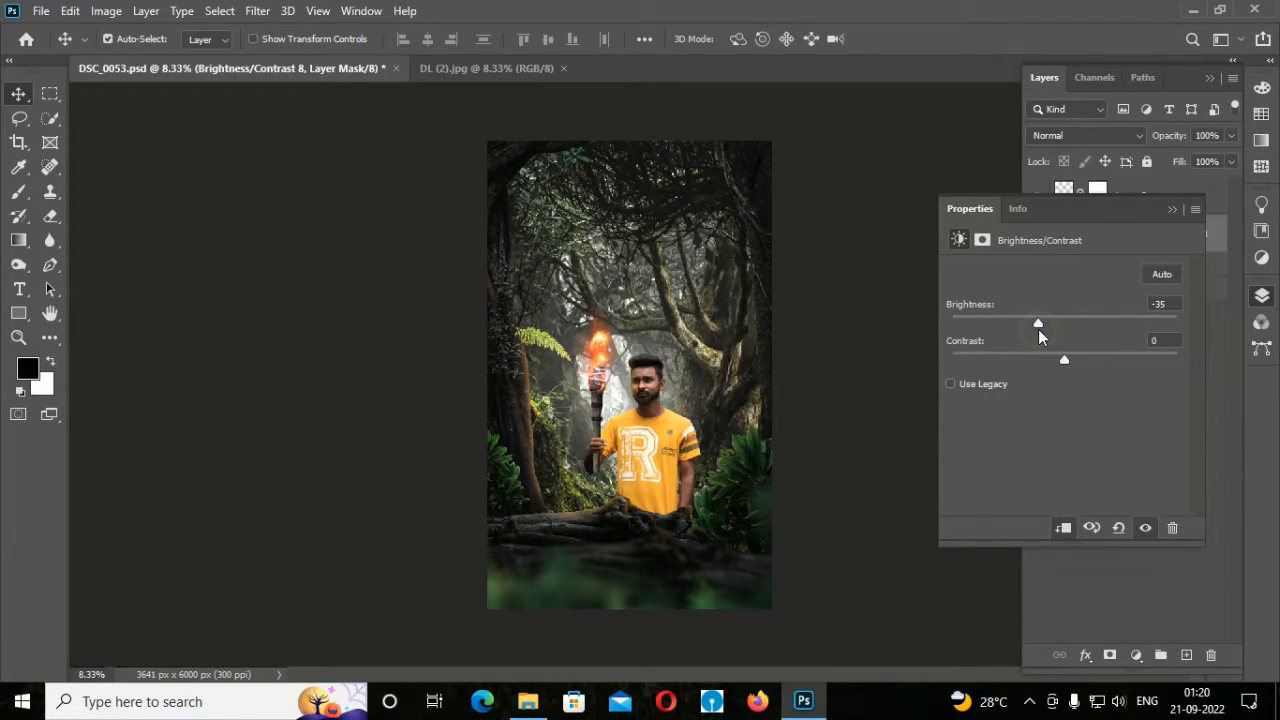
click(1172, 208)
- Darken the forest background by setting Brightness to -79 in Group 1's existing Brightness/Contrast adjustment
click(1116, 290)
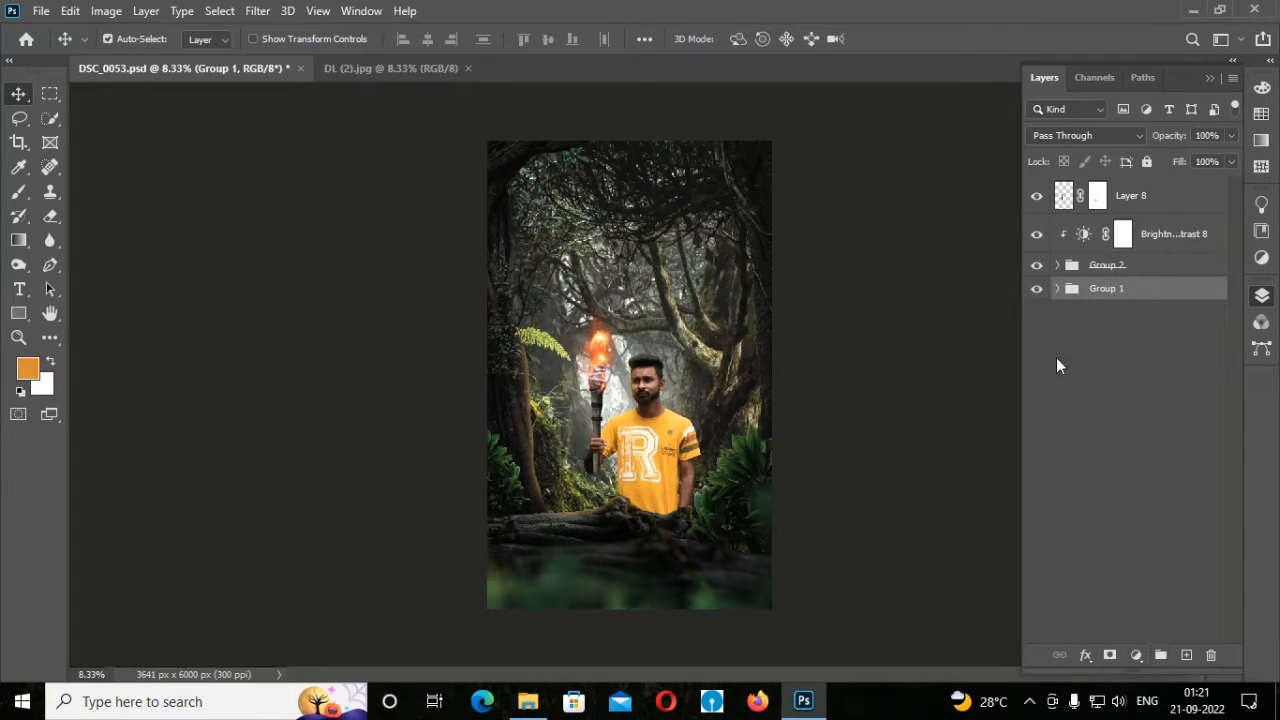
click(1057, 288)
double_click(1090, 473)
drag(1034, 326, 1015, 327)
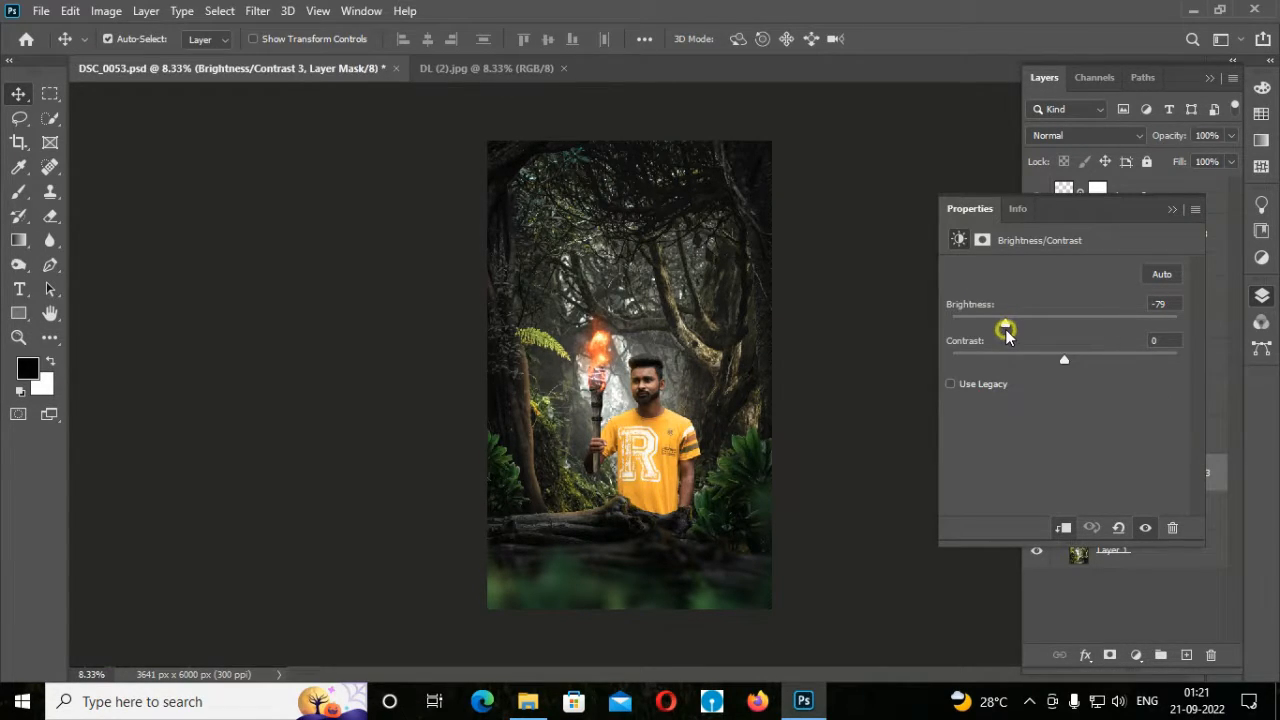
click(1173, 210)
click(1057, 290)
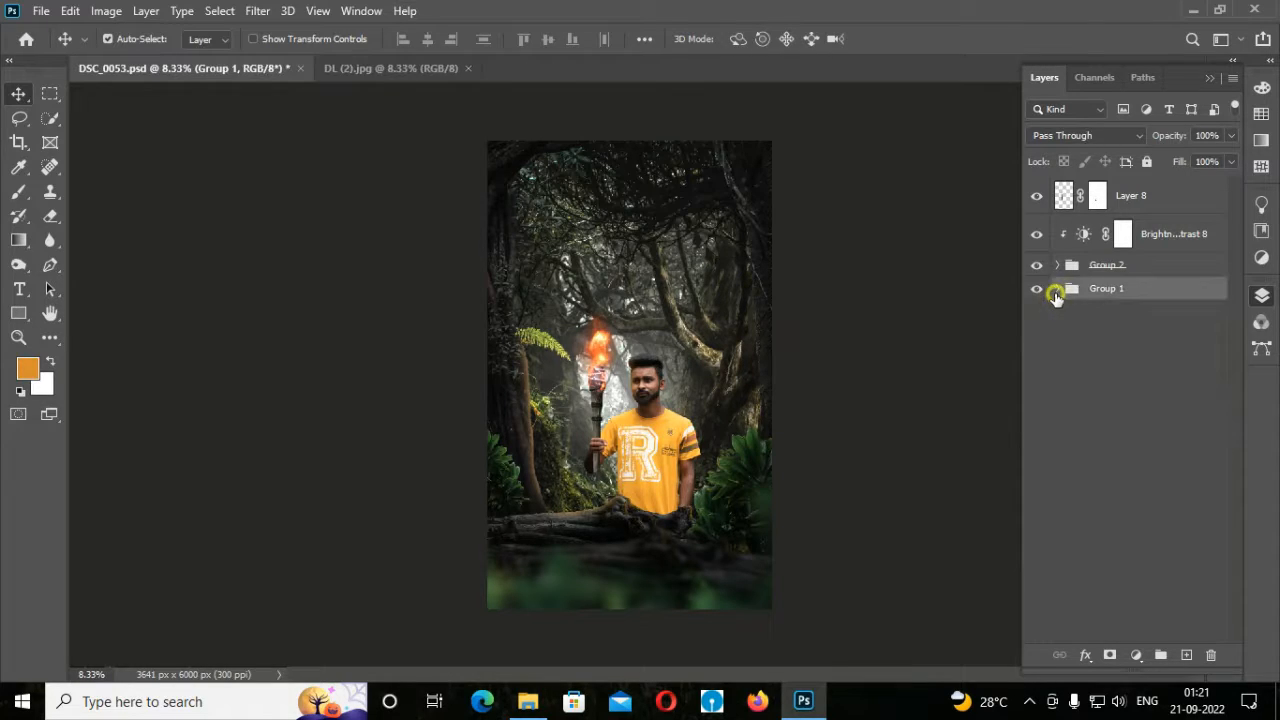
- Add a new Screen layer directly above Layer 7 in Group 1 and hide Layer 7
click(1057, 290)
click(1131, 440)
click(1186, 655)
click(17, 192)
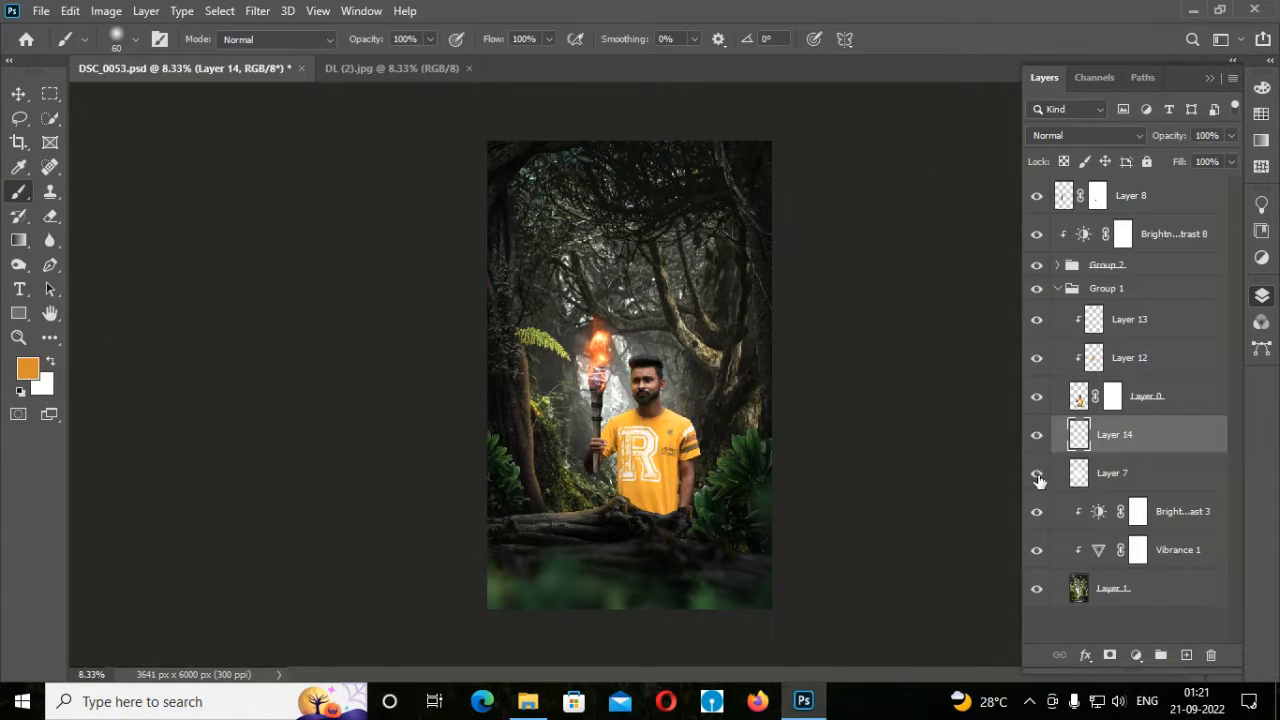
click(1037, 473)
click(1087, 135)
click(1068, 292)
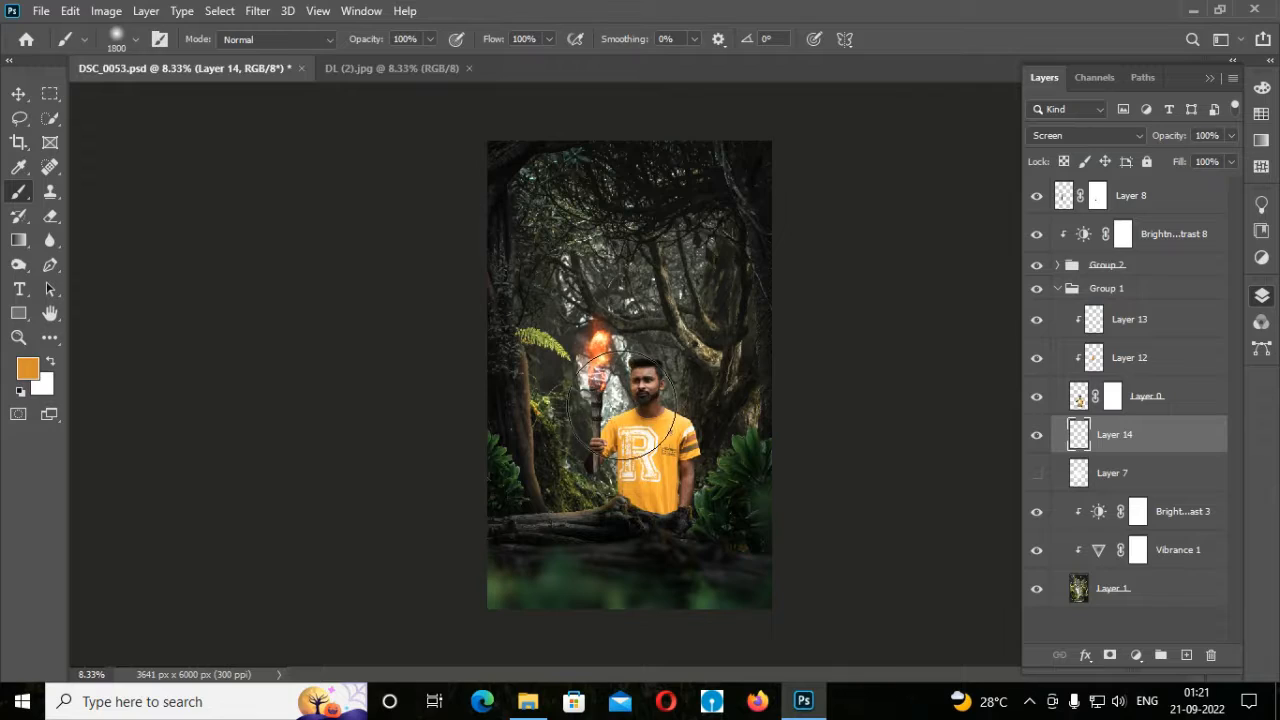
- Paint a large orange glow behind the man with an 1800 px brush and scale it to 109%
click(645, 390)
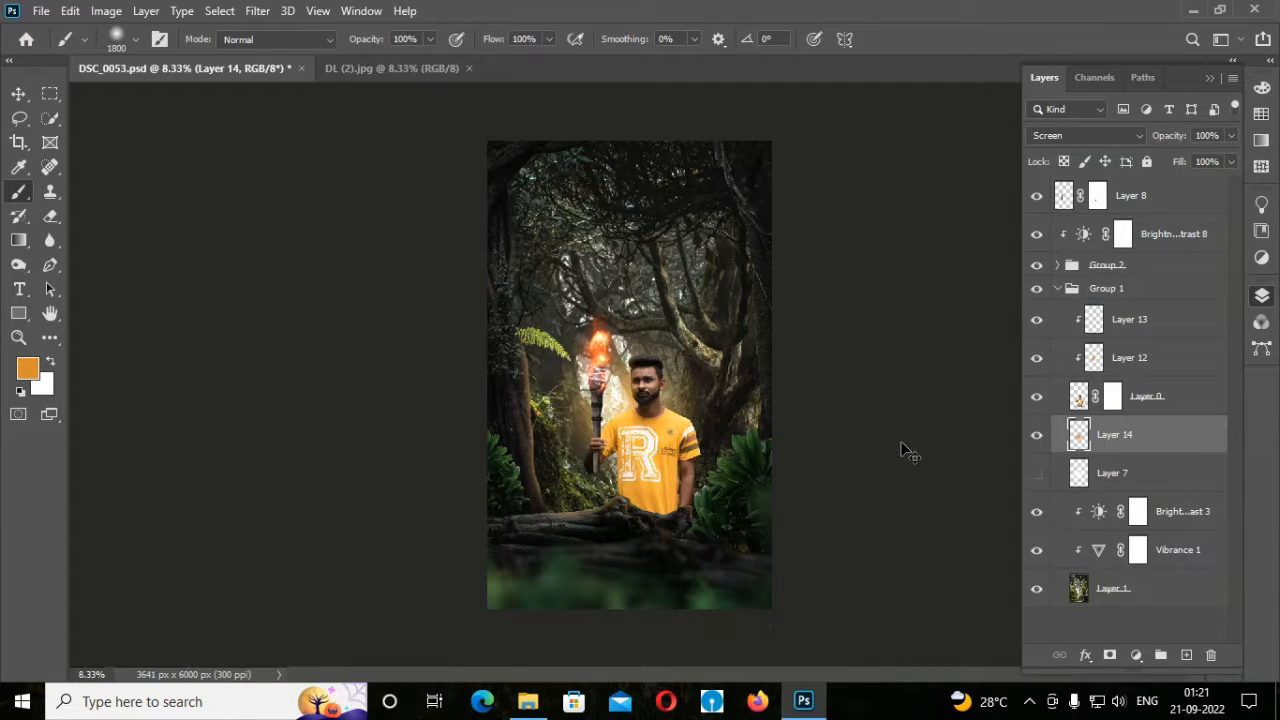
key(ctrl+t)
drag(411, 42, 419, 43)
key(Return)
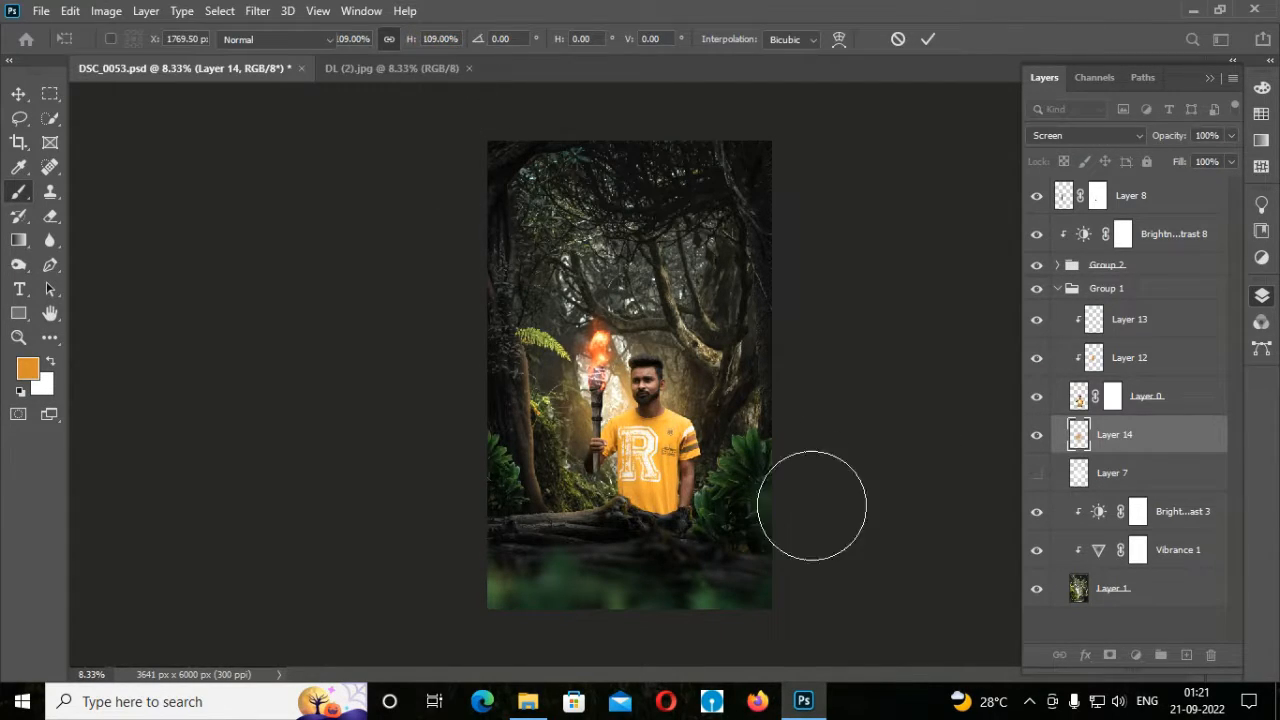
key(ctrl+minus)
key(ctrl+plus)
key(ctrl+plus)
key(ctrl+minus)
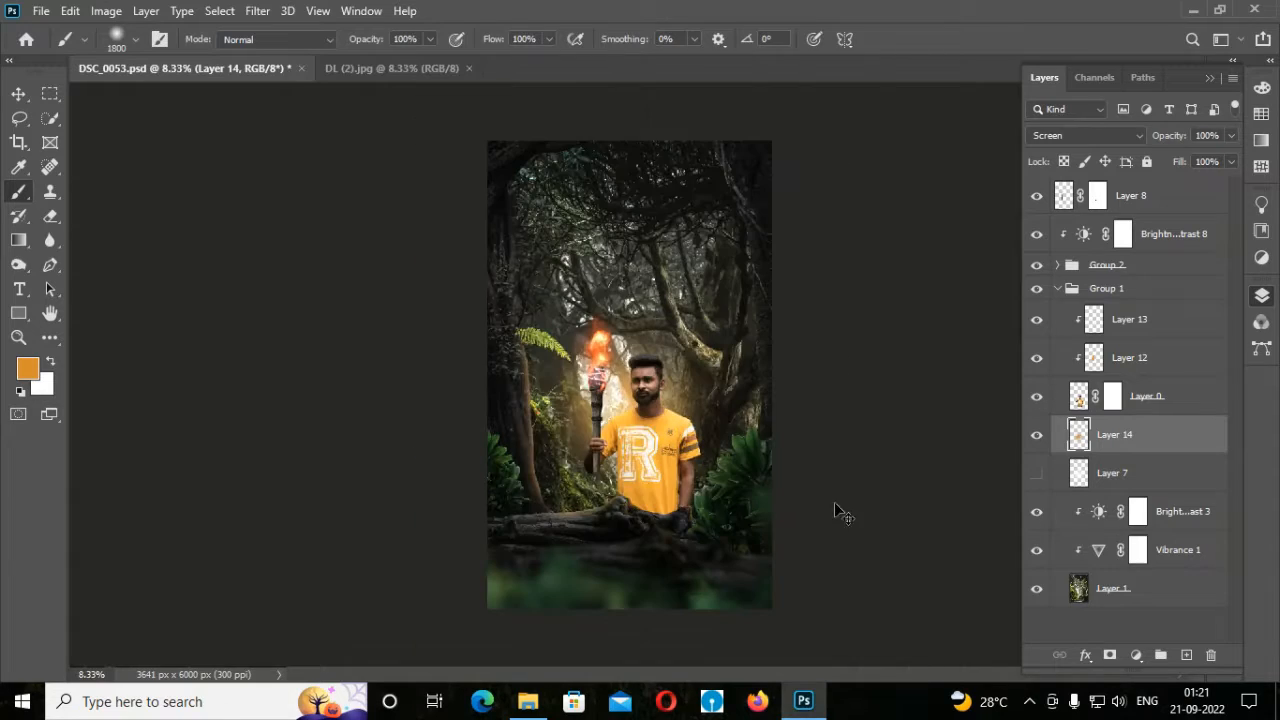
- Delete the hidden Layer 7, collapse Group 1 and check the composition
click(1136, 480)
key(Delete)
click(1058, 289)
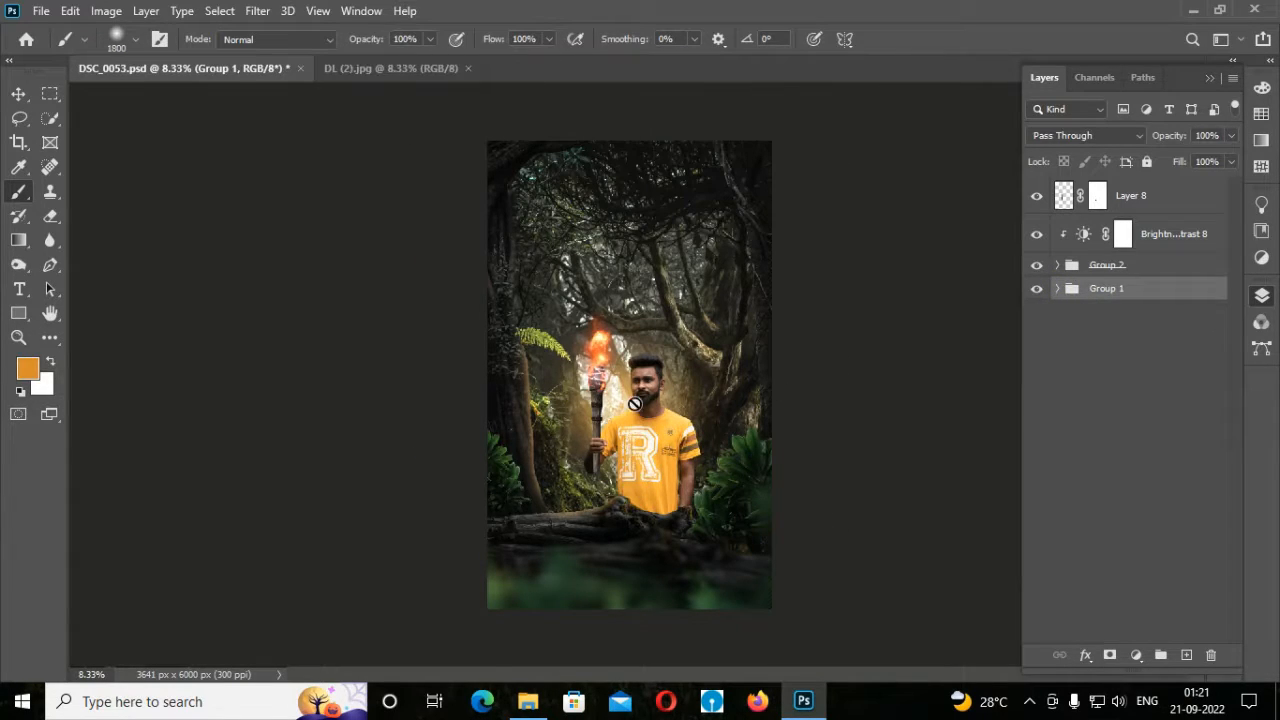
key(ctrl+plus)
key(ctrl+plus)
key(ctrl+minus)
key(ctrl+minus)
- Stamp all visible layers into a new layer above Layer 8 and duplicate it
click(18, 95)
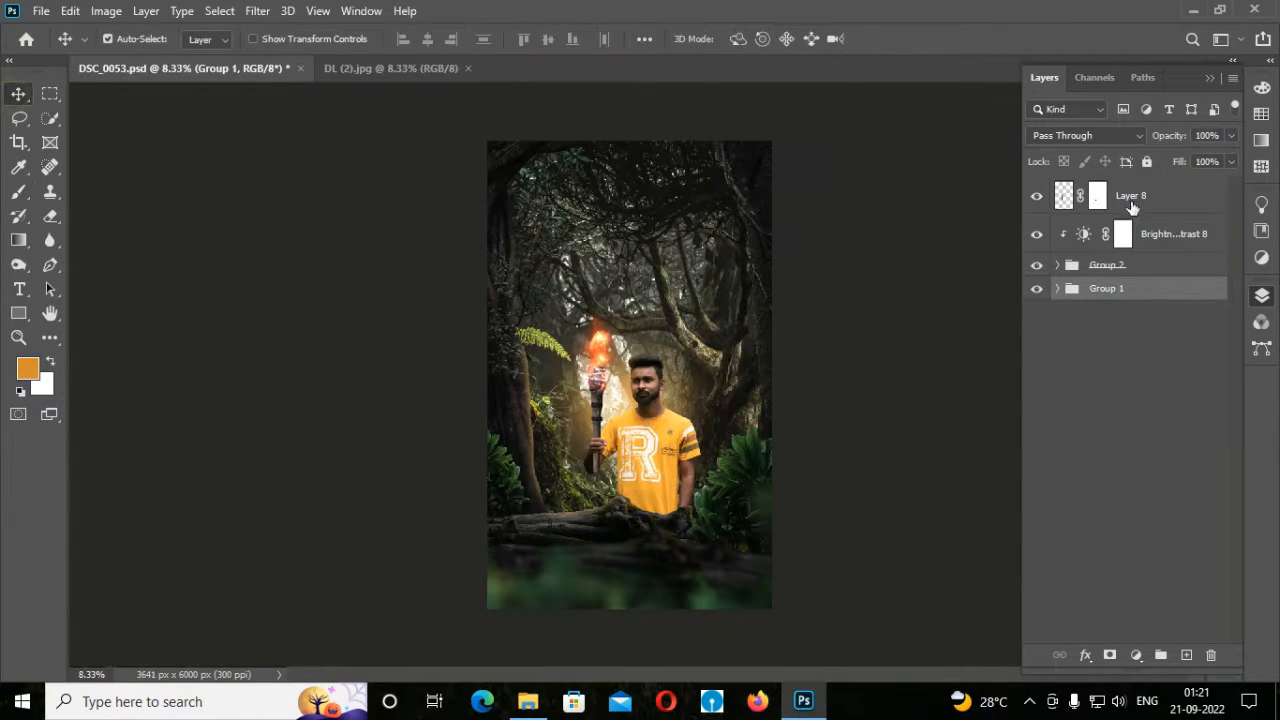
click(1133, 200)
key(ctrl+alt+shift+e)
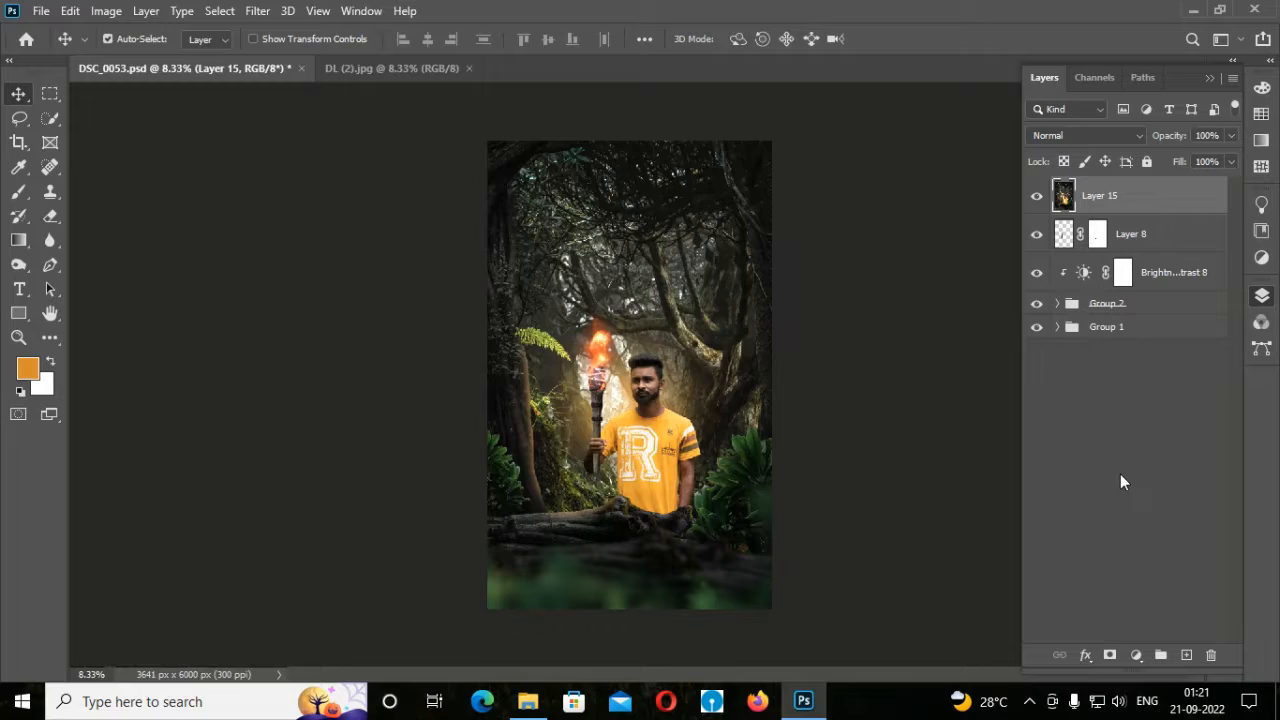
key(ctrl+j)
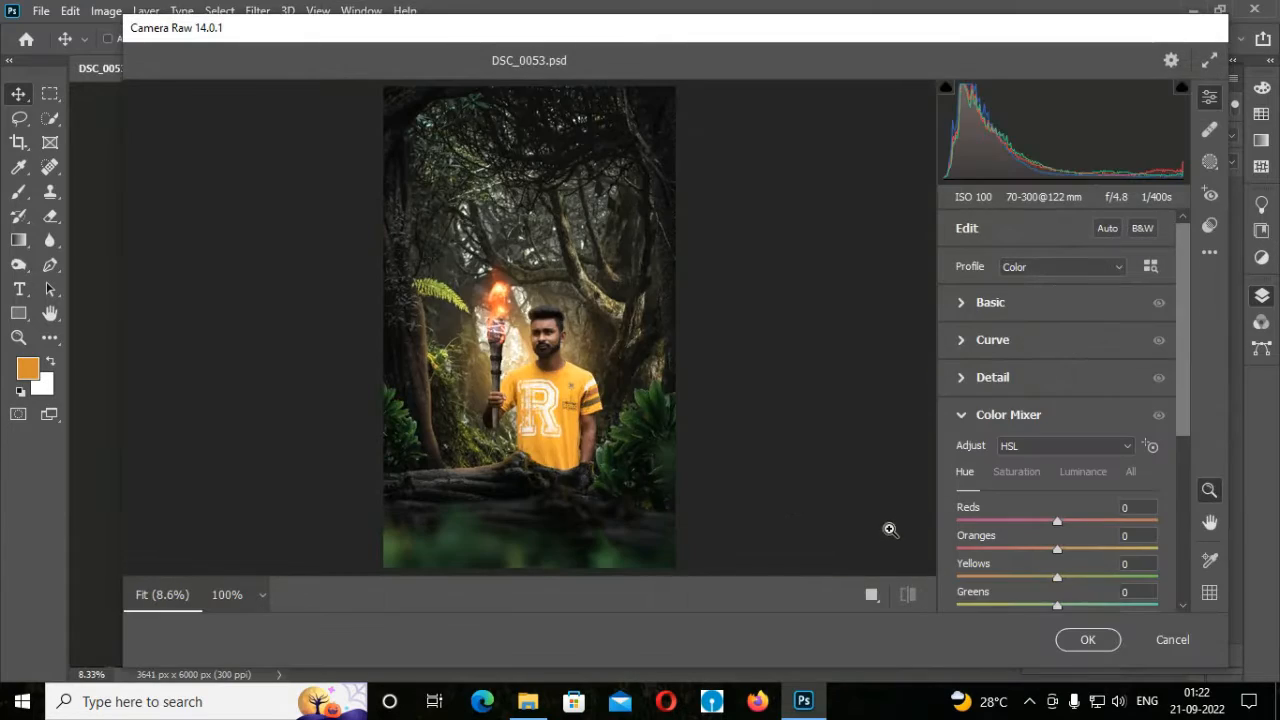
- Show Camera Raw's side-by-side before/after view and draw a linear gradient mask rising from below the image to the man's chest
click(874, 593)
click(1006, 389)
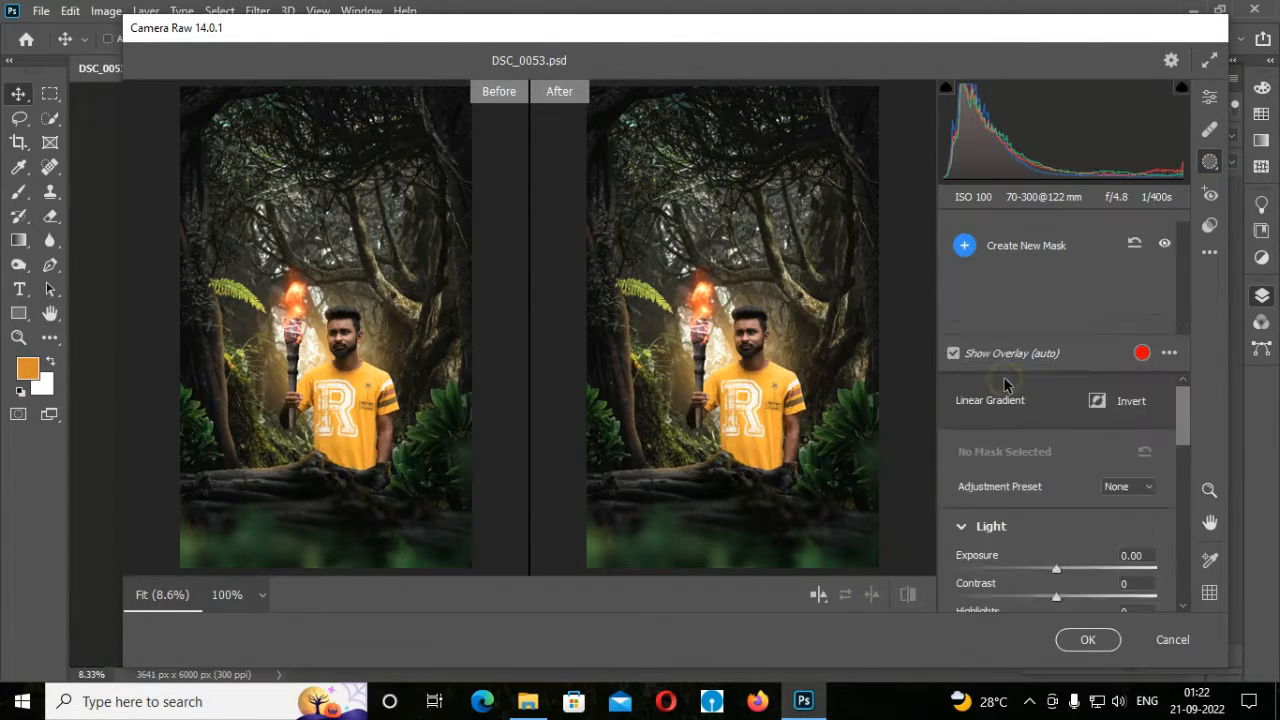
drag(742, 572, 742, 532)
drag(740, 412, 741, 398)
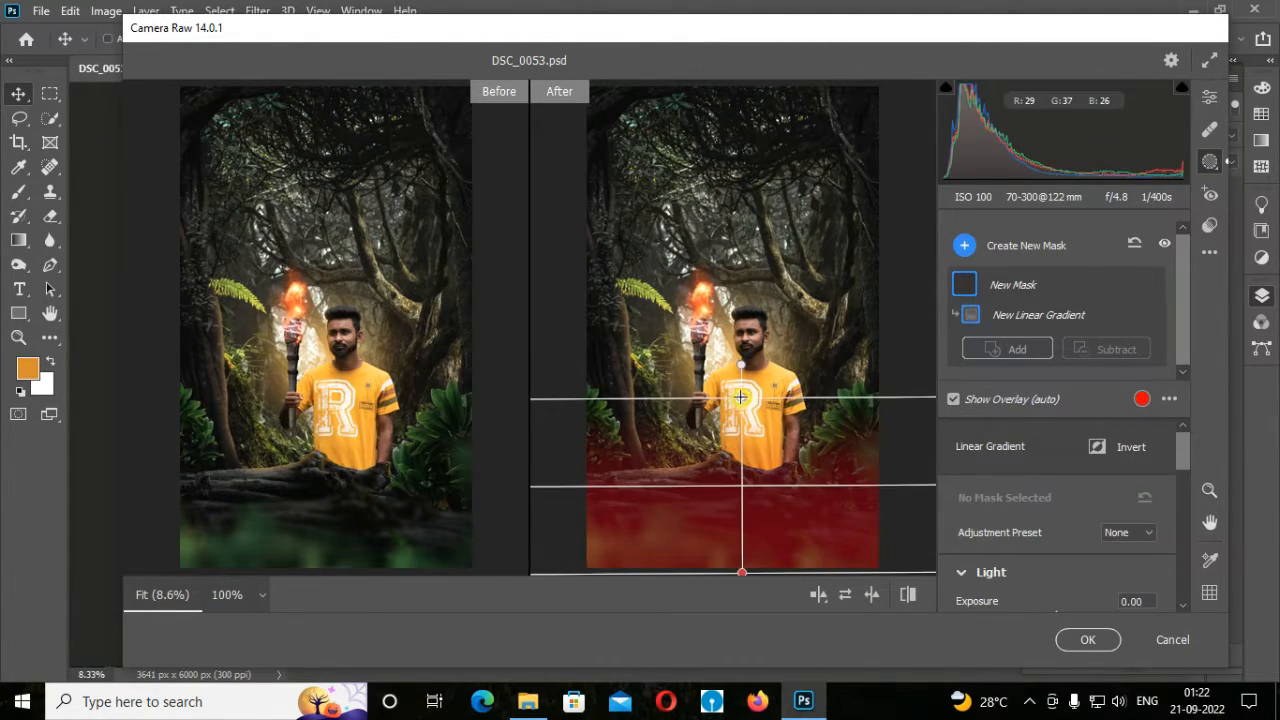
drag(742, 573, 742, 662)
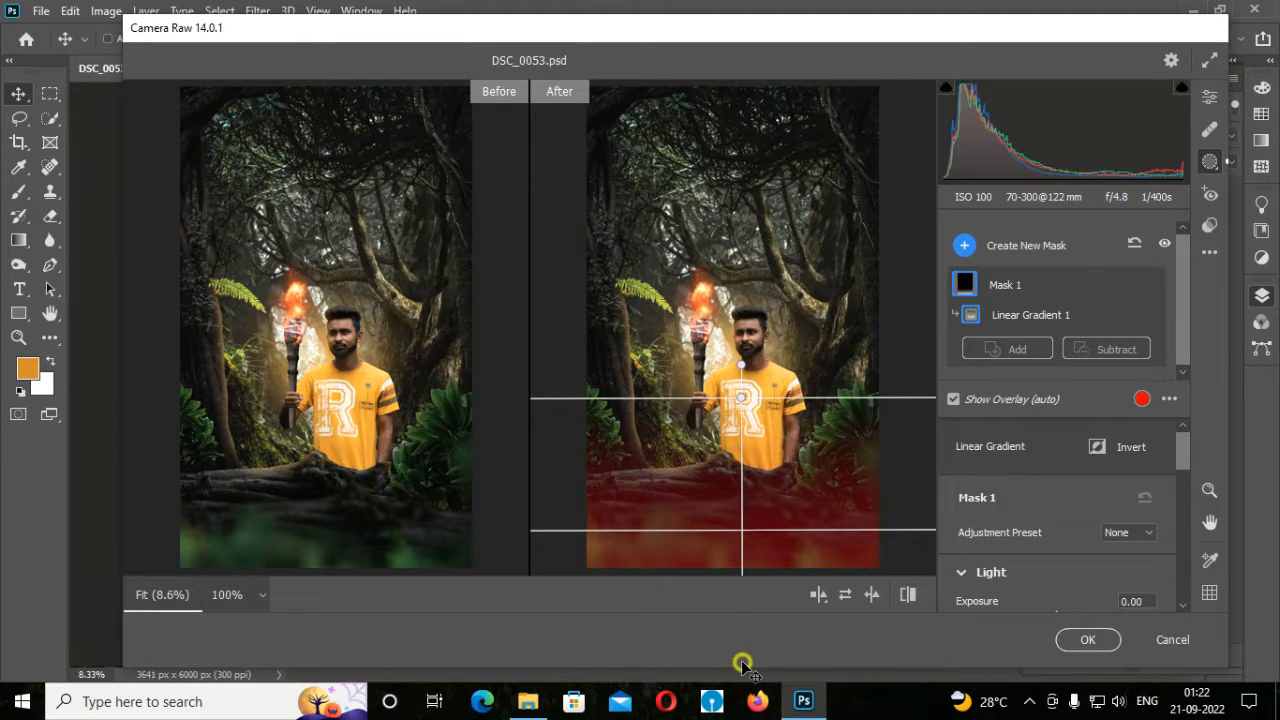
- Set the linear gradient mask's Exposure to -3.40 and Blacks to +82
scroll(1056, 500, down, 4)
drag(1056, 437, 970, 437)
drag(1057, 576, 1142, 579)
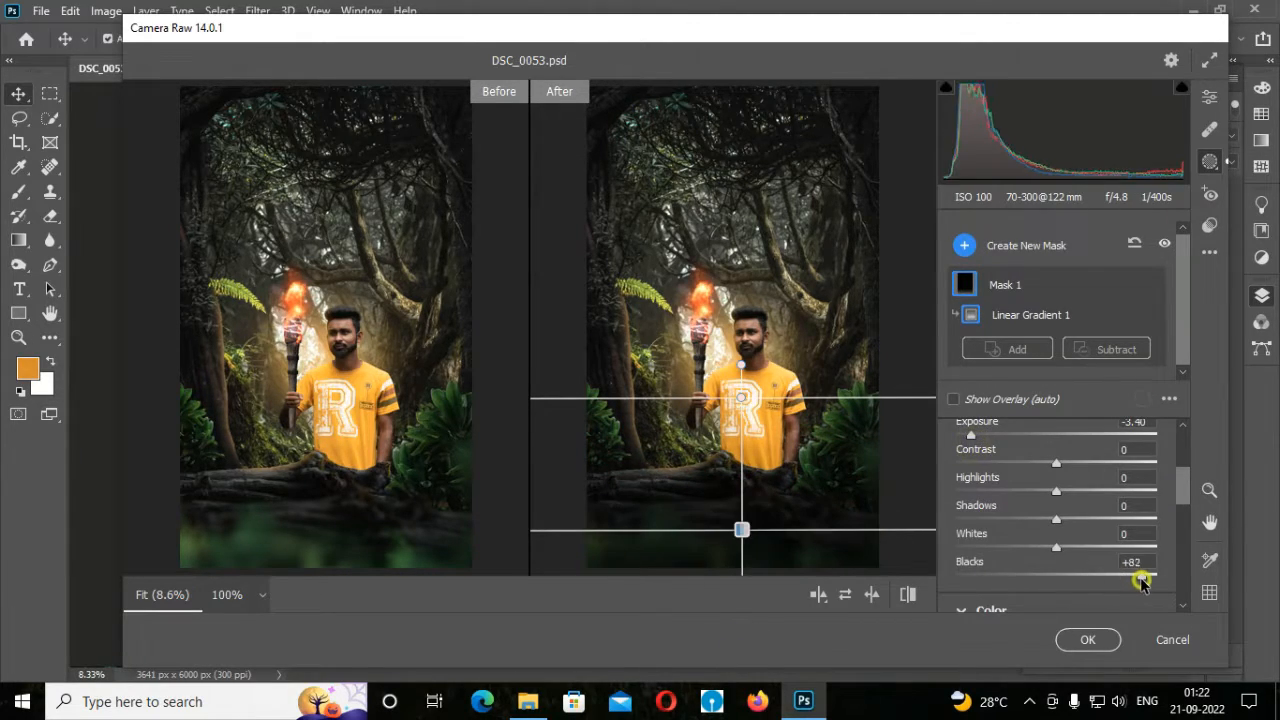
- Set the linear gradient mask's Whites to -71, Shadows and Highlights to -100, Contrast to +76 and Blacks to +85
click(986, 550)
click(954, 522)
click(953, 491)
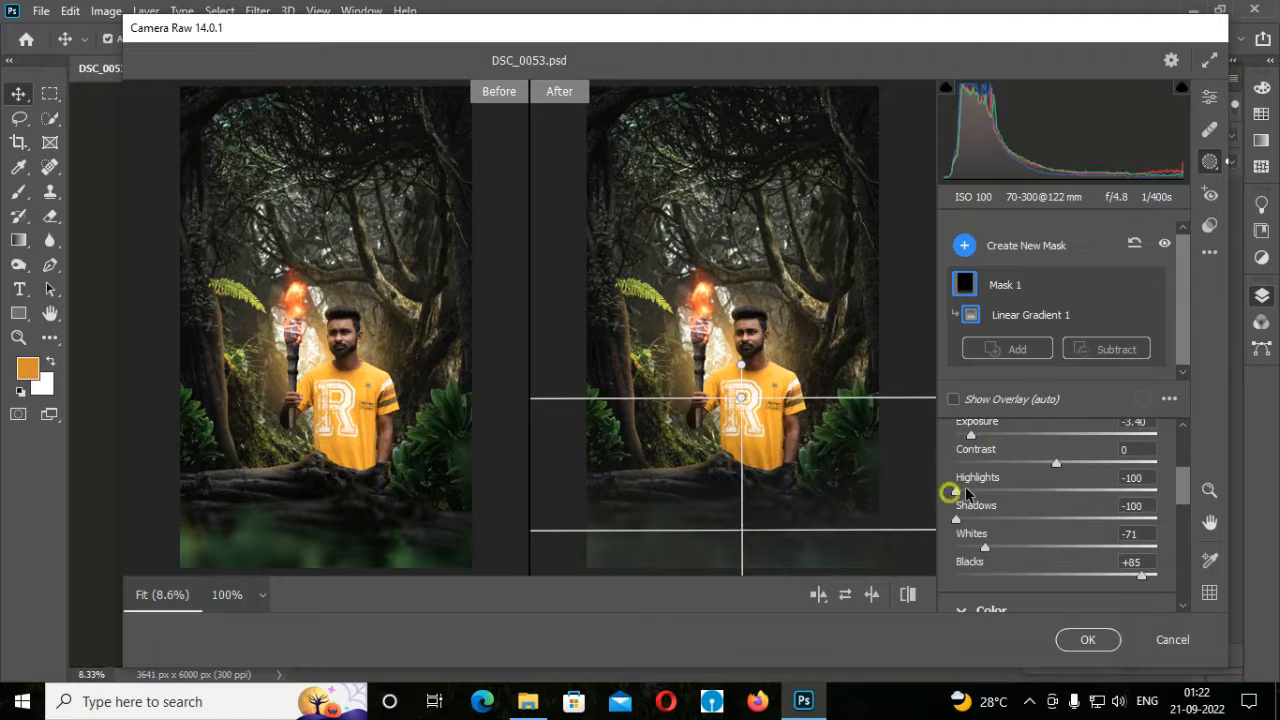
drag(1056, 463, 1131, 457)
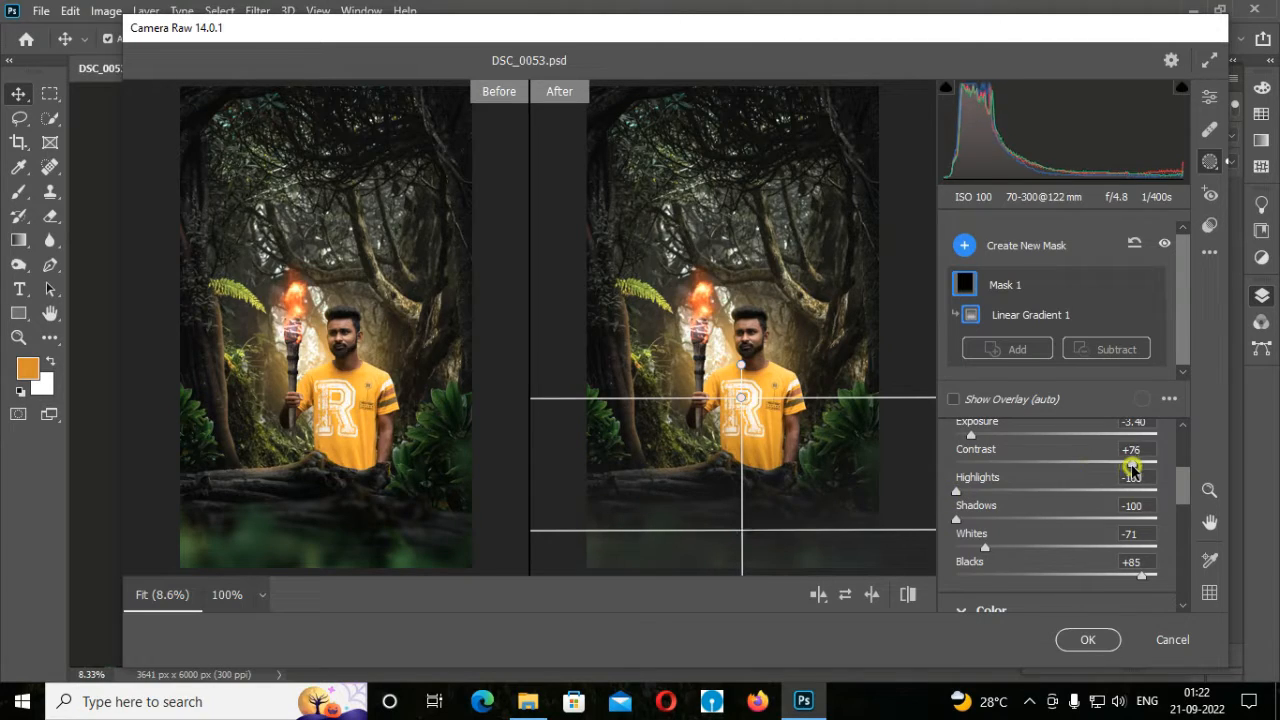
- Add a second linear gradient to Mask 1 from beyond the image's right edge to the torch, and set Exposure to -3.60
click(1010, 349)
click(1076, 434)
drag(910, 359, 695, 359)
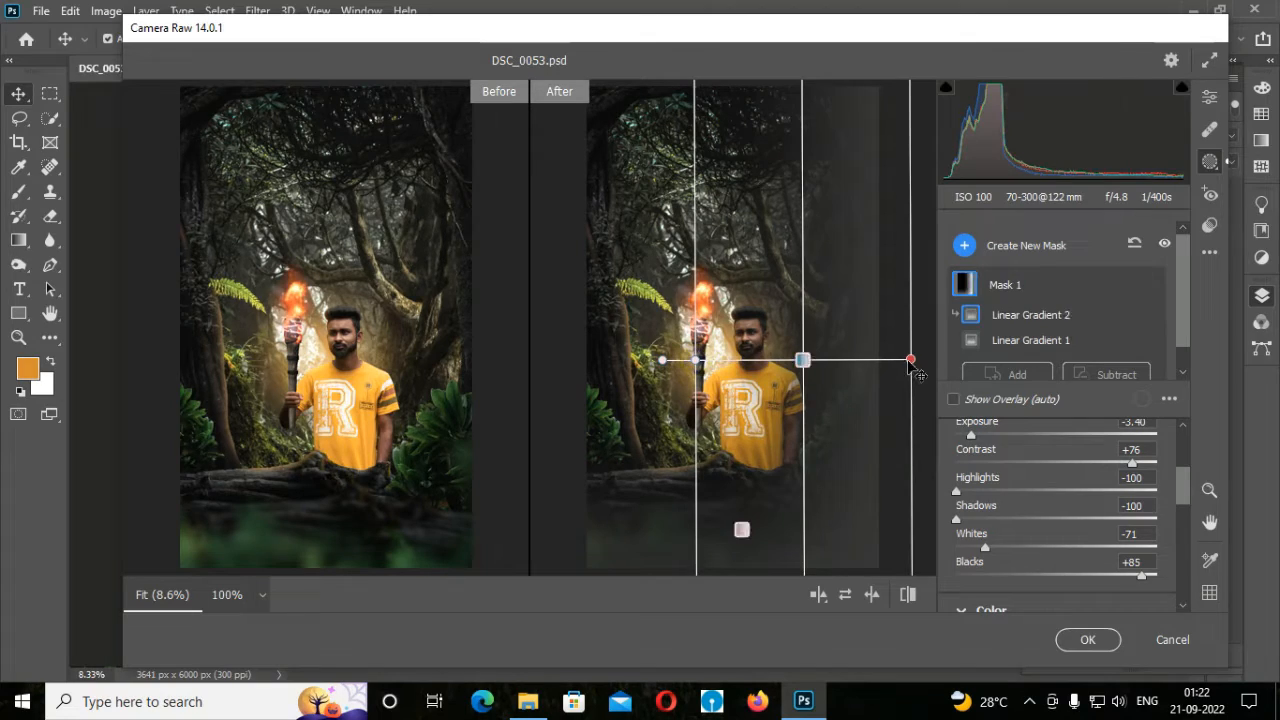
drag(911, 360, 991, 360)
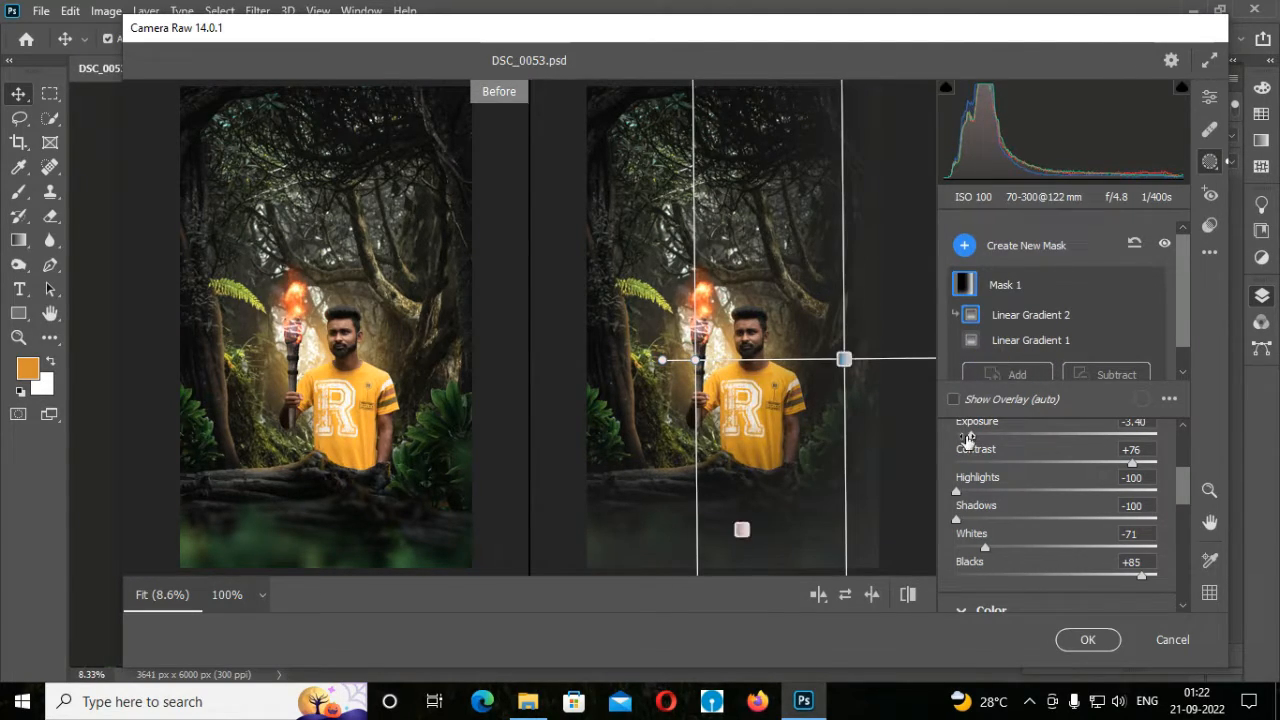
drag(970, 435, 959, 437)
- Add a third linear gradient to Mask 1 from the image's left side past the man, extending its start well outside the image
click(1012, 374)
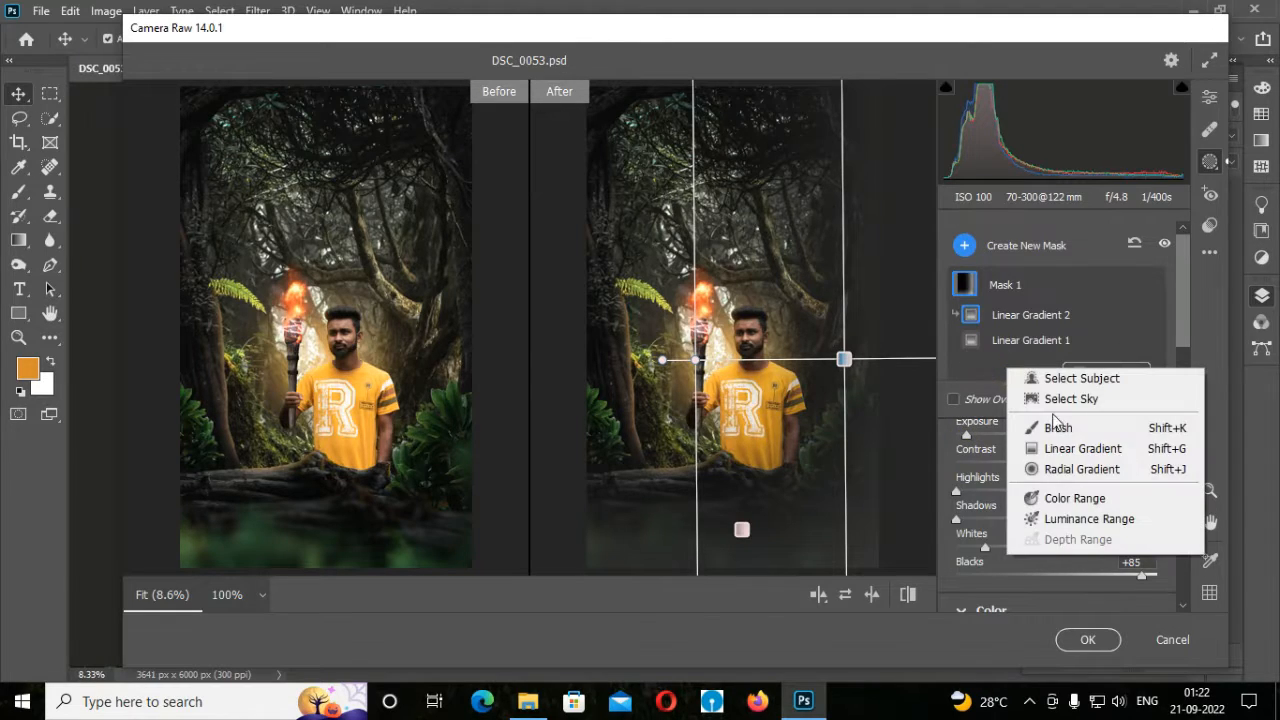
click(1058, 450)
drag(566, 346, 806, 349)
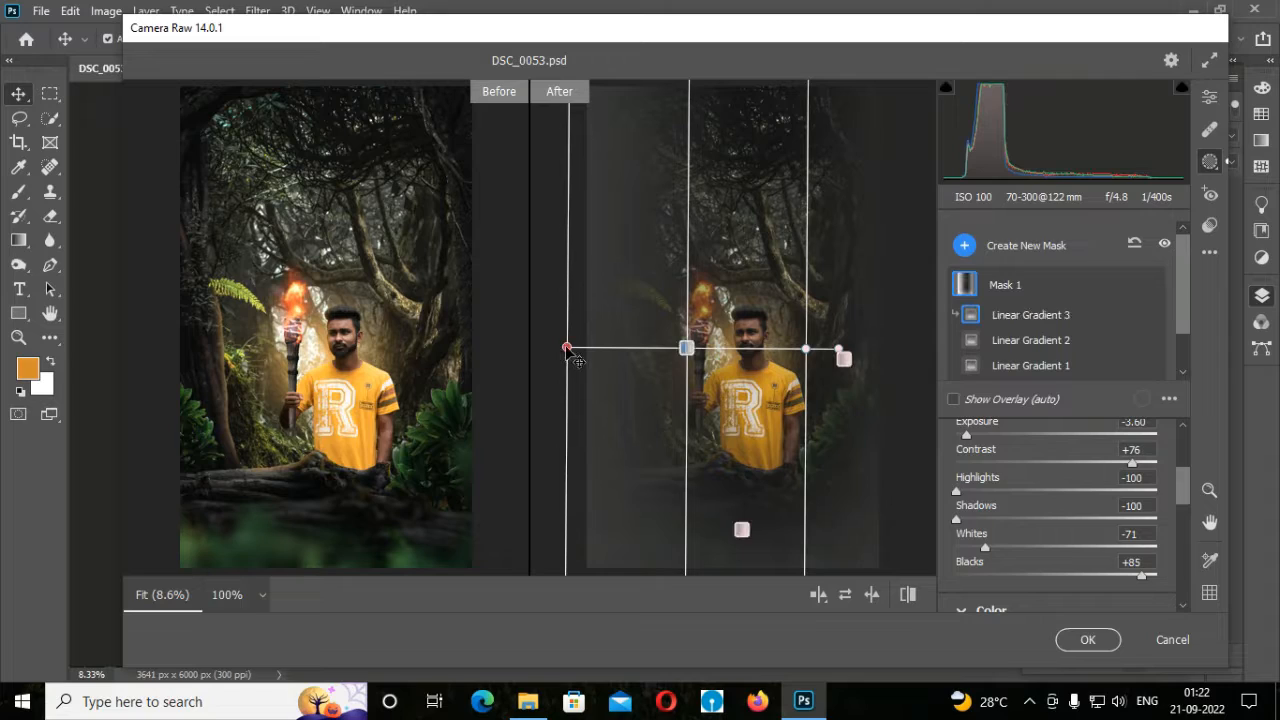
drag(566, 347, 437, 352)
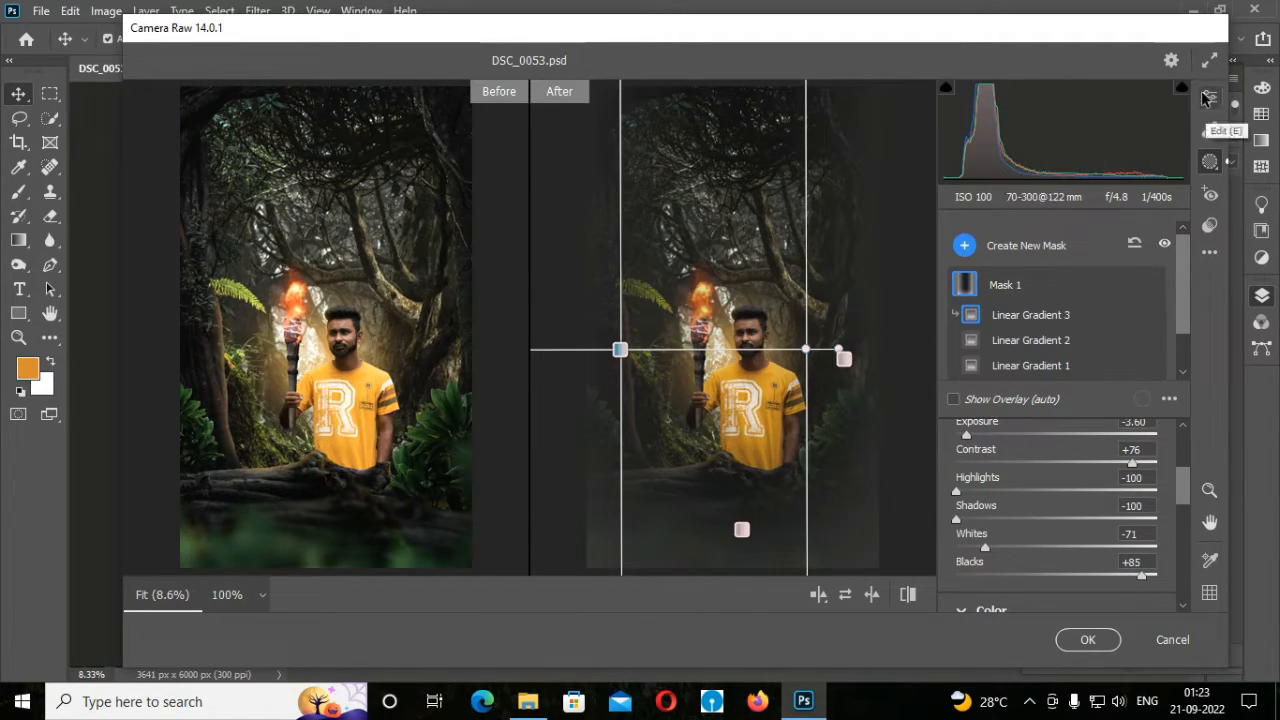
- Add a fourth linear gradient to Mask 1 from above the image down to just above the torch flame
scroll(1036, 352, down, 1)
click(1017, 347)
click(1058, 430)
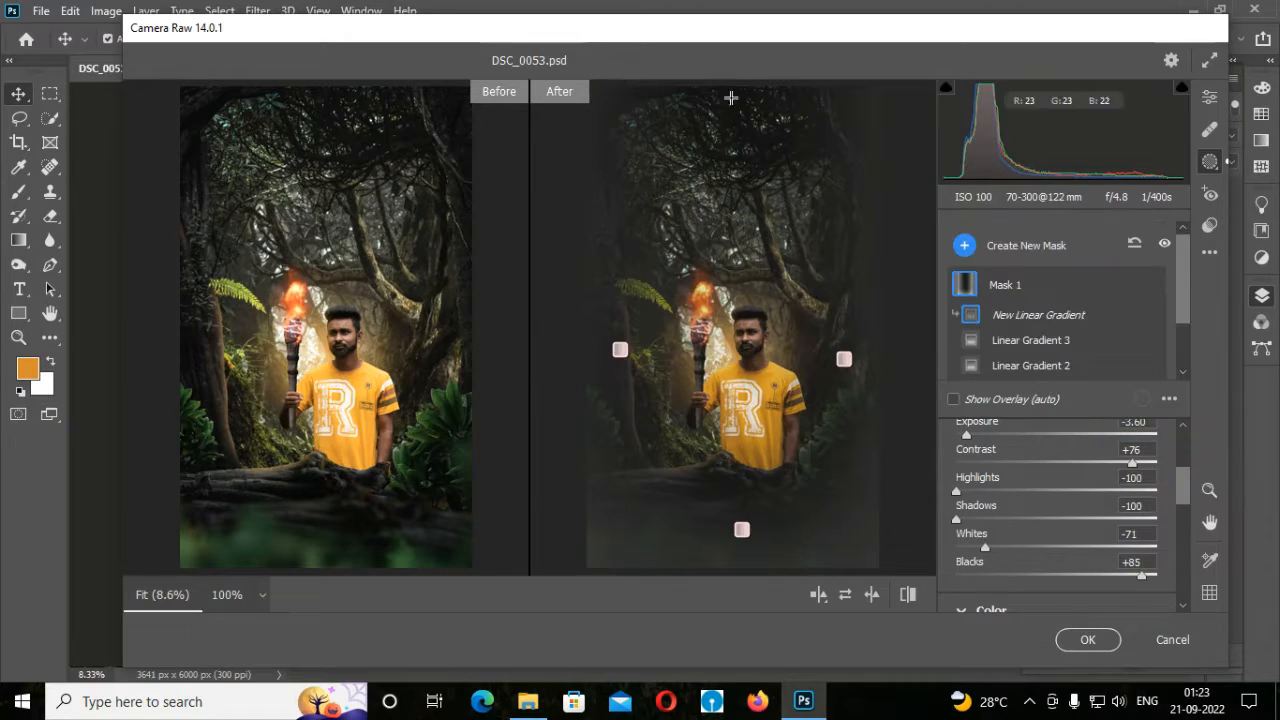
drag(732, 261, 732, 267)
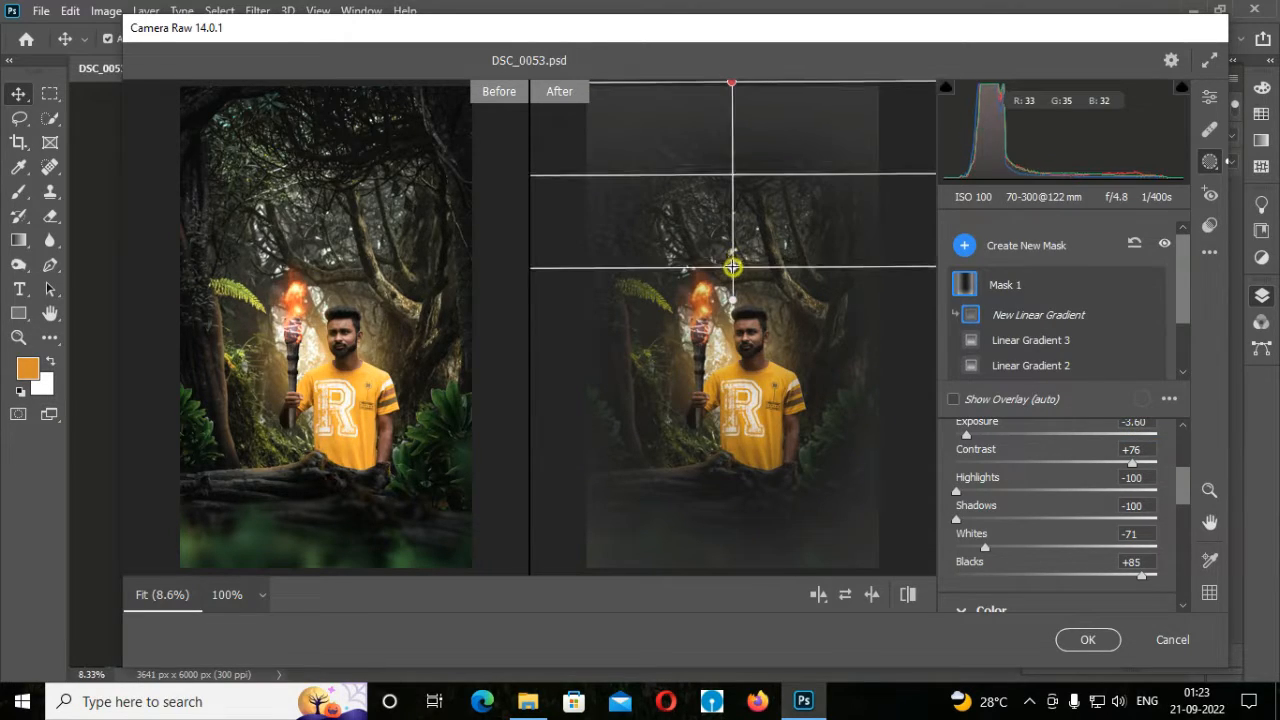
drag(733, 87, 735, 22)
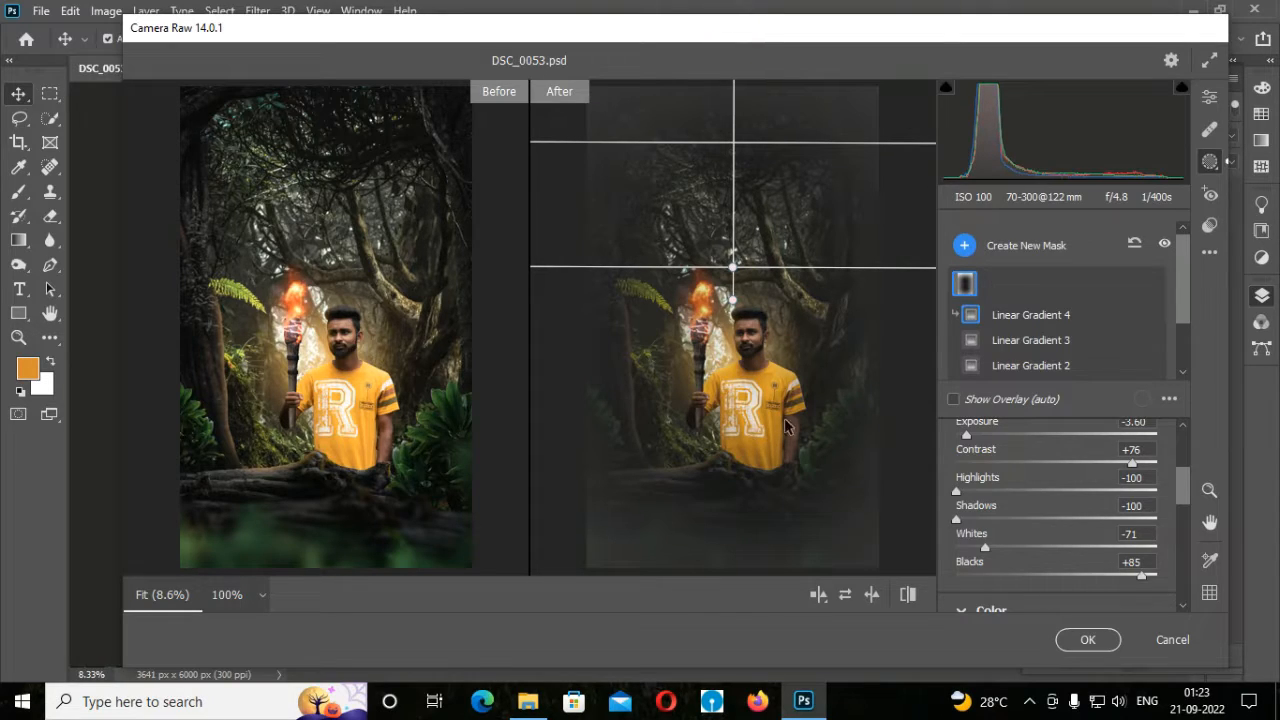
- Extend the bottom, right and left linear gradients farther beyond the image edges
scroll(1049, 337, down, 2)
click(1050, 345)
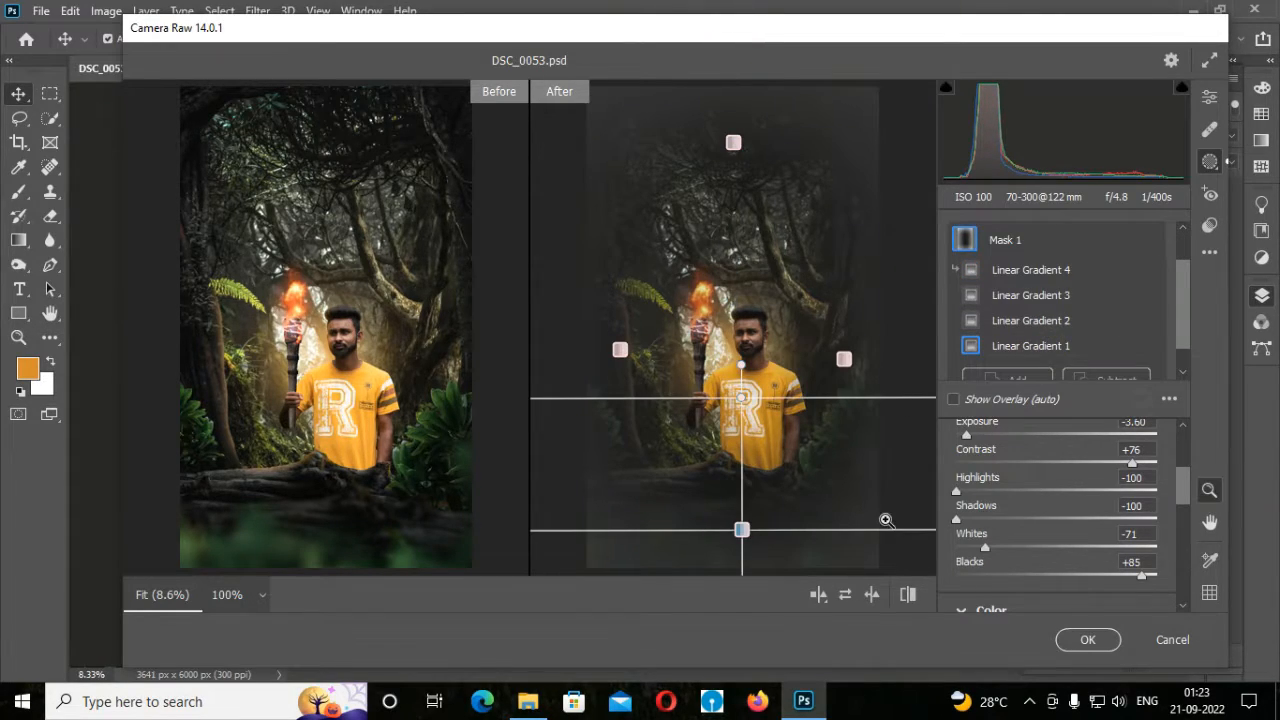
key(ctrl+minus)
drag(740, 572, 738, 636)
click(1062, 366)
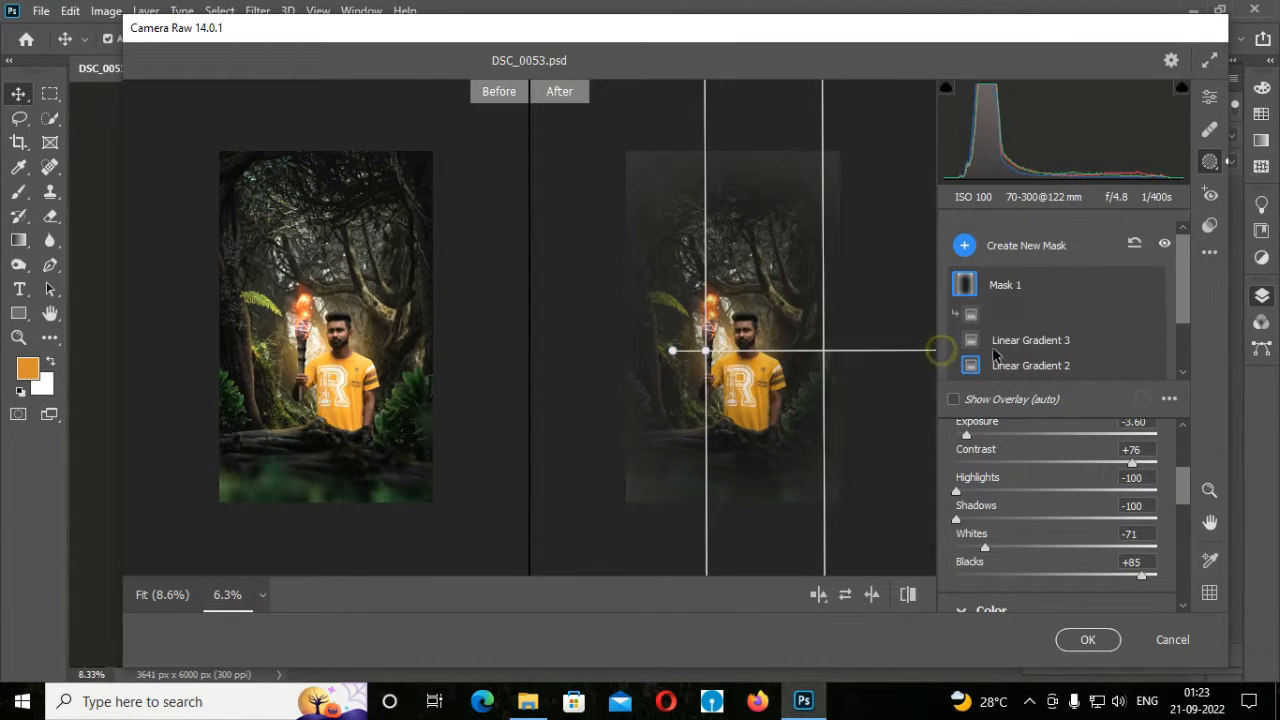
click(1030, 340)
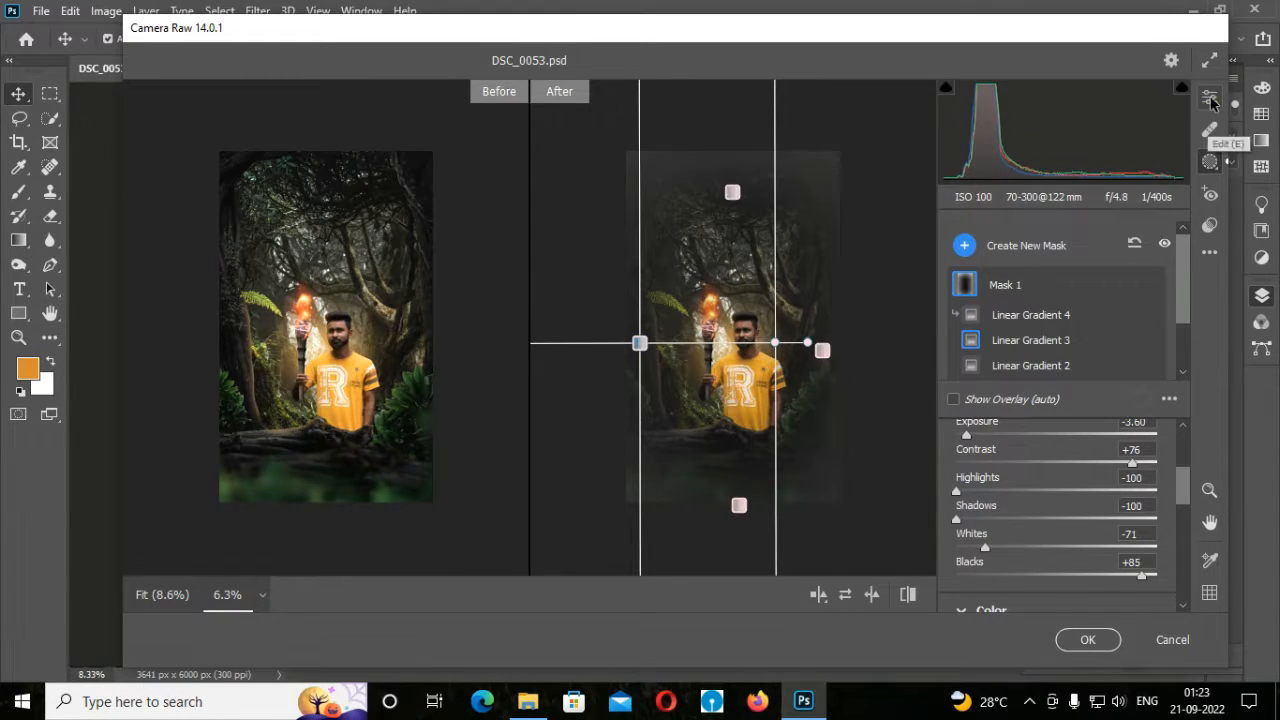
- Set the global Basic Temperature to +10 and apply the Camera Raw grading to the layer
click(1209, 161)
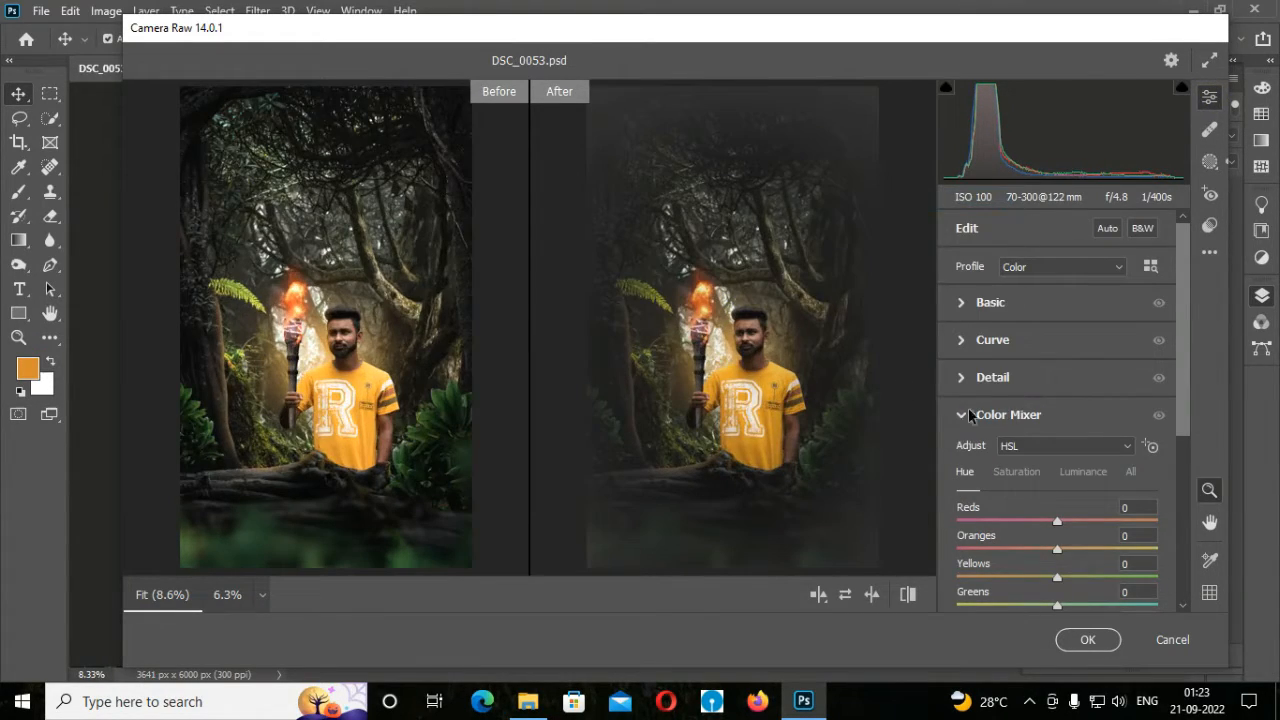
click(961, 414)
click(963, 302)
drag(990, 290, 997, 294)
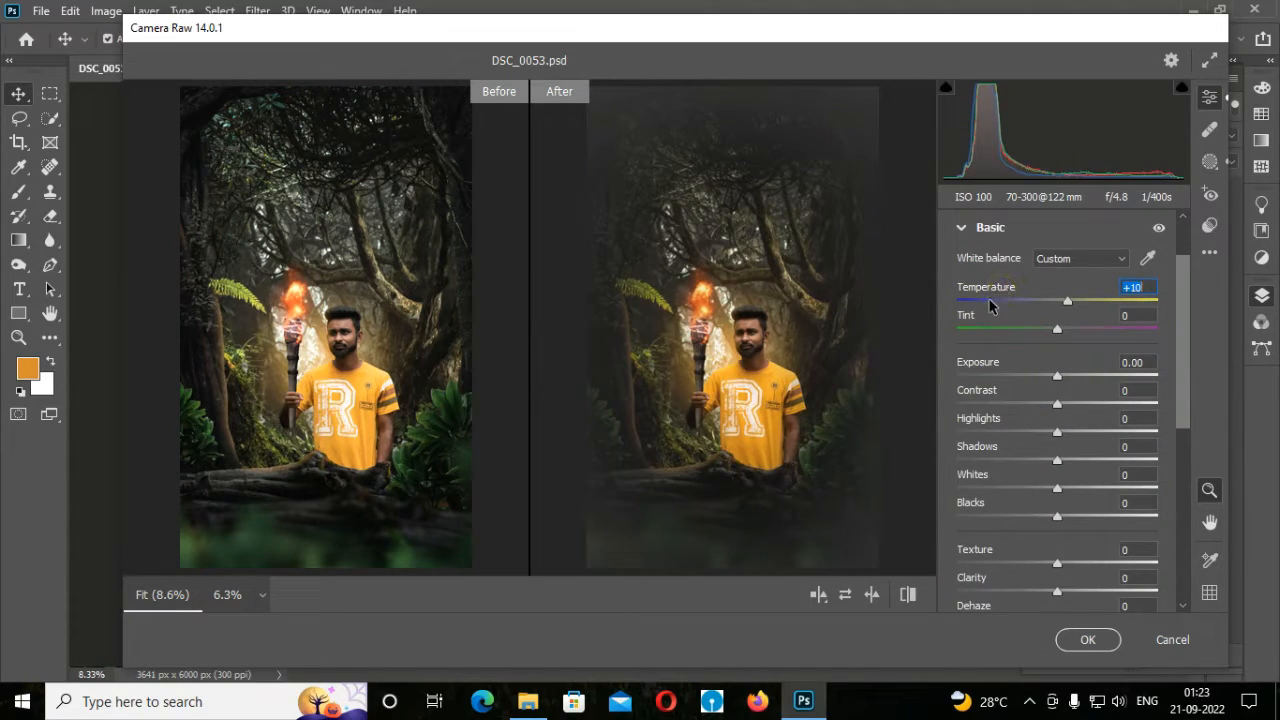
click(1072, 640)
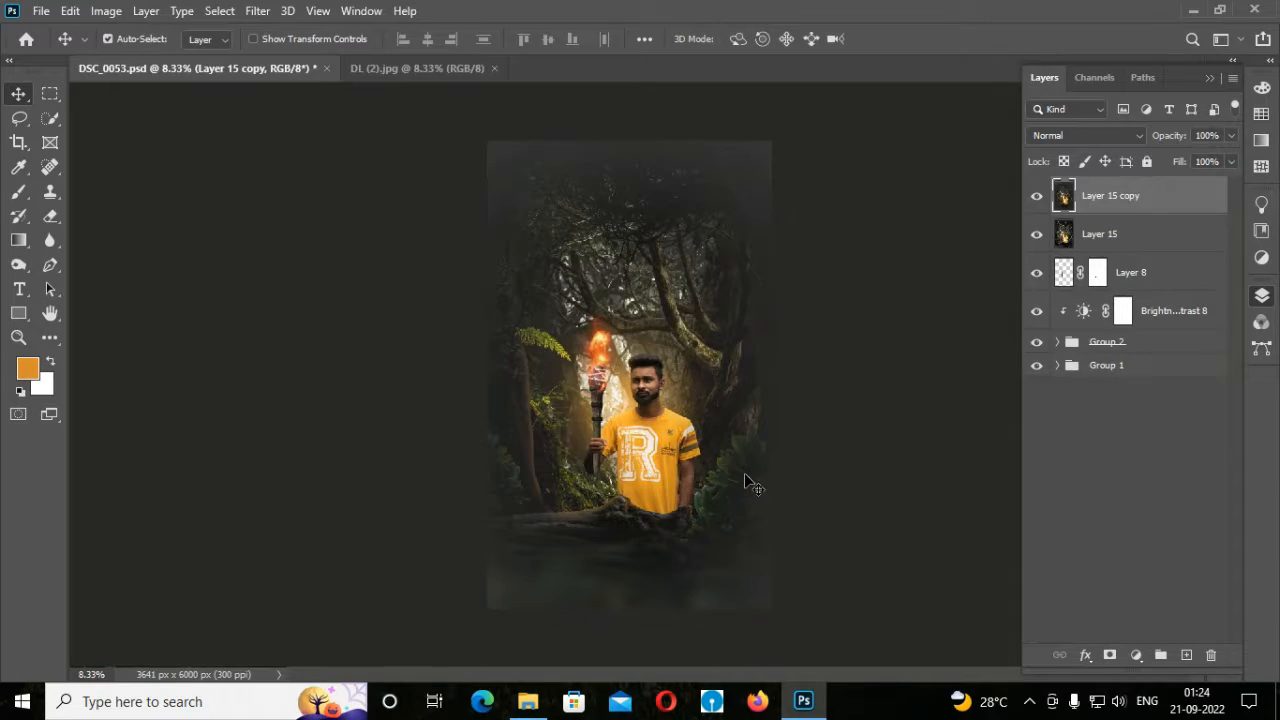
- Duplicate the graded Layer 15 copy twice
key(ctrl+j)
key(ctrl+j)
- Try darkening the image with a Curves adjustment layer above the duplicates
click(1136, 654)
click(1162, 415)
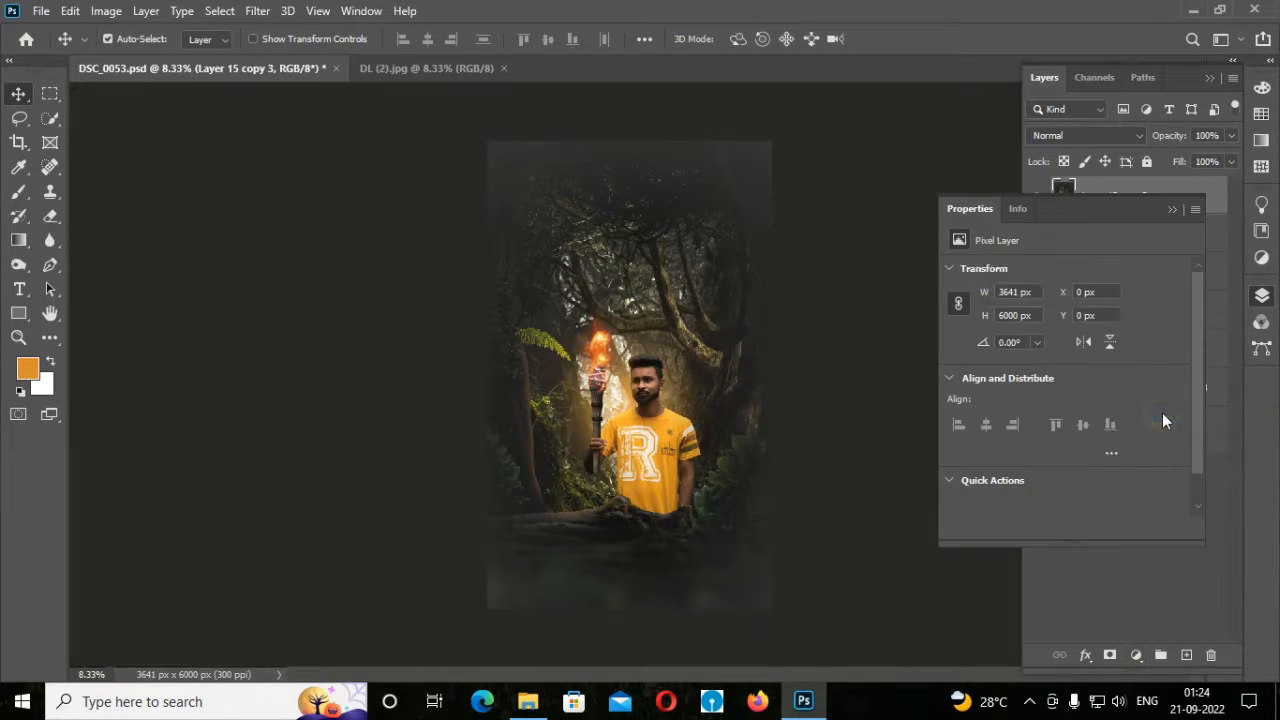
click(1040, 452)
drag(990, 500, 986, 477)
click(1172, 209)
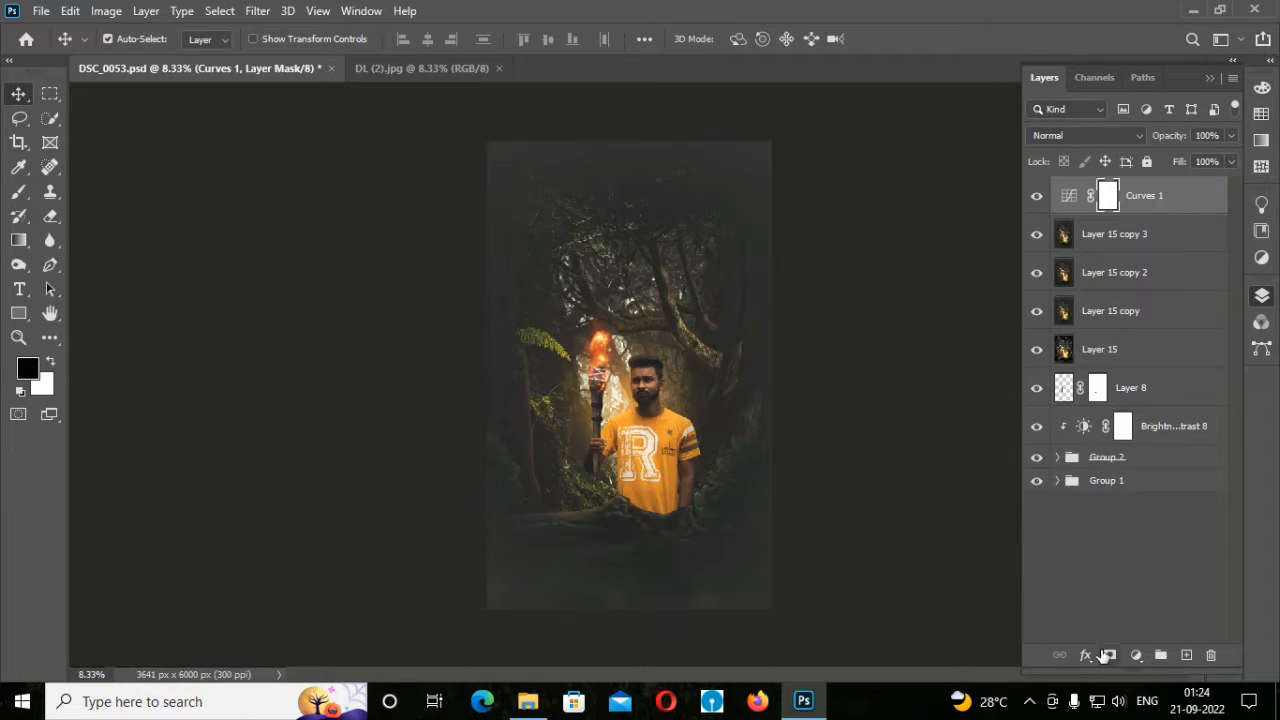
- Try fading the Curves effect around the man with radial gradients on its mask, and delete the Curves layer
click(1107, 655)
key(g)
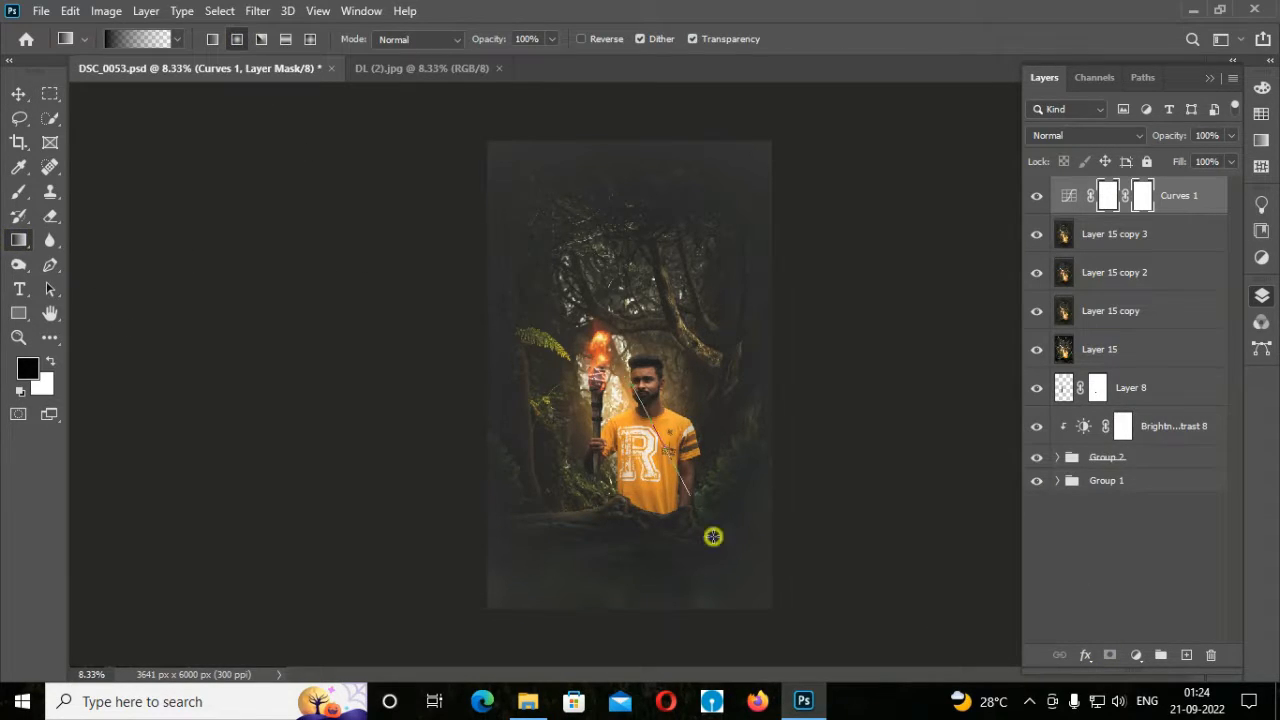
drag(713, 537, 747, 596)
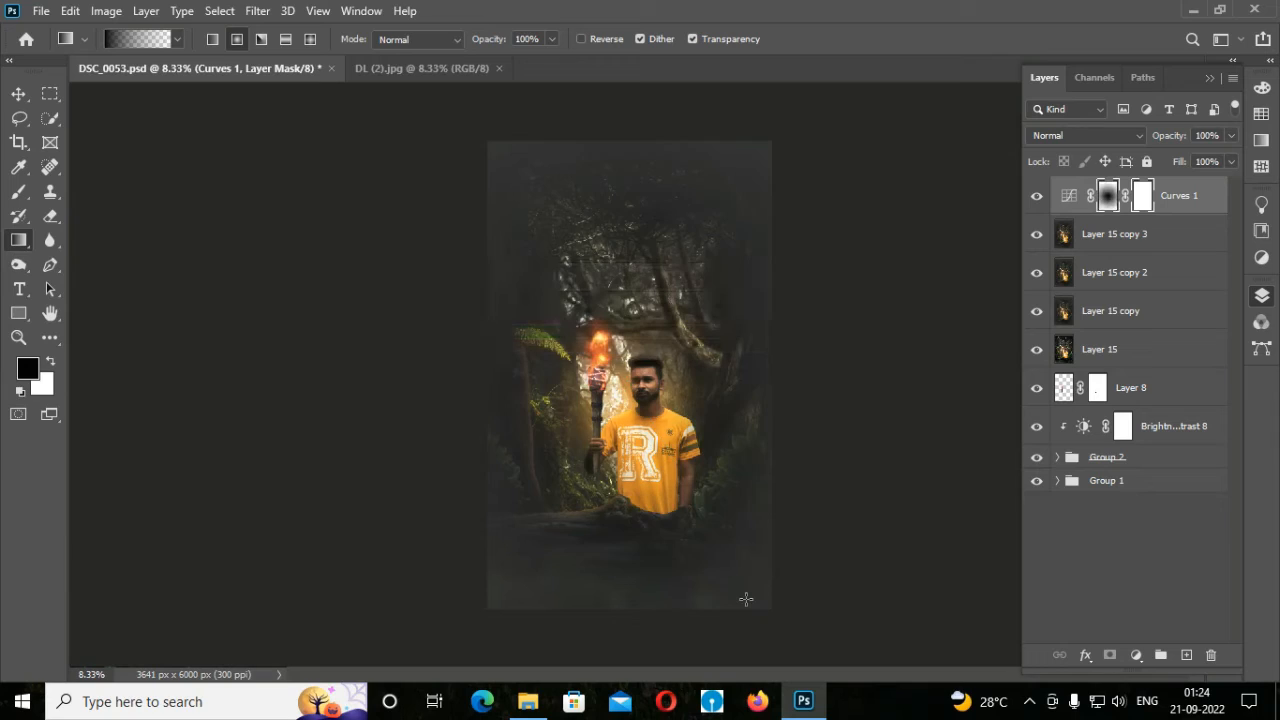
drag(655, 460, 724, 585)
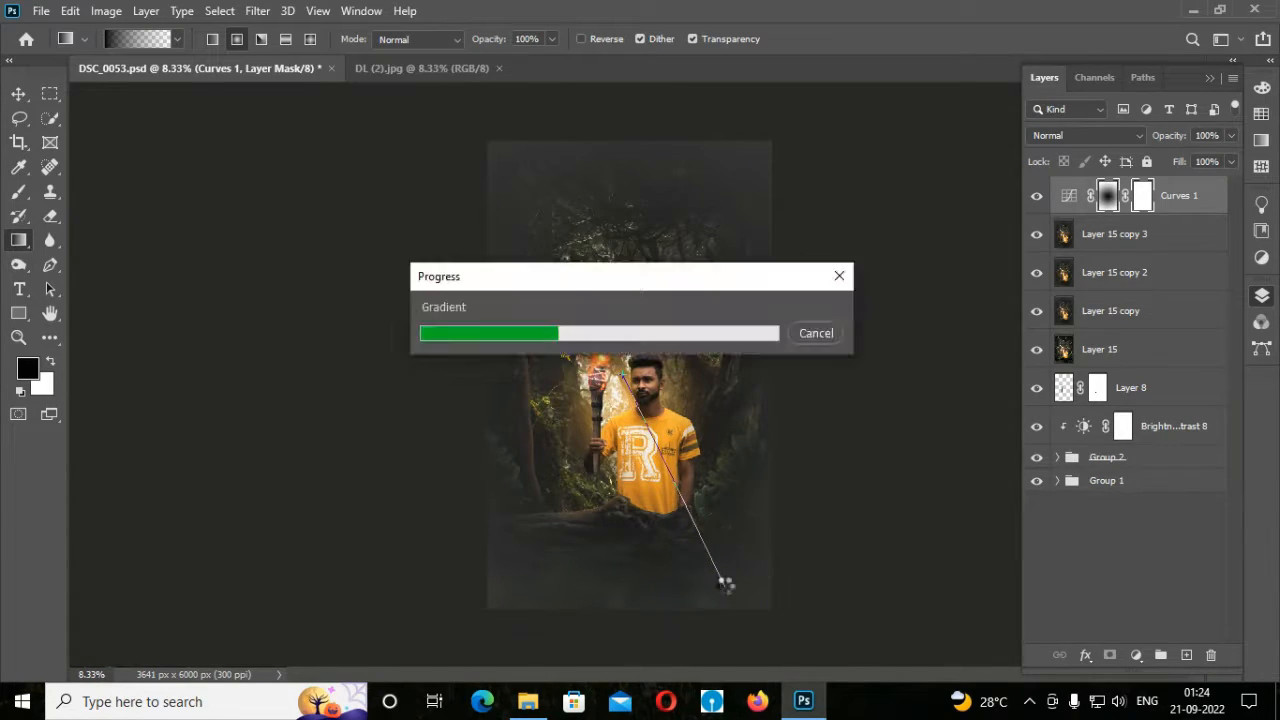
click(1038, 197)
key(Delete)
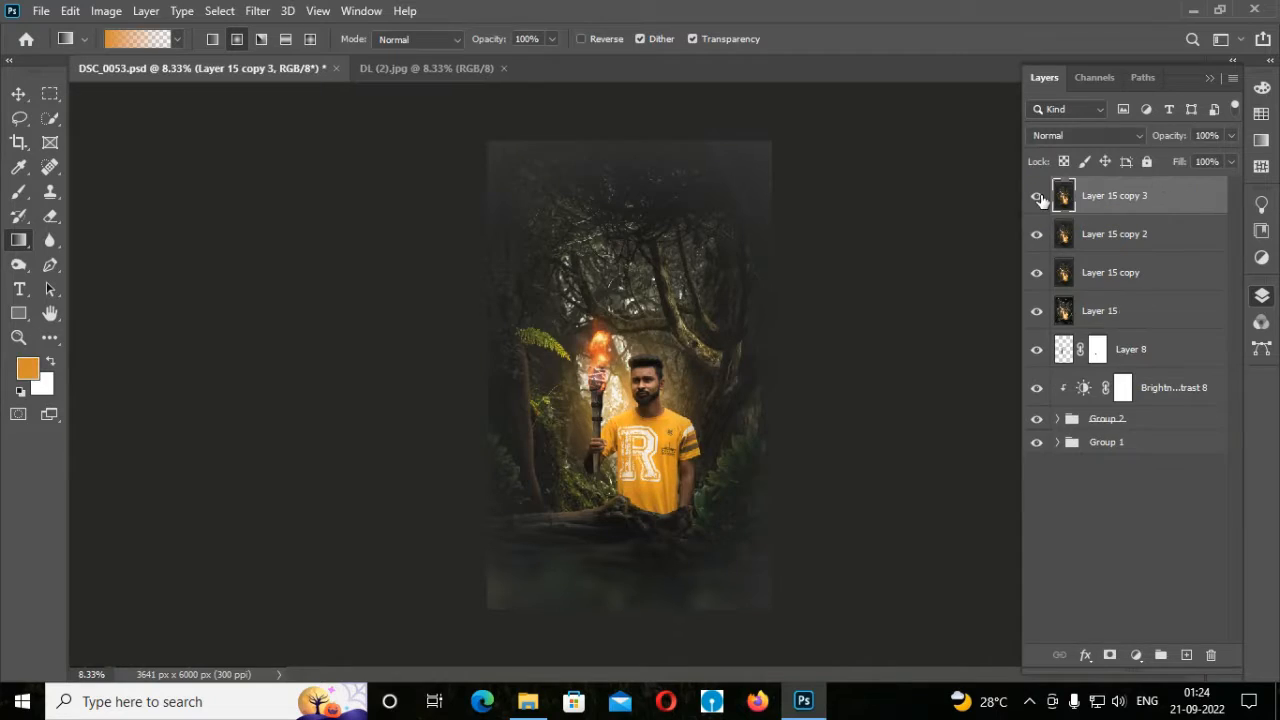
- Add a Color Balance layer with midtones Cyan–Red -5 and Yellow–Blue -3, and shift another tonal range slightly toward red and green
click(17, 94)
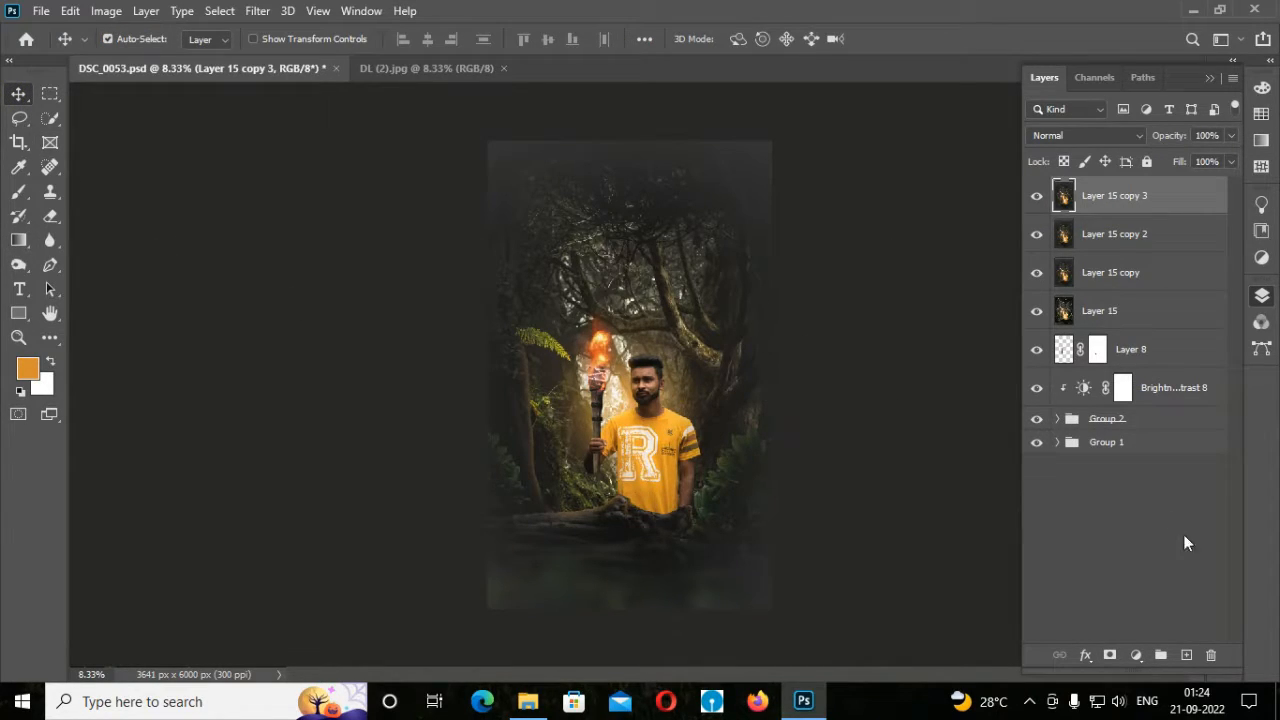
click(1136, 655)
click(1153, 492)
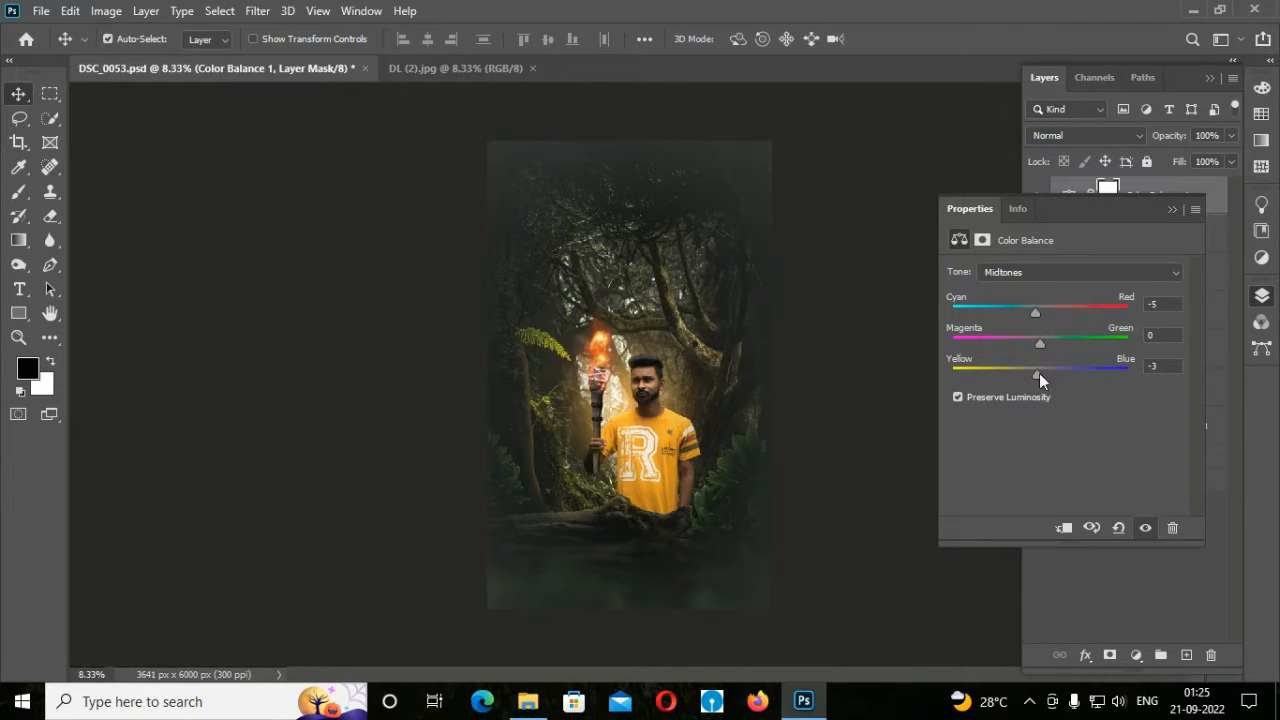
click(1040, 272)
click(1044, 314)
drag(1040, 343, 1048, 349)
drag(1039, 314, 1046, 315)
click(1171, 209)
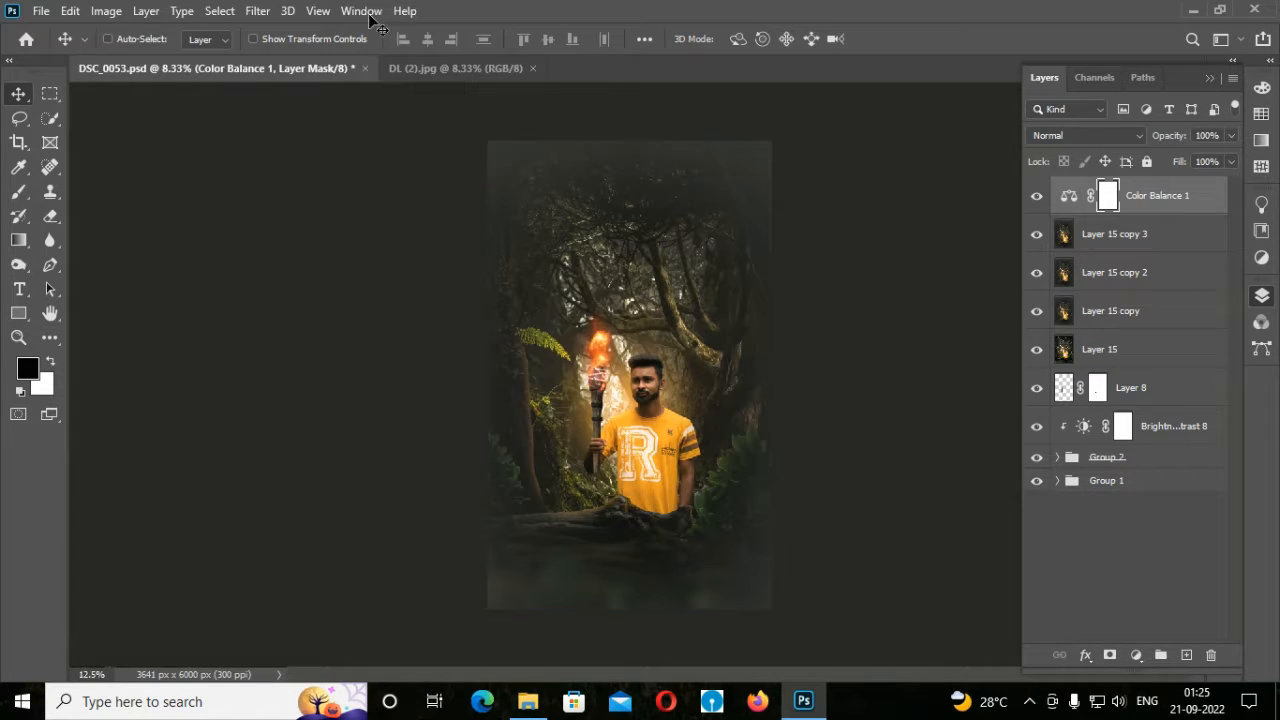
- Fit the whole image on screen and compare it with the Color Balance layer hidden and shown
key(ctrl+plus)
click(18, 337)
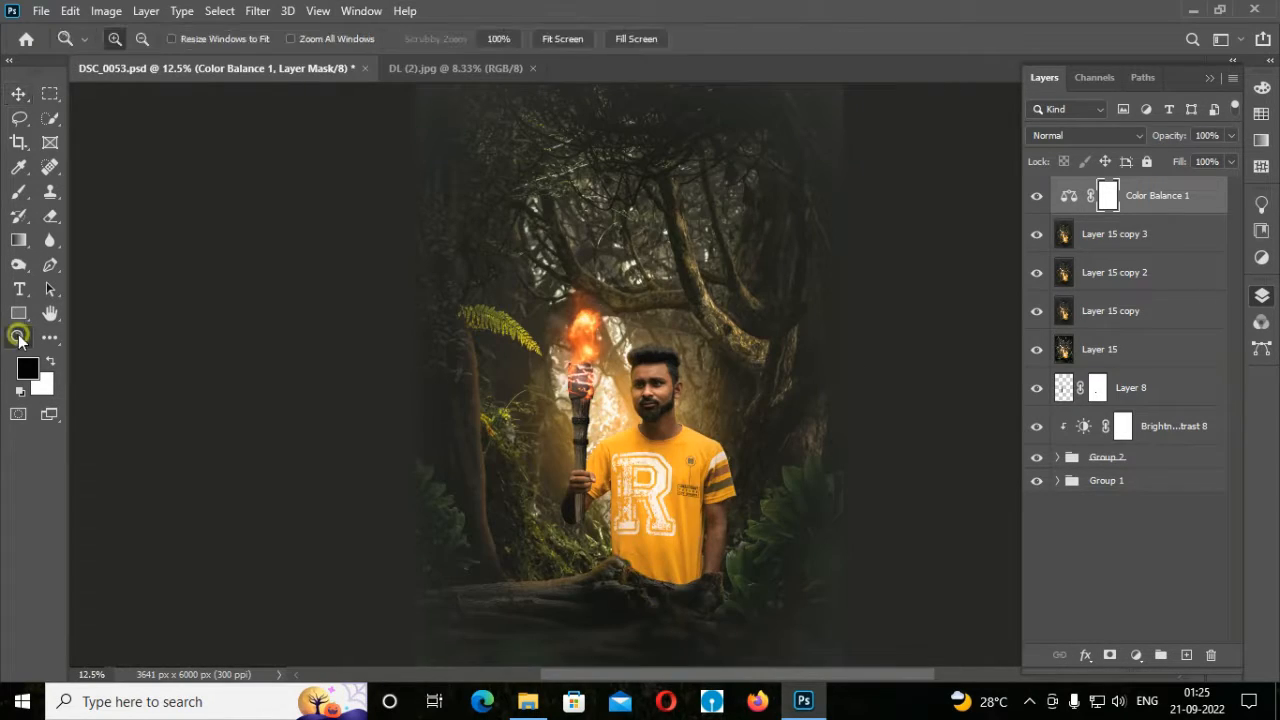
click(556, 40)
click(18, 93)
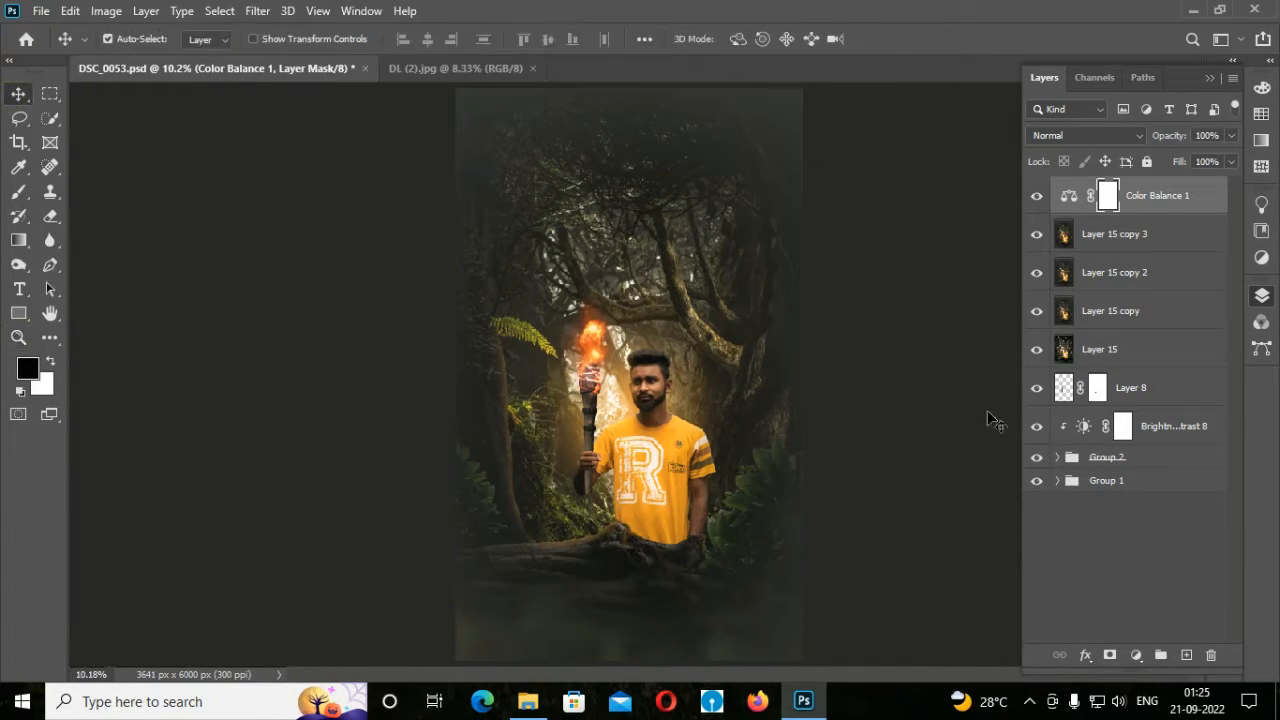
click(1036, 196)
click(1036, 196)
- Stamp all visible layers into a new layer above the Color Balance layer and duplicate it
key(ctrl+alt+shift+e)
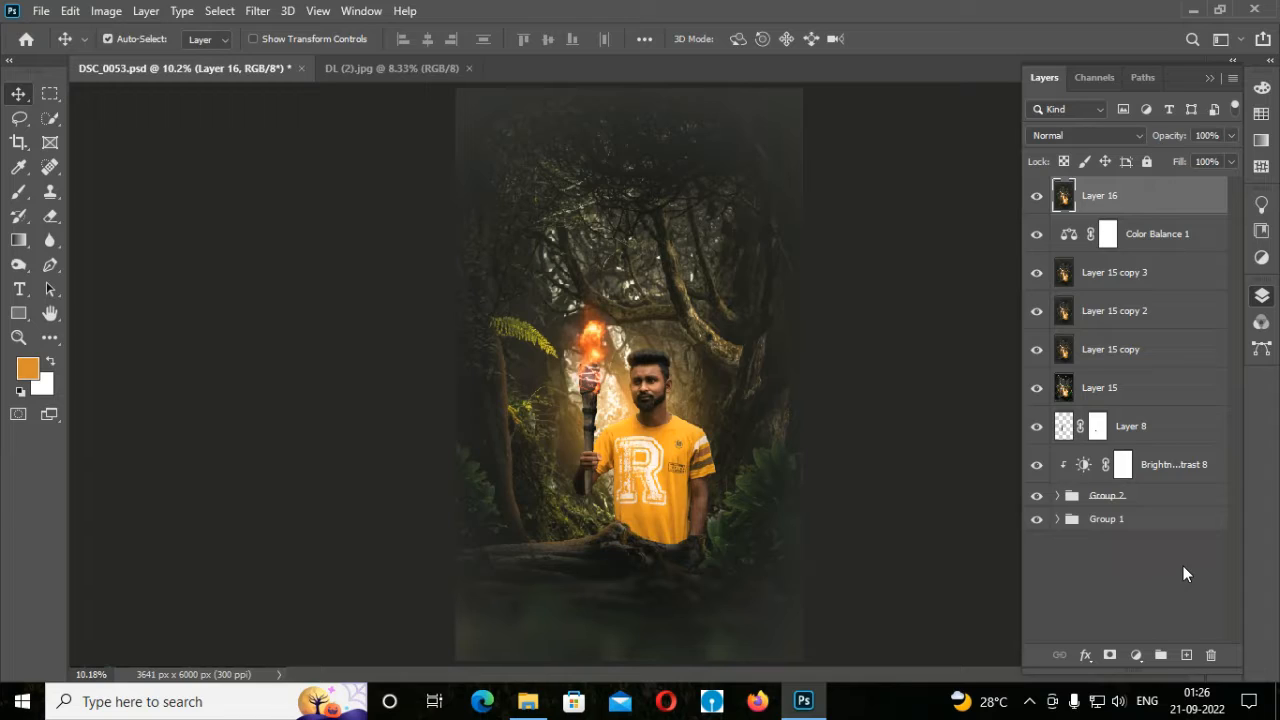
key(ctrl+j)
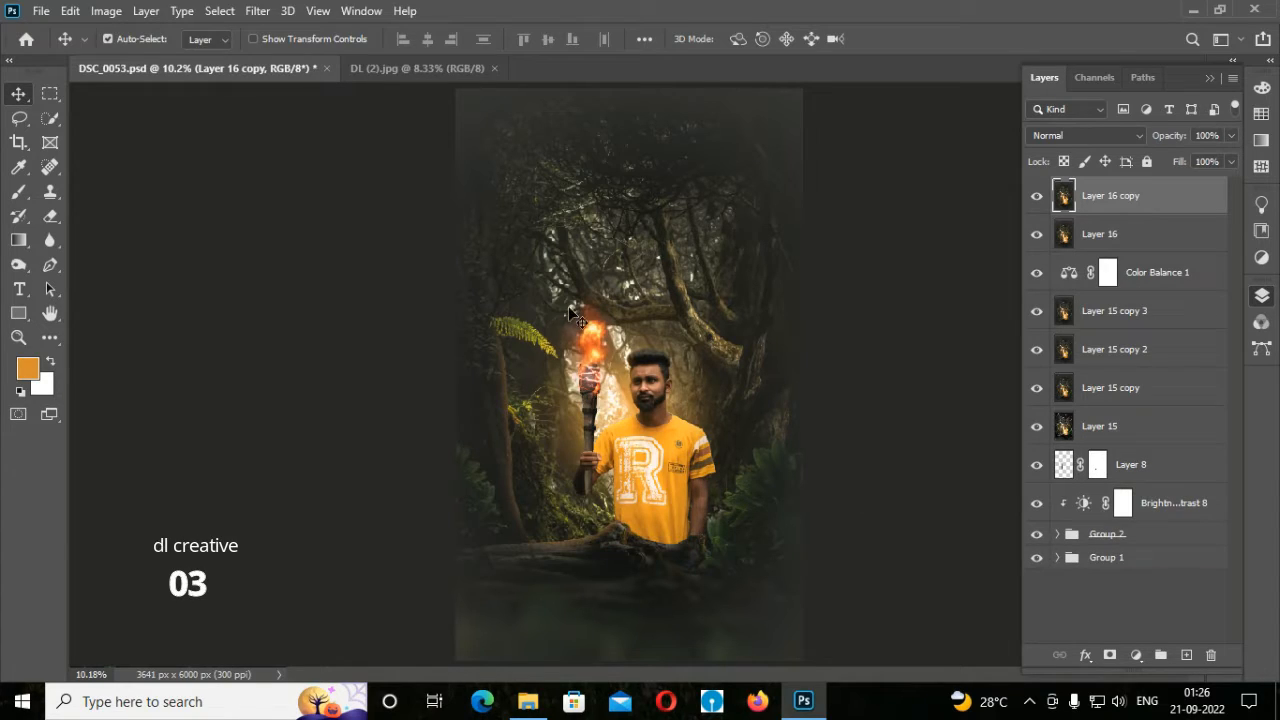
- Try overlaying the dark smoke image from DL (2).jpg as the top layer of DSC_0053.psd in Screen blend mode
click(432, 68)
drag(437, 90, 632, 320)
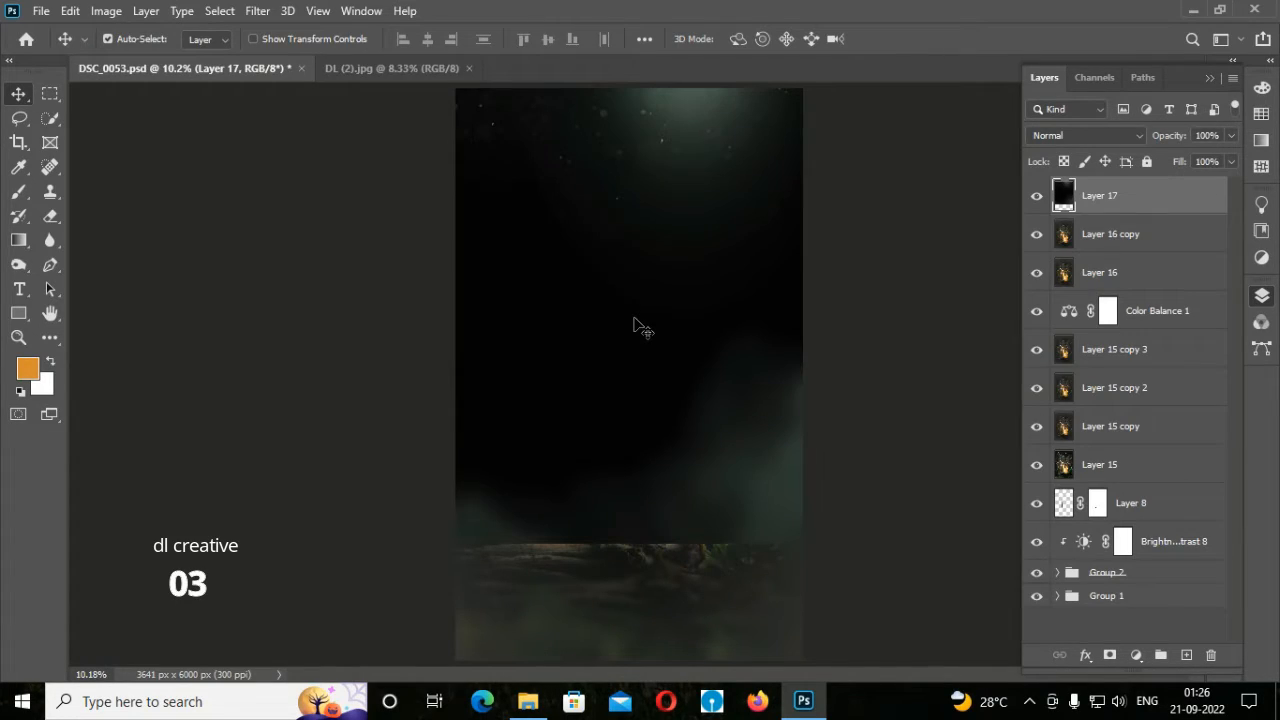
click(1103, 141)
click(1068, 294)
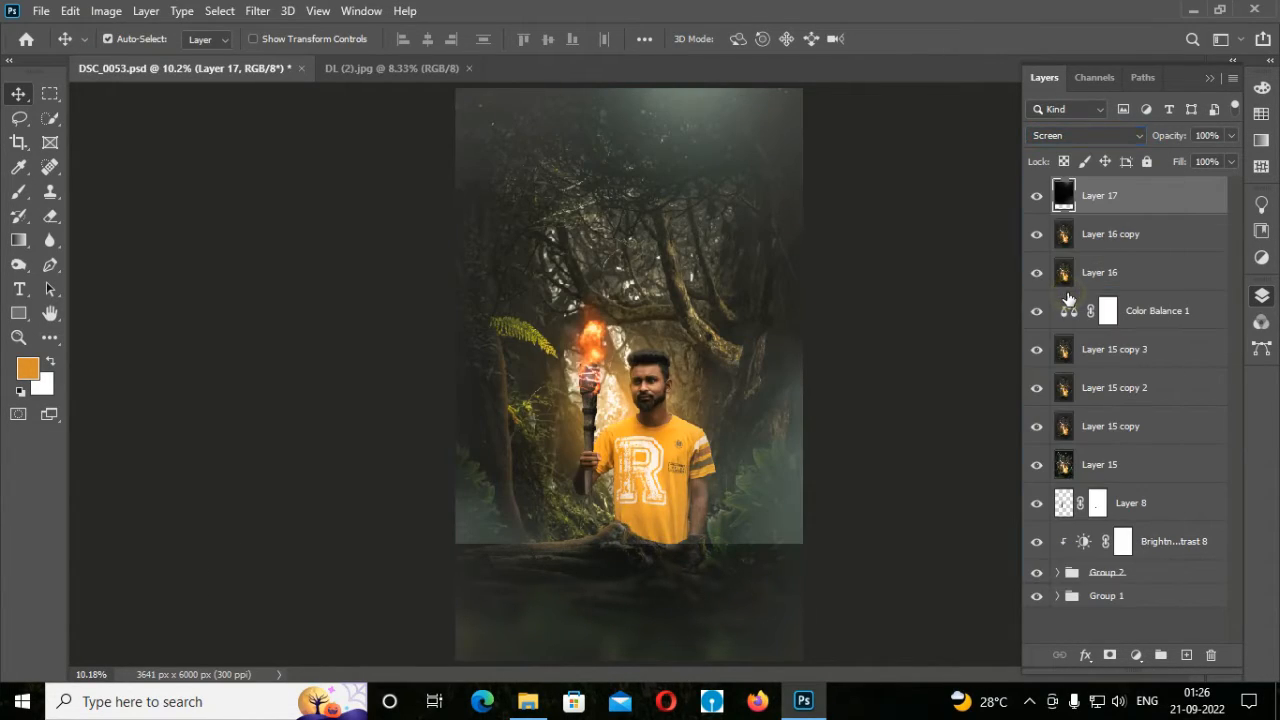
- Try enlarging the smoke overlay to cover the whole canvas, and delete the overlay layer
key(ctrl+t)
mouse_move(709, 423)
mouse_down()
mouse_move(712, 460)
mouse_move(719, 445)
mouse_up()
drag(829, 566, 875, 687)
key(Return)
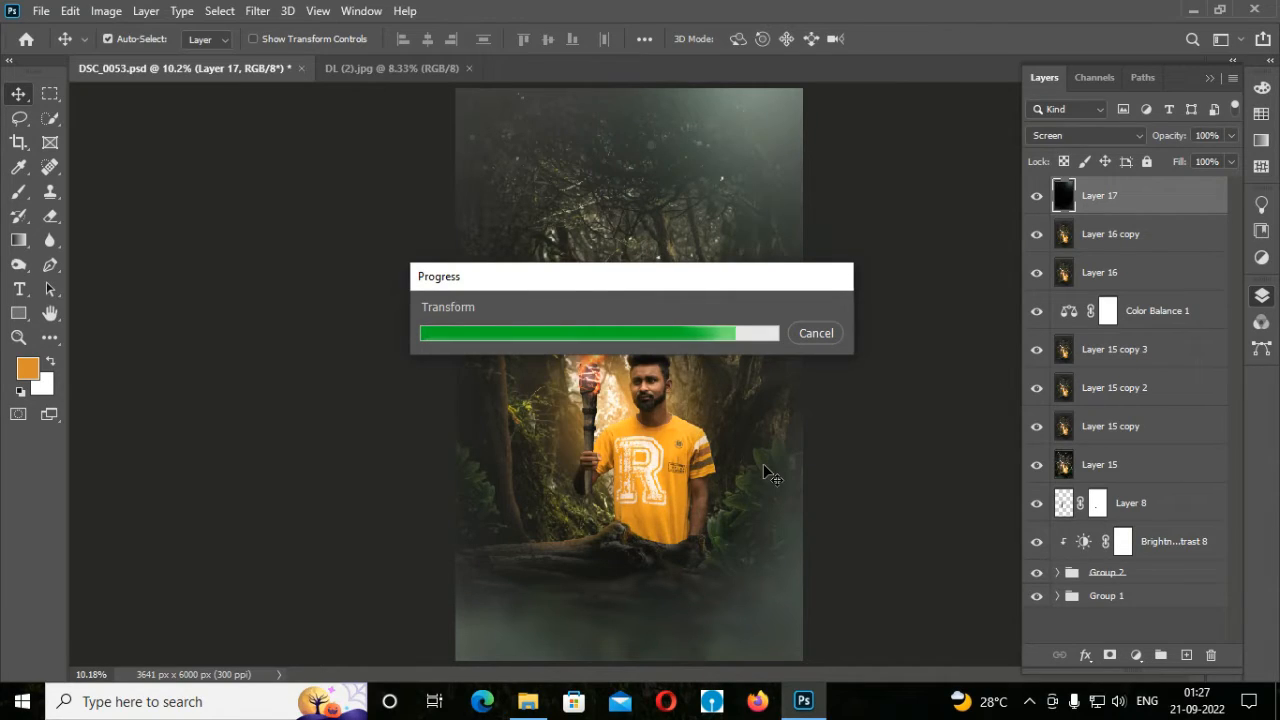
click(1036, 196)
key(Delete)
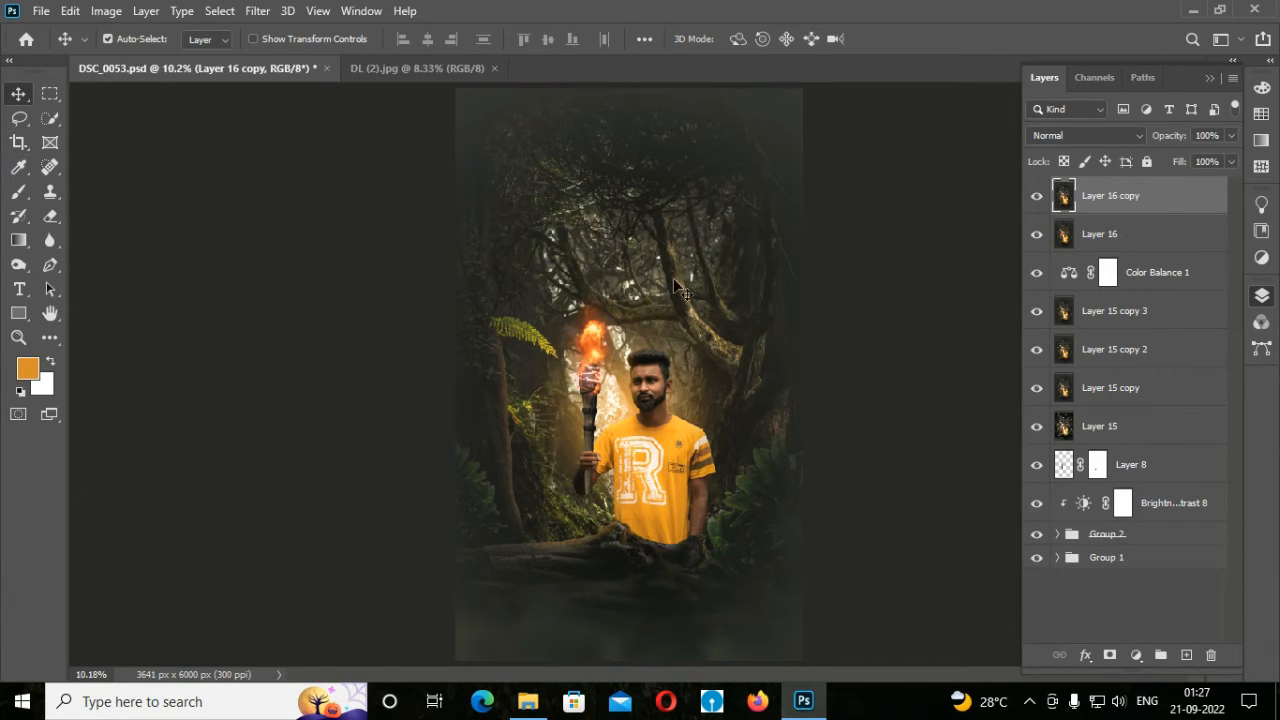
- Close the DL (2).jpg document
click(493, 68)
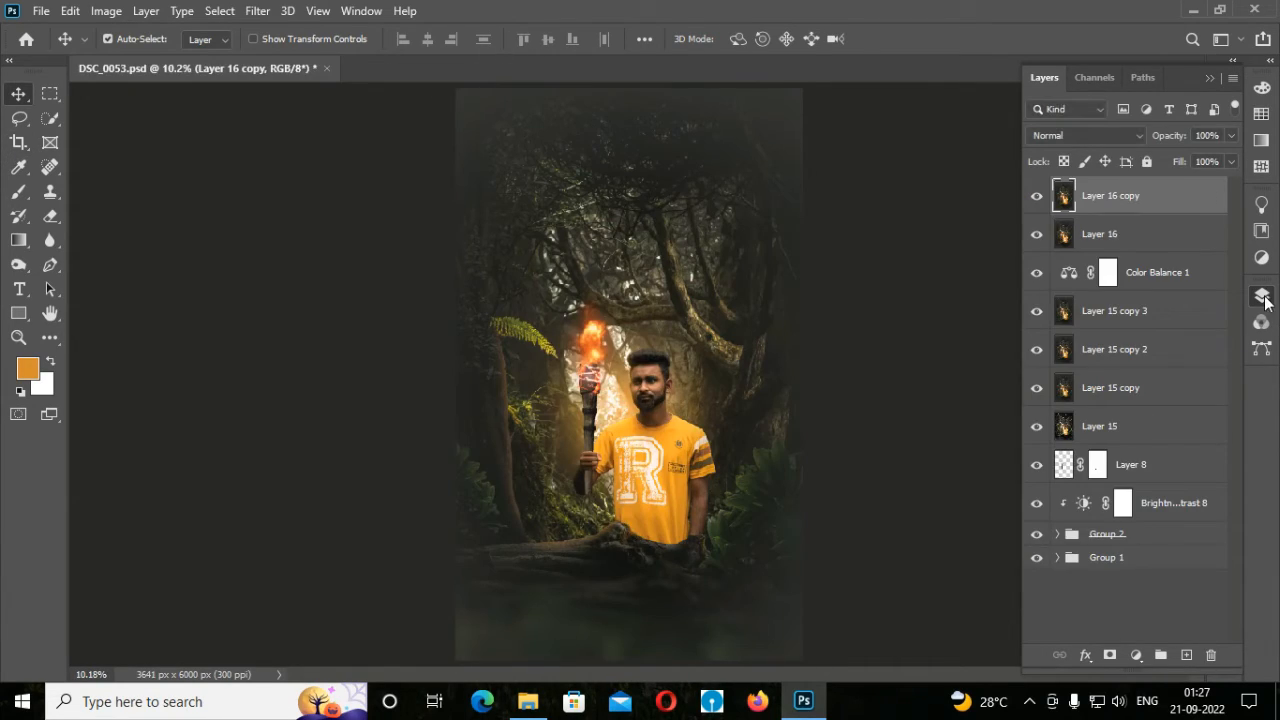